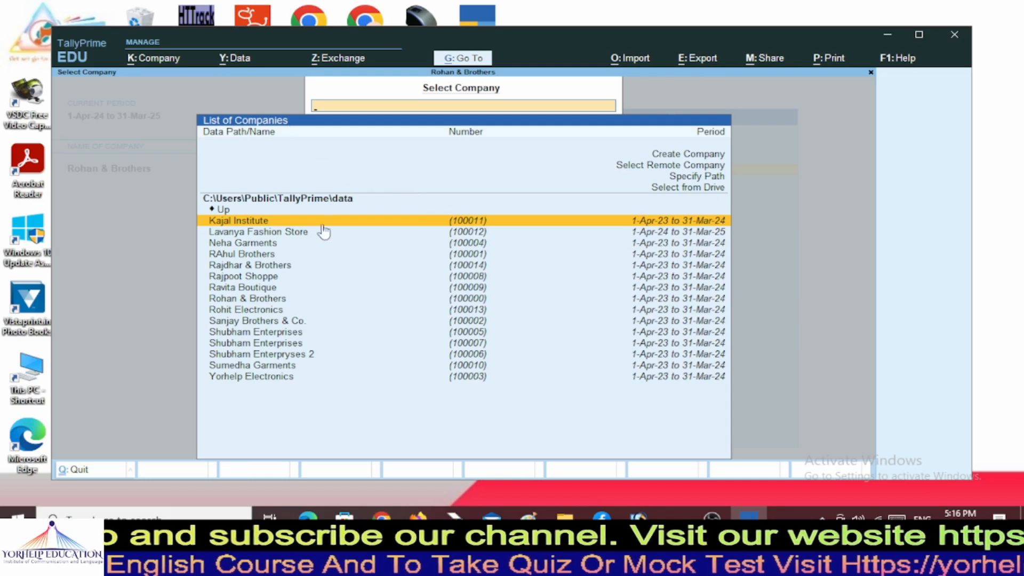
Load Lavanya Fashion Store, maximize the window, and bring up the Company menu with Alt+K.
{"action": "key", "text": "Down"}
{"action": "key", "text": "Down"}
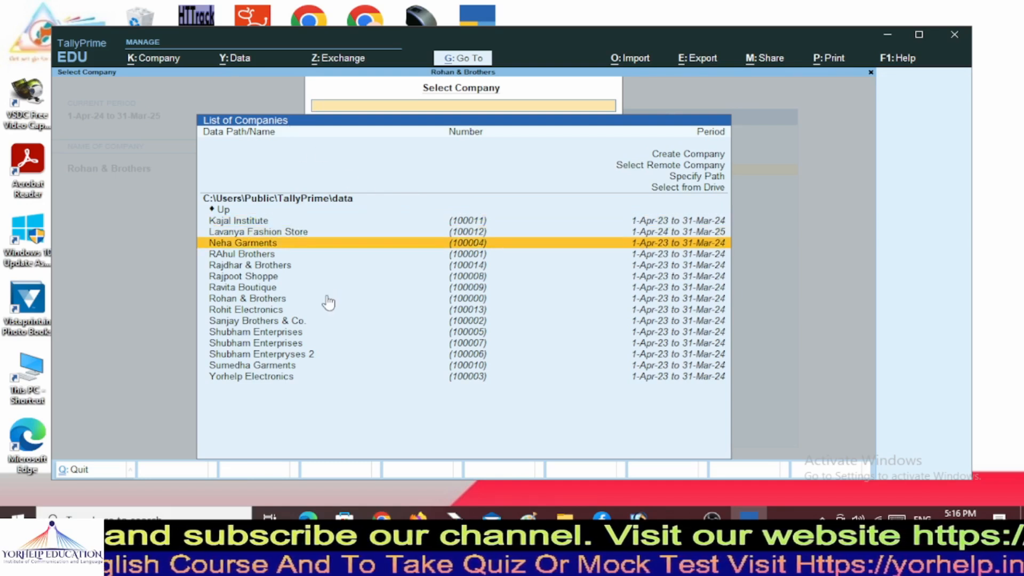
{"action": "key", "text": "Down"}
{"action": "key", "text": "Up"}
{"action": "key", "text": "Up"}
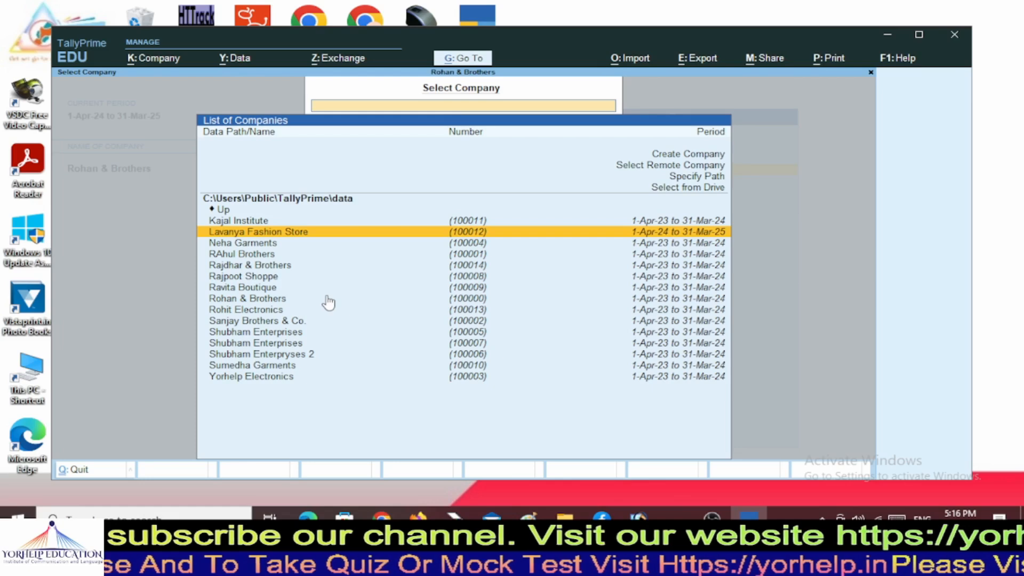
{"action": "key", "text": "Return"}
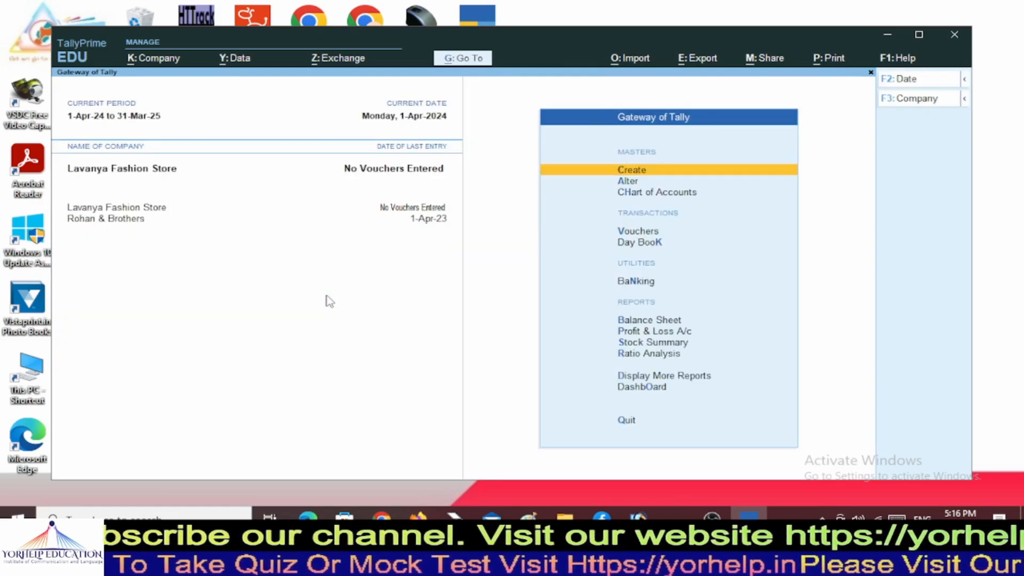
{"action": "left_click", "coordinate": [920, 35]}
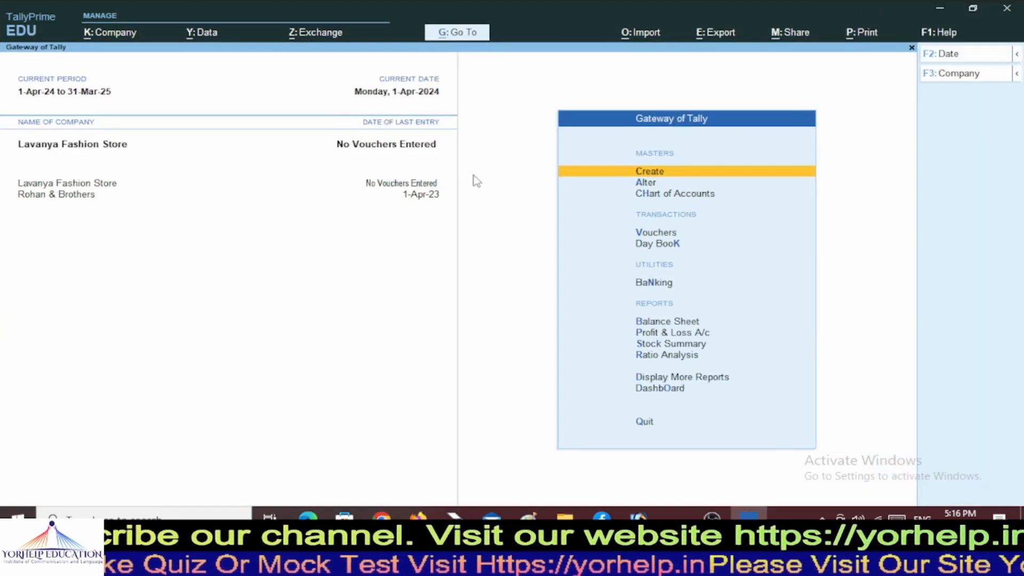
{"action": "key", "text": "alt+k"}
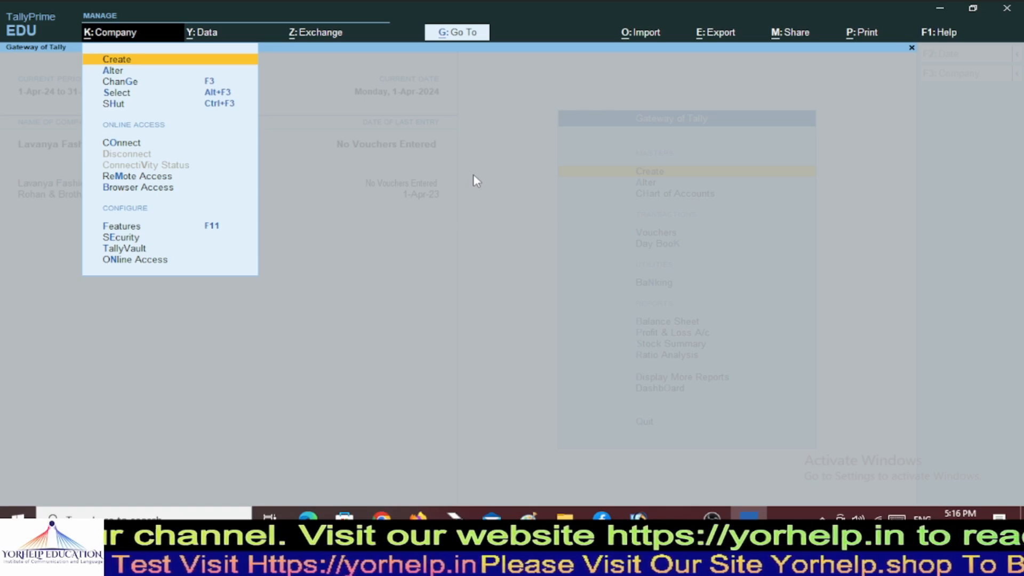
Start creating a new company named VIKAS VASTRALAY.
{"action": "key", "text": "Down"}
{"action": "key", "text": "Up"}
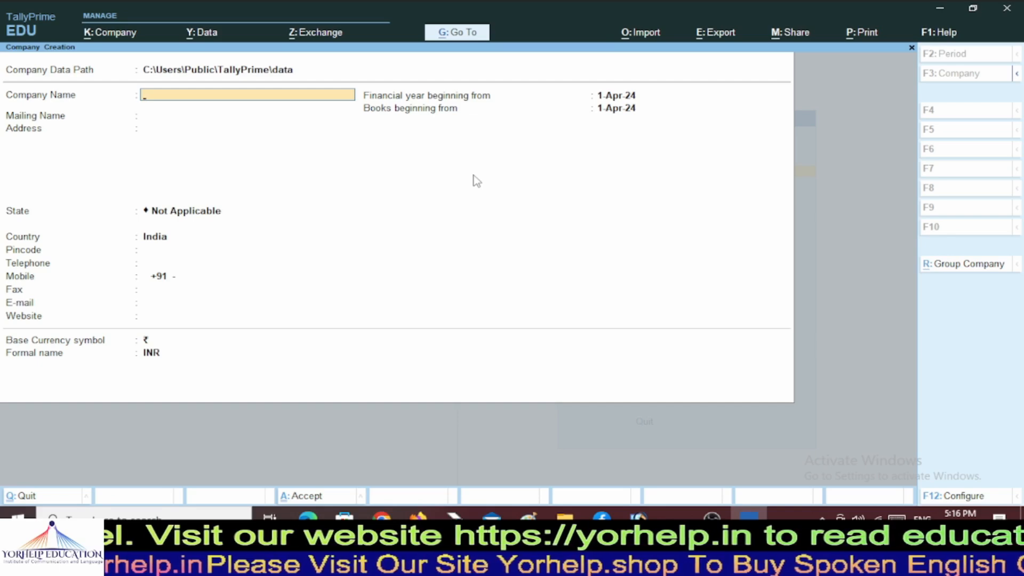
{"action": "type", "text": "VIKAS VA"}
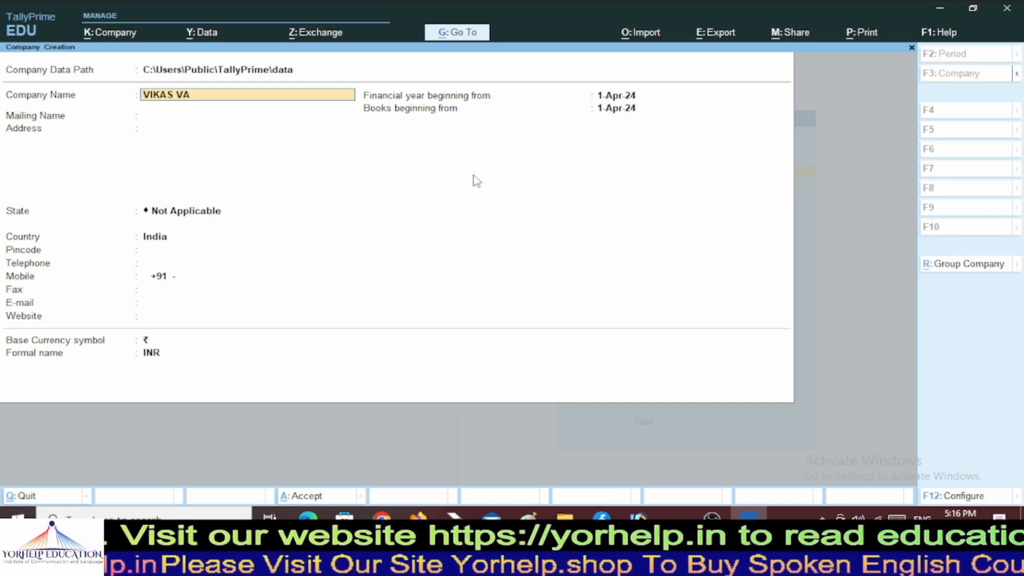
{"action": "type", "text": "STRALYAY"}
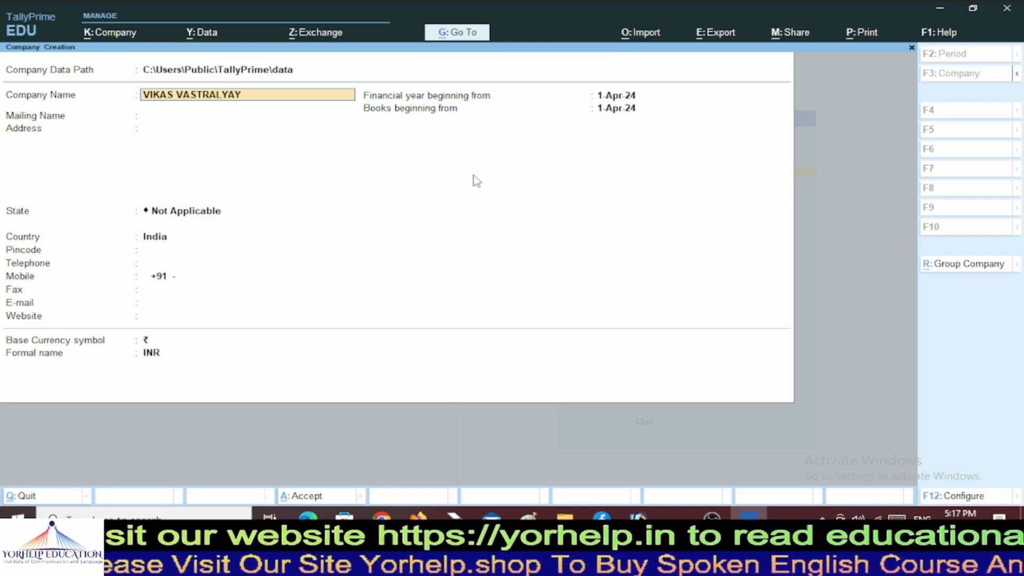
{"action": "key", "text": "BackSpace"}
{"action": "key", "text": "BackSpace"}
{"action": "key", "text": "BackSpace"}
{"action": "type", "text": "ay"}
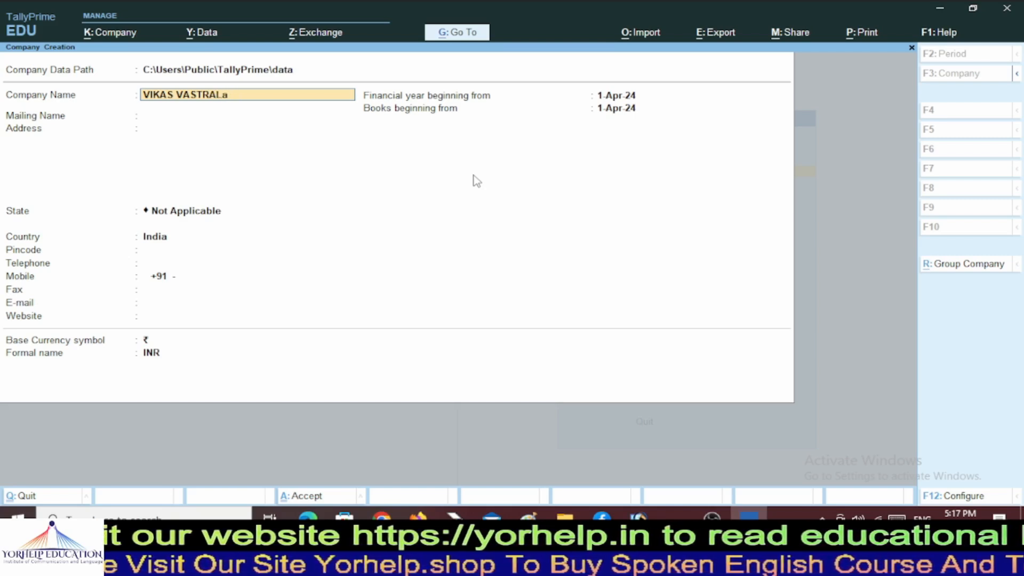
{"action": "key", "text": "BackSpace"}
{"action": "key", "text": "BackSpace"}
{"action": "type", "text": "AY"}
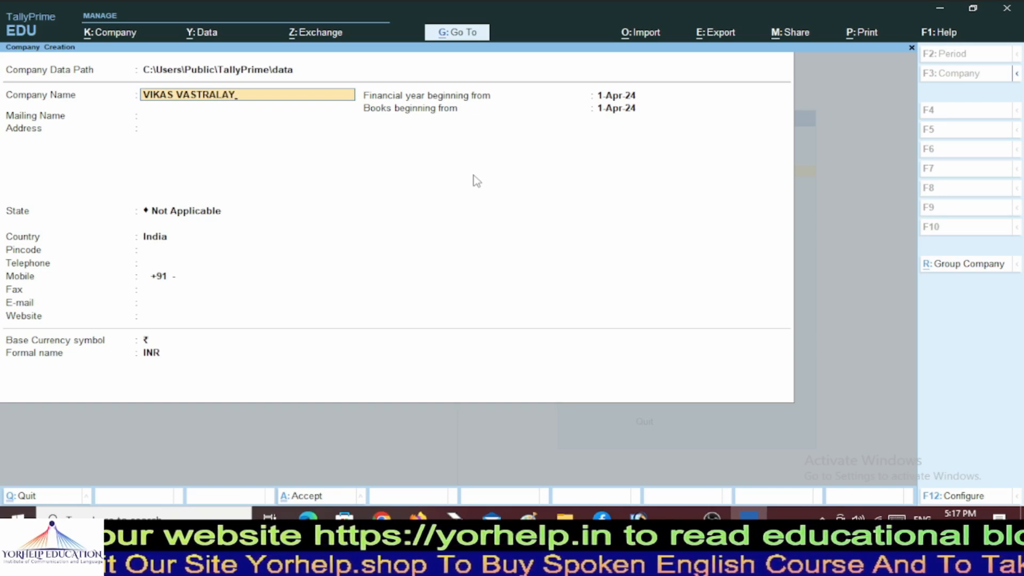
{"action": "key", "text": "Return"}
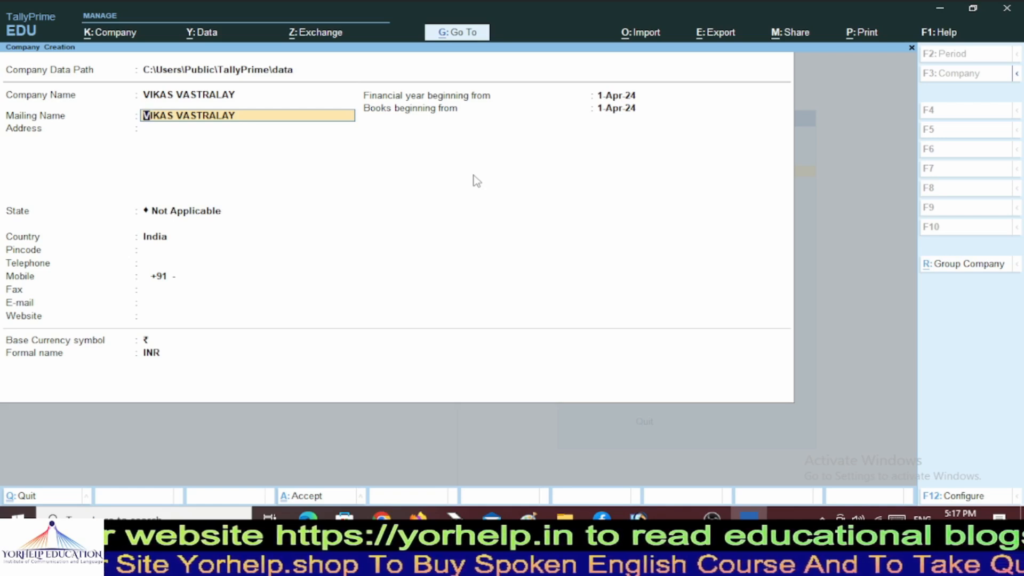
Keep the mailing name as the company name and enter the two-line company address.
{"action": "key", "text": "Return"}
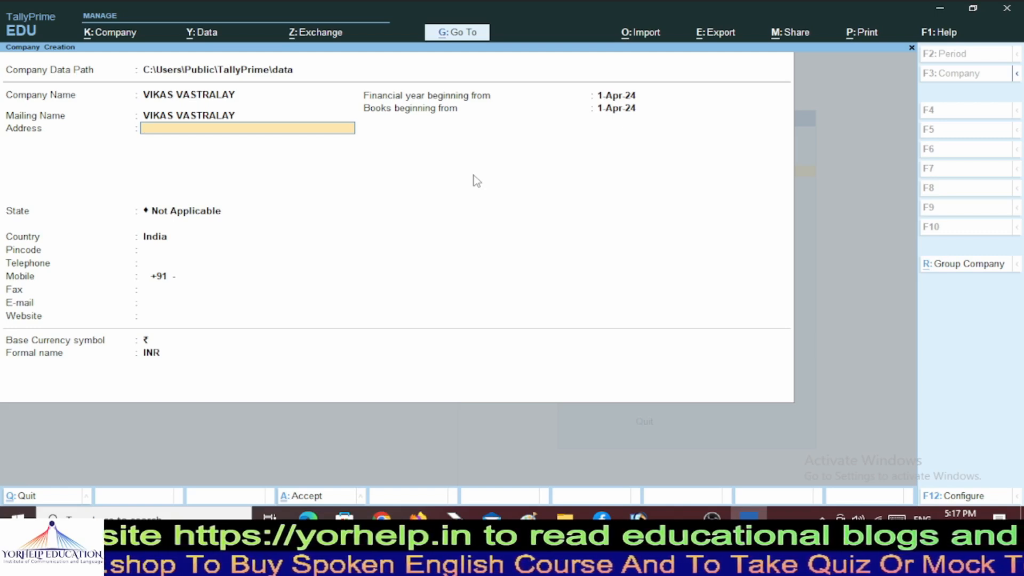
{"action": "type", "text": "Bu"}
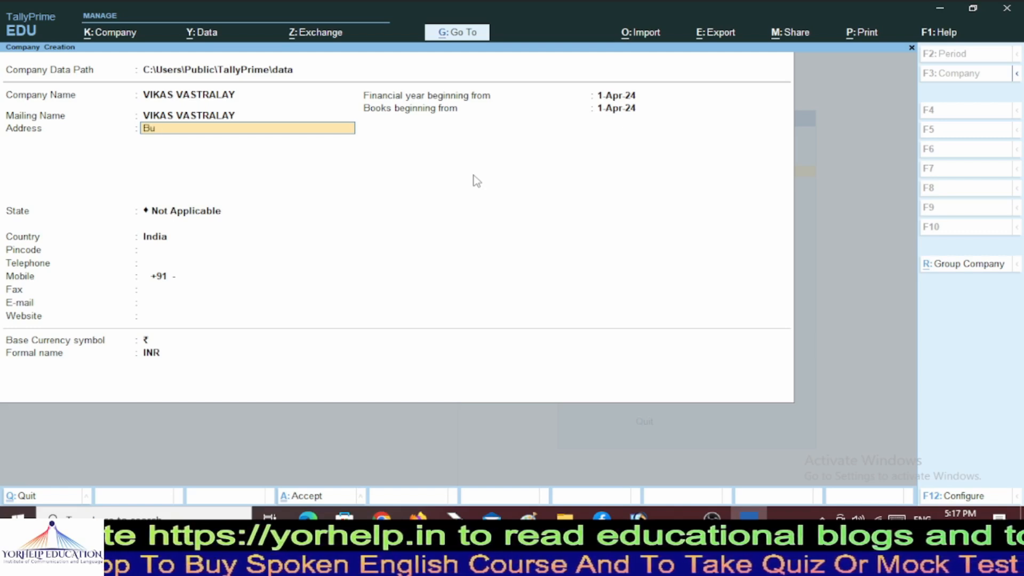
{"action": "type", "text": "dhauluyana"}
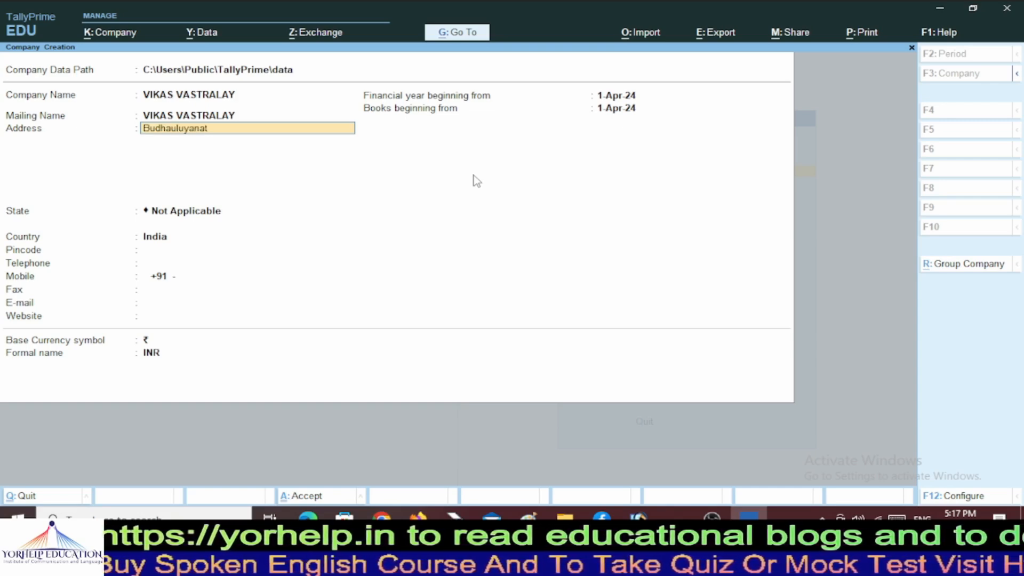
{"action": "type", "text": " Rath"}
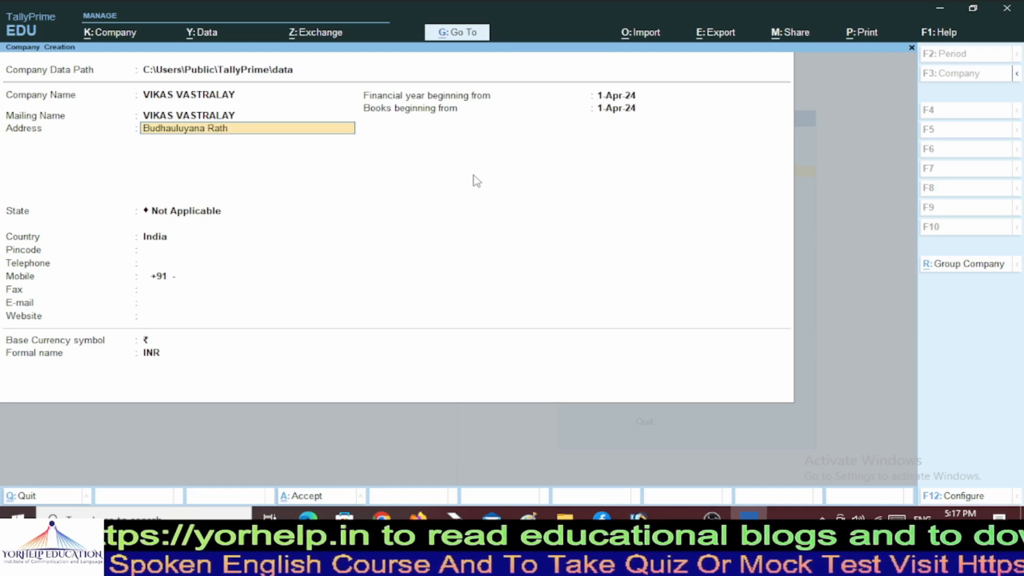
{"action": "key", "text": "Return"}
{"action": "type", "text": "Hamirp"}
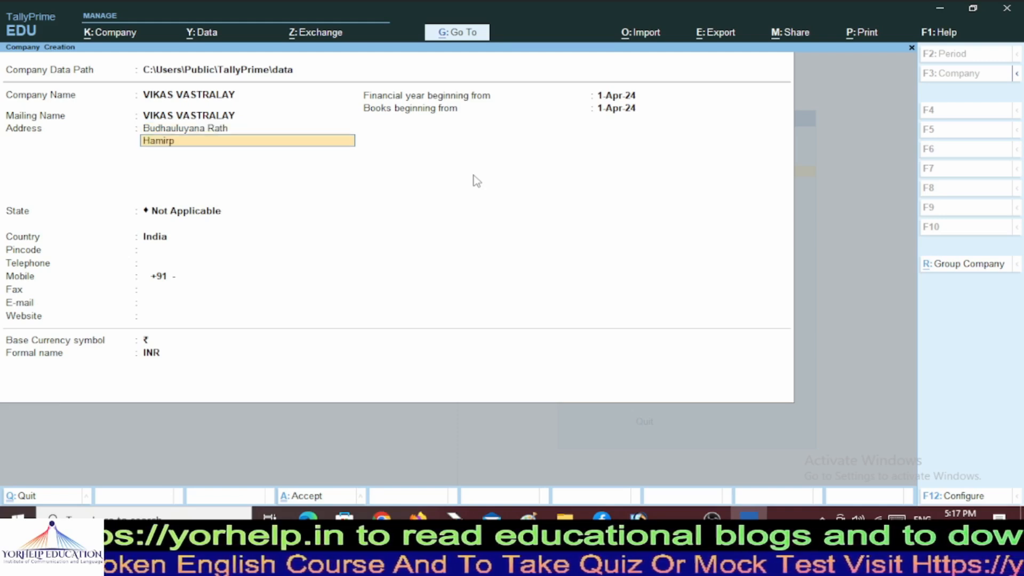
{"action": "type", "text": "ur"}
{"action": "key", "text": "Return"}
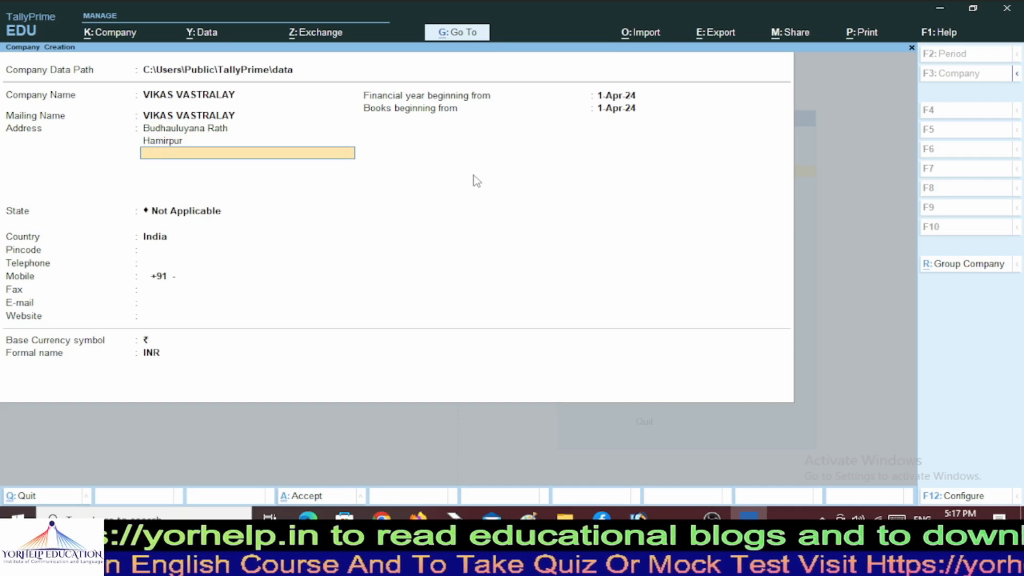
{"action": "key", "text": "Return"}
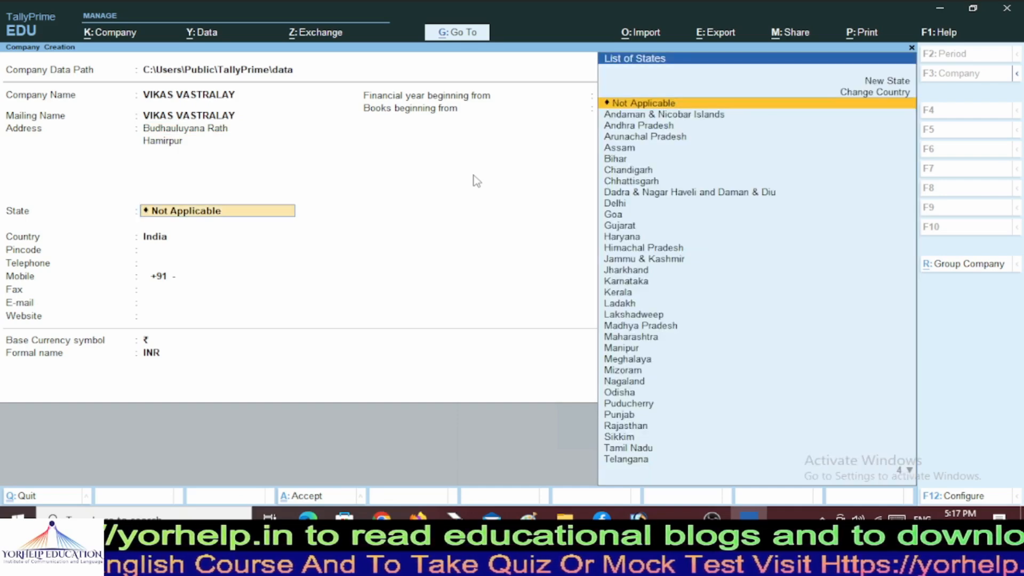
Set the state to Uttar Pradesh and enter the pincode and mobile number.
{"action": "type", "text": "Ut"}
{"action": "key", "text": "Down"}
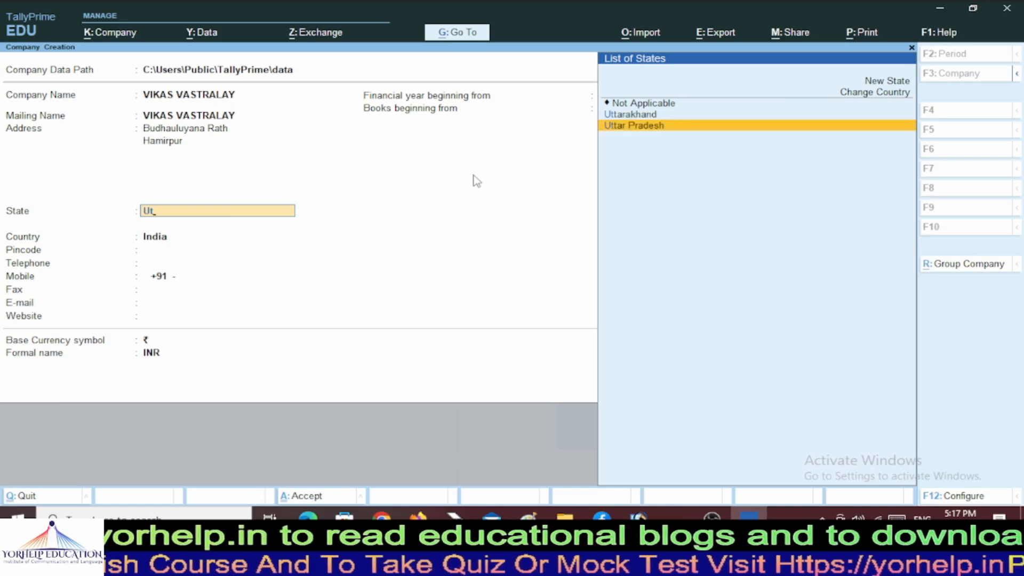
{"action": "key", "text": "Return"}
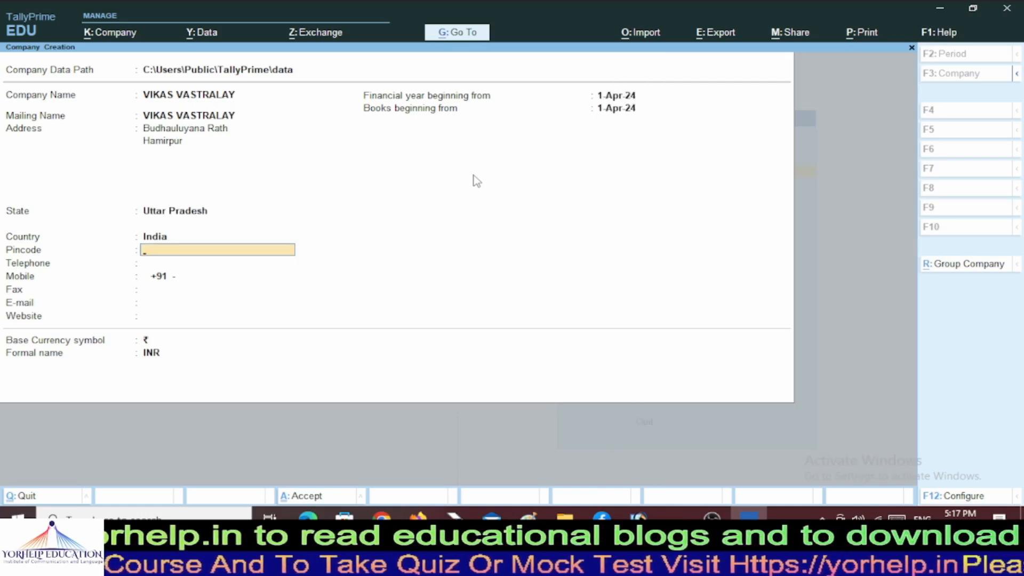
{"action": "type", "text": "210431"}
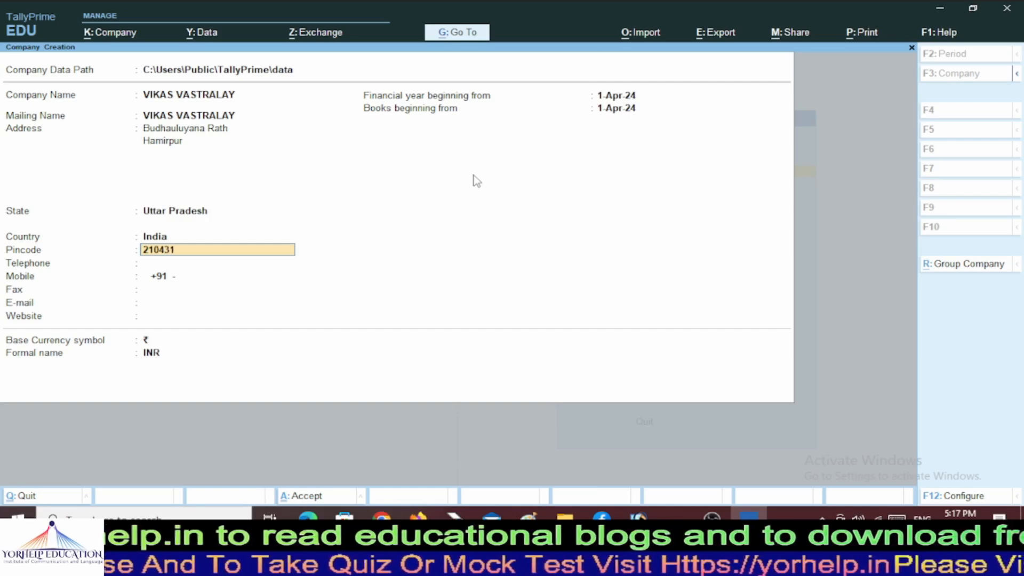
{"action": "key", "text": "Return"}
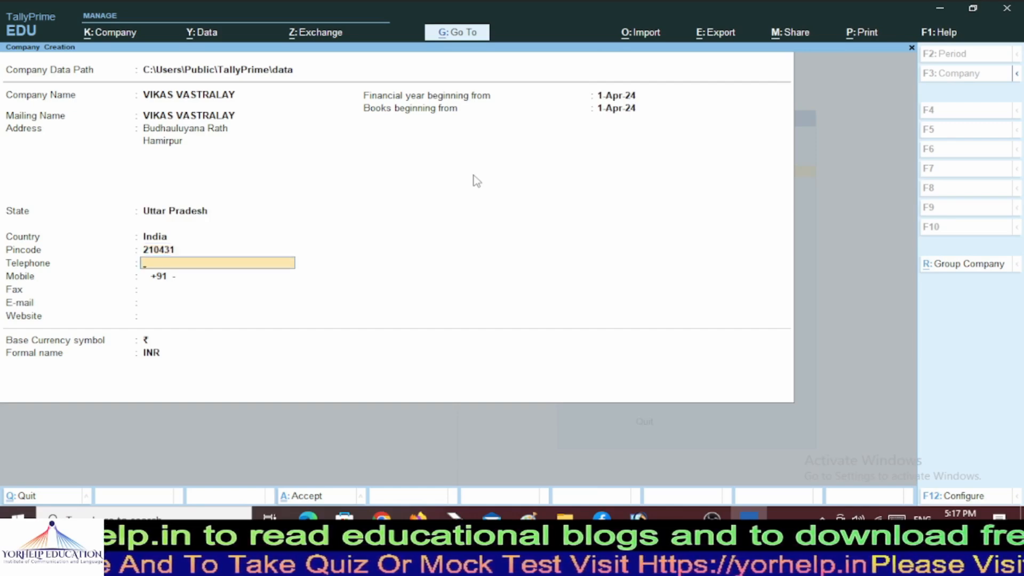
{"action": "key", "text": "Return"}
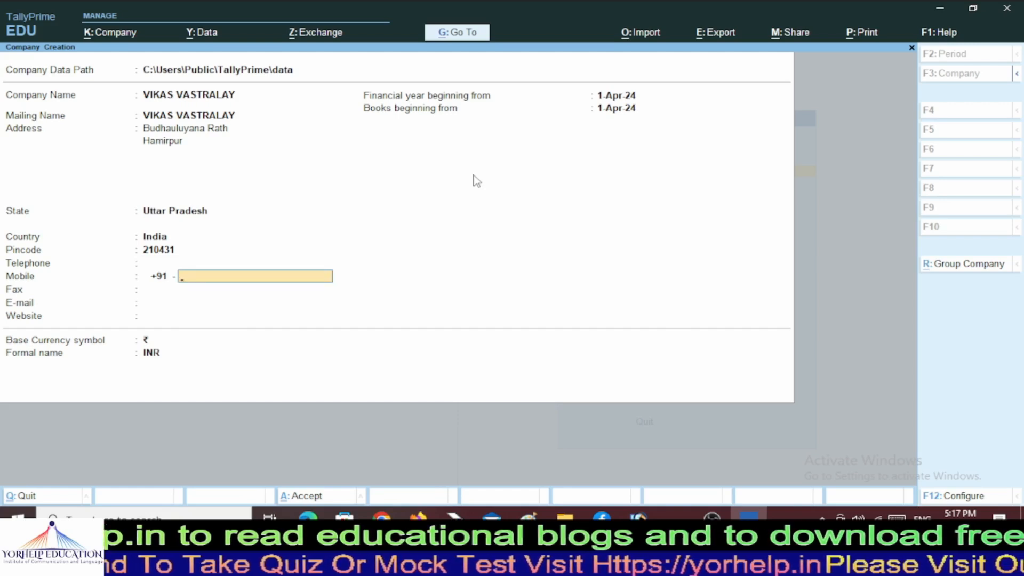
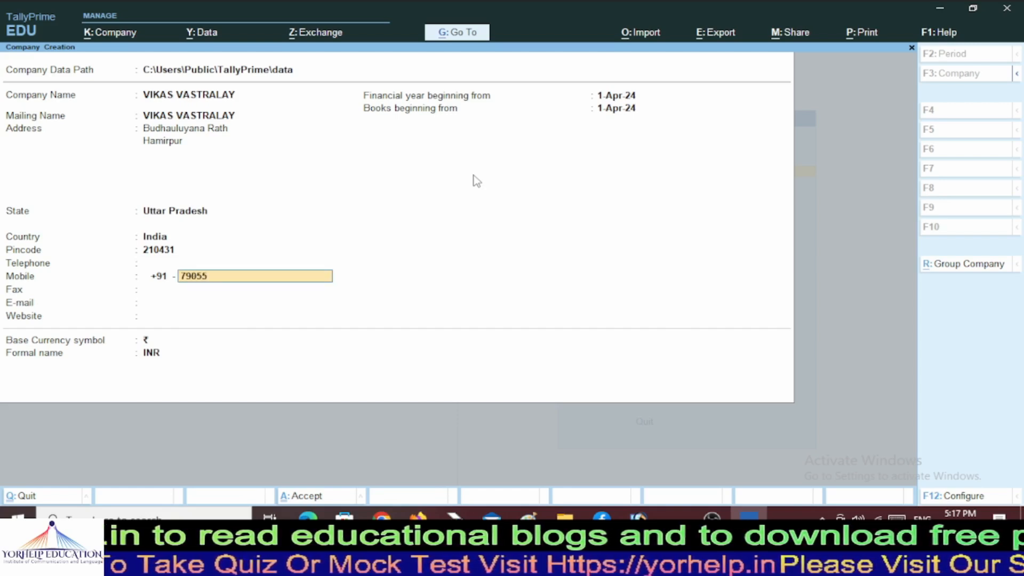
{"action": "key", "text": "Return"}
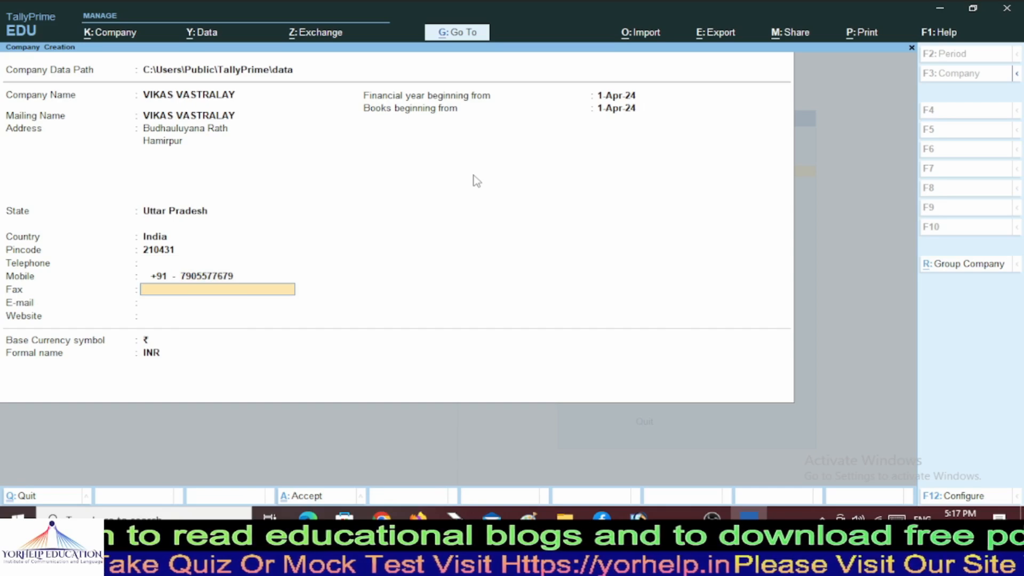
{"action": "key", "text": "Return"}
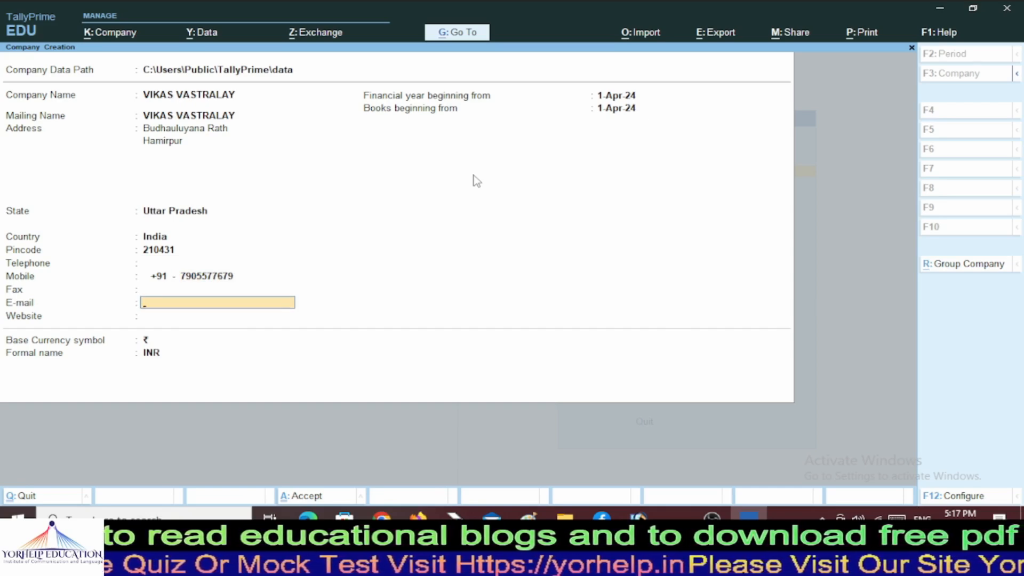
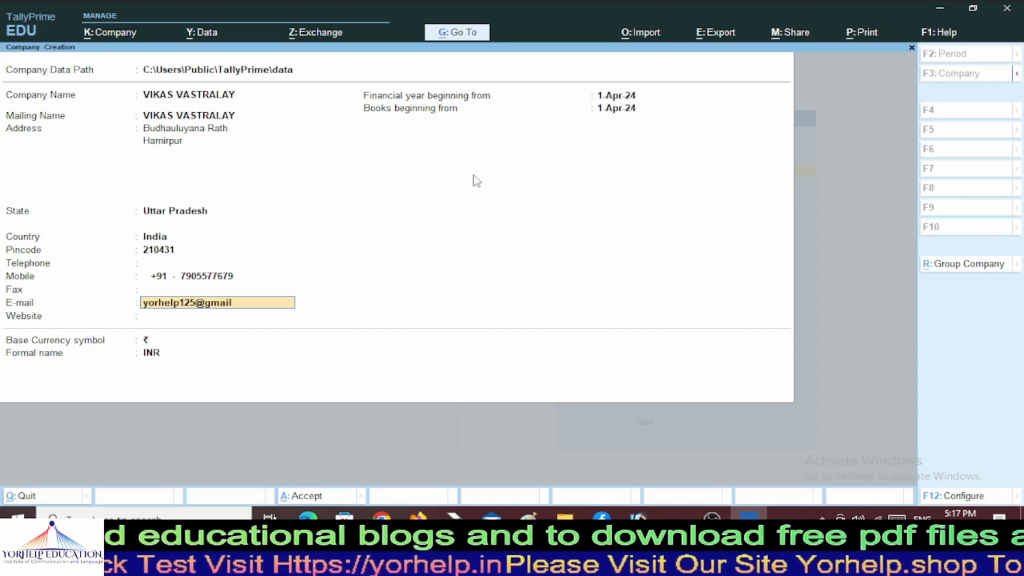
{"action": "key", "text": "Return"}
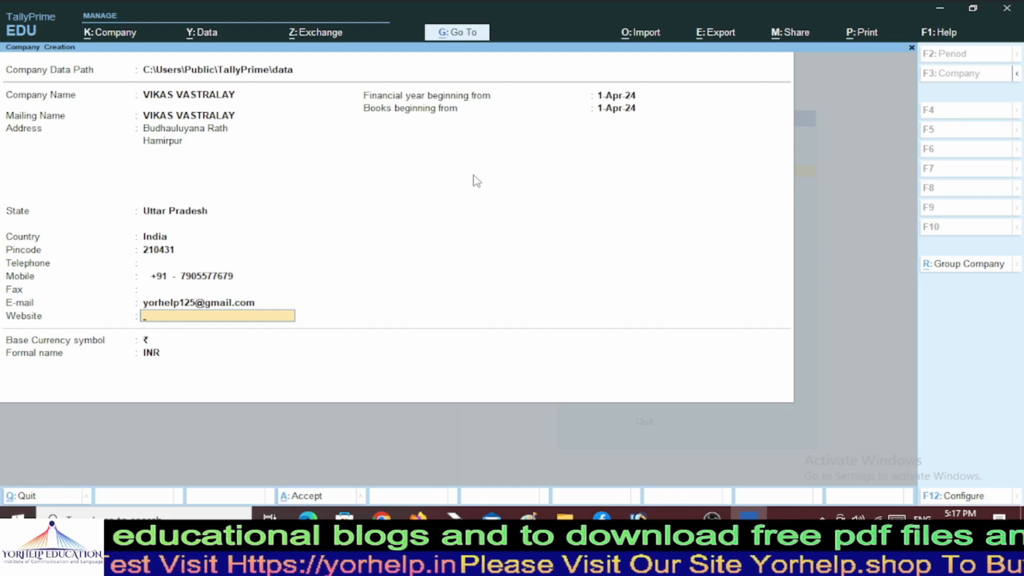
{"action": "type", "text": "https://"}
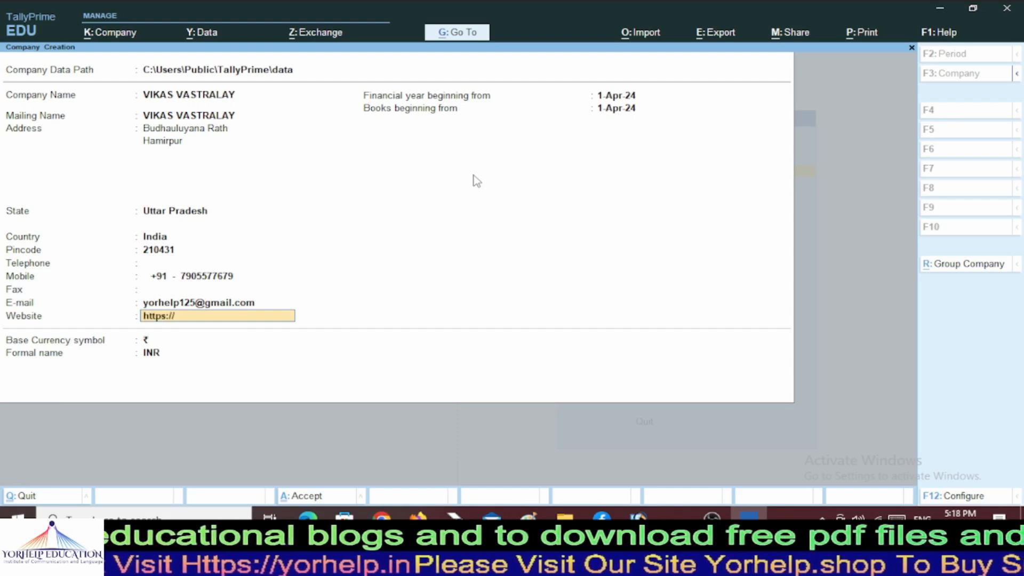
{"action": "type", "text": "yorhelo"}
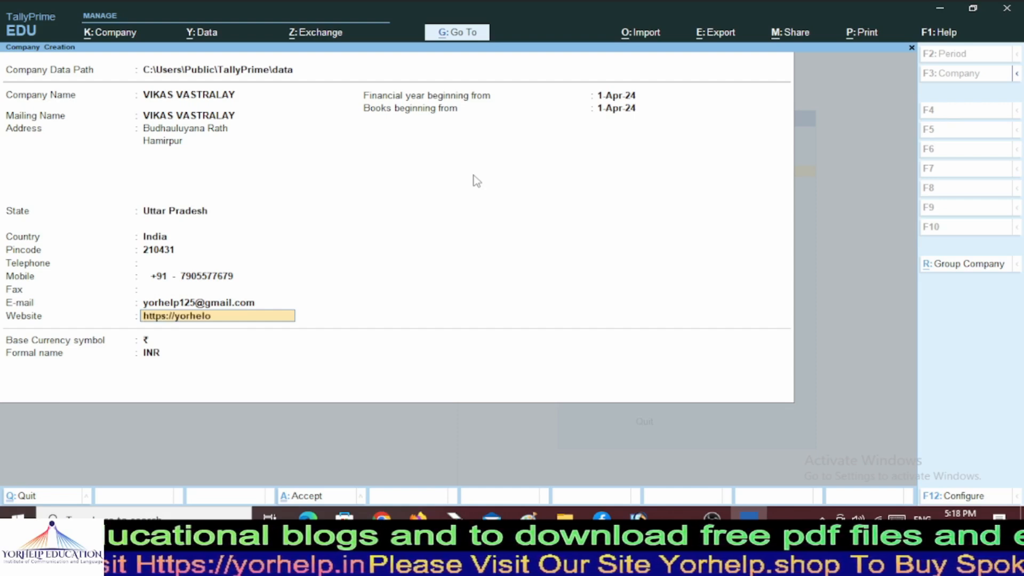
{"action": "key", "text": "BackSpace"}
{"action": "type", "text": "p.i"}
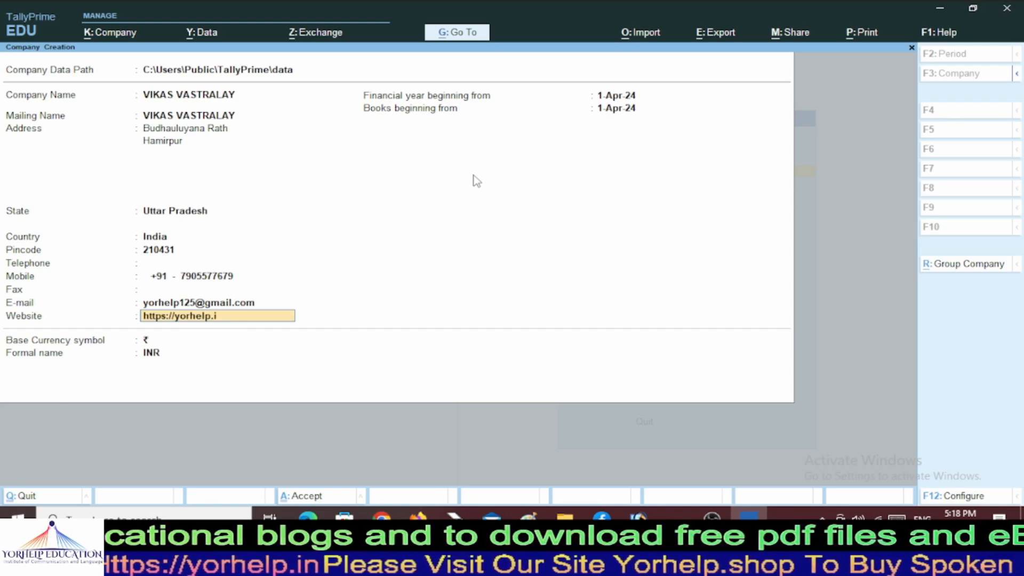
{"action": "type", "text": "n"}
{"action": "key", "text": "Return"}
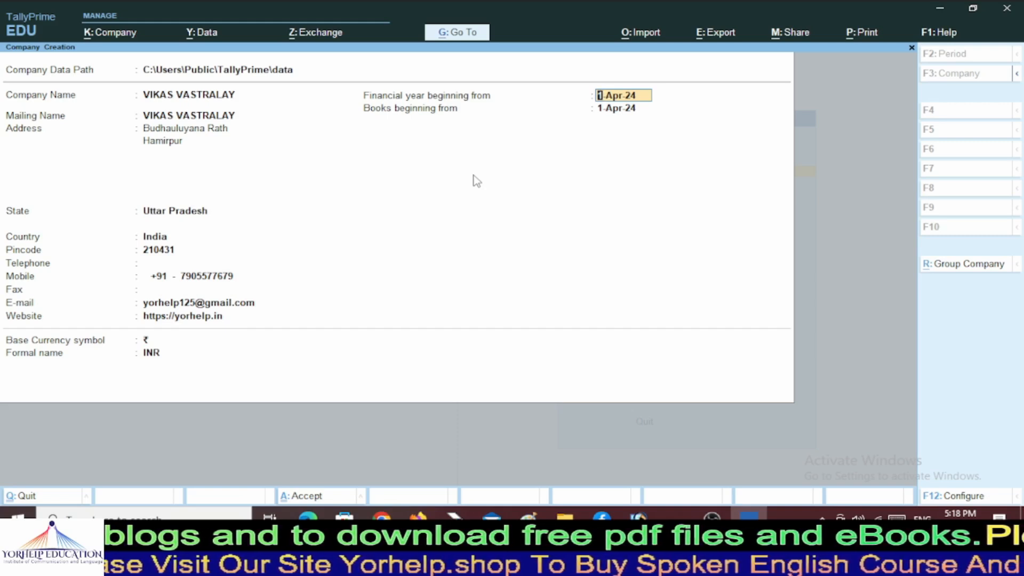
Keep 1-Apr-24 for financial year and books start, ₹ as base currency, and finish the form.
{"action": "key", "text": "Return"}
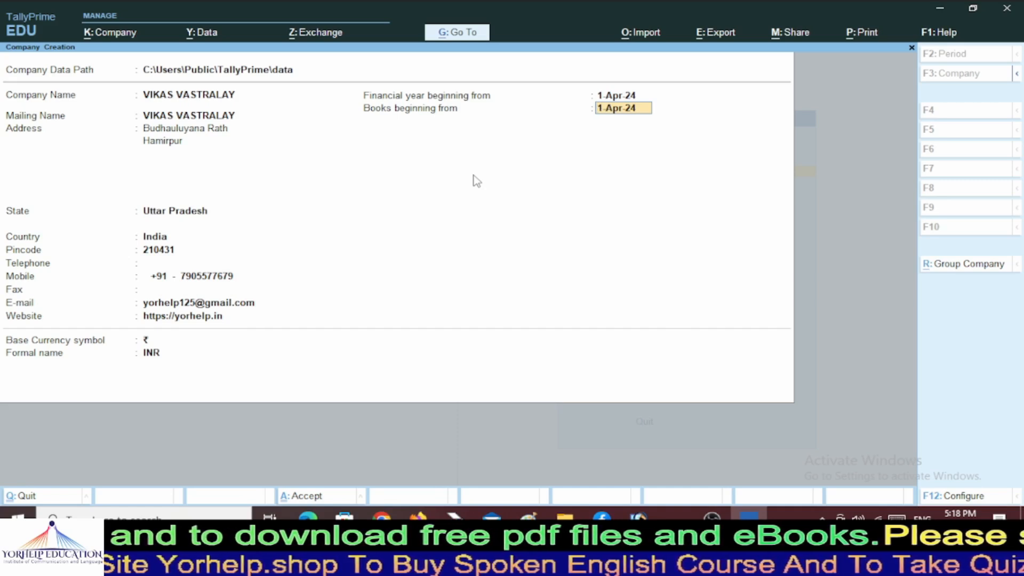
{"action": "key", "text": "Return"}
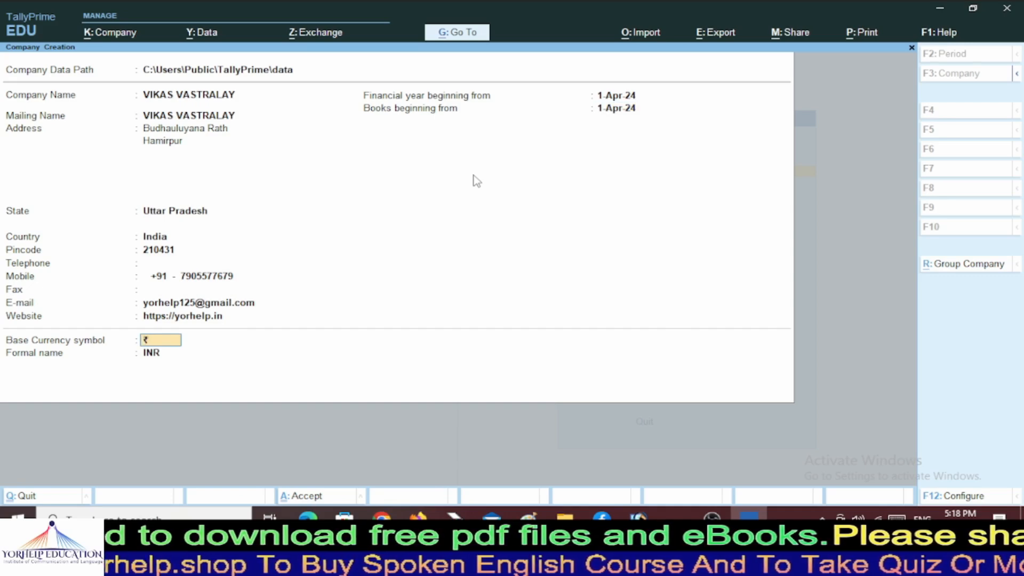
{"action": "key", "text": "Return"}
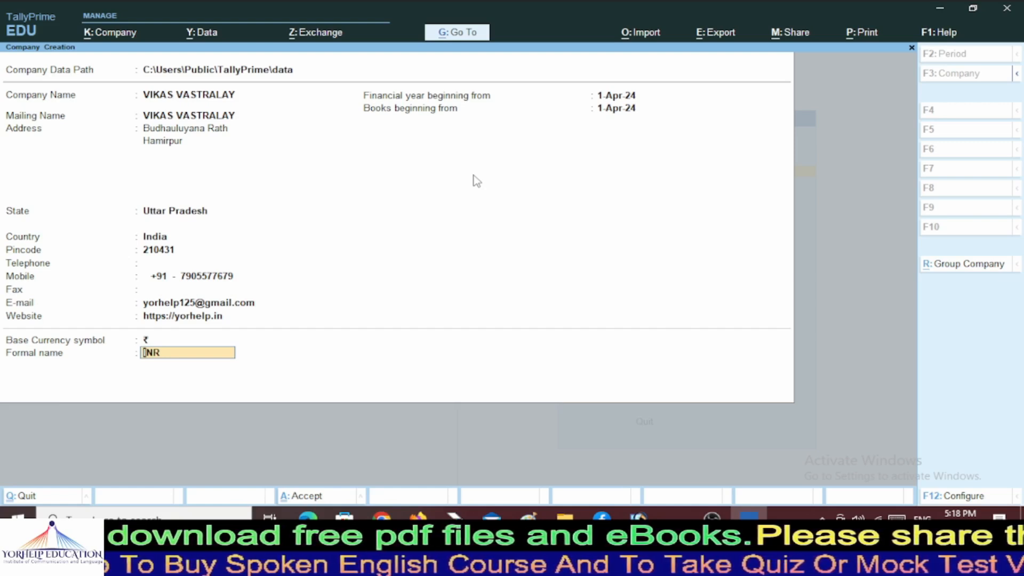
{"action": "key", "text": "Return"}
{"action": "key", "text": "Return"}
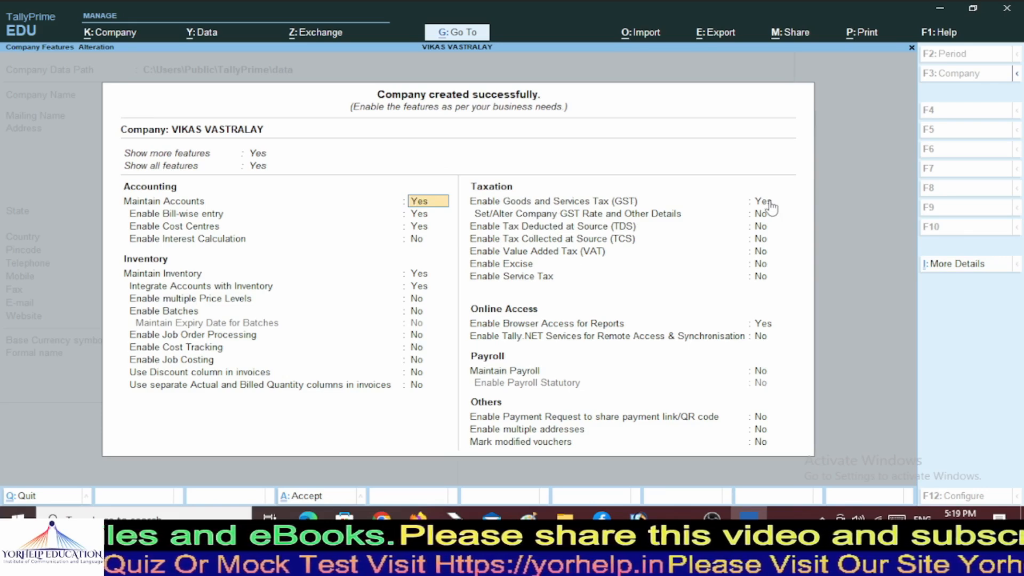
Set Enable Goods and Services Tax (GST) to Yes to bring up the GST Details form.
{"action": "left_click", "coordinate": [634, 206]}
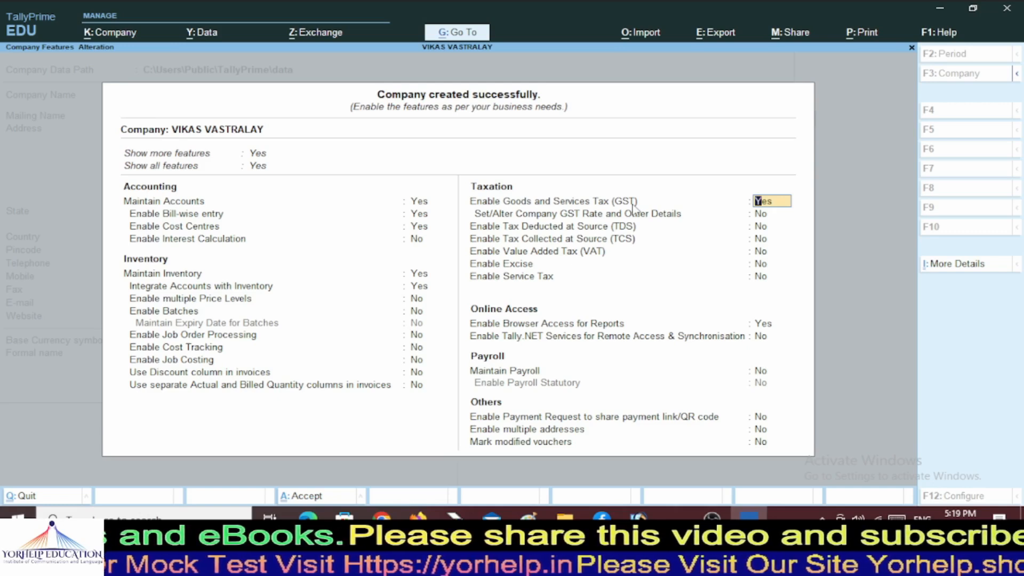
{"action": "key", "text": "Return"}
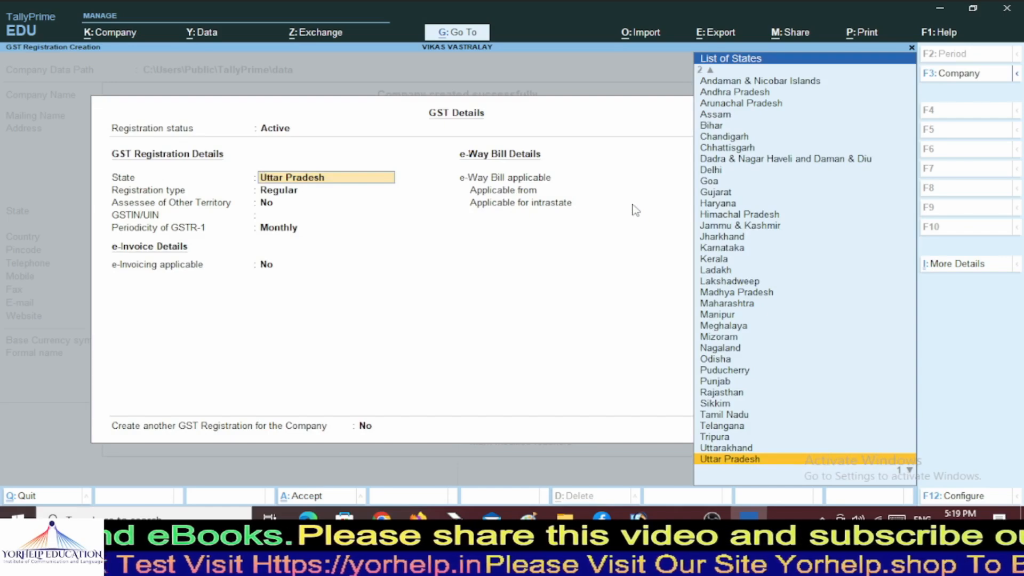
Accept Uttar Pradesh and Regular registration, then enter the company's GSTIN.
{"action": "key", "text": "Return"}
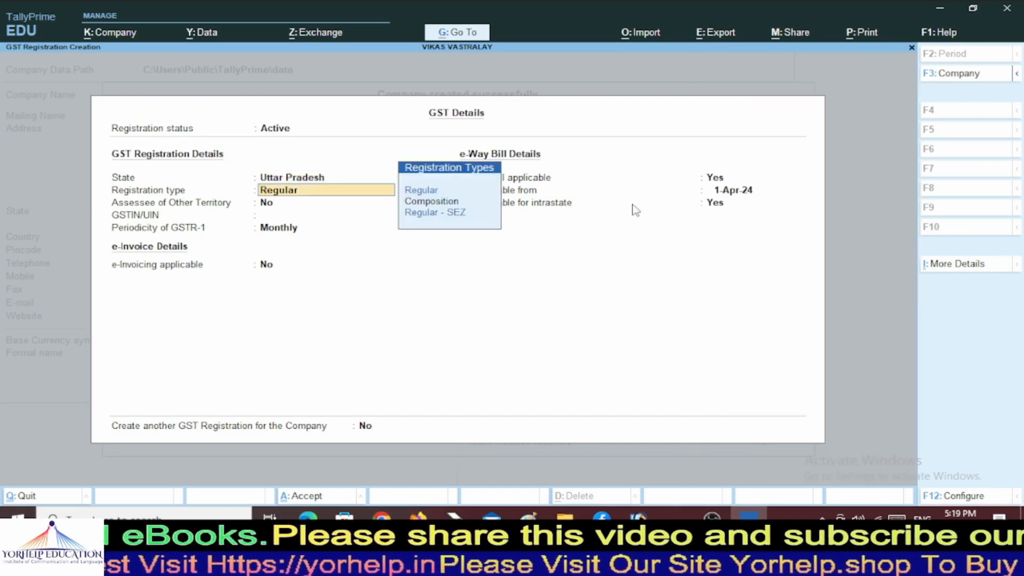
{"action": "key", "text": "Return"}
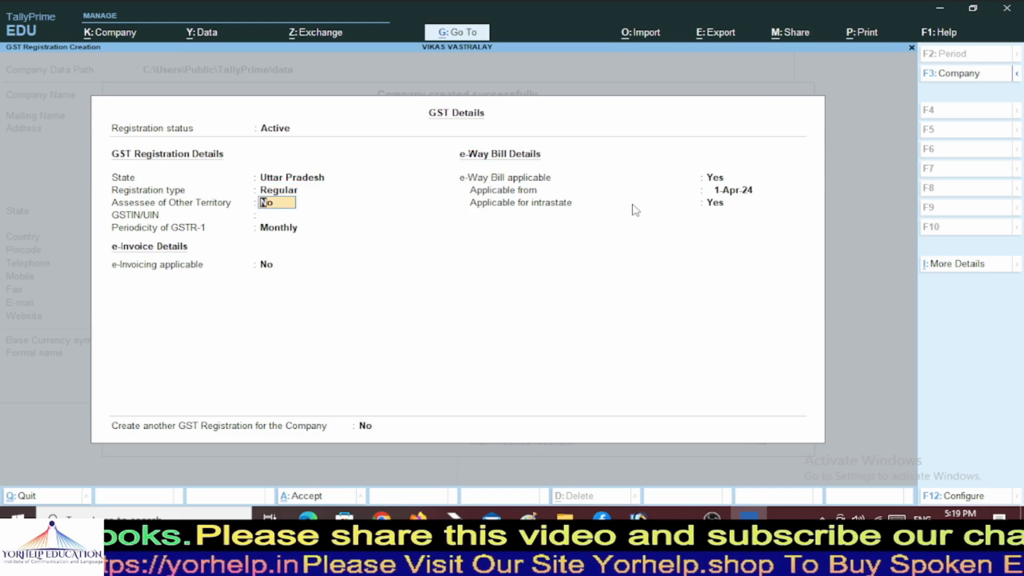
{"action": "key", "text": "Return"}
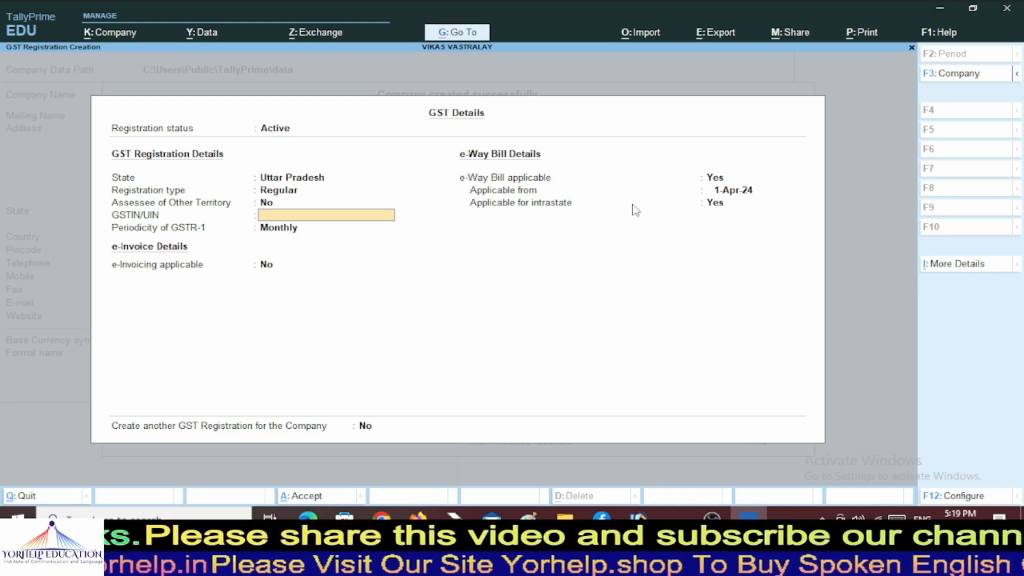
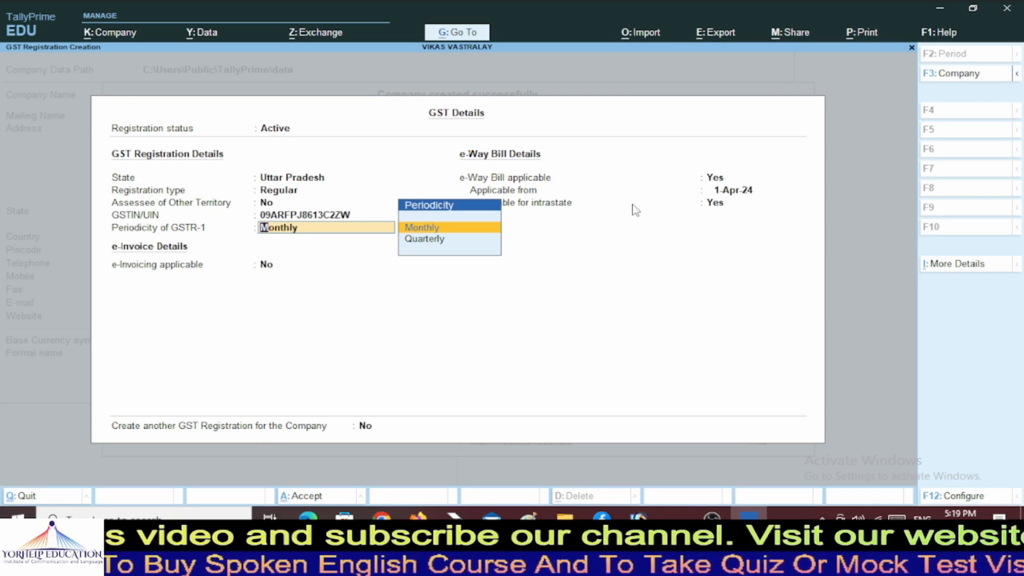
Set GSTR-1 periodicity to Quarterly, leave e-invoicing off and e-Way Bill on, and save.
{"action": "key", "text": "Down"}
{"action": "key", "text": "Return"}
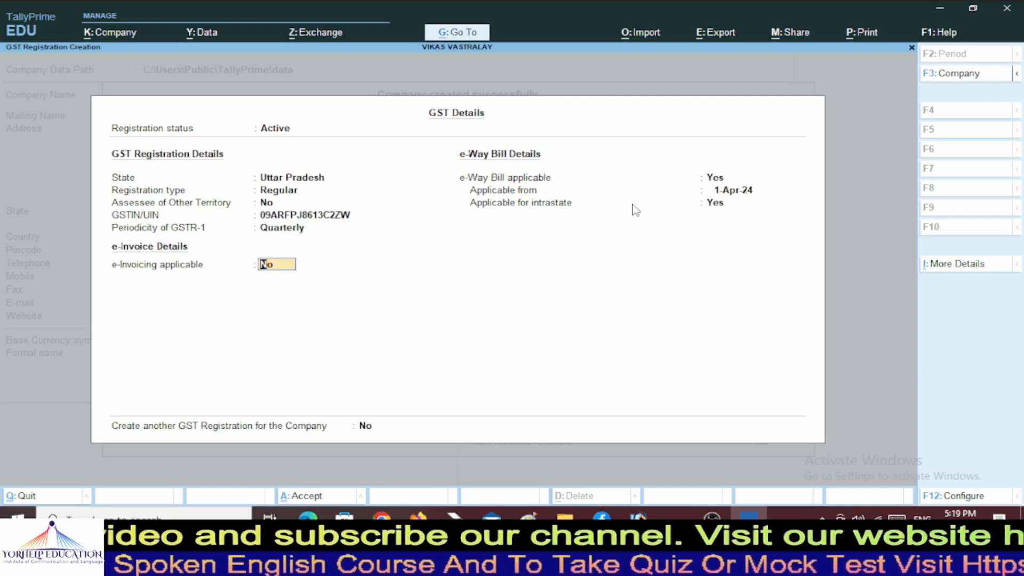
{"action": "key", "text": "Return"}
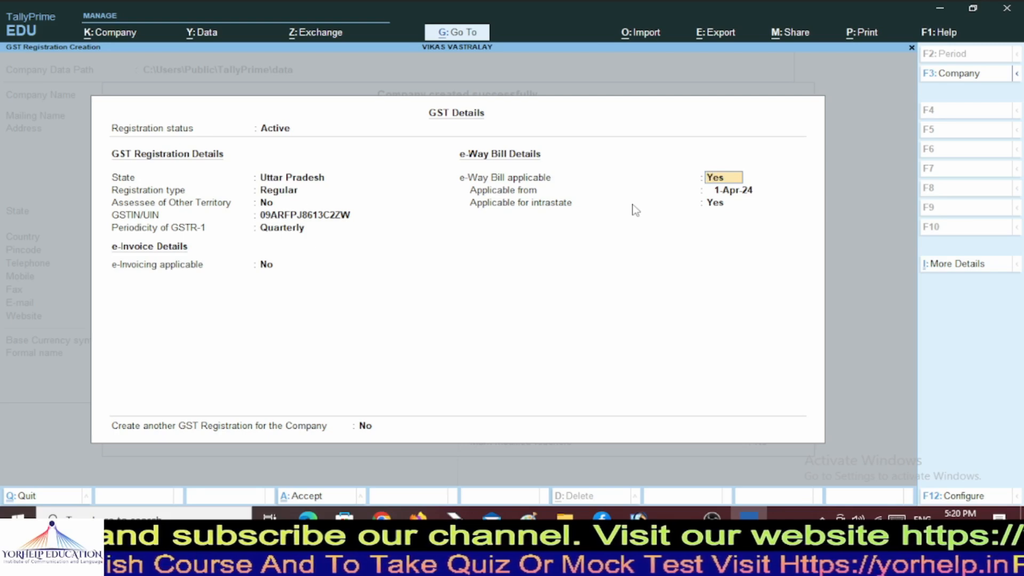
{"action": "key", "text": "Return"}
{"action": "key", "text": "Return"}
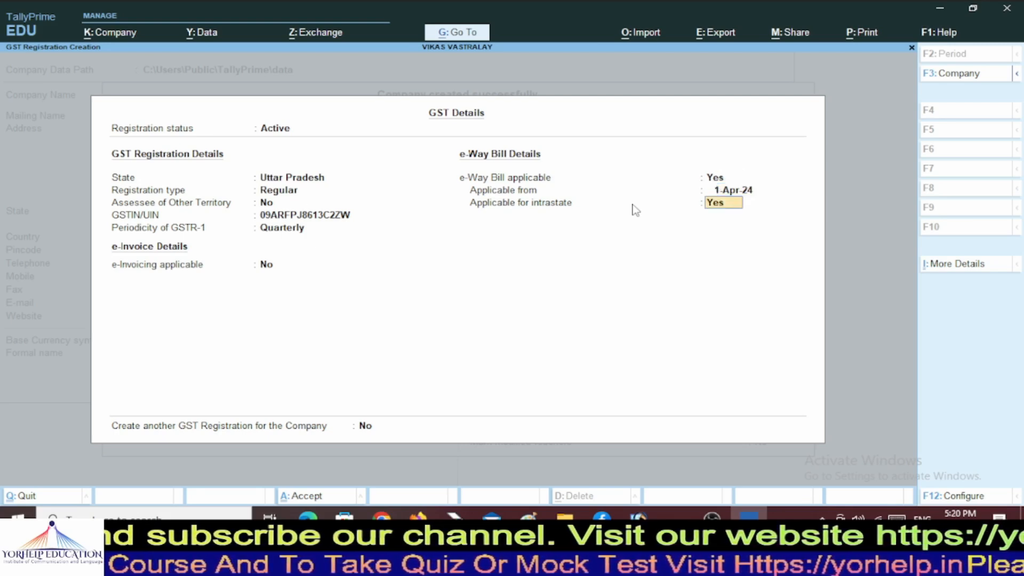
{"action": "key", "text": "Return"}
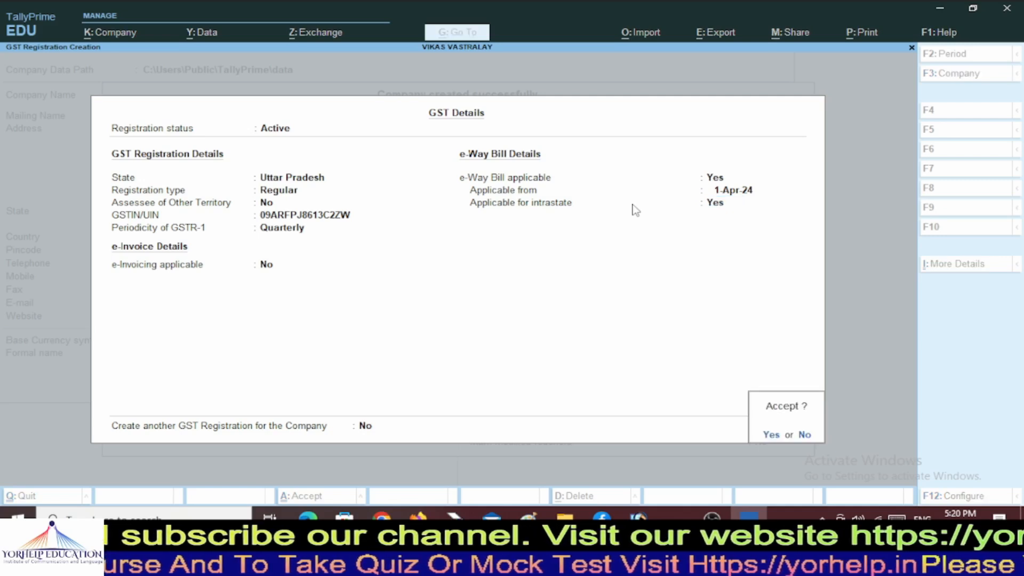
{"action": "key", "text": "Return"}
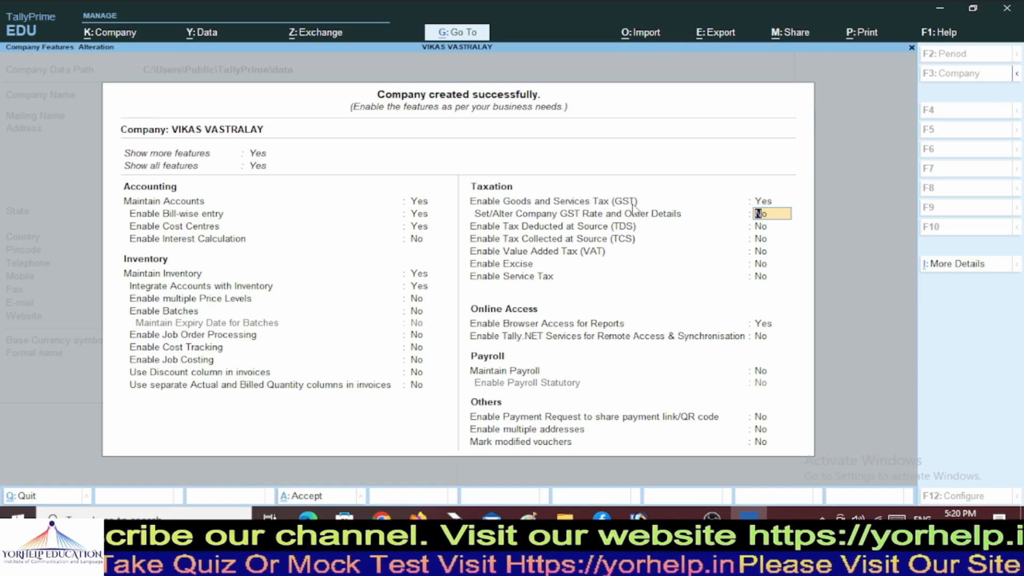
Specify HSN/SAC and GST rate details directly: Taxable, 0% rate, 50,000 interstate threshold.
{"action": "type", "text": "y"}
{"action": "key", "text": "Return"}
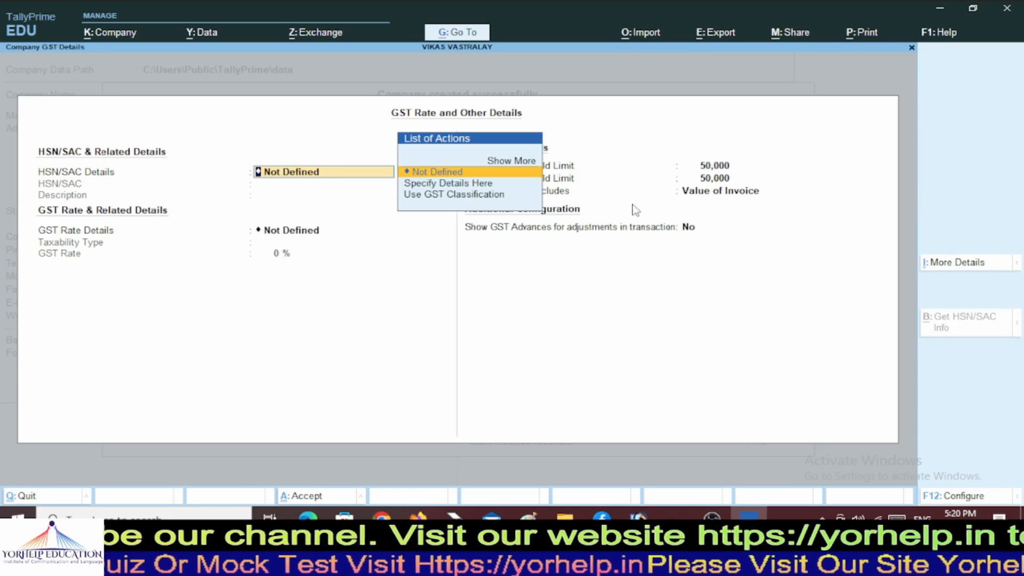
{"action": "key", "text": "Down"}
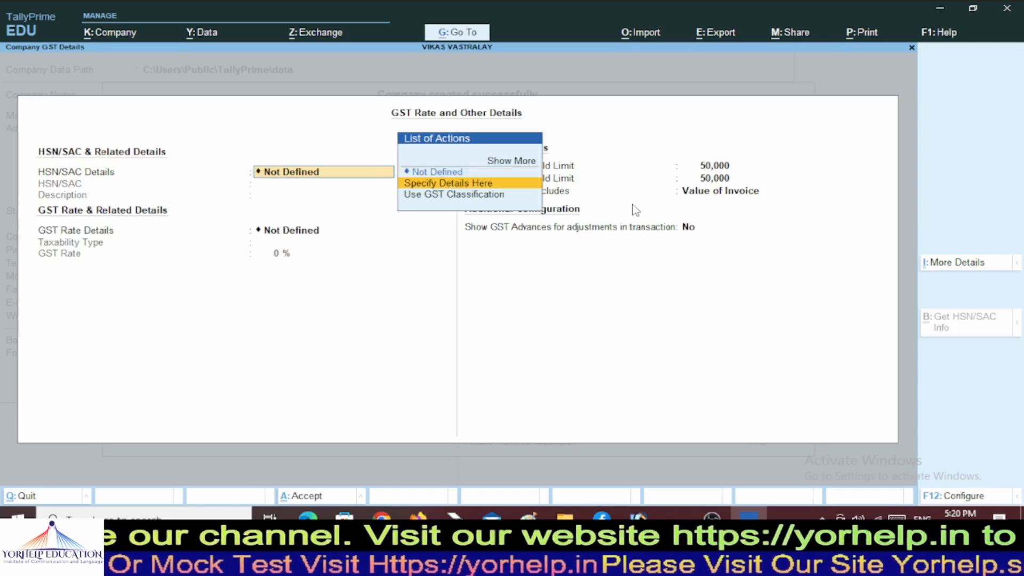
{"action": "key", "text": "Return"}
{"action": "key", "text": "Return"}
{"action": "key", "text": "Return"}
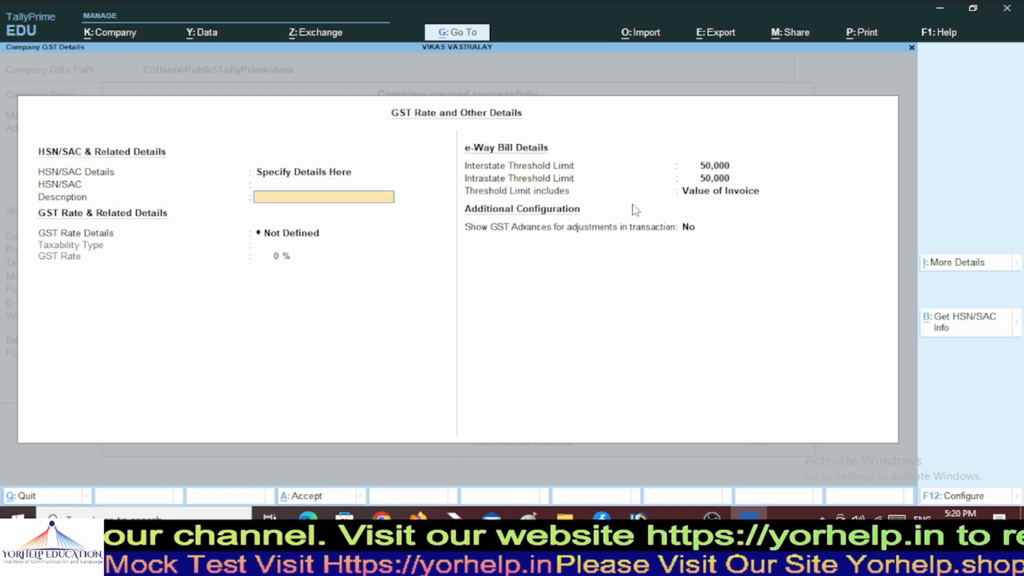
{"action": "key", "text": "Down"}
{"action": "key", "text": "Down"}
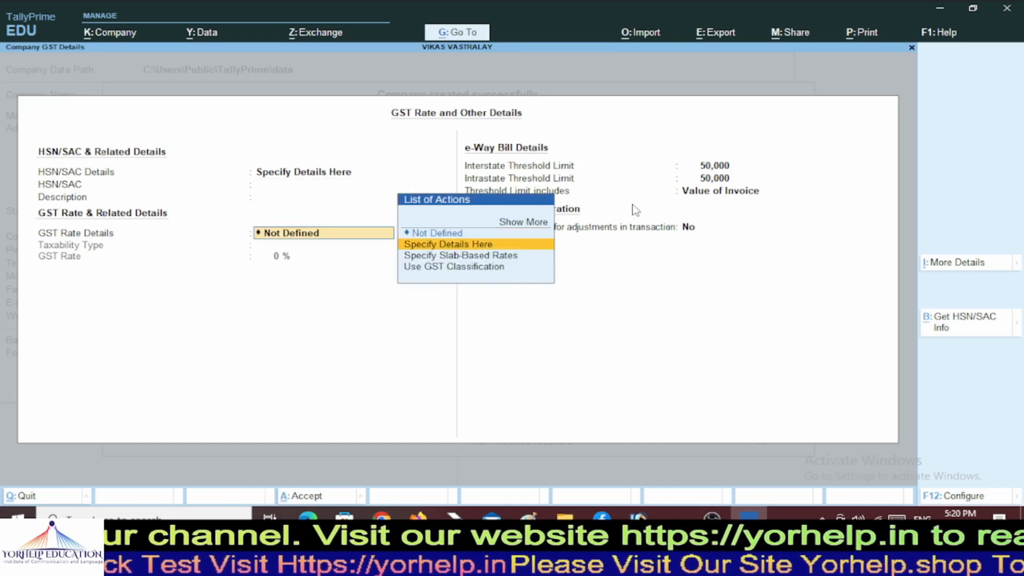
{"action": "key", "text": "Up"}
{"action": "key", "text": "Return"}
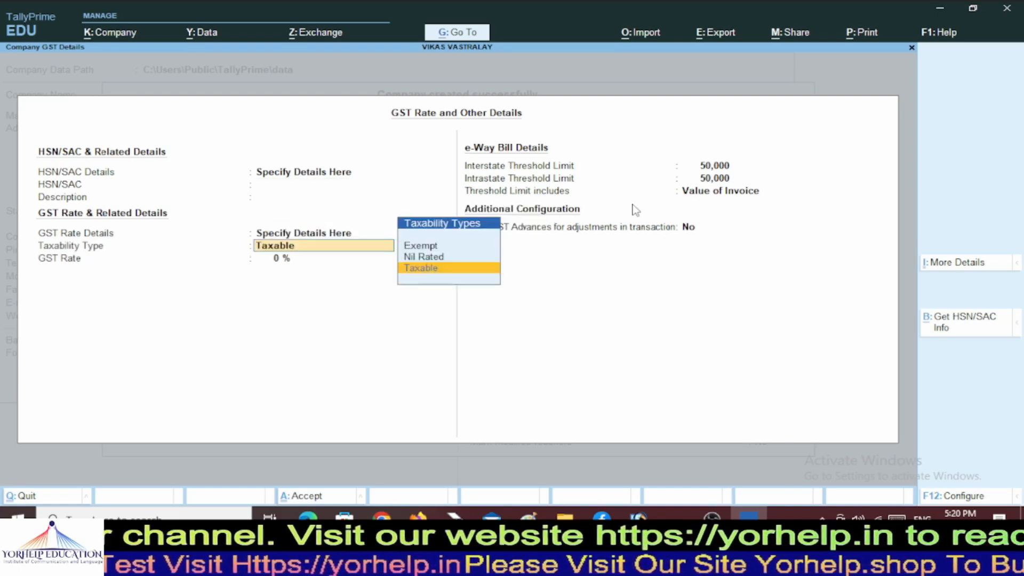
{"action": "key", "text": "Return"}
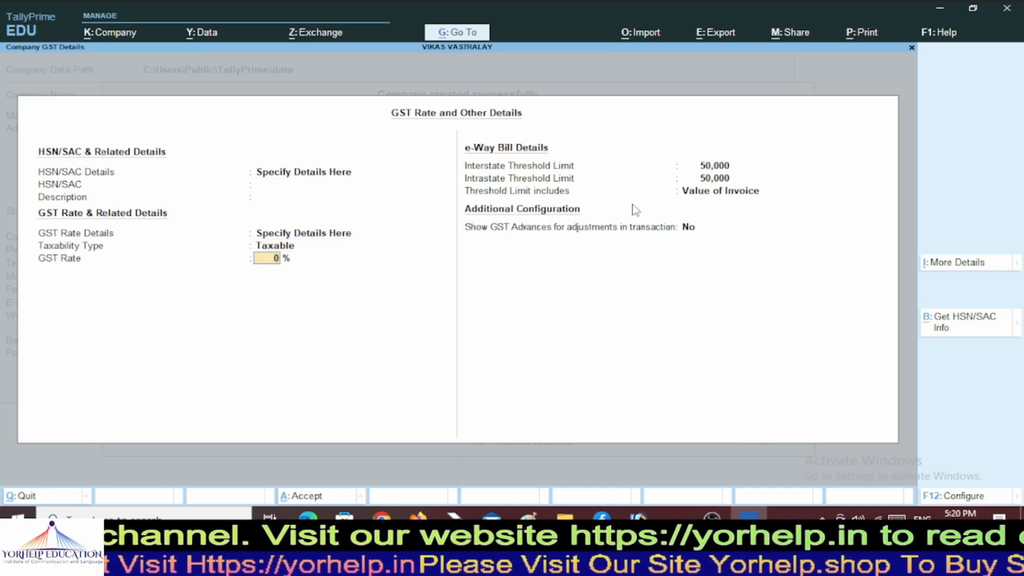
{"action": "key", "text": "Return"}
{"action": "key", "text": "Return"}
{"action": "key", "text": "Return"}
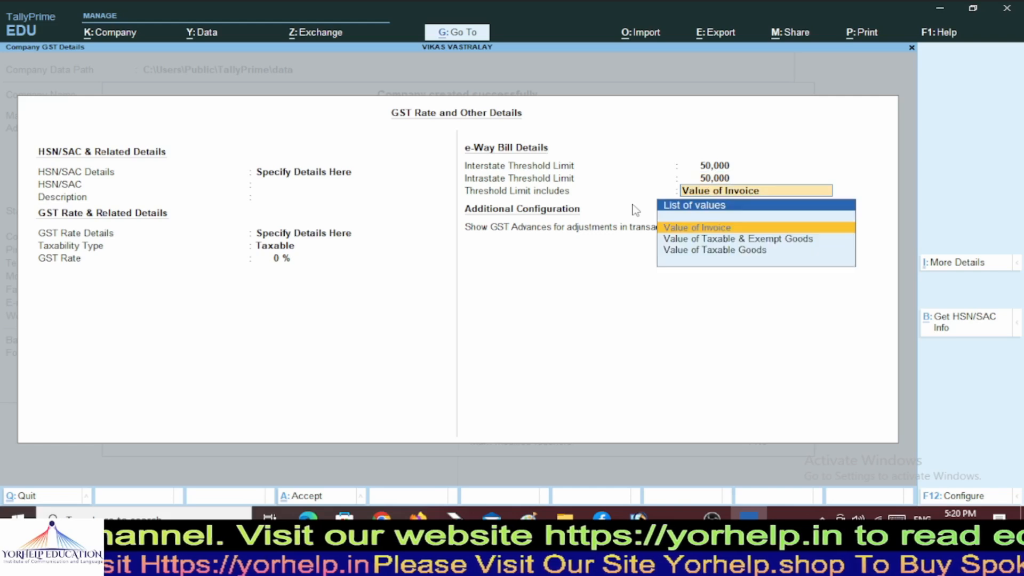
{"action": "key", "text": "Return"}
{"action": "key", "text": "Return"}
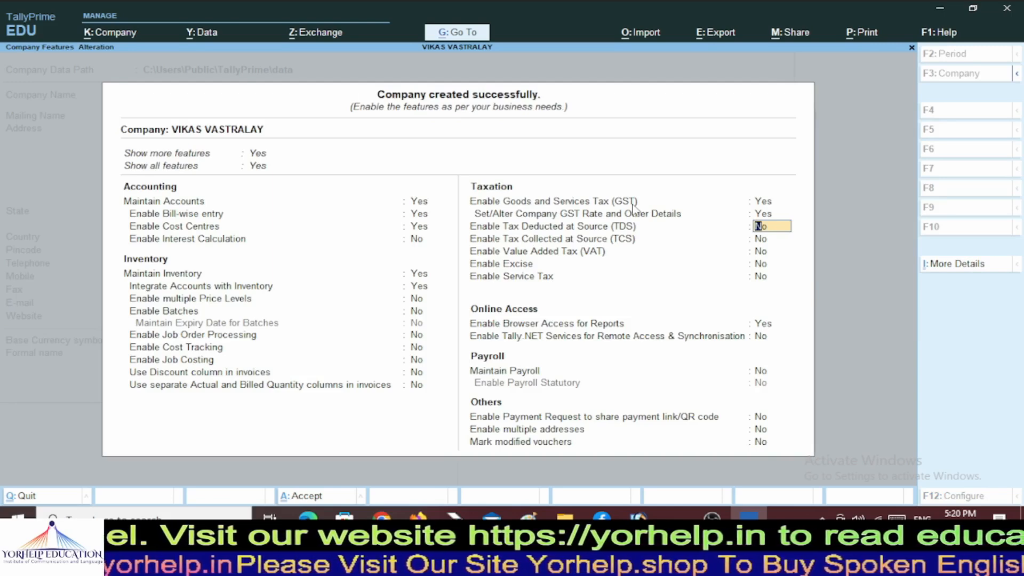
Leave TCS, VAT, excise, service tax and payroll at No and finish the features list.
{"action": "key", "text": "Return"}
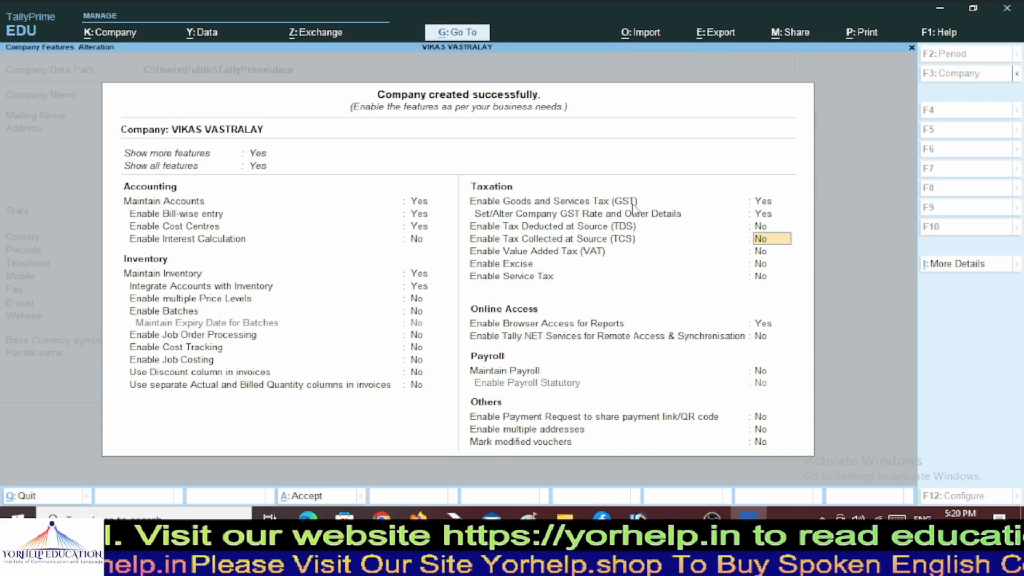
{"action": "key", "text": "Return"}
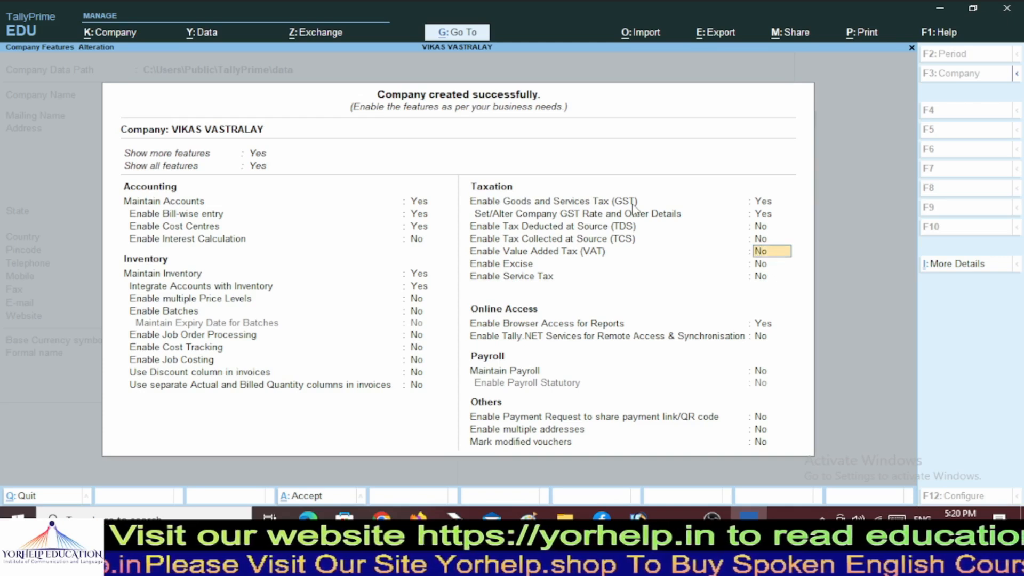
{"action": "key", "text": "Return"}
{"action": "key", "text": "Return"}
{"action": "key", "text": "Return"}
{"action": "key", "text": "Return"}
{"action": "key", "text": "Return"}
{"action": "key", "text": "Return"}
{"action": "key", "text": "Return"}
{"action": "key", "text": "Return"}
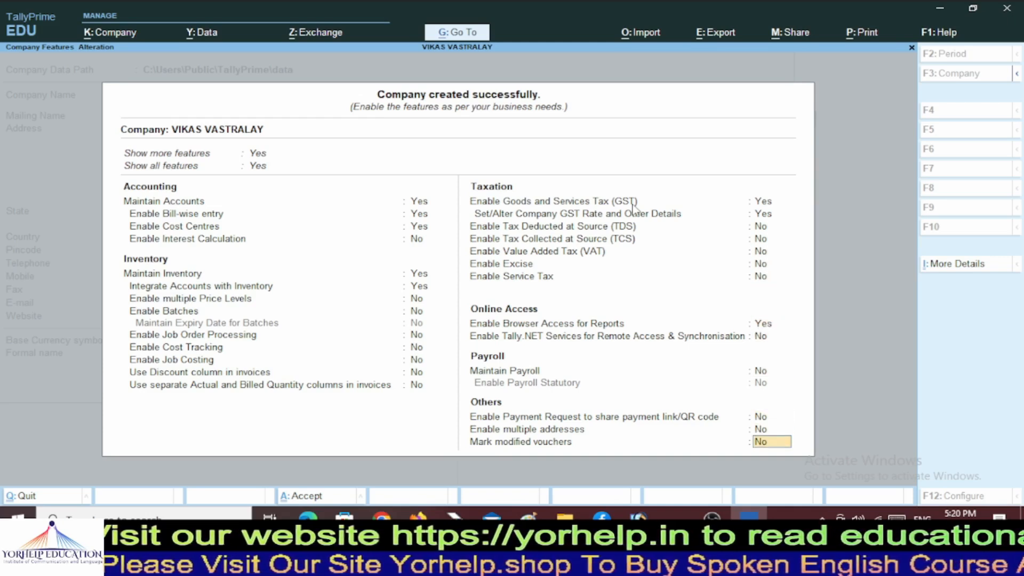
{"action": "key", "text": "Return"}
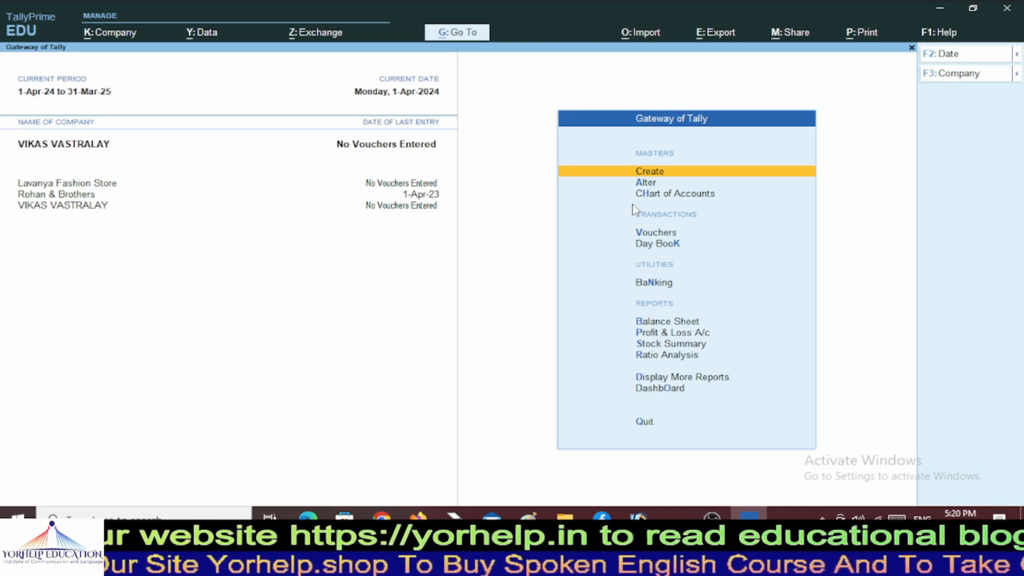
From Gateway of Tally, go to Vouchers to start Purchase voucher No. 1 dated 1-Apr-24.
{"action": "key", "text": "Down"}
{"action": "key", "text": "Up"}
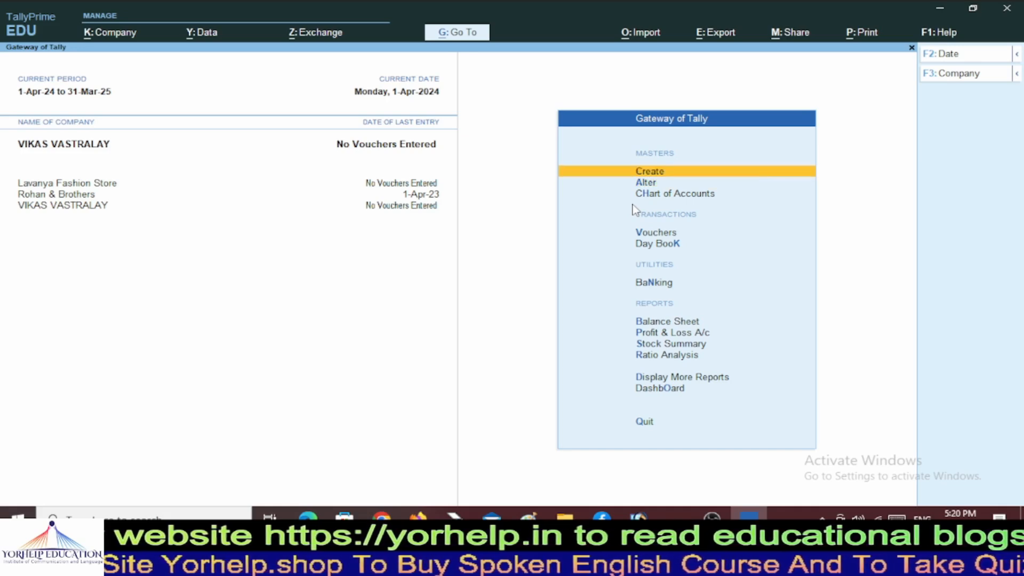
{"action": "key", "text": "Down"}
{"action": "key", "text": "Up"}
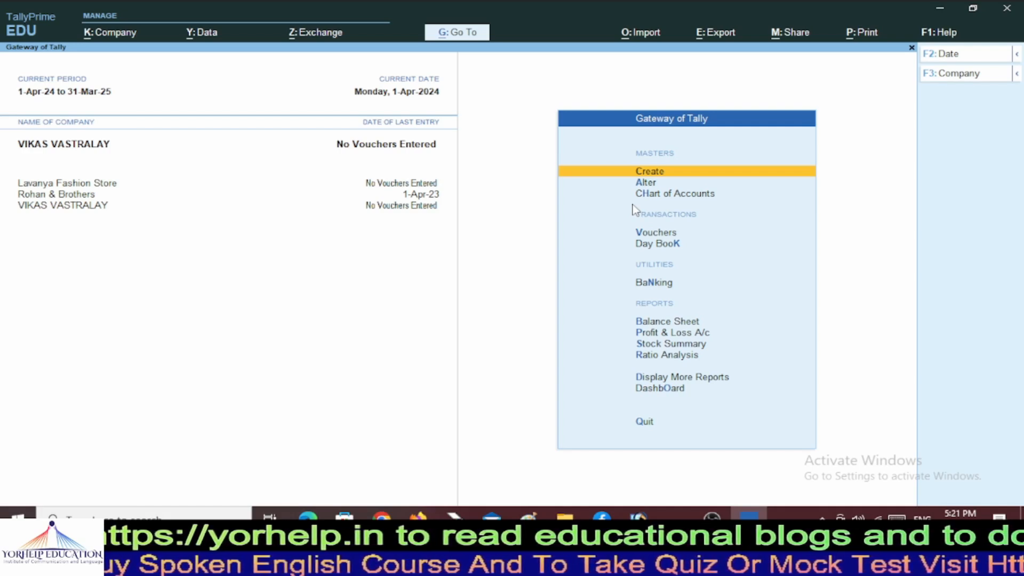
{"action": "key", "text": "Down"}
{"action": "key", "text": "Down"}
{"action": "key", "text": "Down"}
{"action": "key", "text": "Down"}
{"action": "key", "text": "Up"}
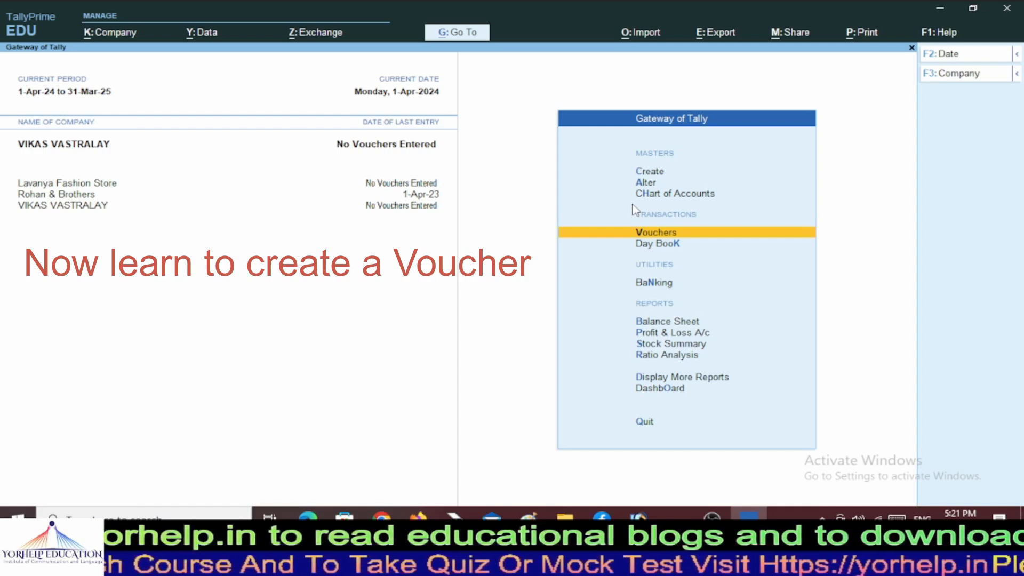
{"action": "key", "text": "Return"}
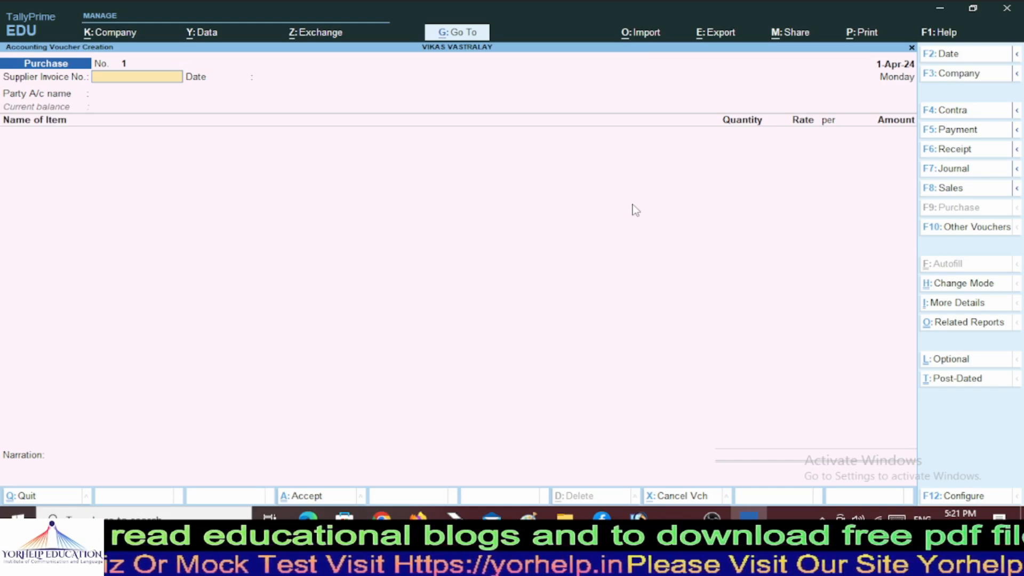
Enter supplier invoice number 10001 and keep the date 1-Apr-24.
{"action": "type", "text": "10001"}
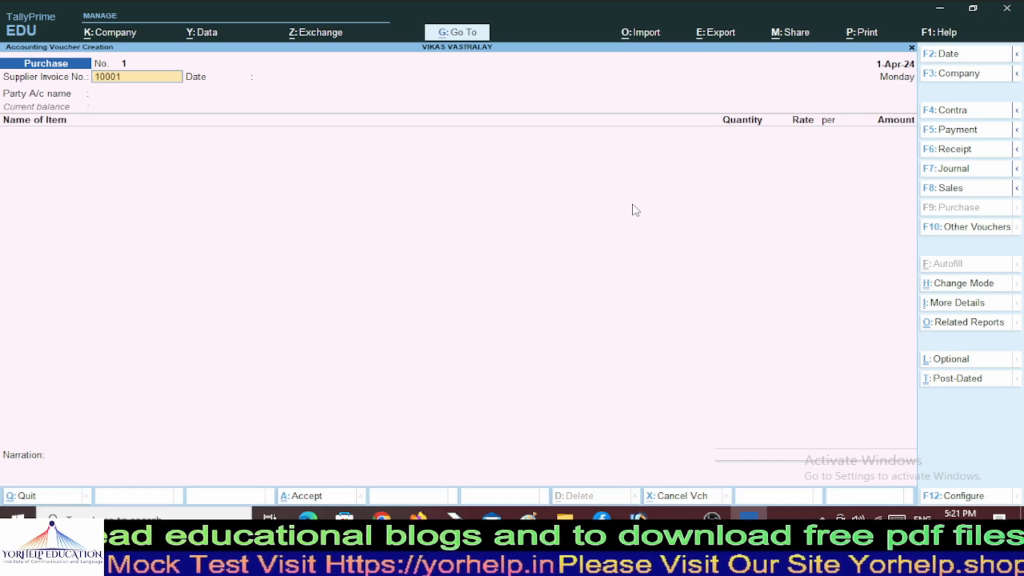
{"action": "key", "text": "Return"}
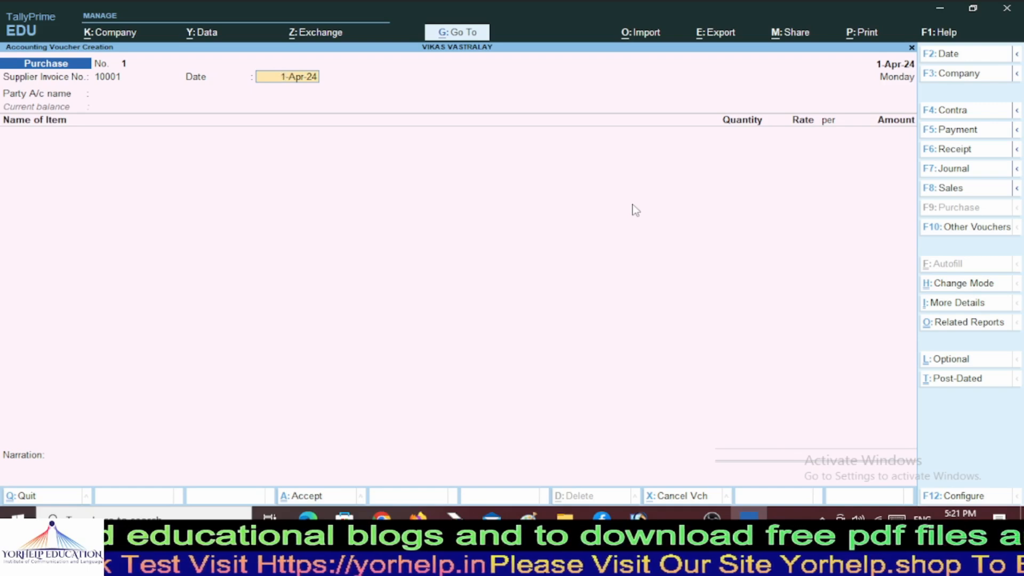
{"action": "key", "text": "Return"}
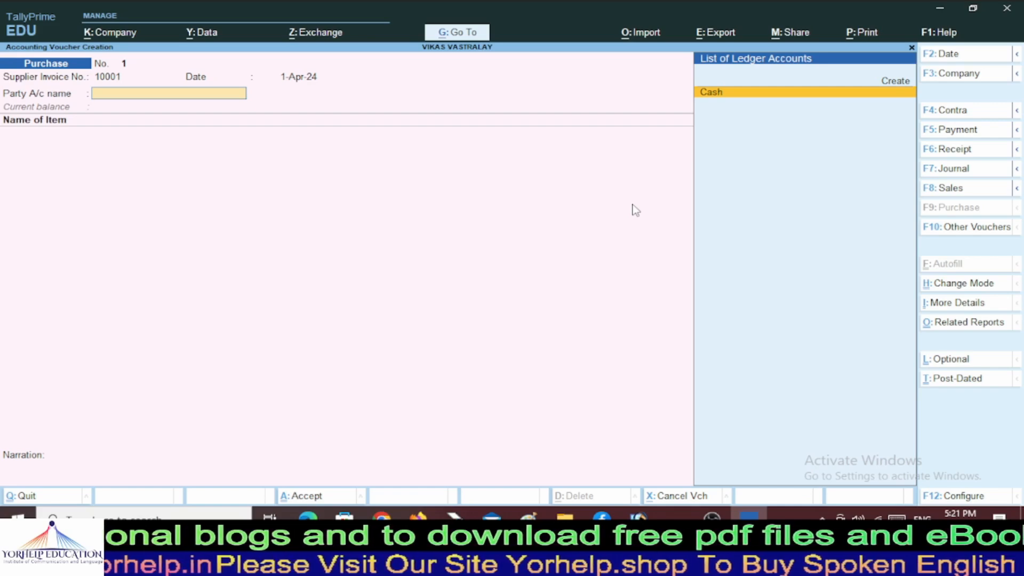
Choose Create in the List of Ledger Accounts to add a new party ledger.
{"action": "key", "text": "Up"}
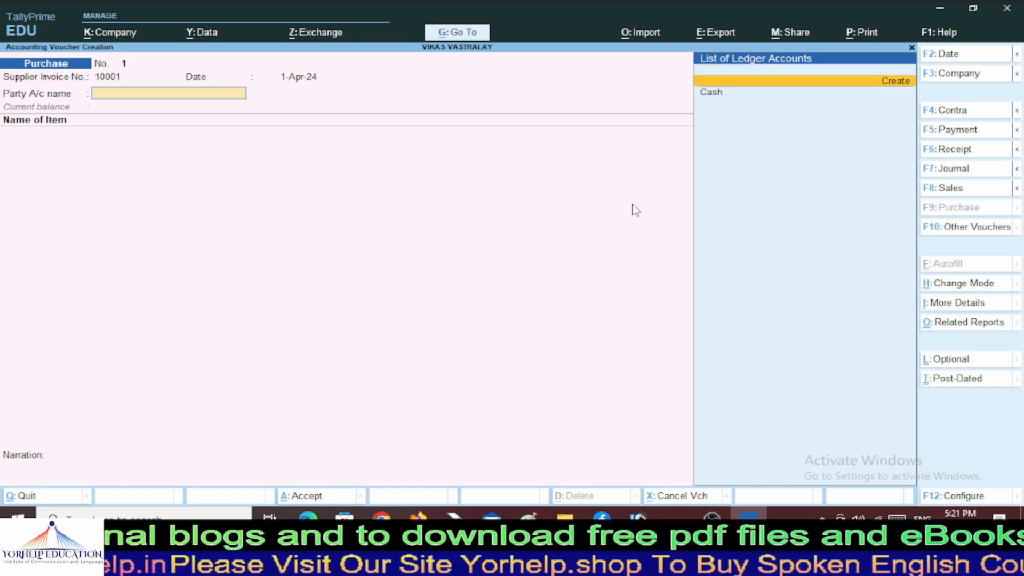
{"action": "key", "text": "Down"}
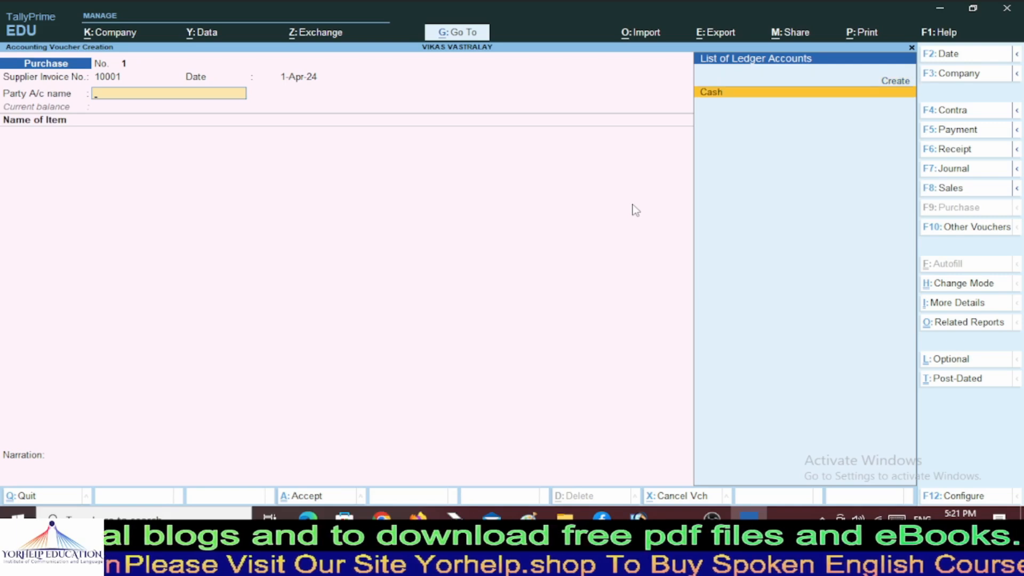
{"action": "key", "text": "Up"}
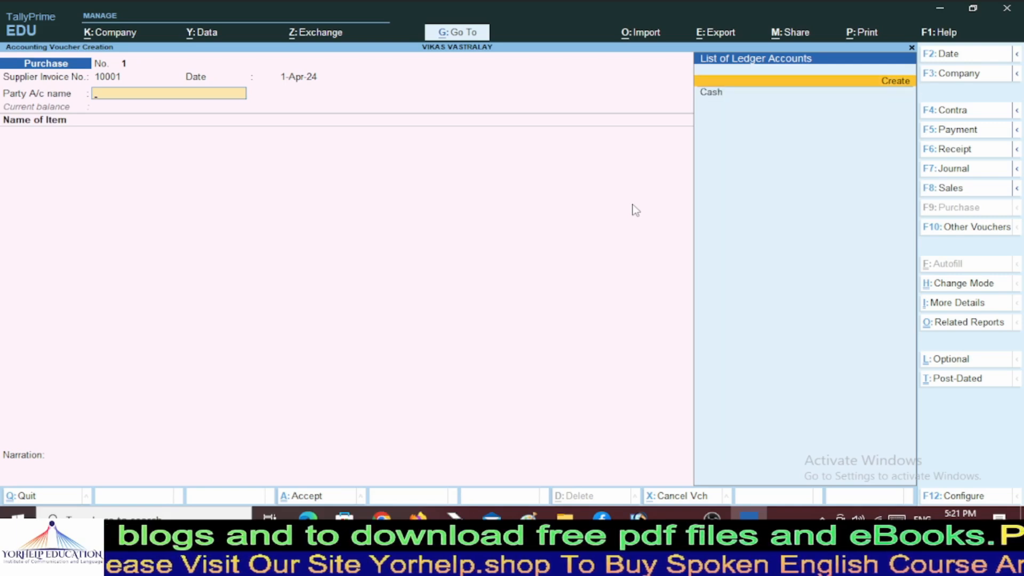
{"action": "key", "text": "Return"}
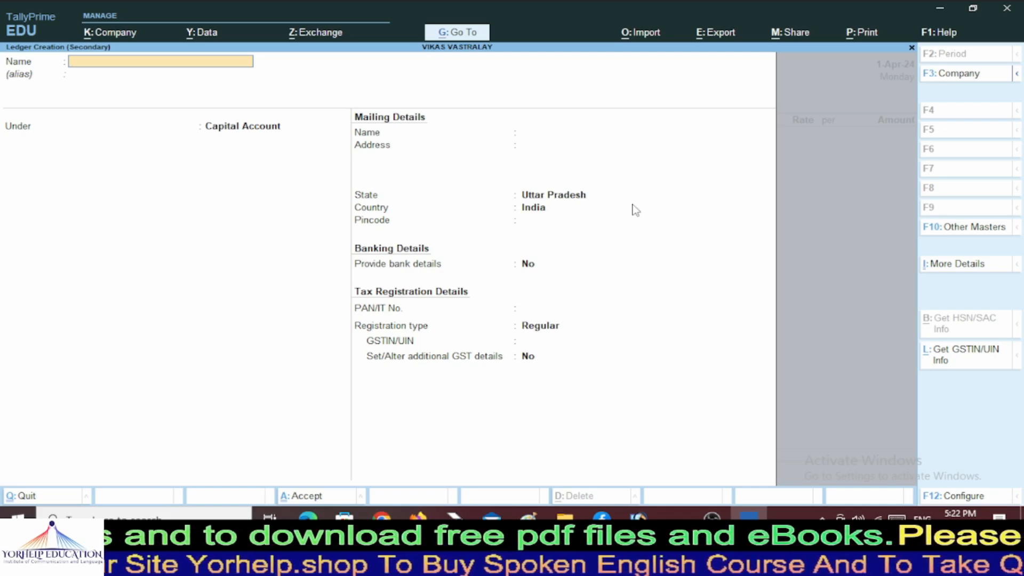
Name the new ledger GAURAV VASTRALAY, leaving the alias blank.
{"action": "type", "text": "GAR"}
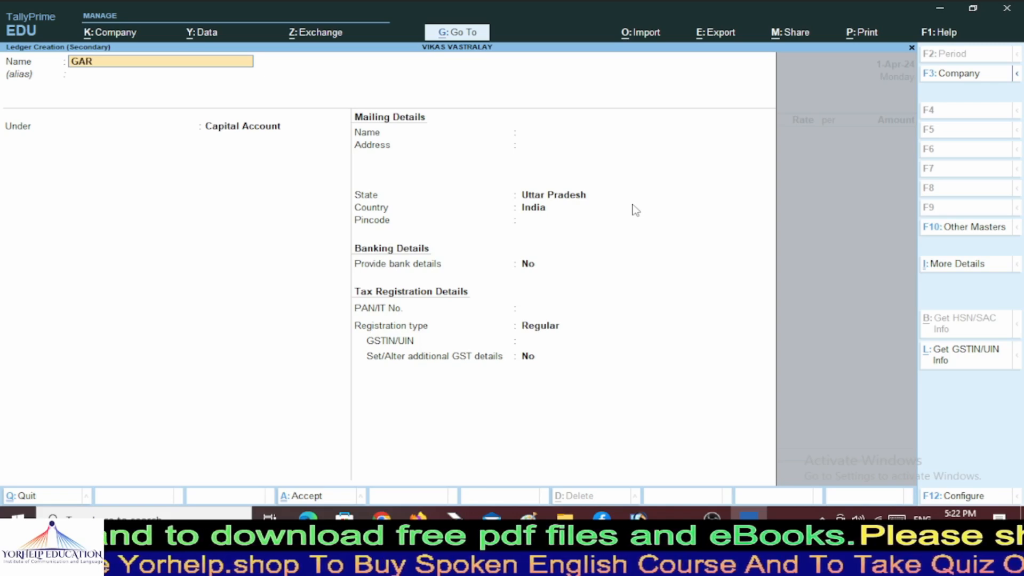
{"action": "key", "text": "BackSpace"}
{"action": "type", "text": "URA"}
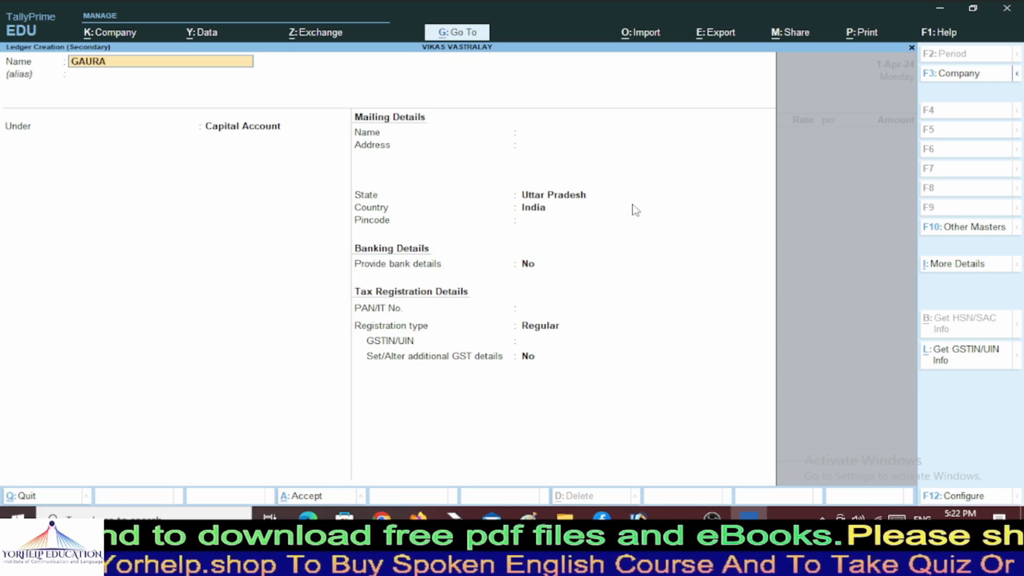
{"action": "type", "text": "V VASTAR"}
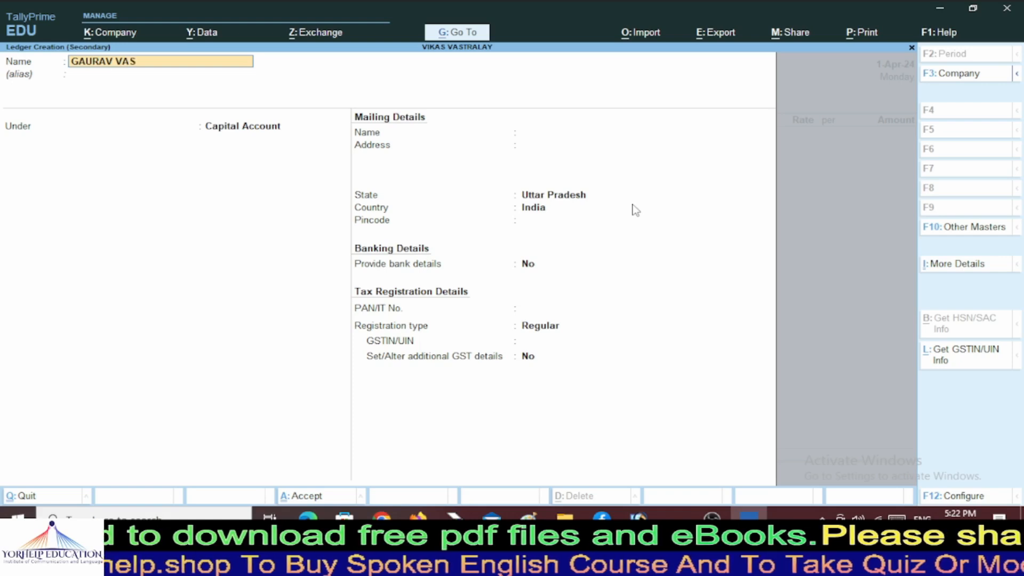
{"action": "key", "text": "BackSpace"}
{"action": "key", "text": "BackSpace"}
{"action": "type", "text": "RA"}
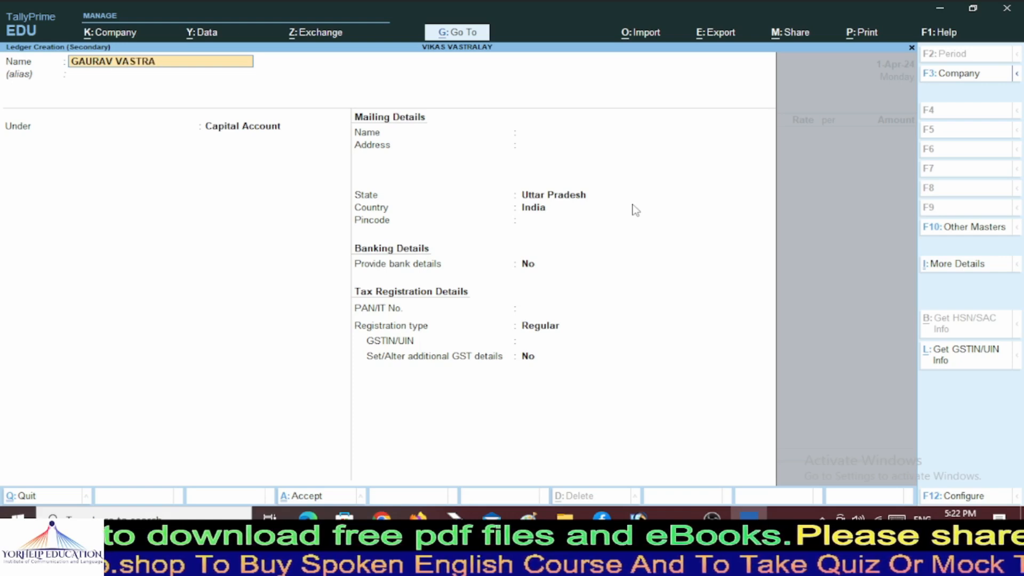
{"action": "type", "text": "LAY"}
{"action": "key", "text": "Return"}
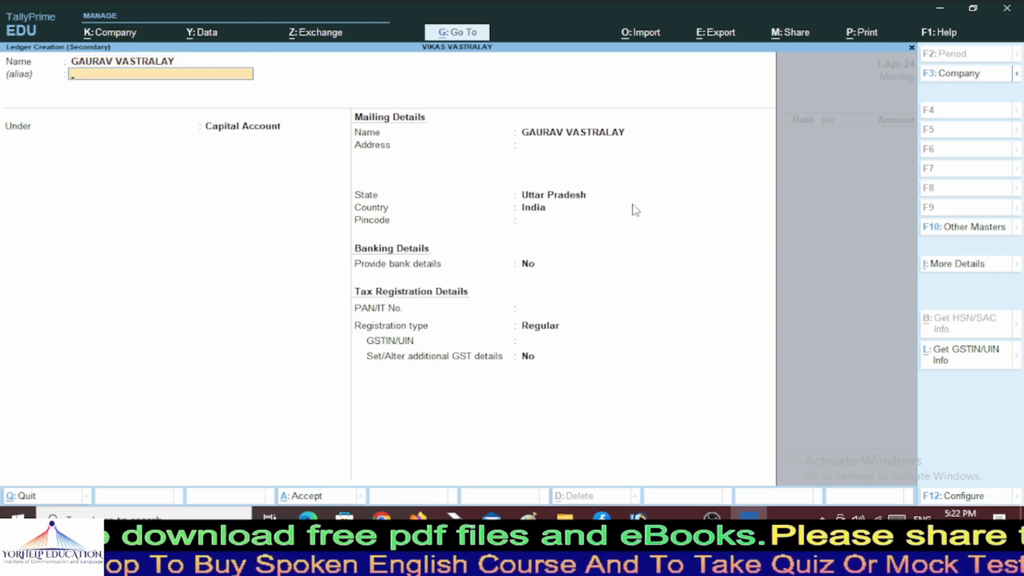
{"action": "key", "text": "Return"}
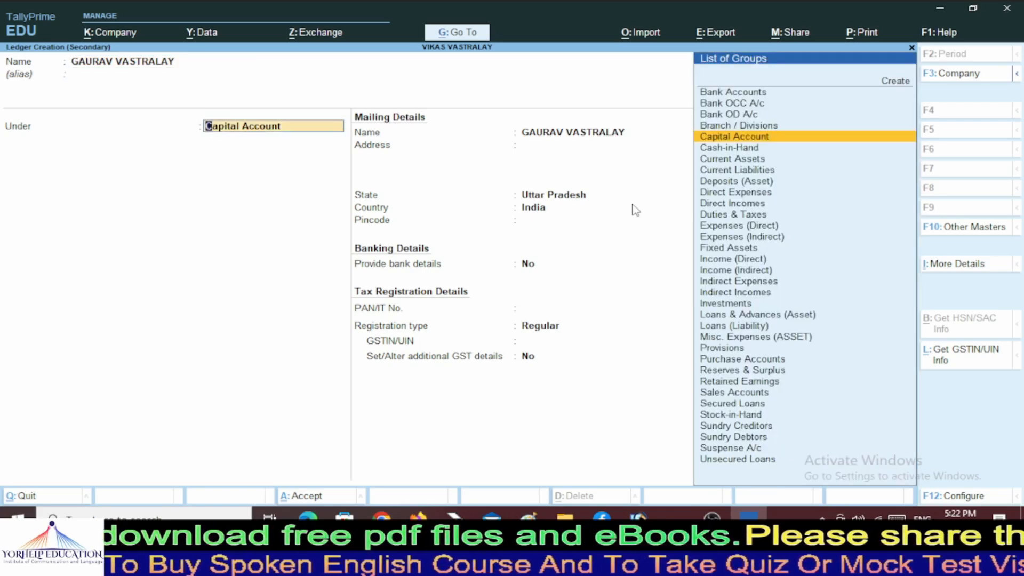
Place it under Sundry Creditors, keep bill-by-bill Yes and leave the credit period blank.
{"action": "type", "text": "Sund"}
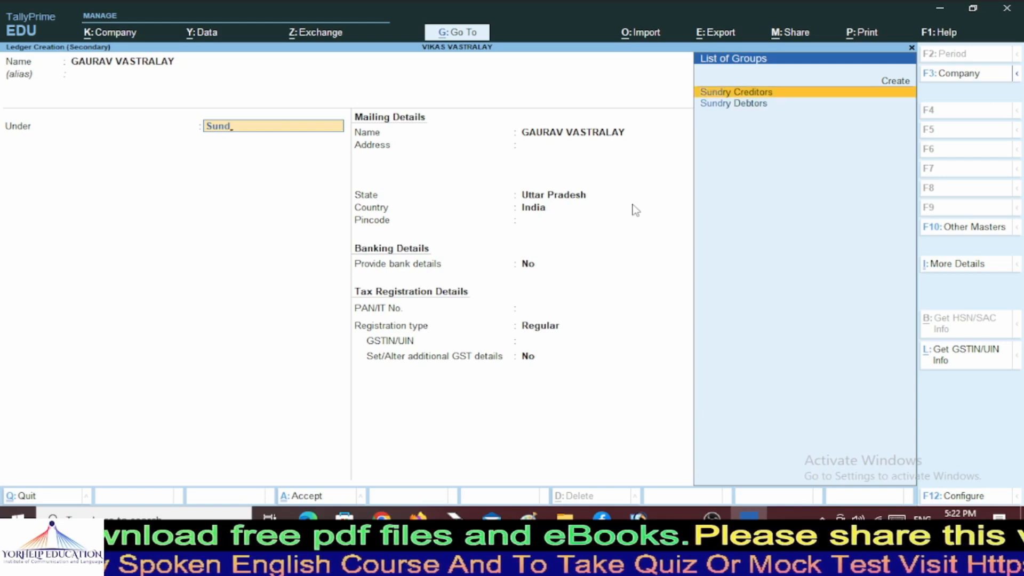
{"action": "key", "text": "Return"}
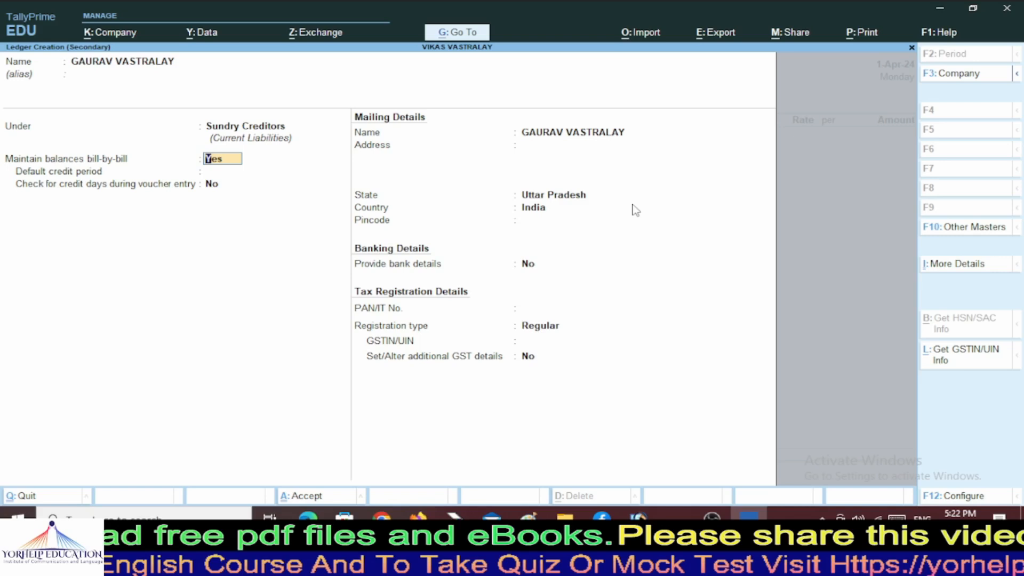
{"action": "key", "text": "Return"}
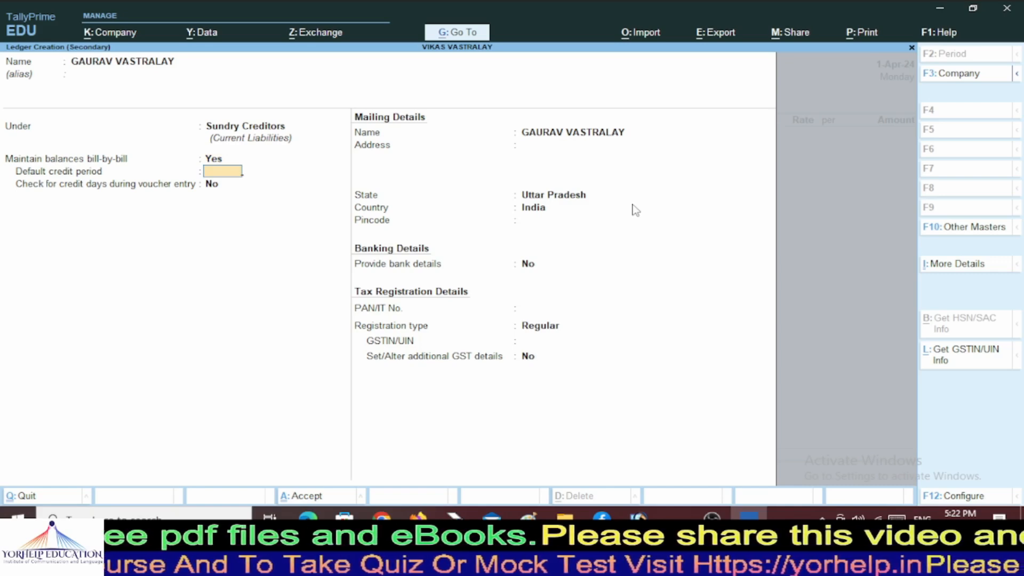
{"action": "key", "text": "Return"}
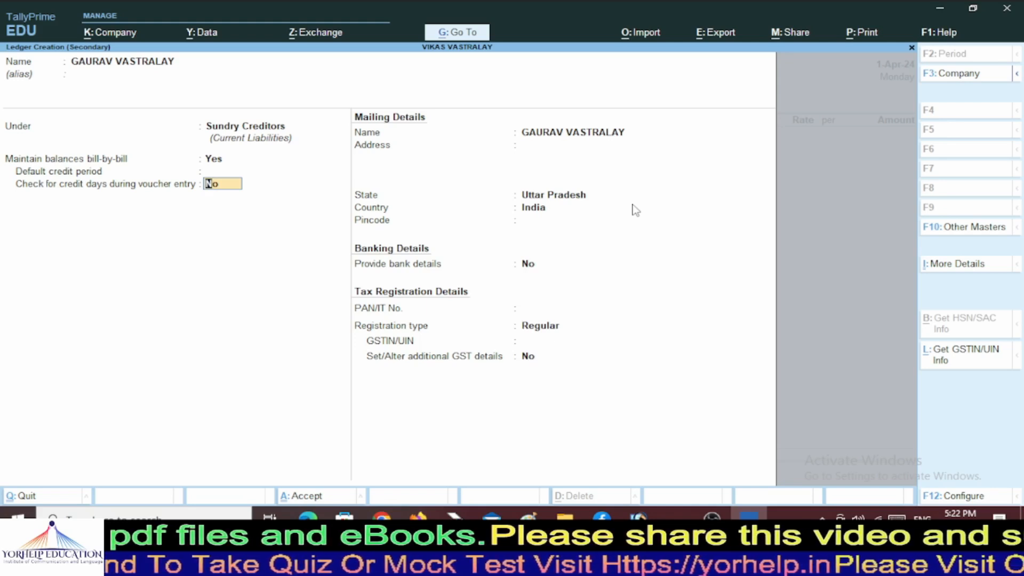
{"action": "key", "text": "Return"}
{"action": "key", "text": "Return"}
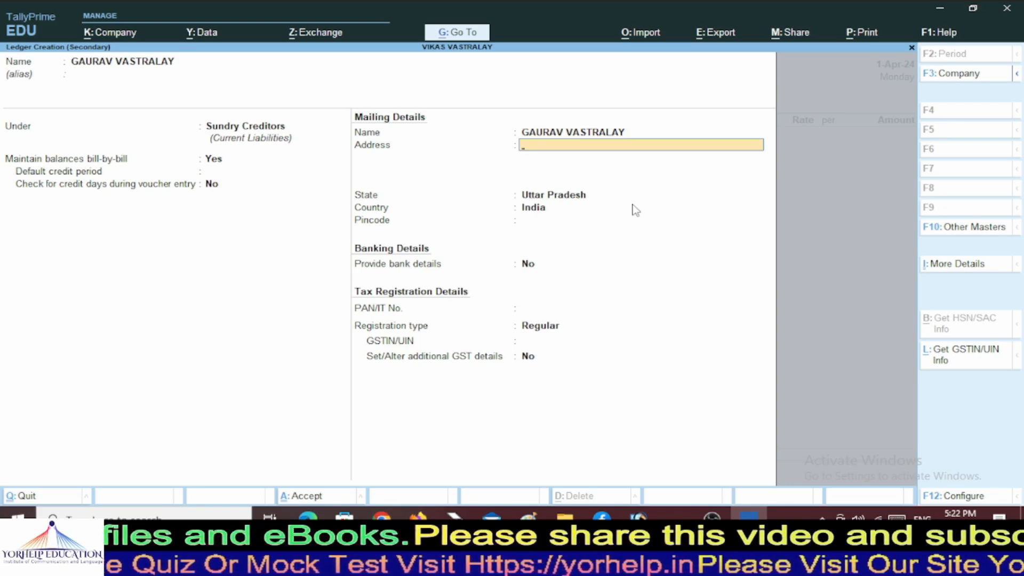
Enter Prayagraj as the supplier's address and keep Uttar Pradesh as the state.
{"action": "type", "text": "Pr"}
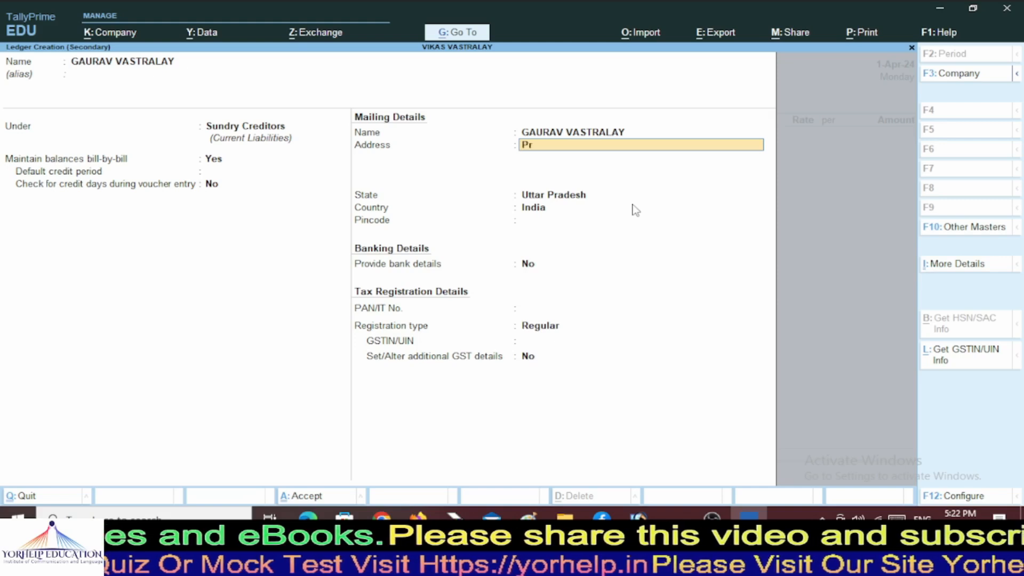
{"action": "type", "text": "ayagraj"}
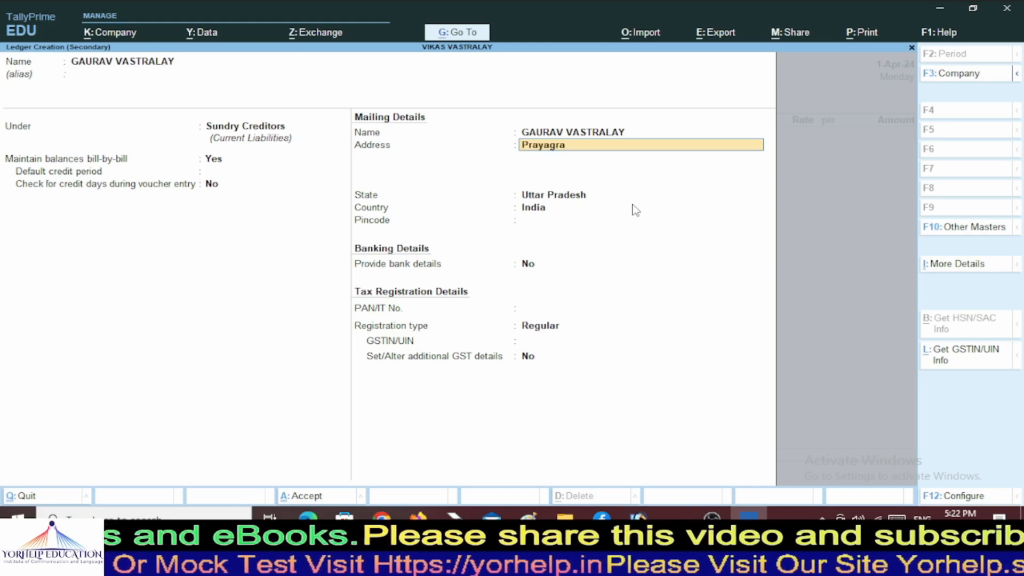
{"action": "key", "text": "Return"}
{"action": "key", "text": "Return"}
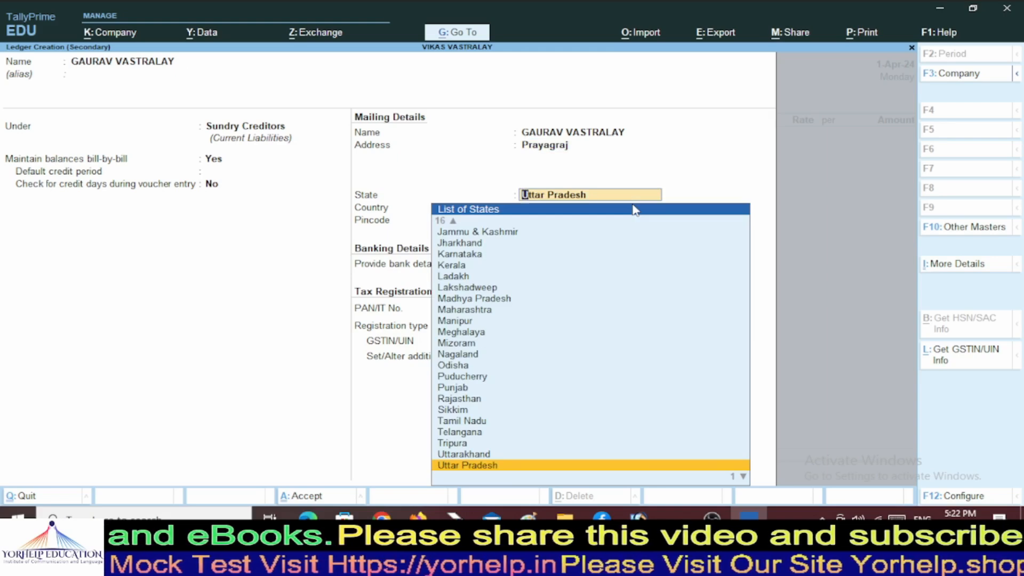
{"action": "key", "text": "Return"}
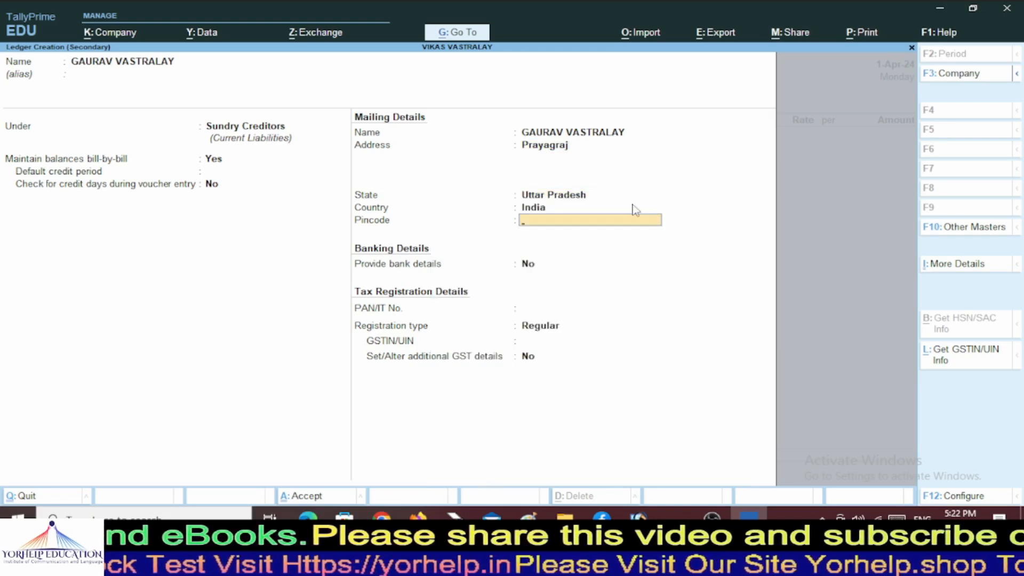
Set the pincode to 200502, correcting the mistyped digits, and leave bank details at No.
{"action": "type", "text": "200"}
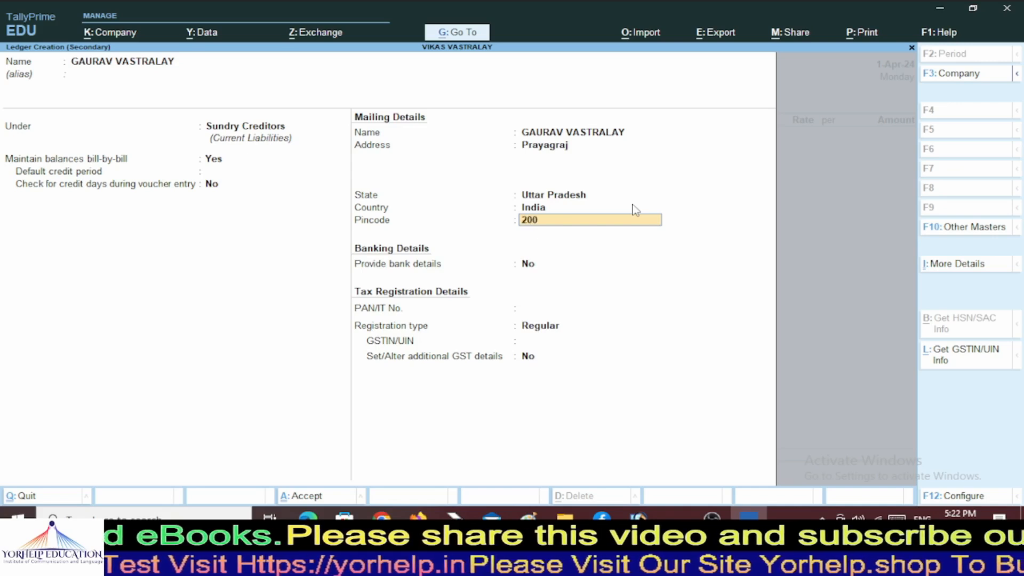
{"action": "type", "text": "520"}
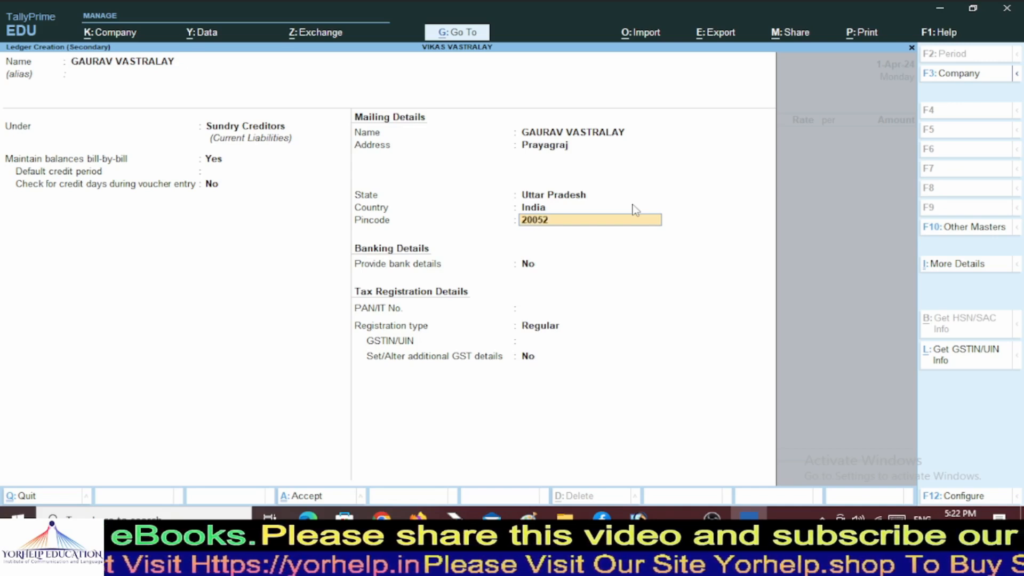
{"action": "key", "text": "BackSpace"}
{"action": "key", "text": "BackSpace"}
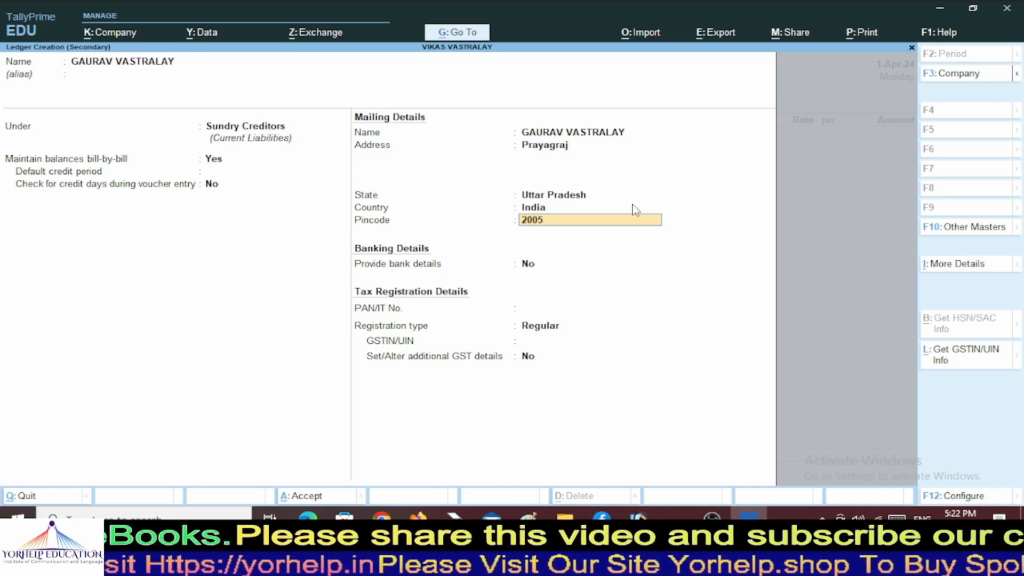
{"action": "type", "text": "02"}
{"action": "key", "text": "Return"}
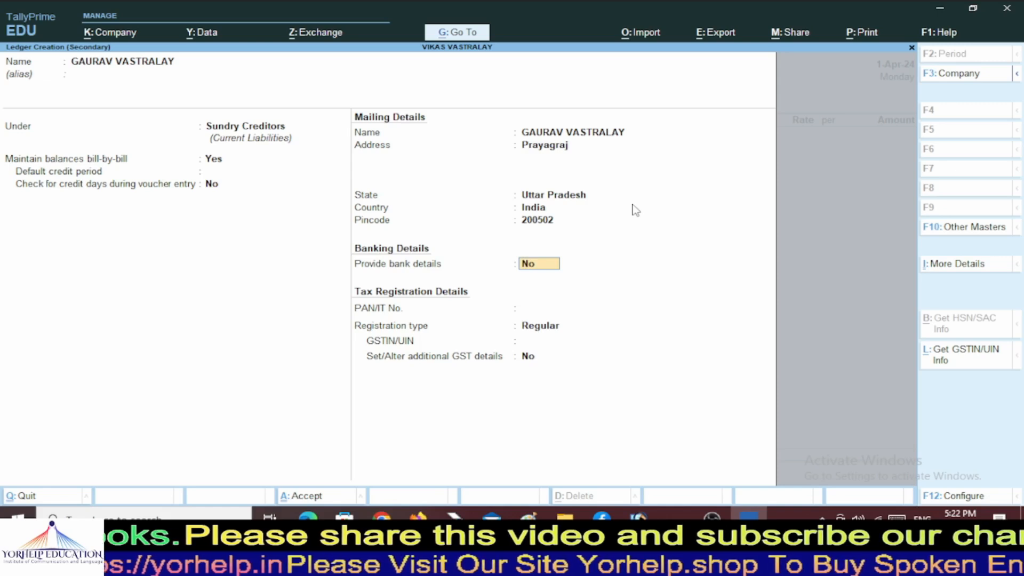
{"action": "key", "text": "Return"}
{"action": "key", "text": "Return"}
{"action": "key", "text": "Return"}
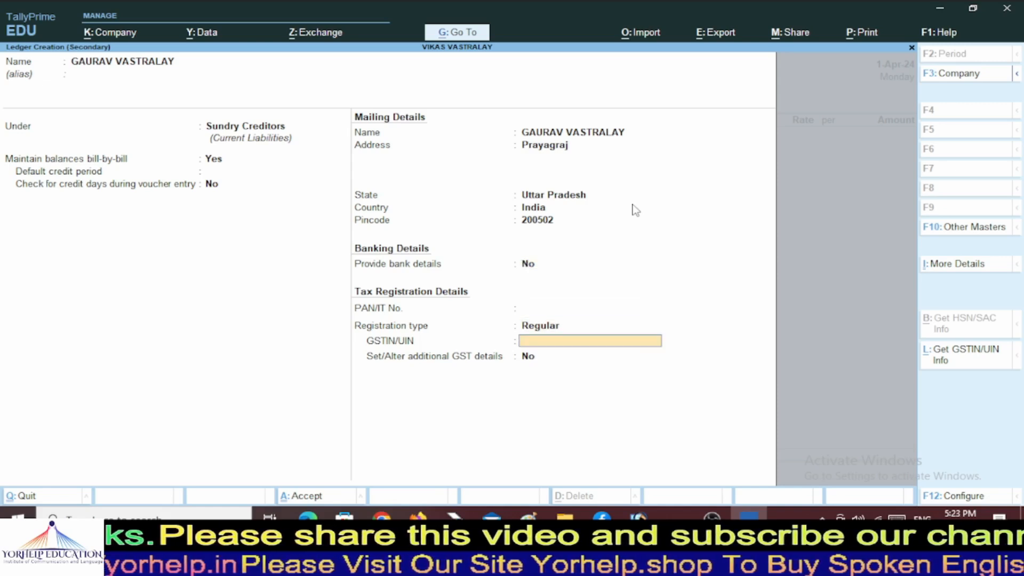
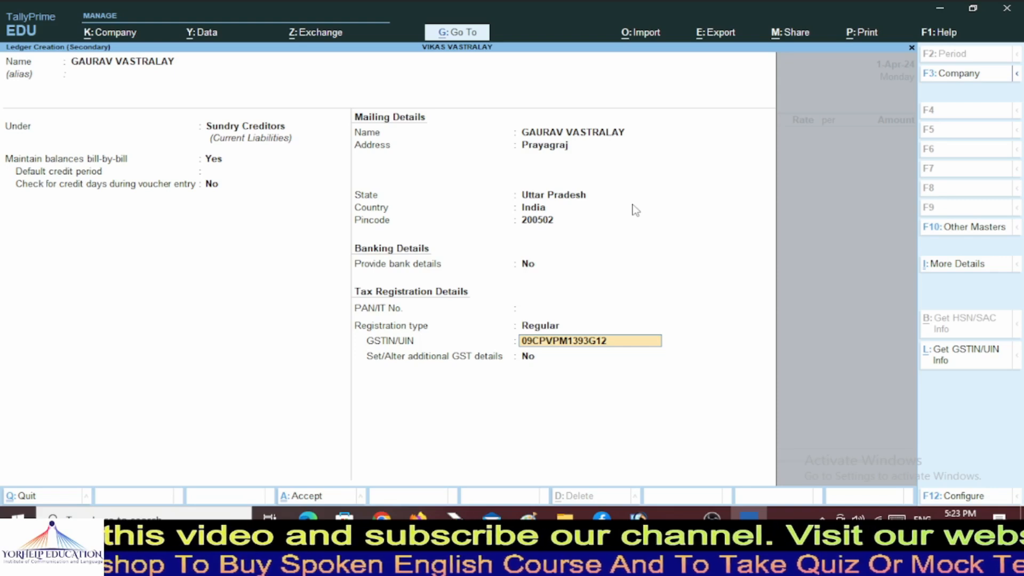
Enter the supplier's GSTIN, dismiss the invalid-GSTIN warning, and leave additional GST details at No.
{"action": "key", "text": "Return"}
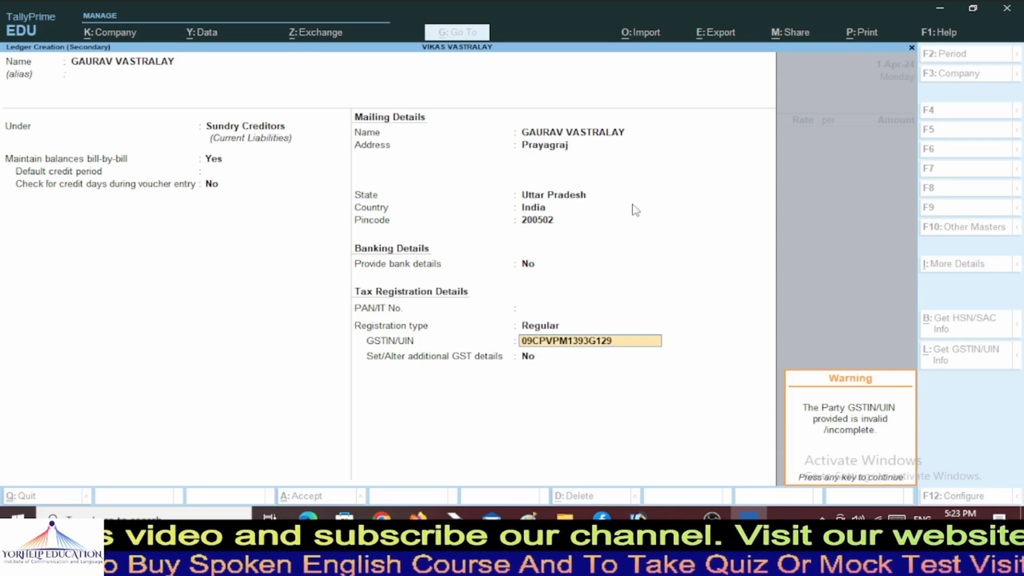
{"action": "key", "text": "Return"}
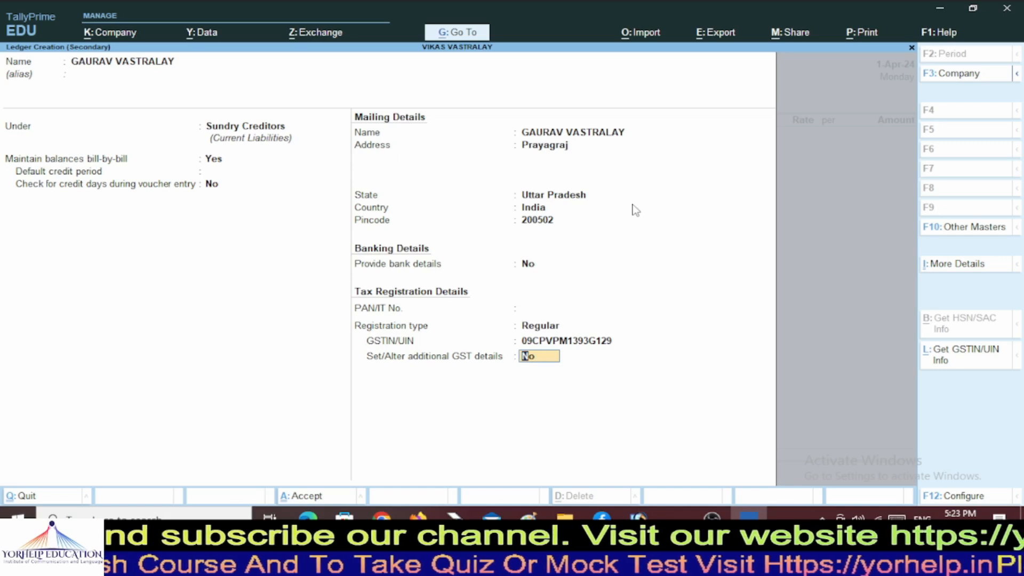
{"action": "key", "text": "Return"}
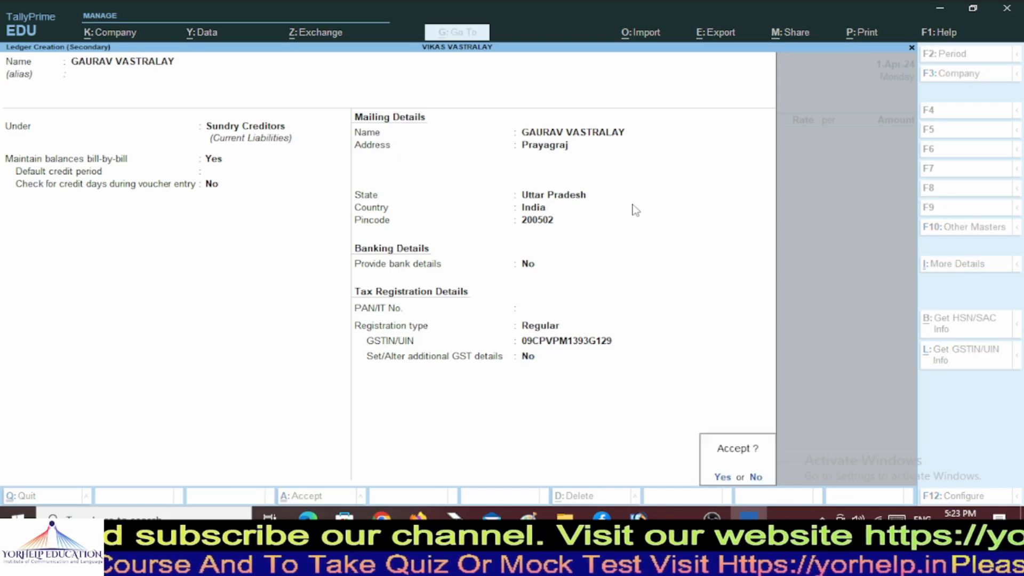
Save the GAURAV VASTRALAY ledger and return to the Receipt Note No(s) field.
{"action": "key", "text": "Return"}
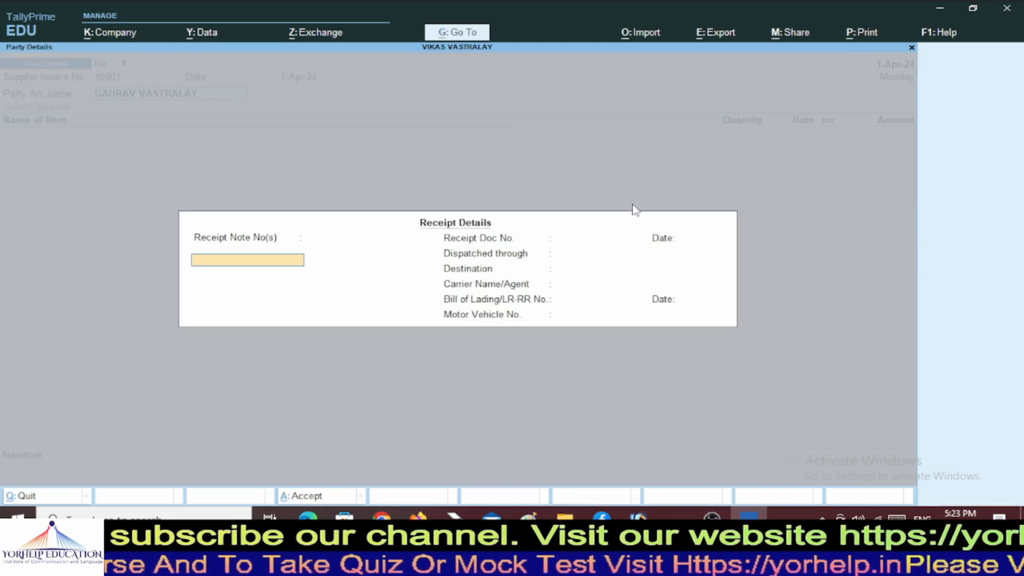
{"action": "key", "text": "Return"}
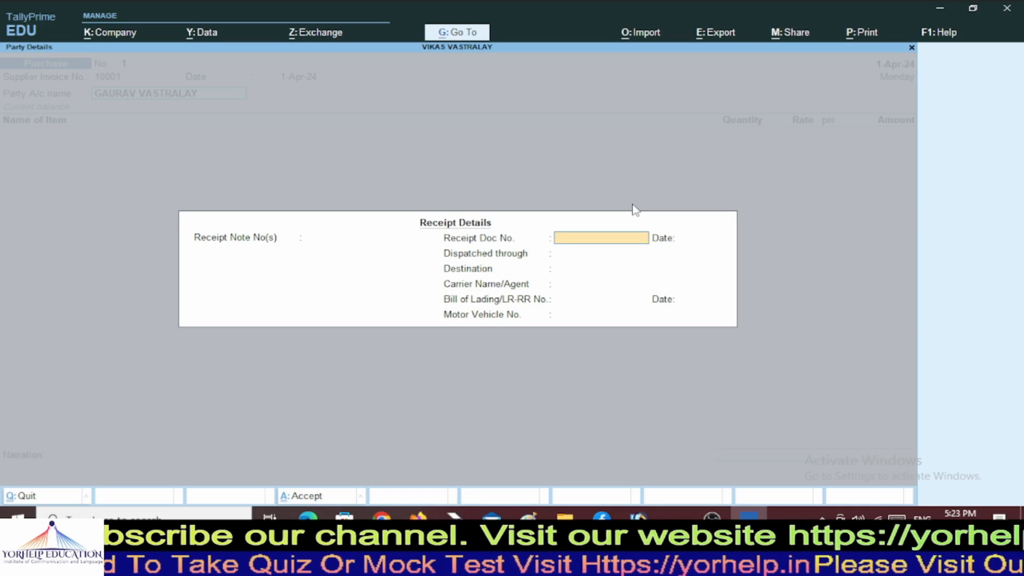
{"action": "key", "text": "BackSpace"}
{"action": "key", "text": "Return"}
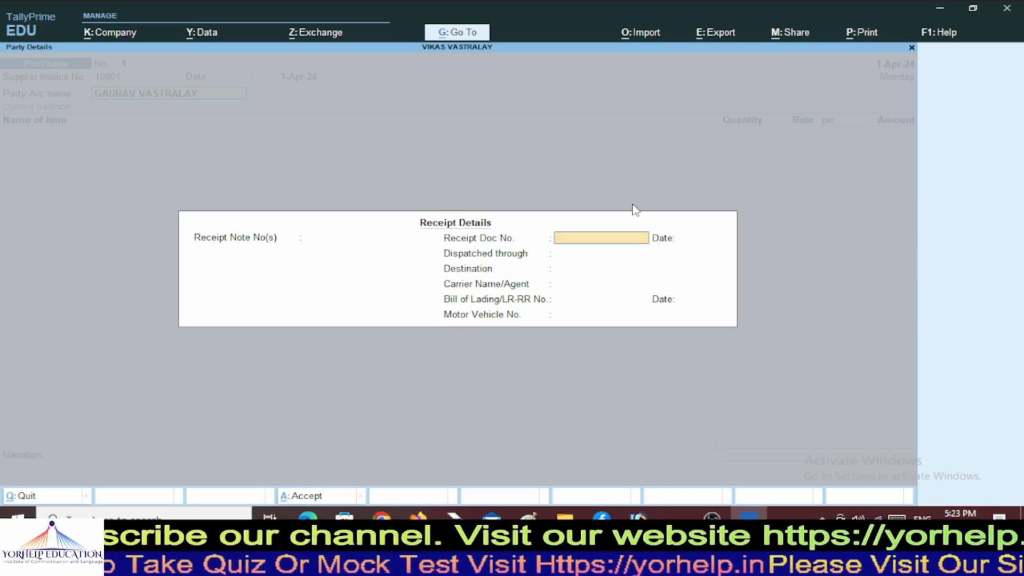
{"action": "key", "text": "Return"}
{"action": "key", "text": "Return"}
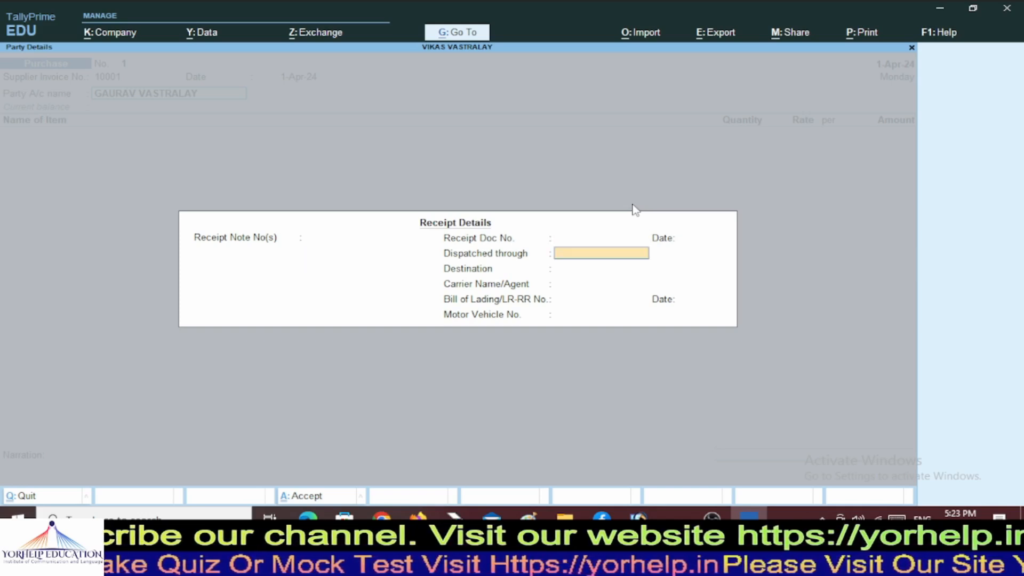
{"action": "key", "text": "Return"}
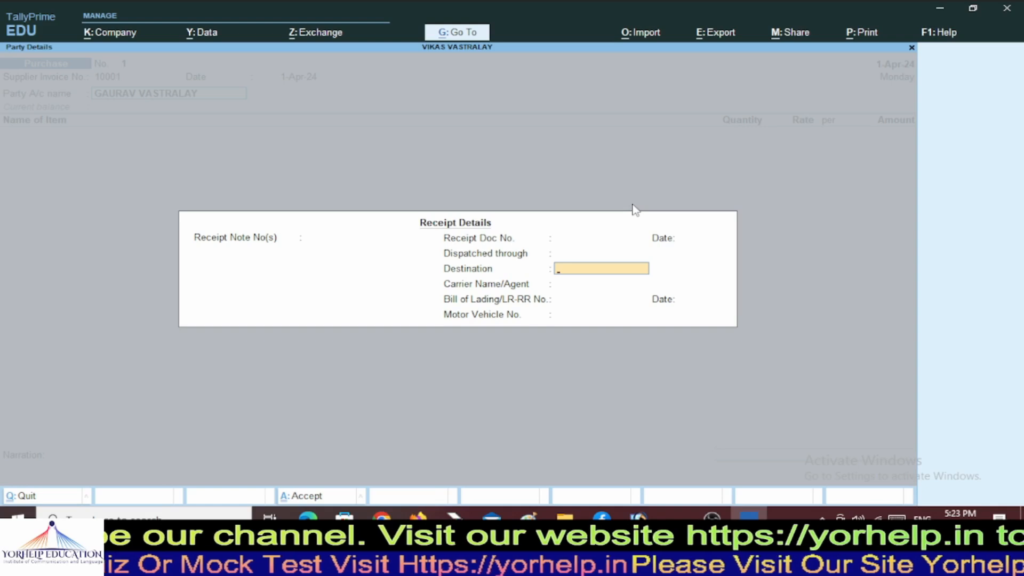
{"action": "key", "text": "BackSpace"}
{"action": "key", "text": "BackSpace"}
{"action": "key", "text": "BackSpace"}
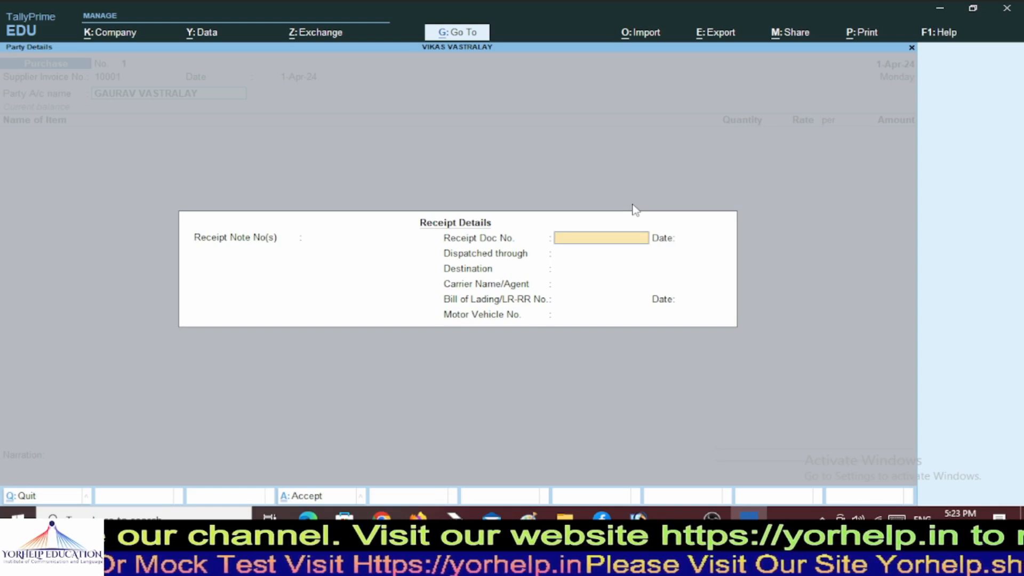
{"action": "key", "text": "BackSpace"}
Enter receipt note 001 and receipt doc no. 001 dated 1-Apr-24.
{"action": "type", "text": "001"}
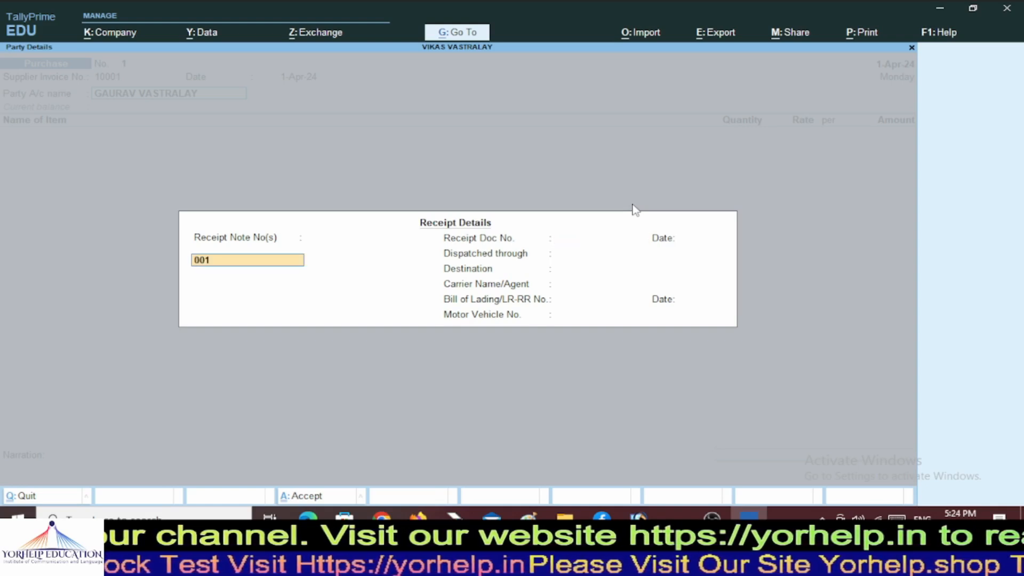
{"action": "key", "text": "Return"}
{"action": "key", "text": "Return"}
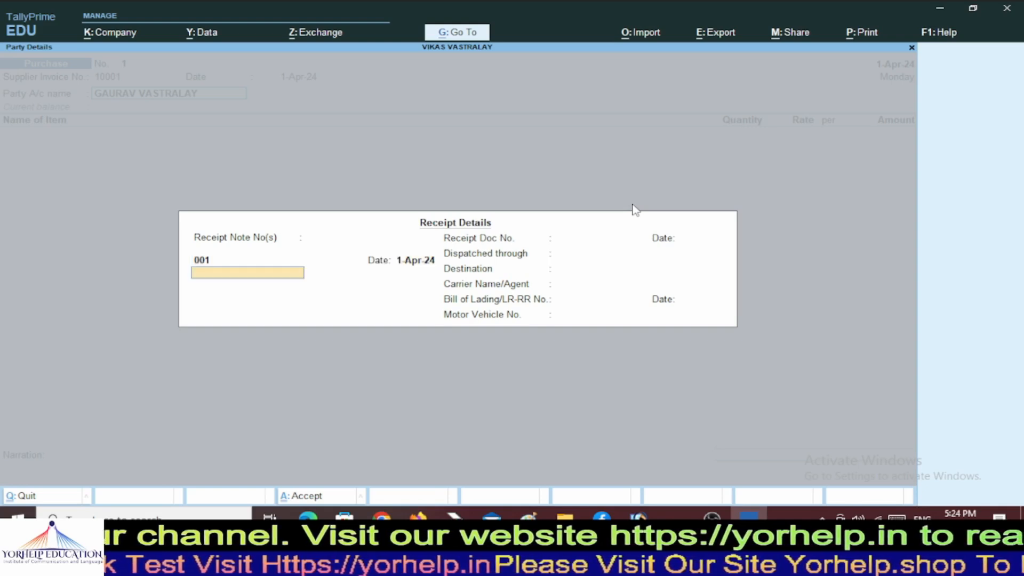
{"action": "key", "text": "Return"}
{"action": "type", "text": "001"}
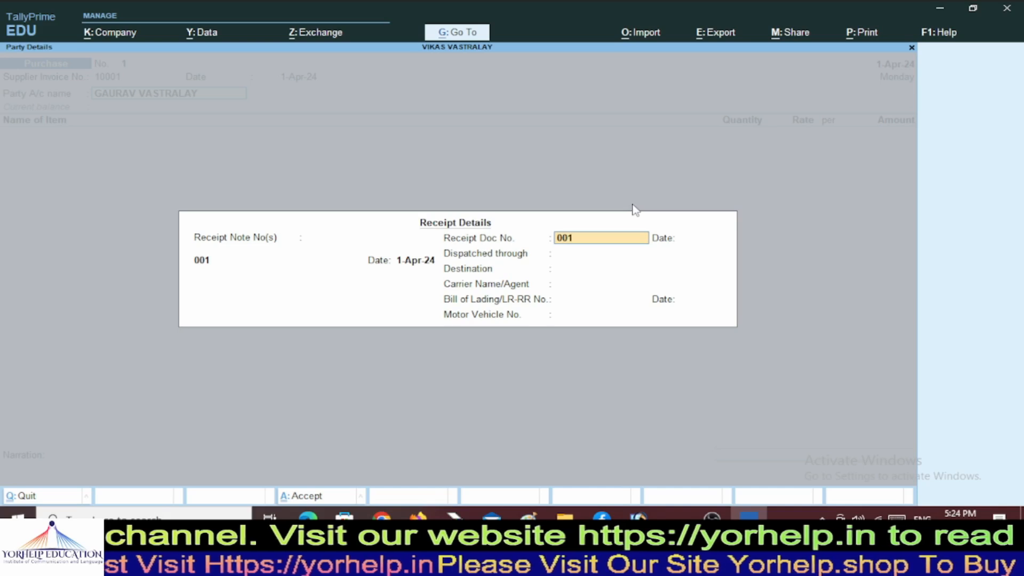
{"action": "key", "text": "Return"}
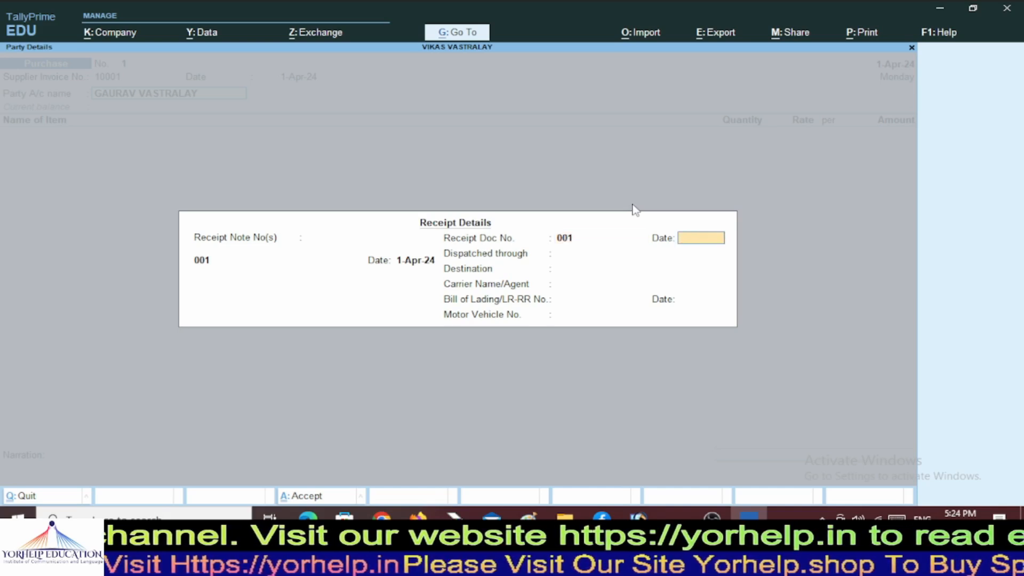
{"action": "type", "text": "01"}
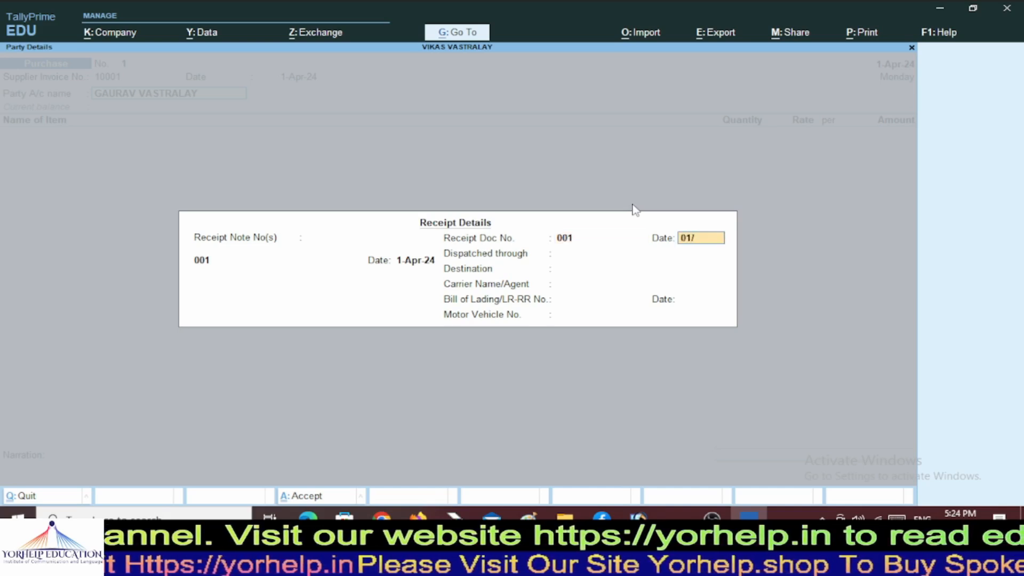
{"action": "type", "text": "/"}
{"action": "key", "text": "BackSpace"}
{"action": "type", "text": "-04"}
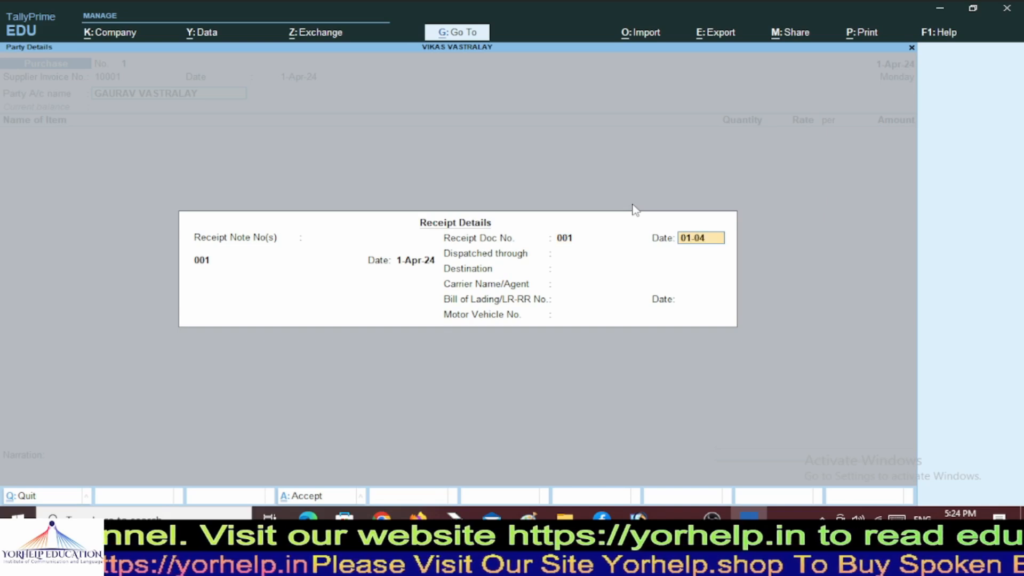
{"action": "type", "text": "-2024"}
{"action": "key", "text": "Return"}
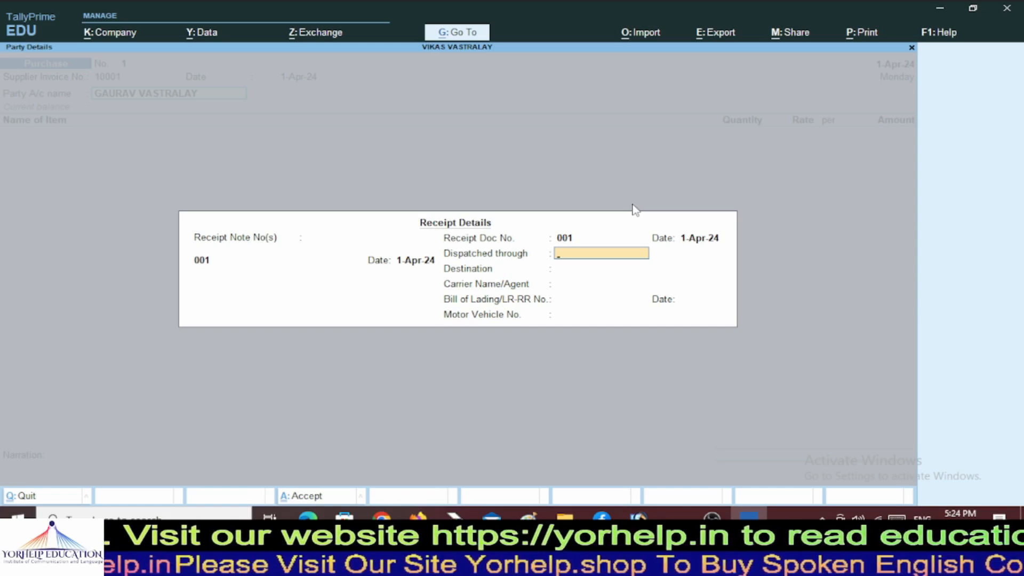
Set dispatch through Truck to destination Rath, enter the carrier's name, and leave bill of lading blank.
{"action": "type", "text": "Tr"}
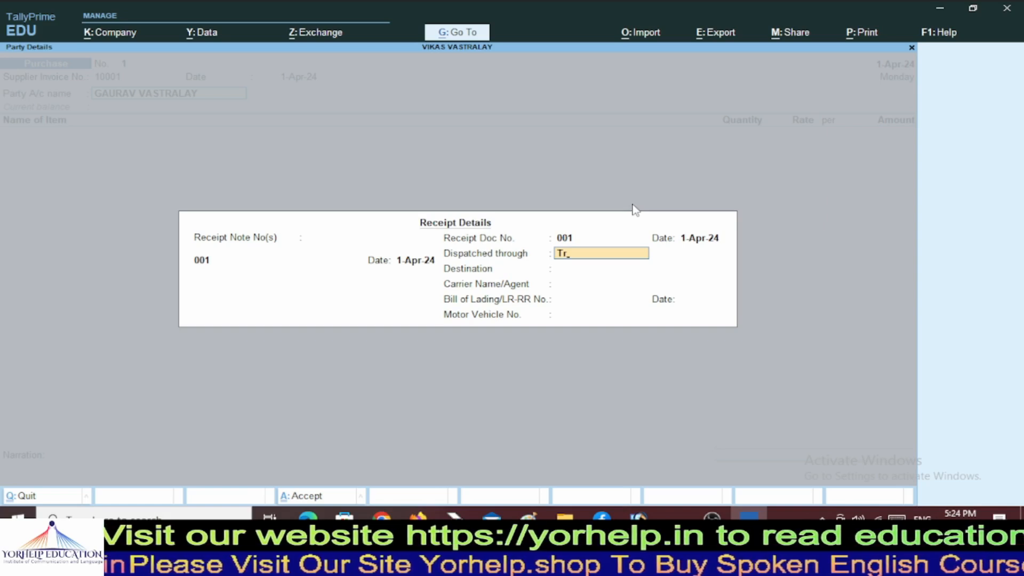
{"action": "type", "text": "uck"}
{"action": "key", "text": "Return"}
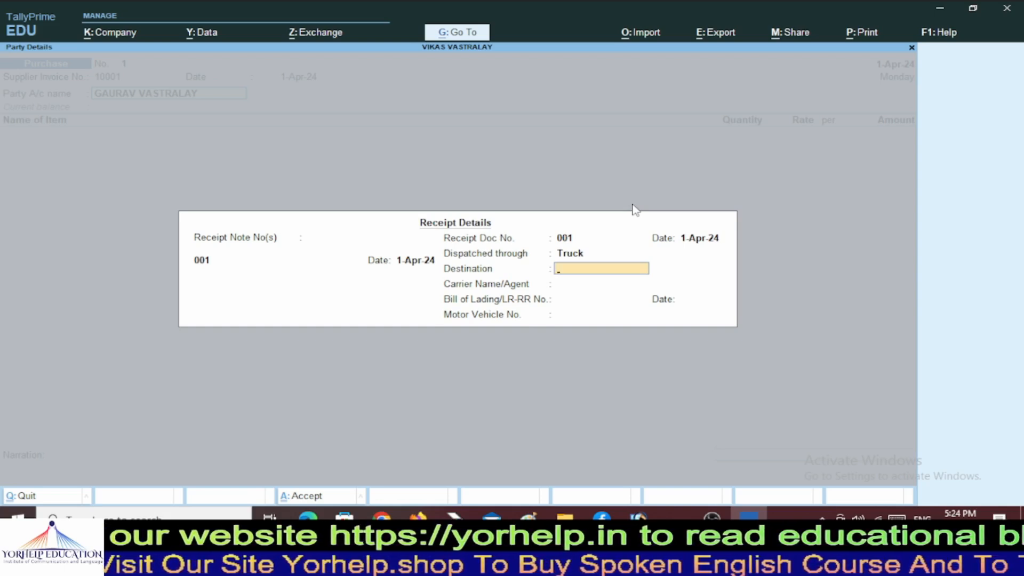
{"action": "type", "text": "Rath"}
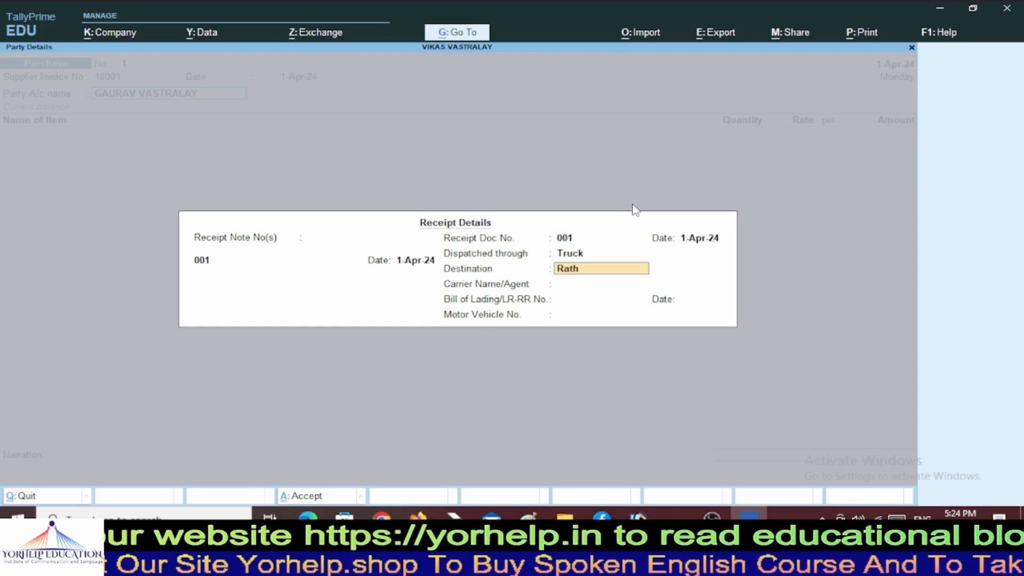
{"action": "key", "text": "Return"}
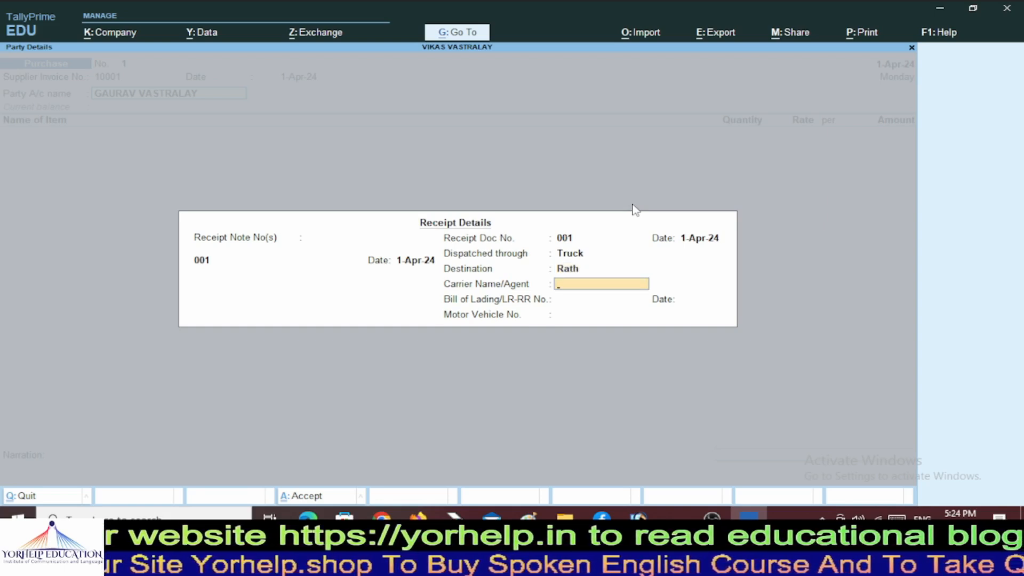
{"action": "type", "text": "N"}
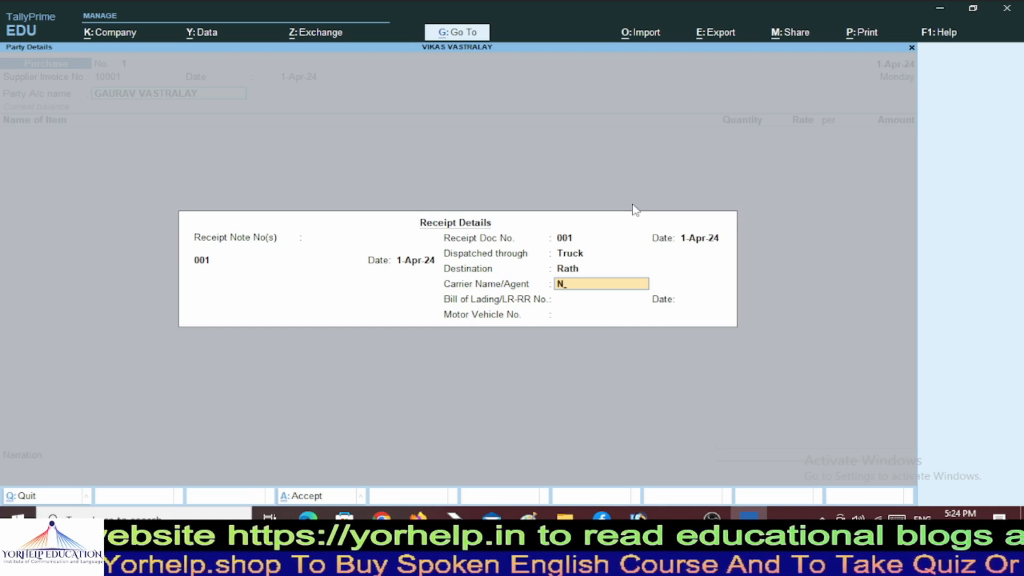
{"action": "type", "text": "aresh"}
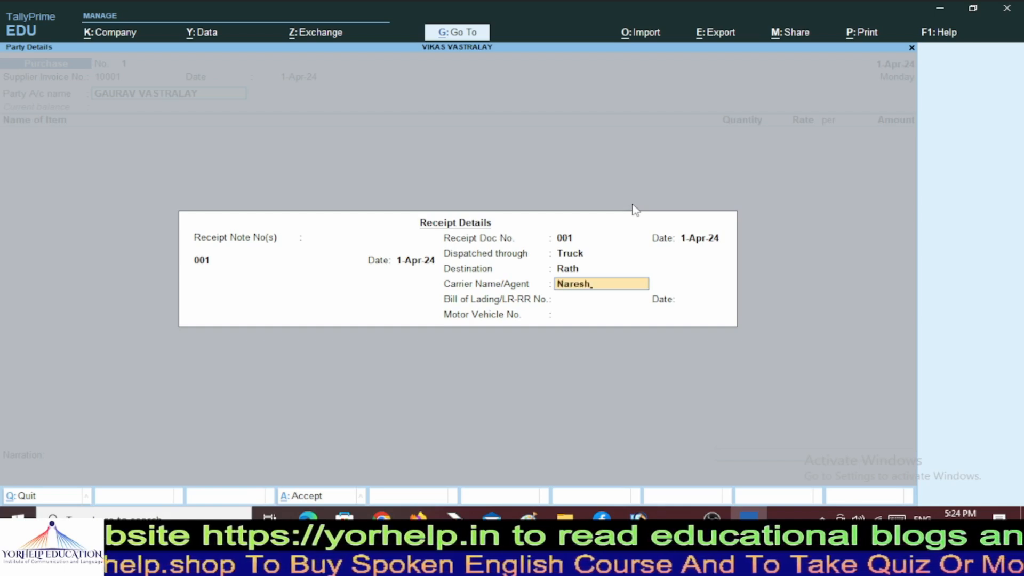
{"action": "key", "text": "Return"}
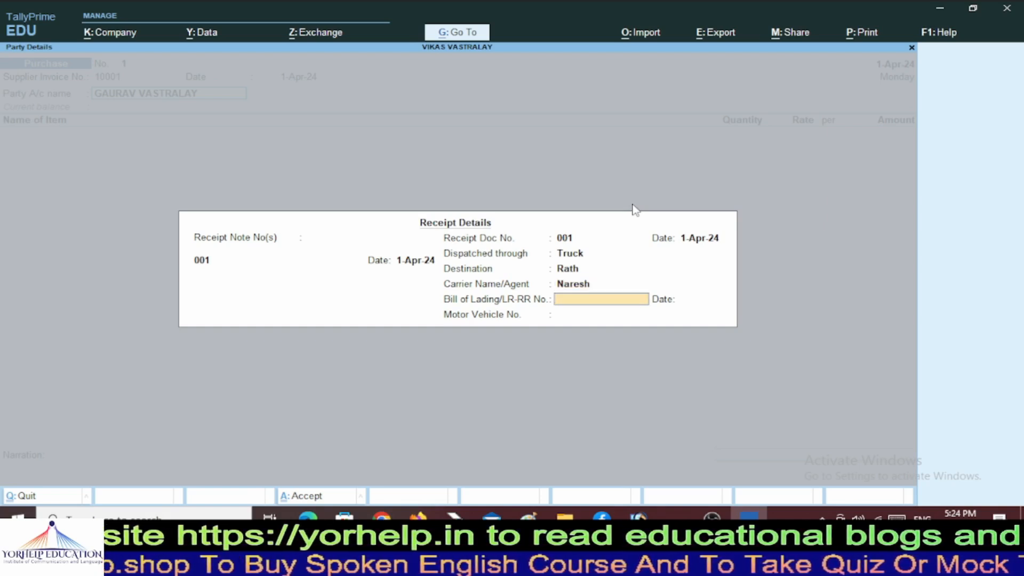
{"action": "key", "text": "Return"}
{"action": "key", "text": "Return"}
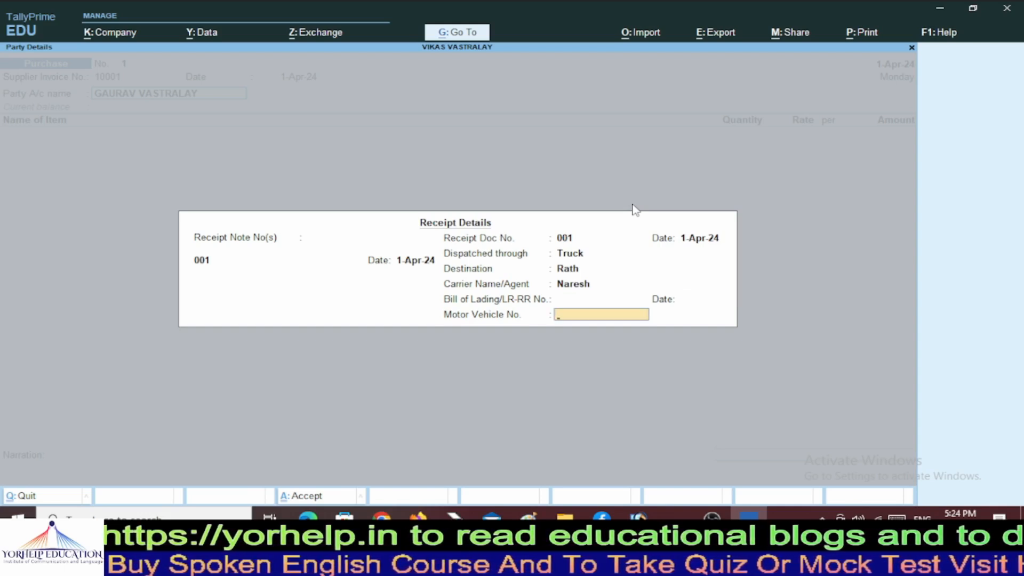
Accept the receipt details and GAURAV VASTRALAY's party details to reach the item list.
{"action": "key", "text": "Return"}
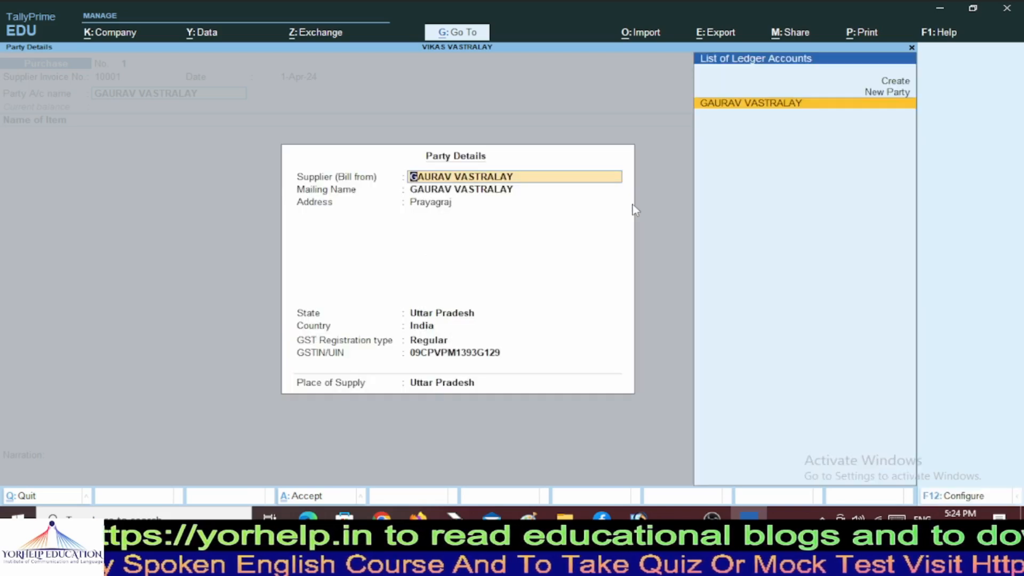
{"action": "key", "text": "Return"}
{"action": "key", "text": "Return"}
{"action": "key", "text": "Return"}
{"action": "key", "text": "Return"}
{"action": "key", "text": "Return"}
{"action": "key", "text": "Return"}
{"action": "key", "text": "Return"}
{"action": "key", "text": "Return"}
{"action": "key", "text": "Return"}
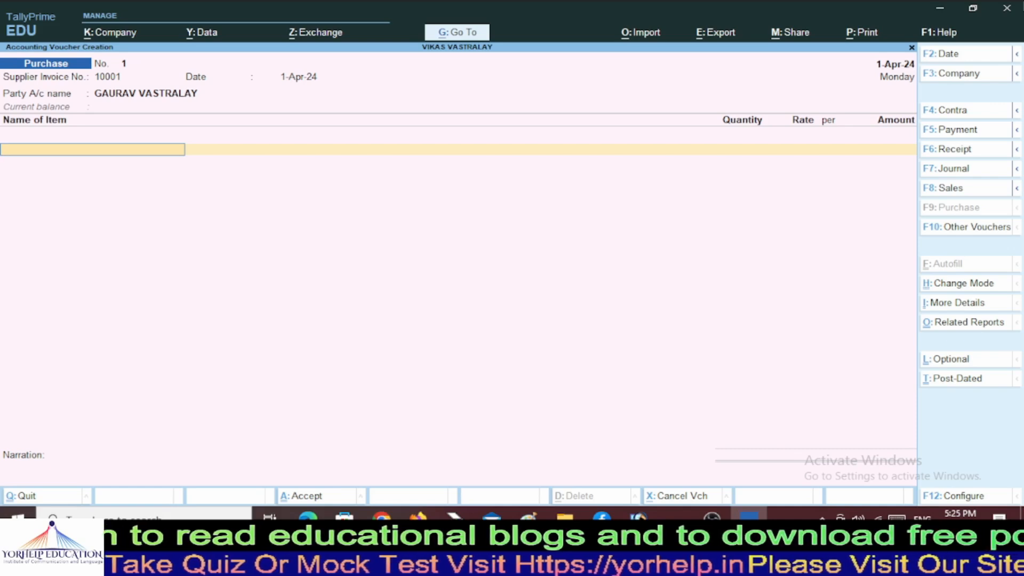
From the Name of Item line, choose Create to open a new Stock Item Creation form.
{"action": "type", "text": "L"}
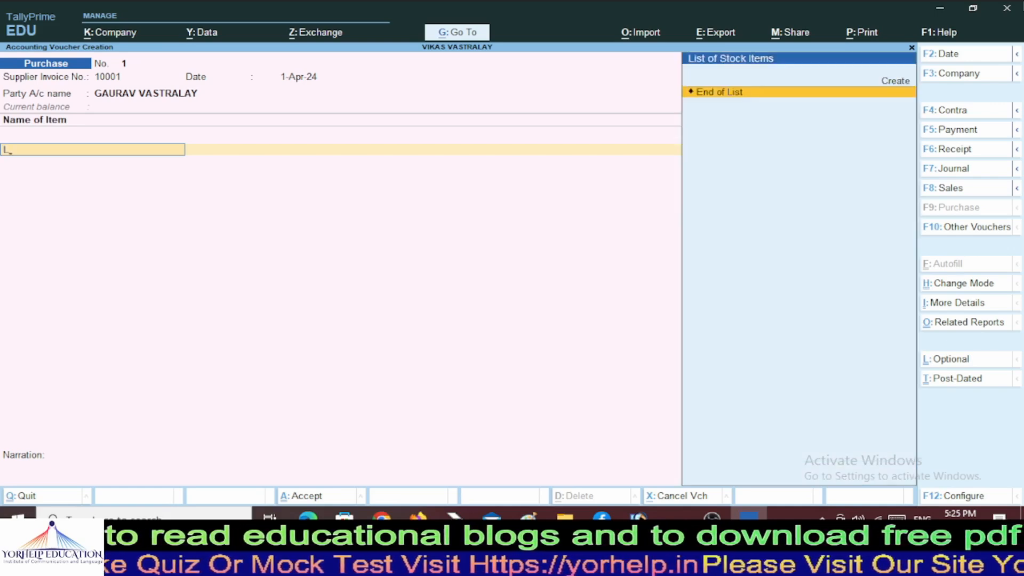
{"action": "type", "text": "A"}
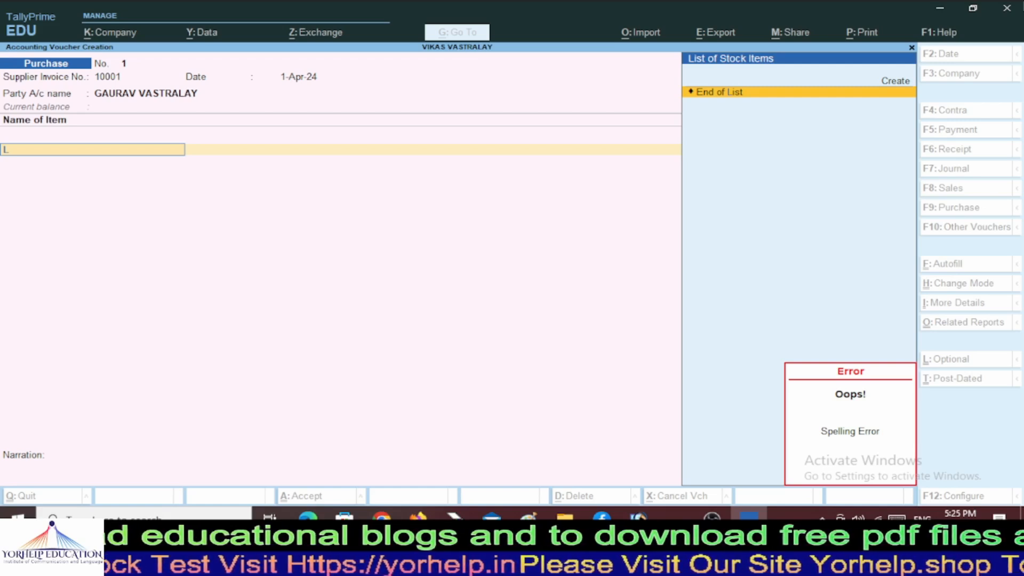
{"action": "key", "text": "Up"}
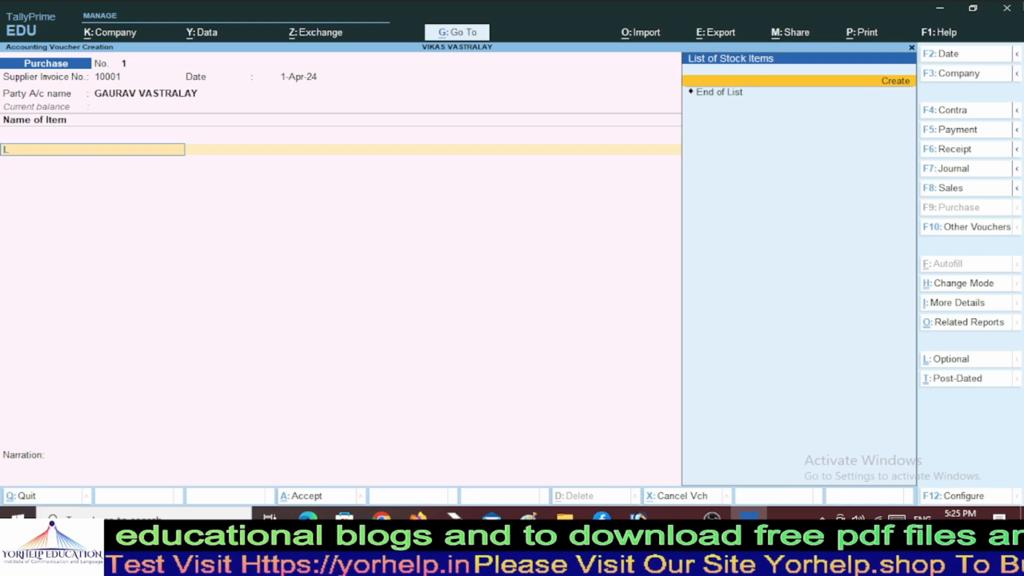
{"action": "key", "text": "Return"}
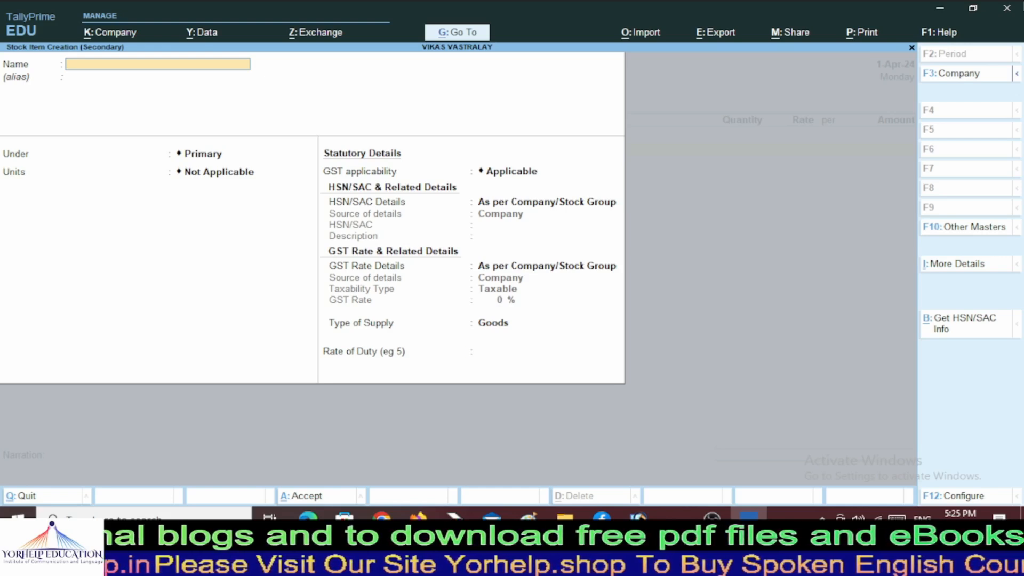
Name the stock item Levis Jeans 32 and start creating a new stock group for it.
{"action": "type", "text": "Lei"}
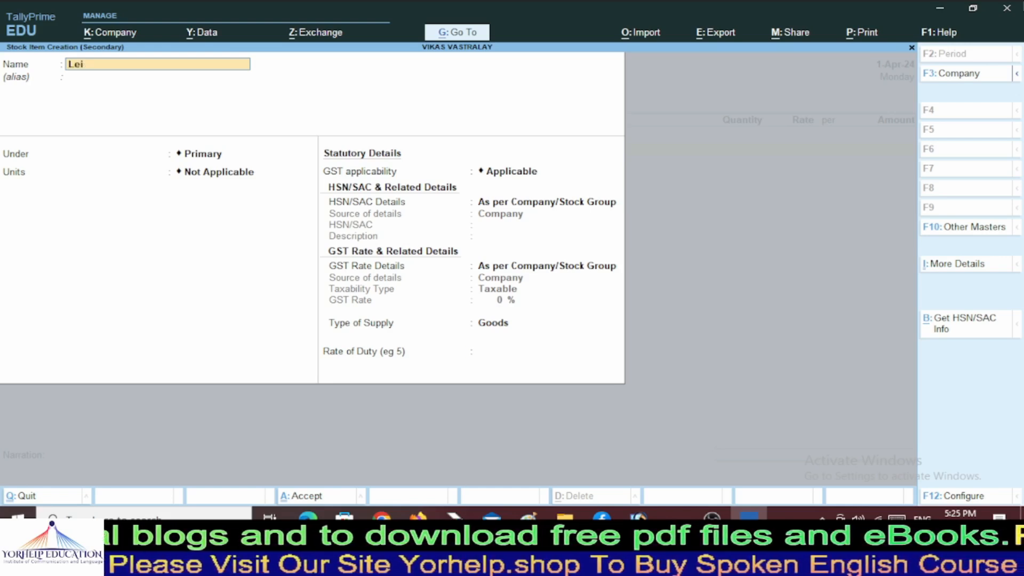
{"action": "type", "text": "vis"}
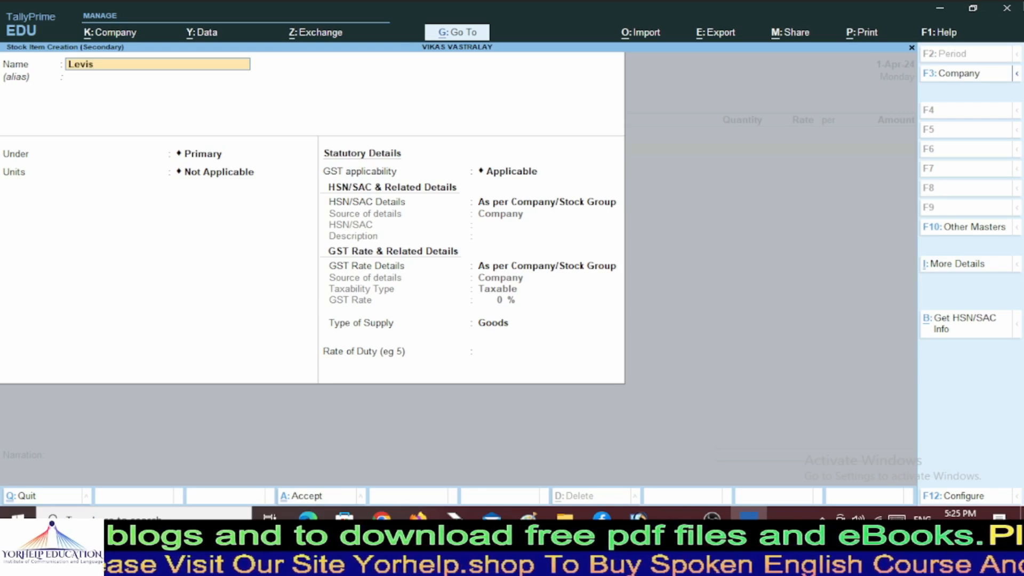
{"action": "type", "text": " Jeans "}
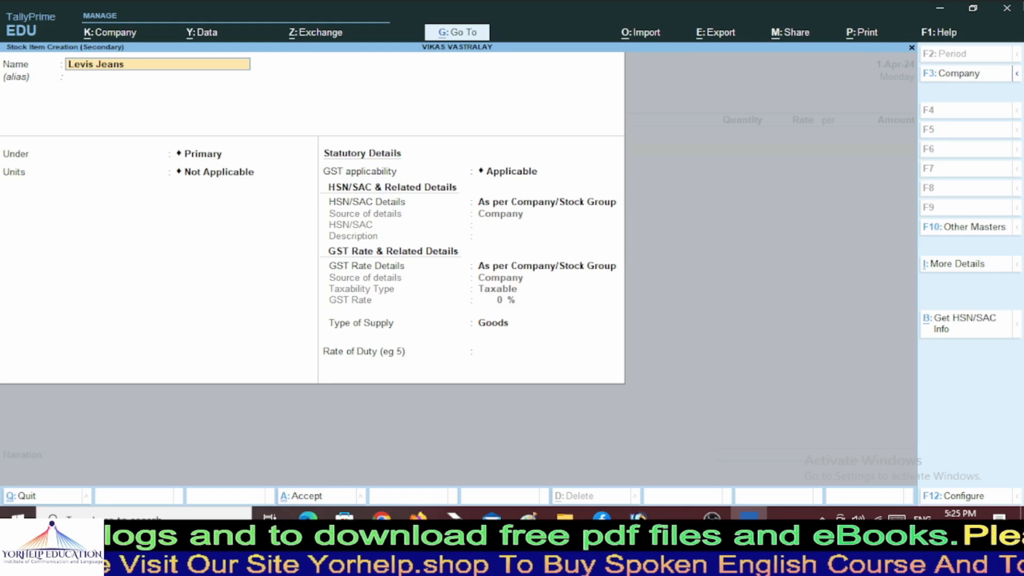
{"action": "type", "text": "32"}
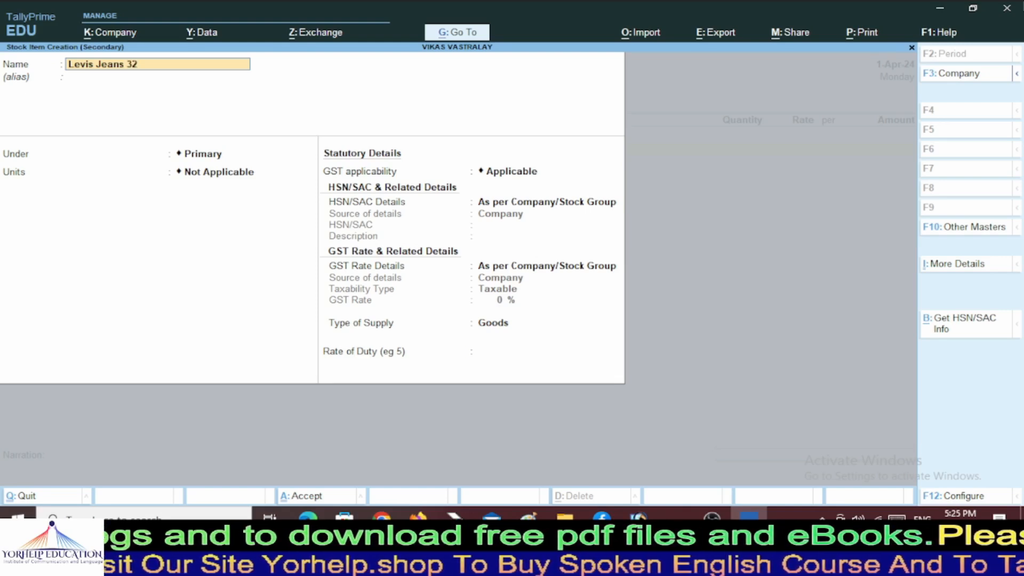
{"action": "key", "text": "Return"}
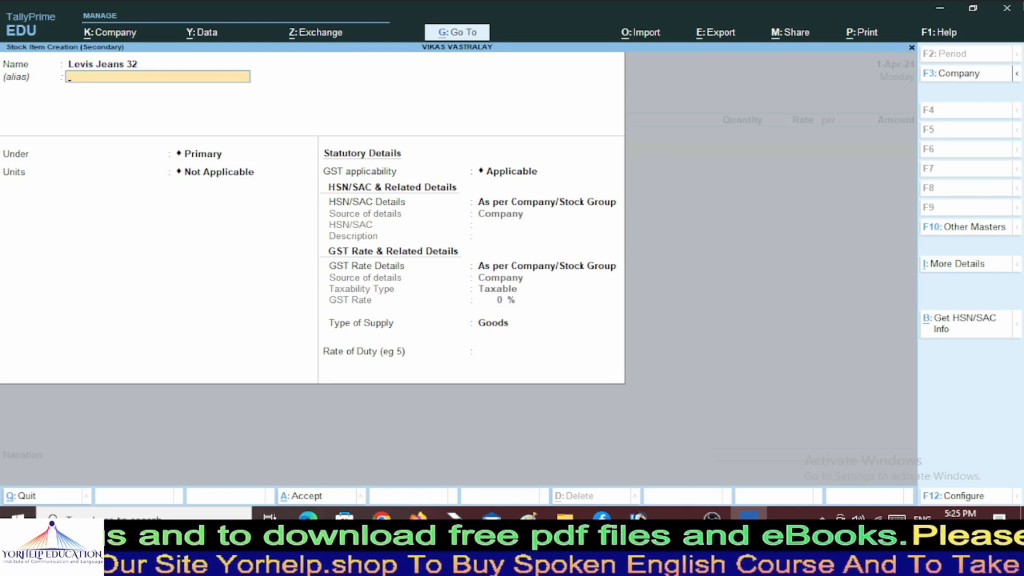
{"action": "key", "text": "Return"}
{"action": "key", "text": "Up"}
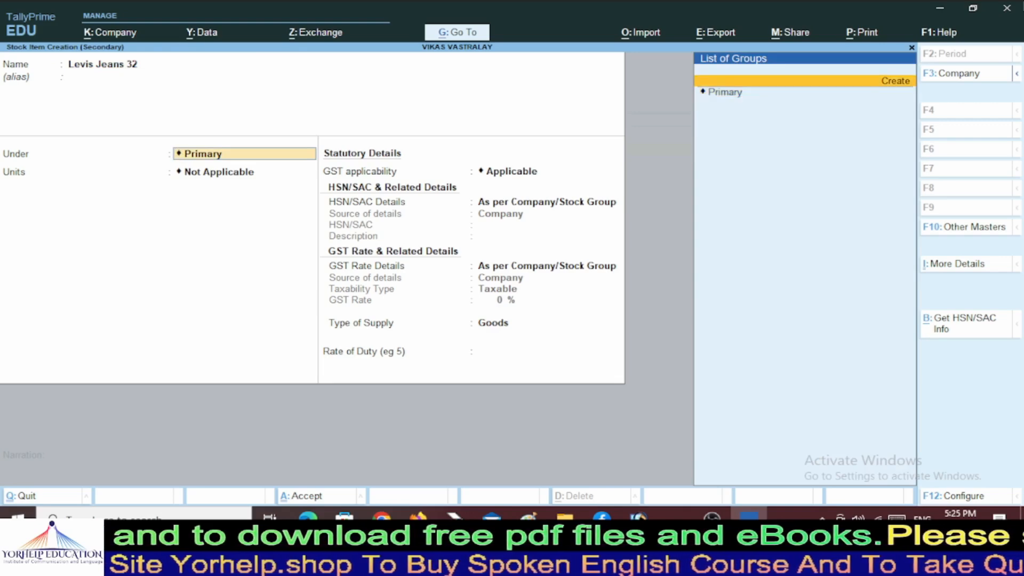
{"action": "key", "text": "Return"}
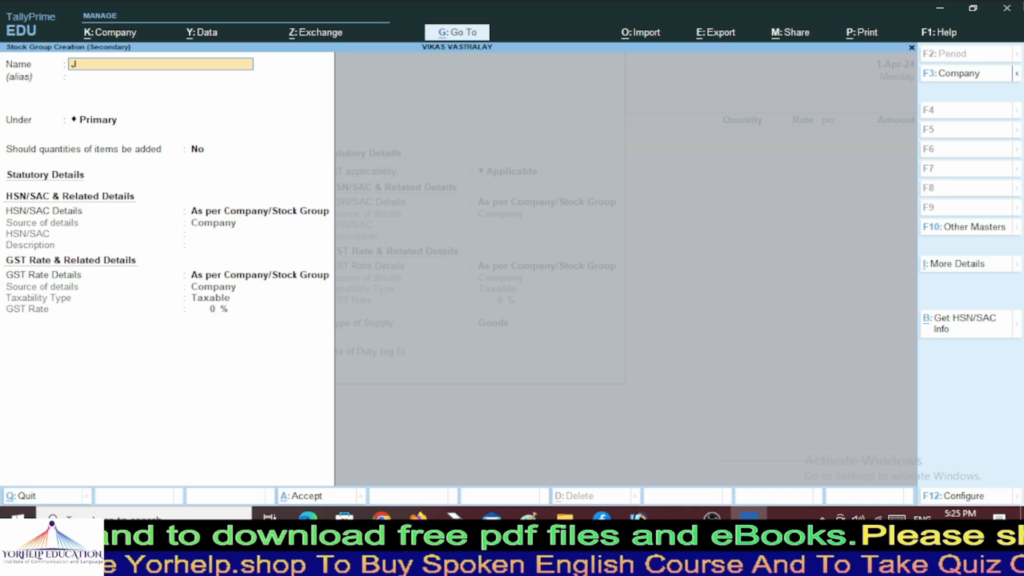
Name the stock group Jeans under Primary with quantity addition set to No.
{"action": "type", "text": "Jeans"}
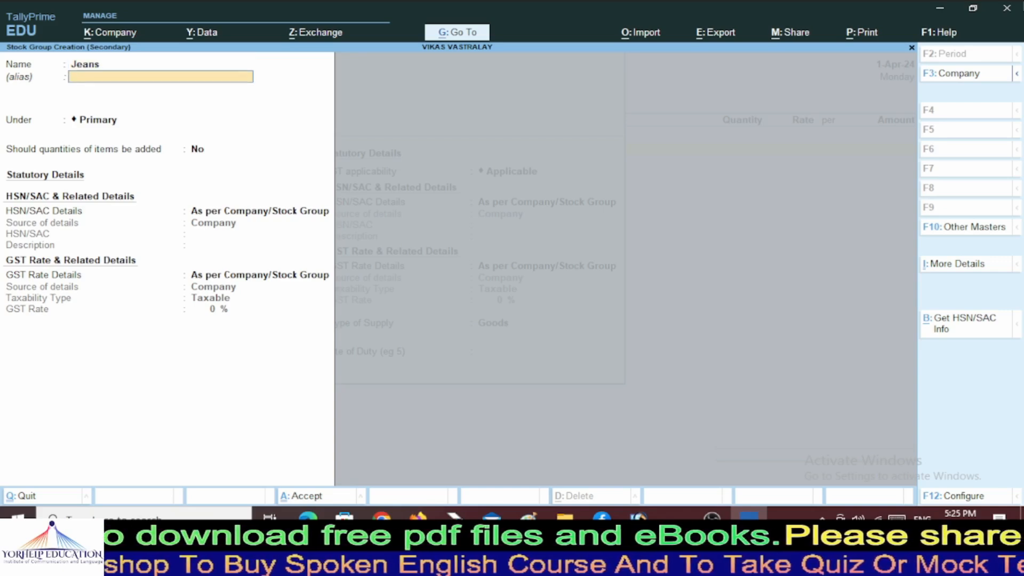
{"action": "key", "text": "Return"}
{"action": "key", "text": "Return"}
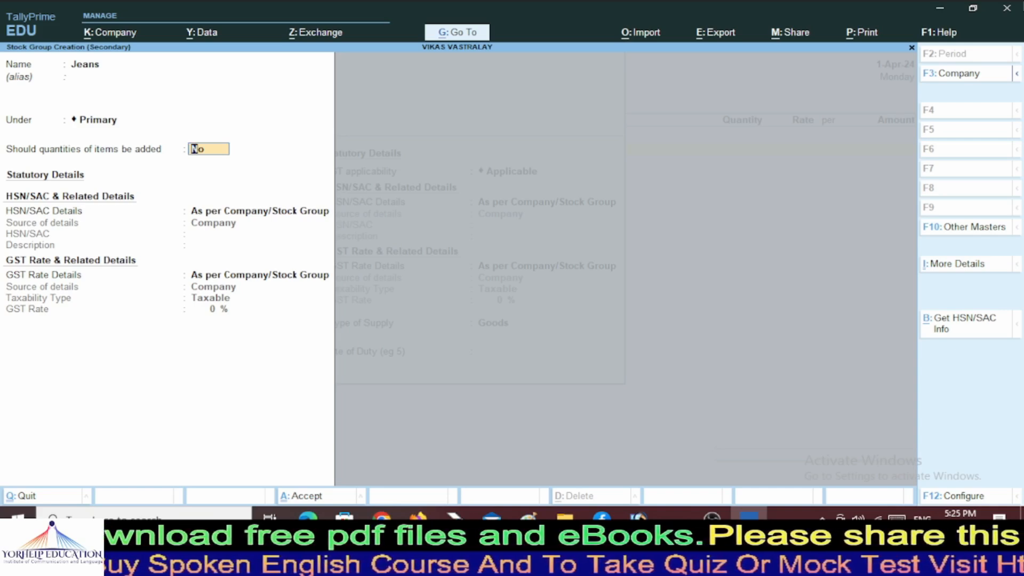
{"action": "key", "text": "y"}
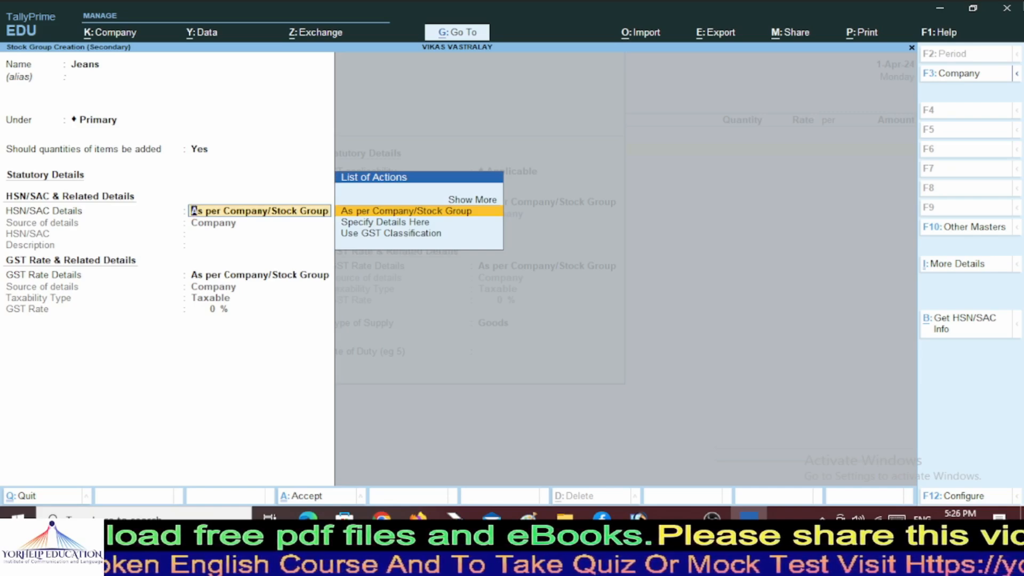
{"action": "key", "text": "BackSpace"}
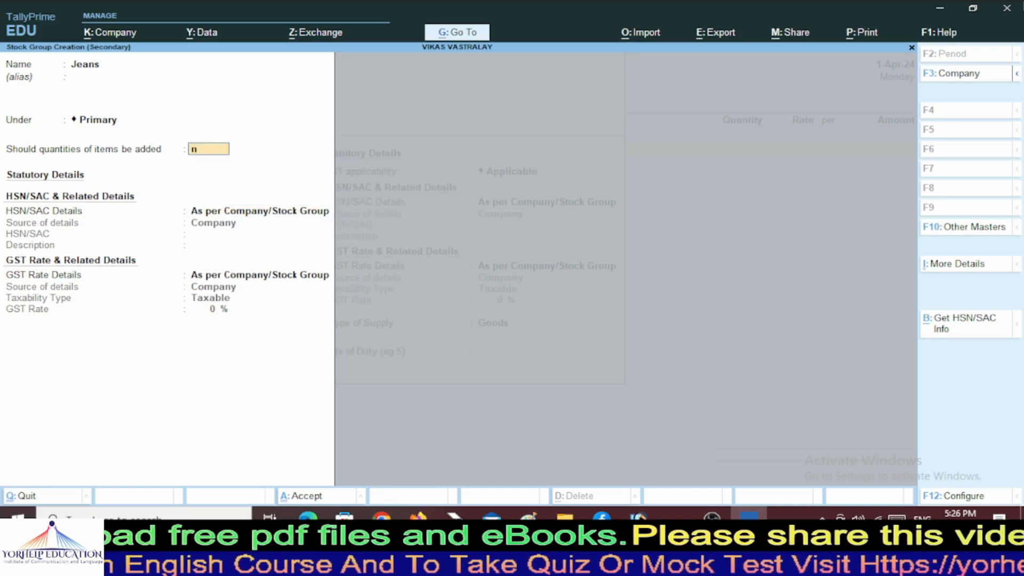
{"action": "key", "text": "n"}
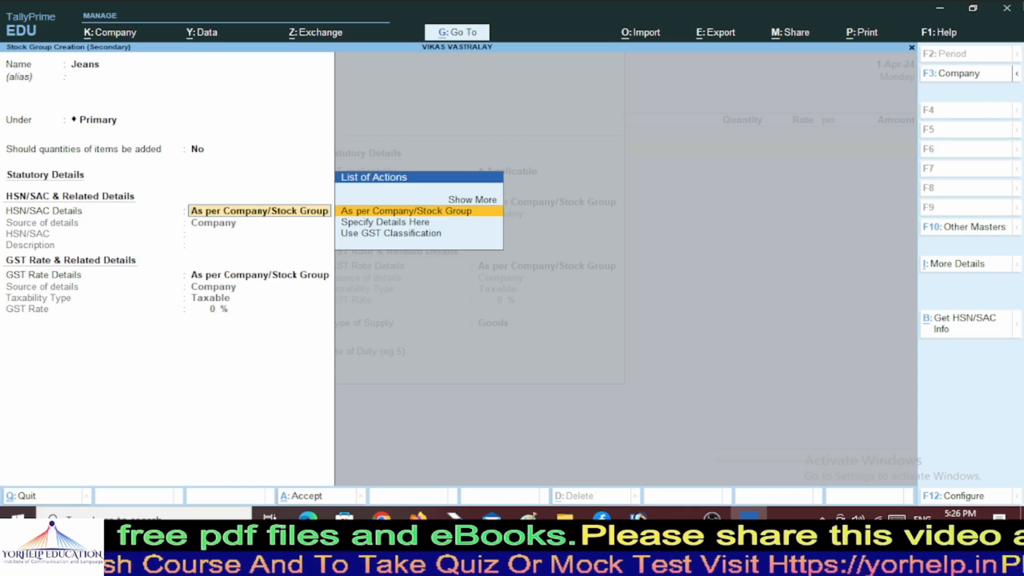
Keep HSN/SAC as per company, take the GST rate from a classification, and create a new classification.
{"action": "key", "text": "Down"}
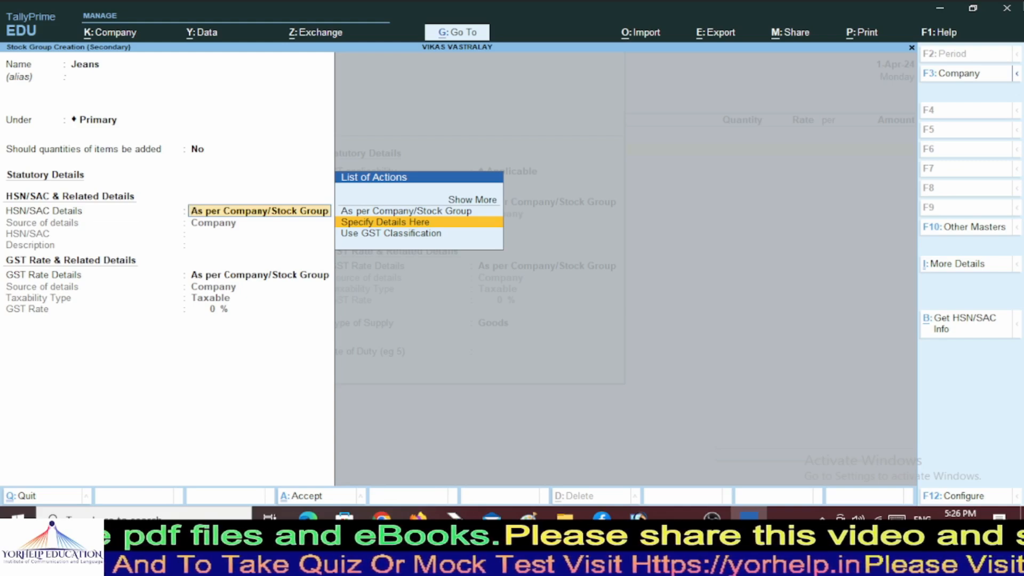
{"action": "key", "text": "Return"}
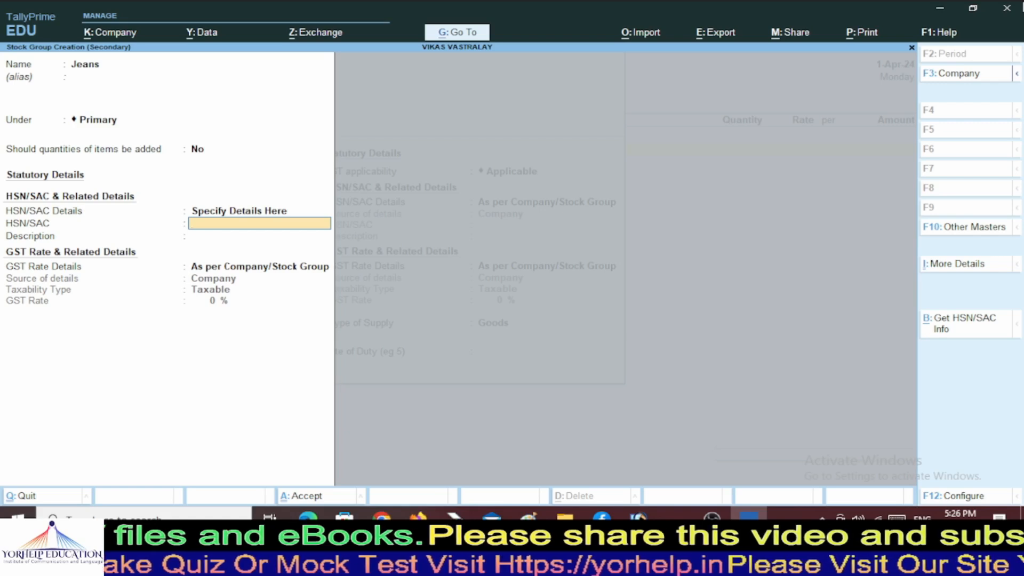
{"action": "key", "text": "BackSpace"}
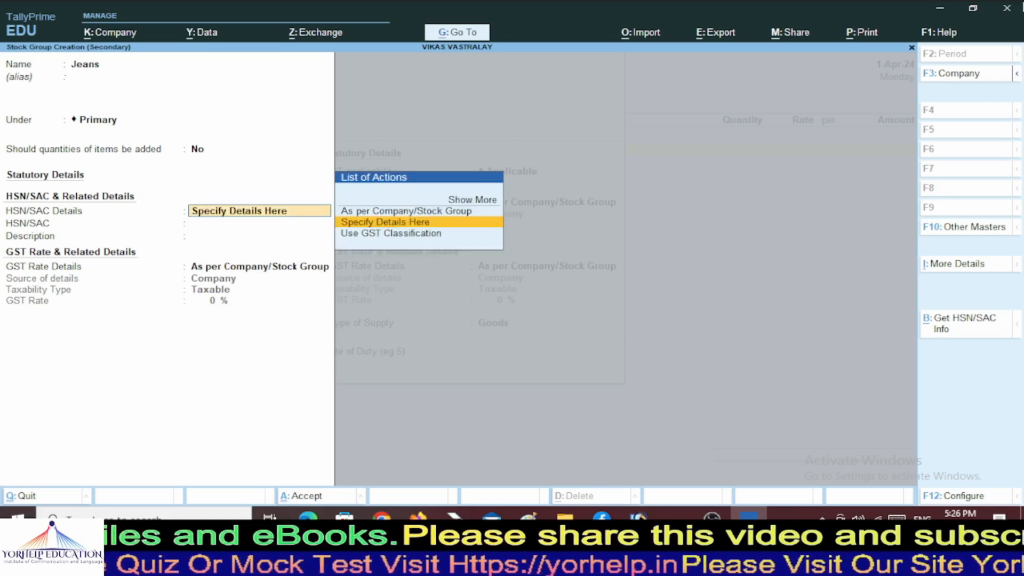
{"action": "key", "text": "Up"}
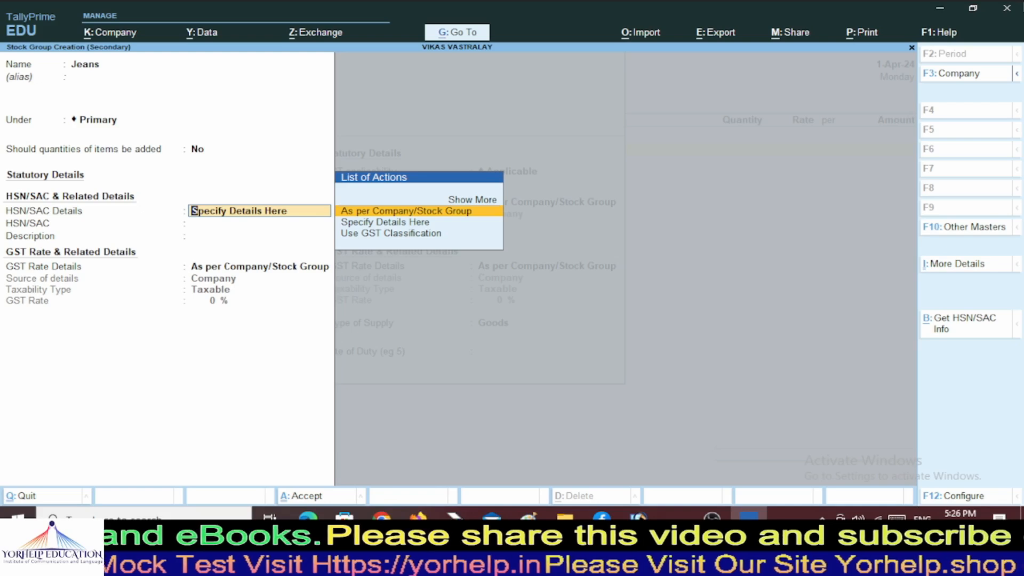
{"action": "key", "text": "Return"}
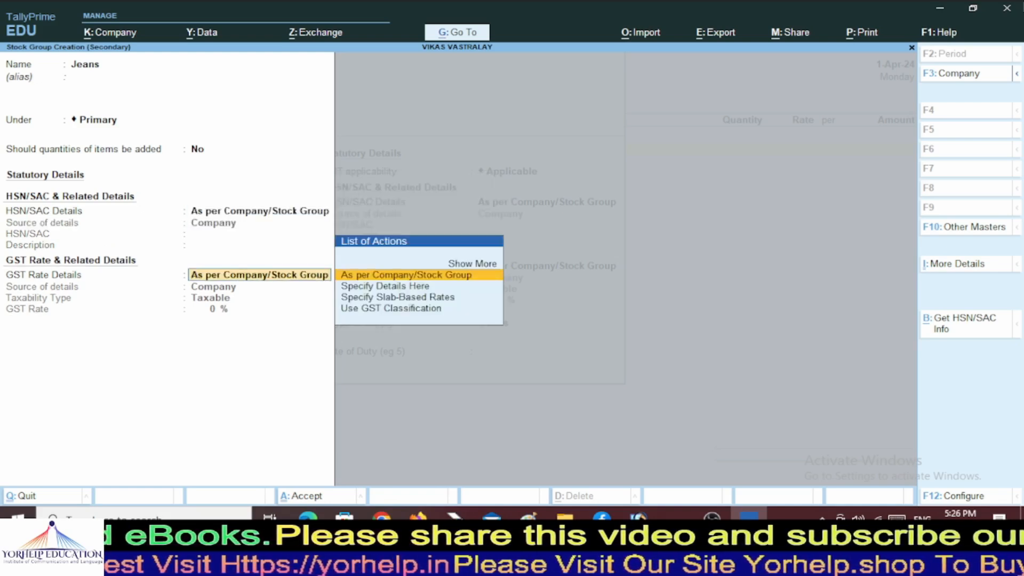
{"action": "key", "text": "Down"}
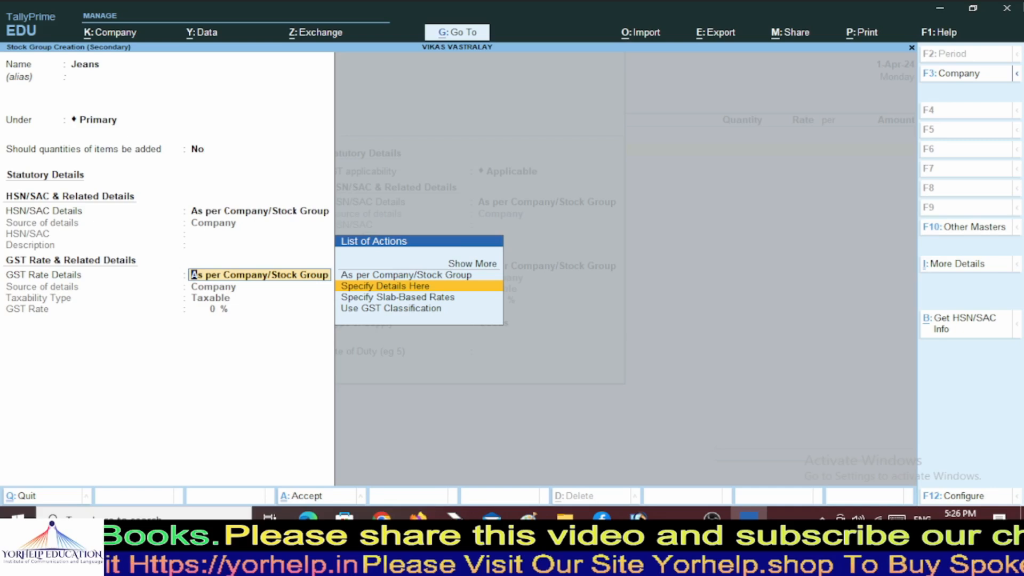
{"action": "key", "text": "Down"}
{"action": "key", "text": "Down"}
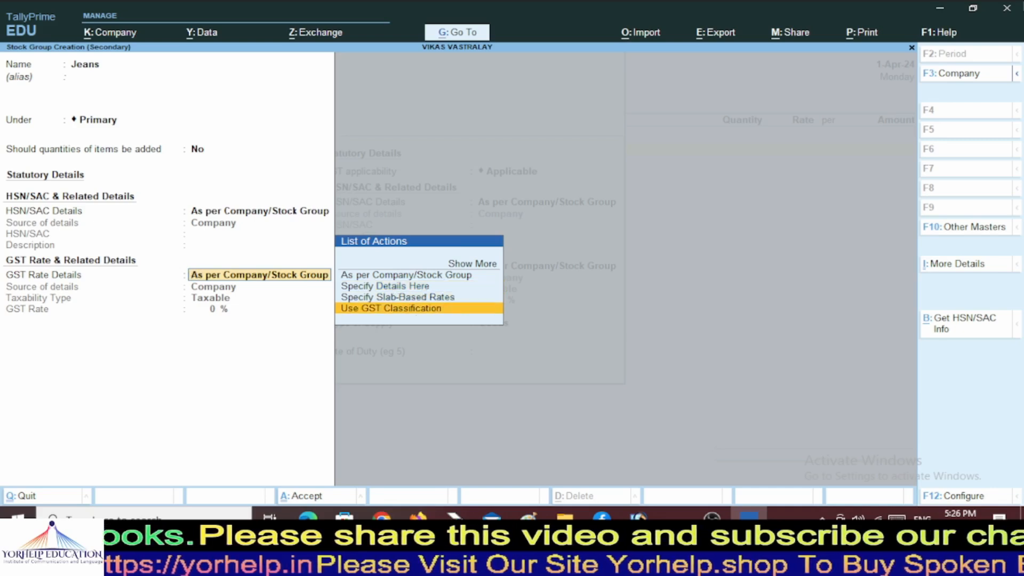
{"action": "key", "text": "Return"}
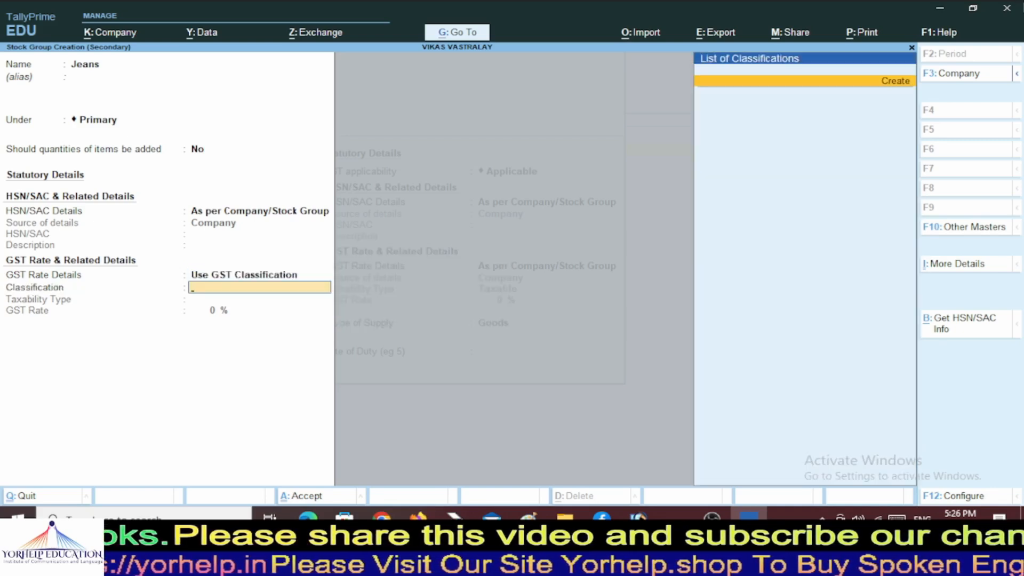
{"action": "key", "text": "Return"}
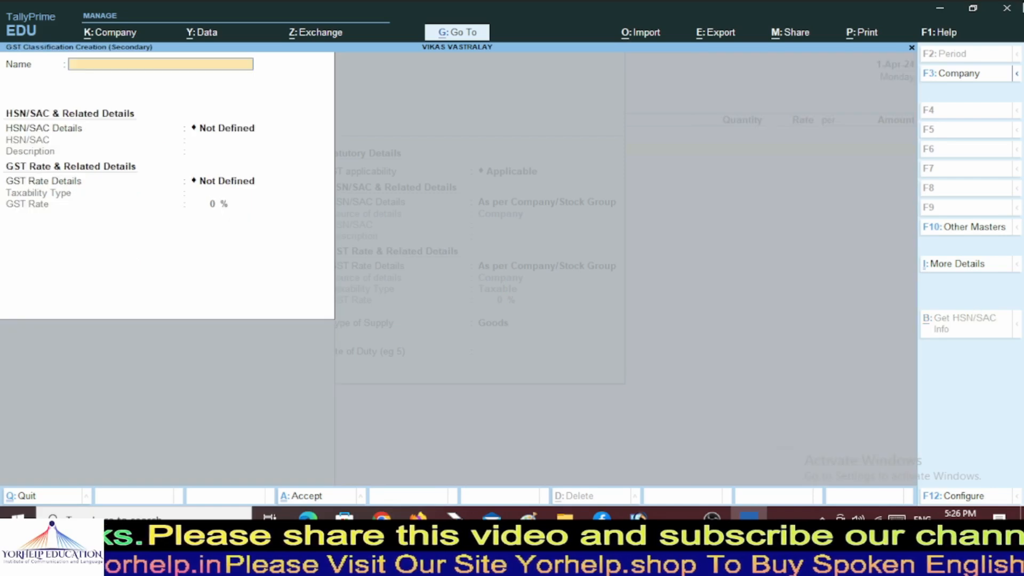
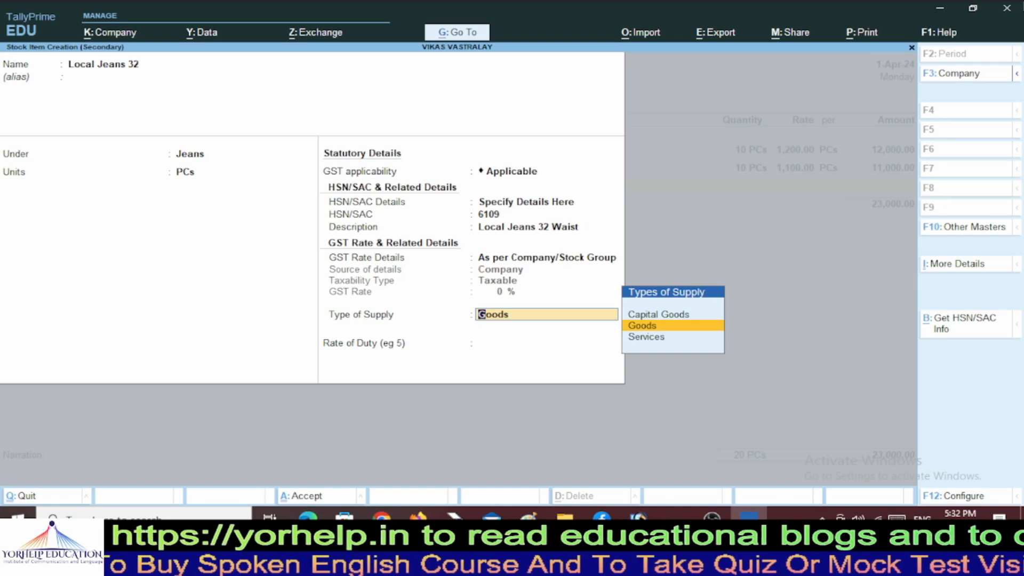
Set Local Jeans 32's GST details here as taxable goods at 5%, then save the item.
{"action": "key", "text": "BackSpace"}
{"action": "key", "text": "Down"}
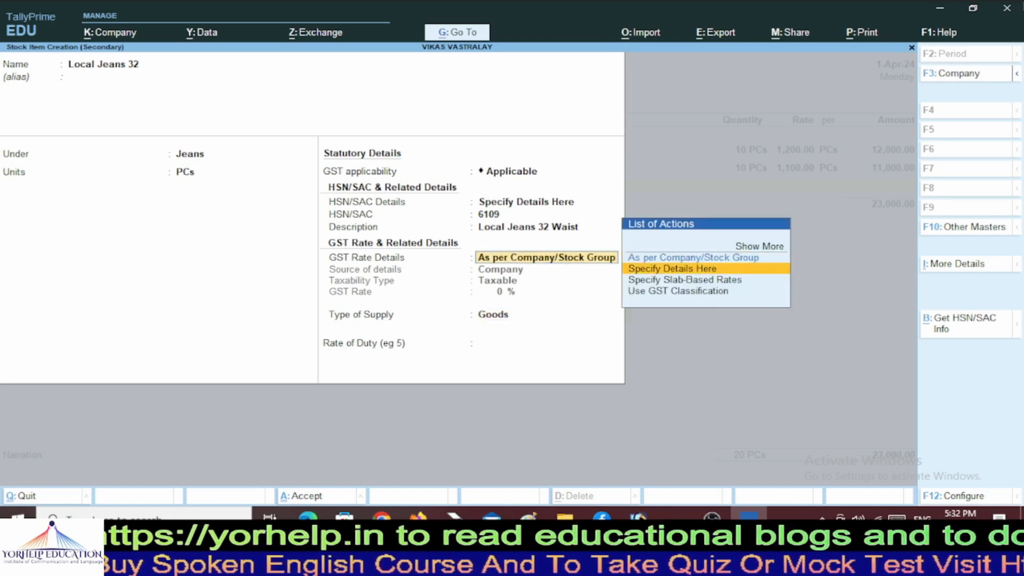
{"action": "key", "text": "Return"}
{"action": "key", "text": "Return"}
{"action": "type", "text": "5"}
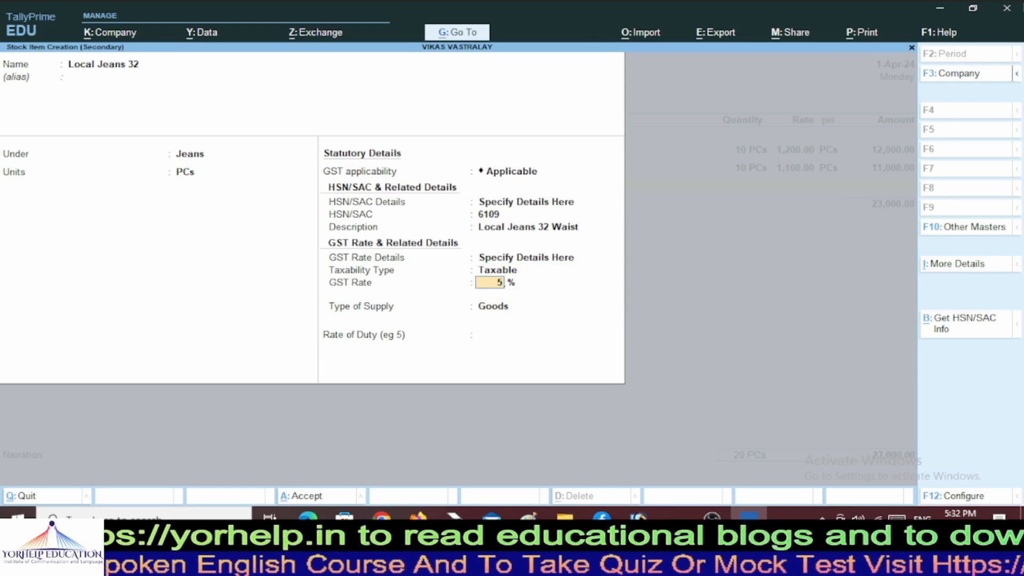
{"action": "key", "text": "Return"}
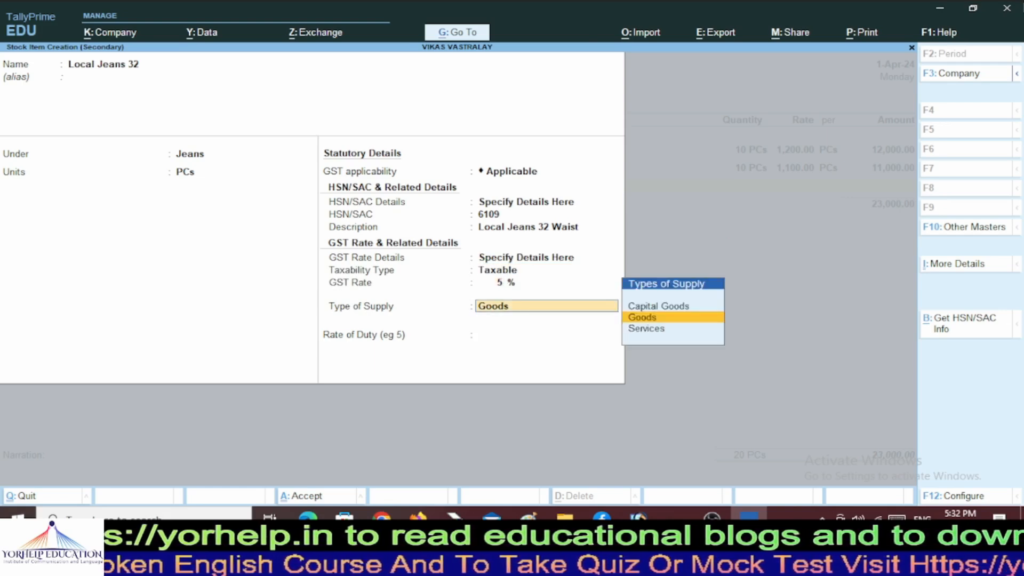
{"action": "key", "text": "Return"}
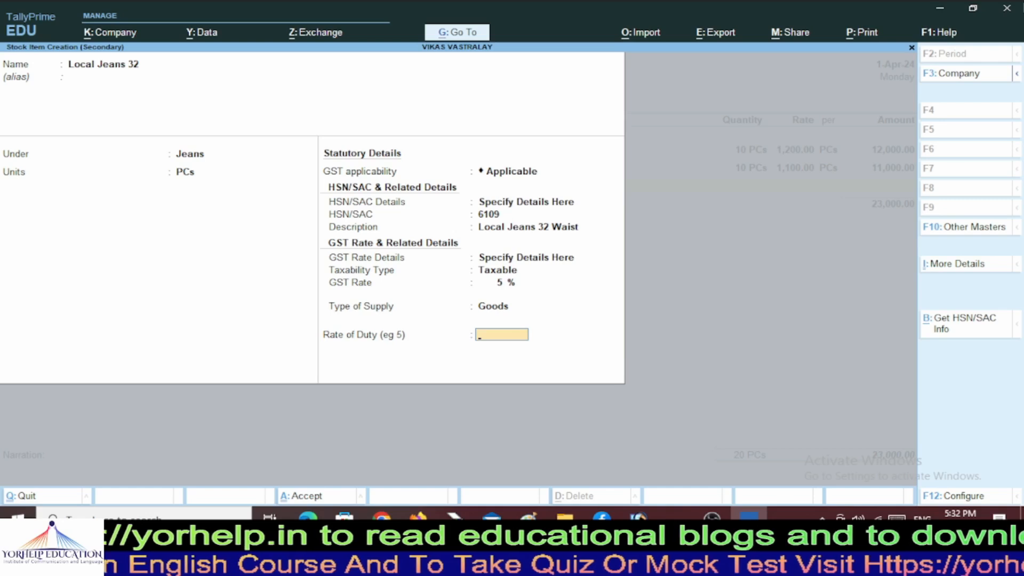
{"action": "key", "text": "Return"}
{"action": "key", "text": "Return"}
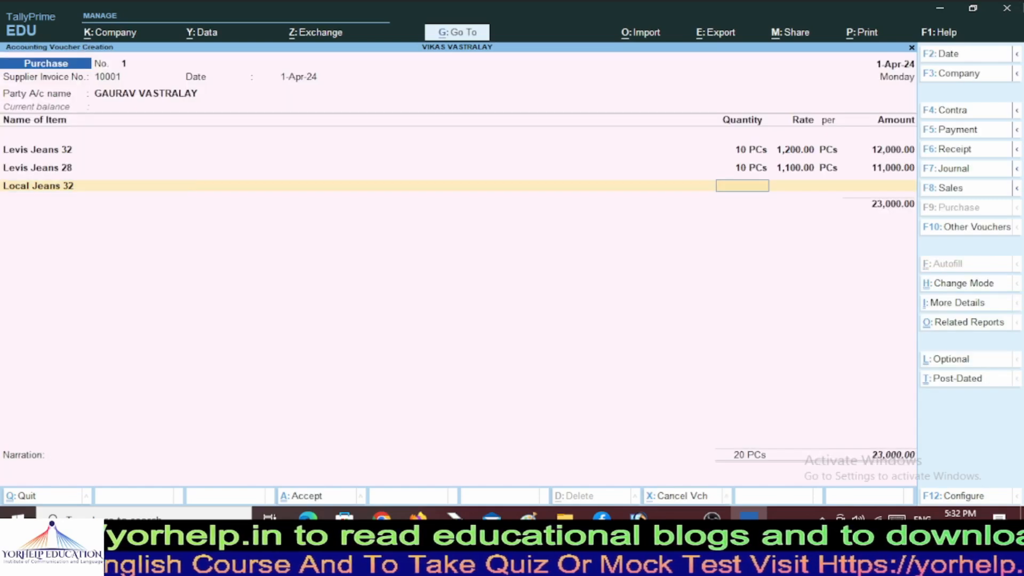
Enter 10 PCs of Local Jeans 32 at 300.00 for a 3,000.00 line.
{"action": "type", "text": "10"}
{"action": "key", "text": "Return"}
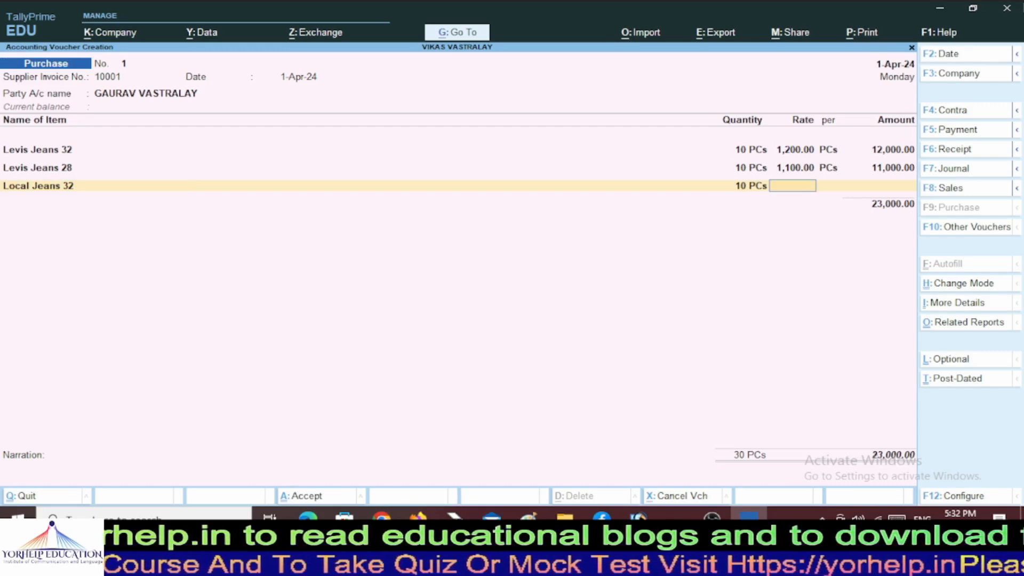
{"action": "type", "text": "3"}
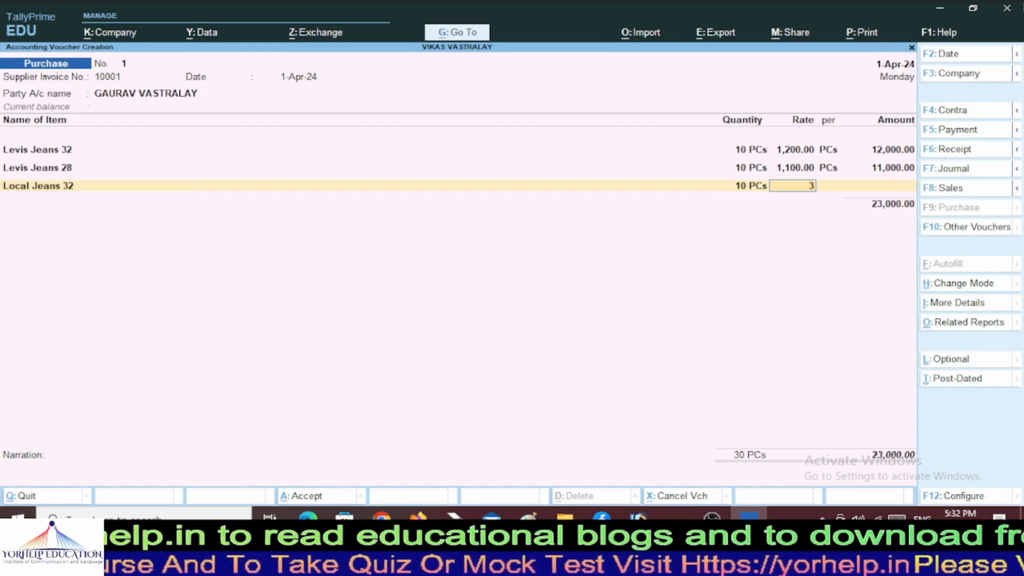
{"action": "type", "text": "00"}
{"action": "key", "text": "Return"}
{"action": "key", "text": "Return"}
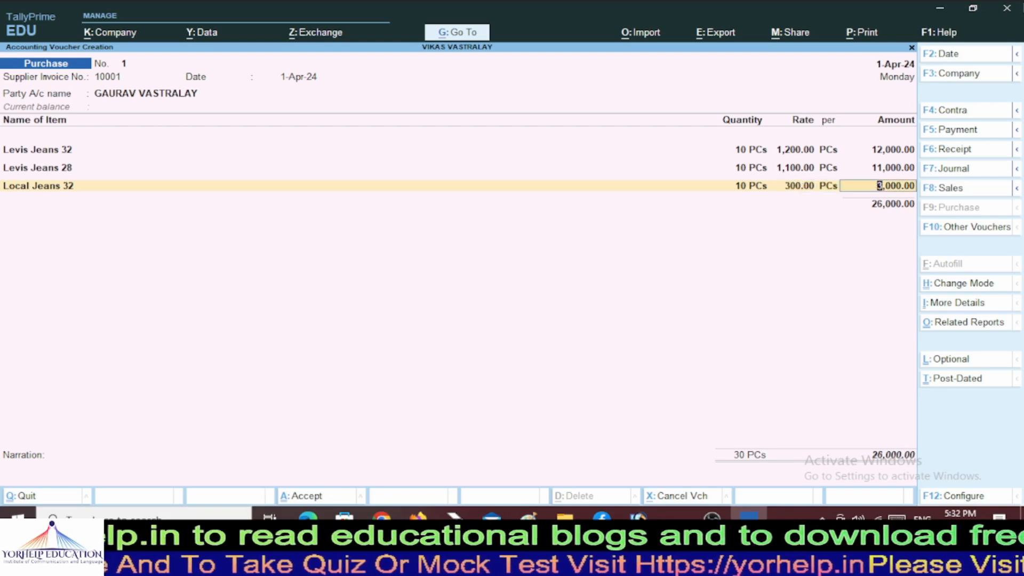
{"action": "key", "text": "Return"}
Start creating a new purchase ledger from the ledger list.
{"action": "type", "text": "Pu"}
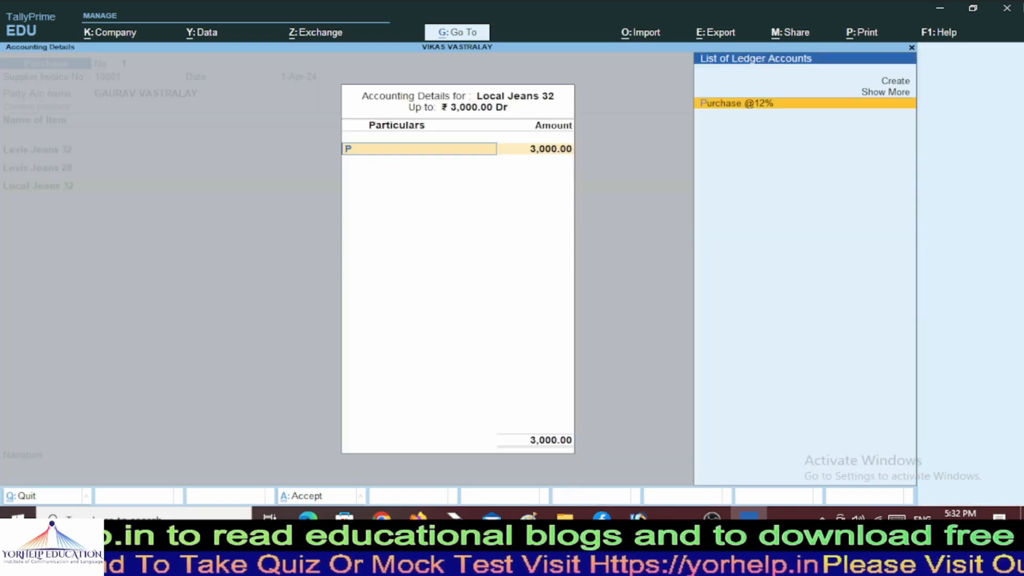
{"action": "key", "text": "Up"}
{"action": "key", "text": "Up"}
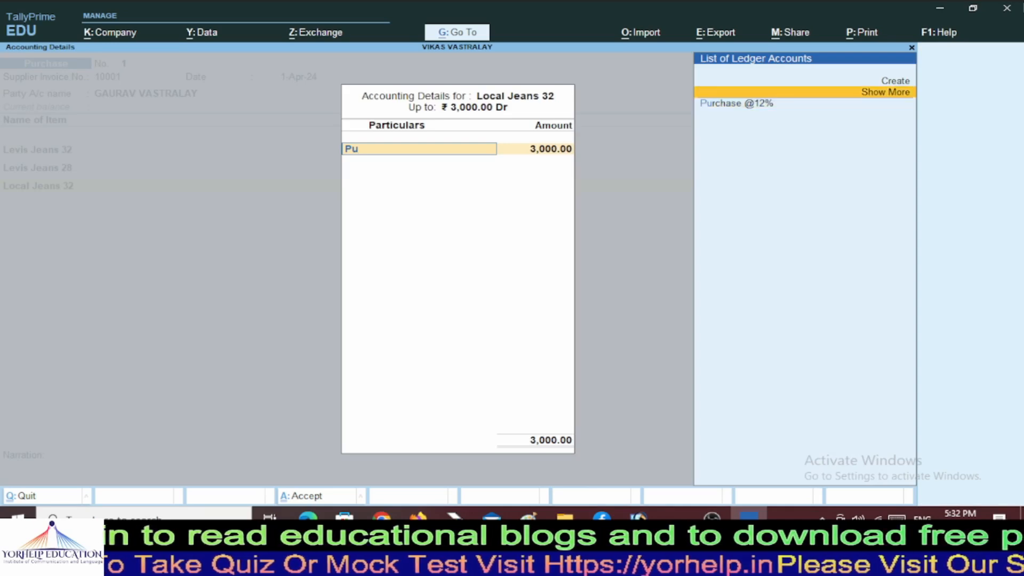
{"action": "key", "text": "Return"}
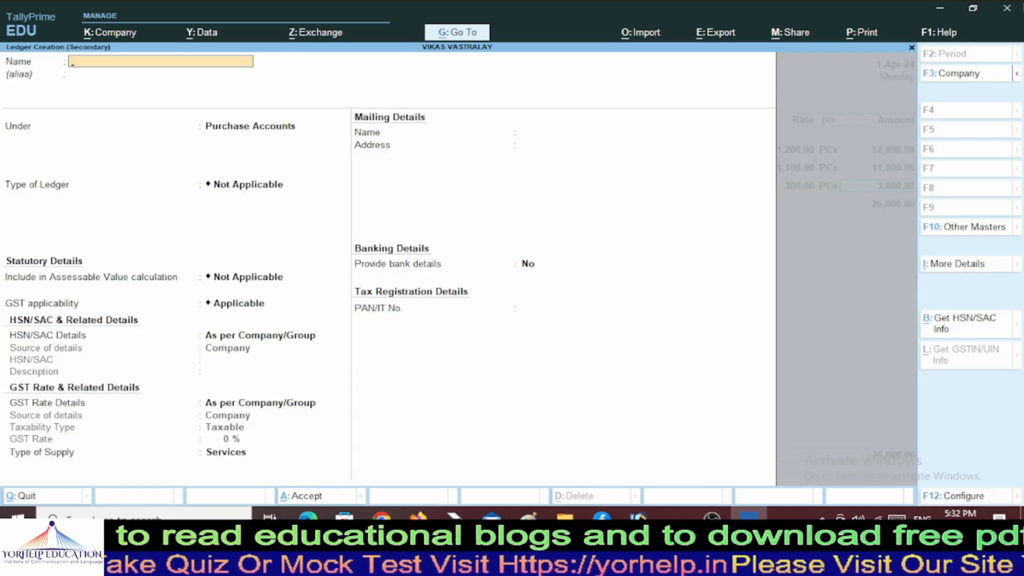
Name the ledger Purchase @5% under Purchase Accounts, keeping the default type and HSN settings.
{"action": "type", "text": "Purchase"}
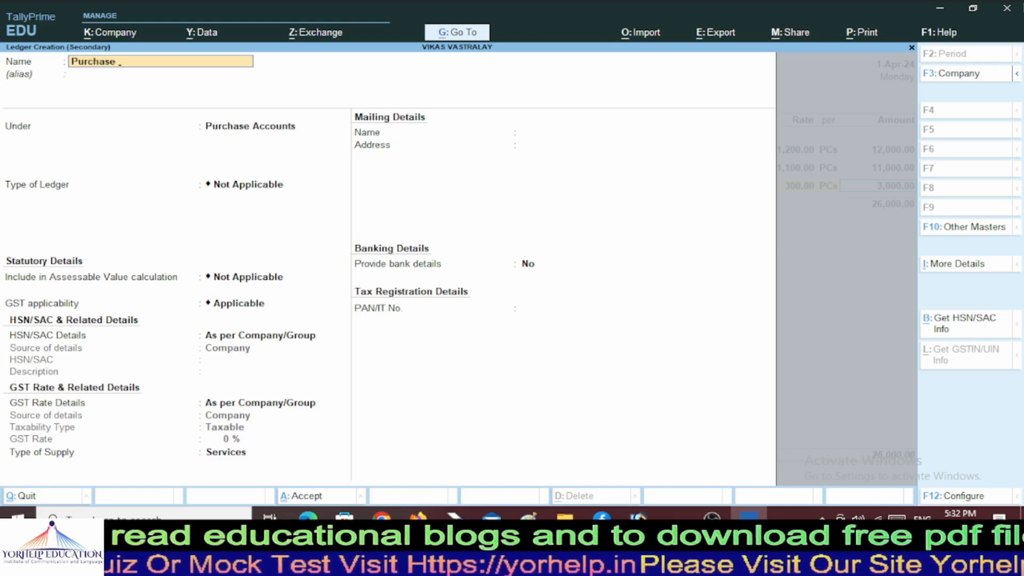
{"action": "type", "text": " @"}
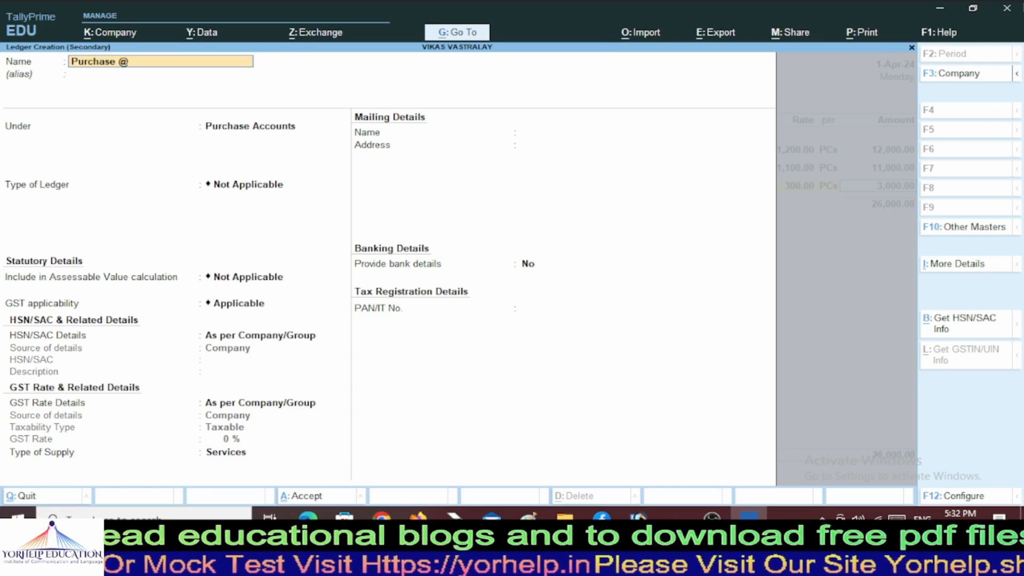
{"action": "type", "text": "5%"}
{"action": "key", "text": "Return"}
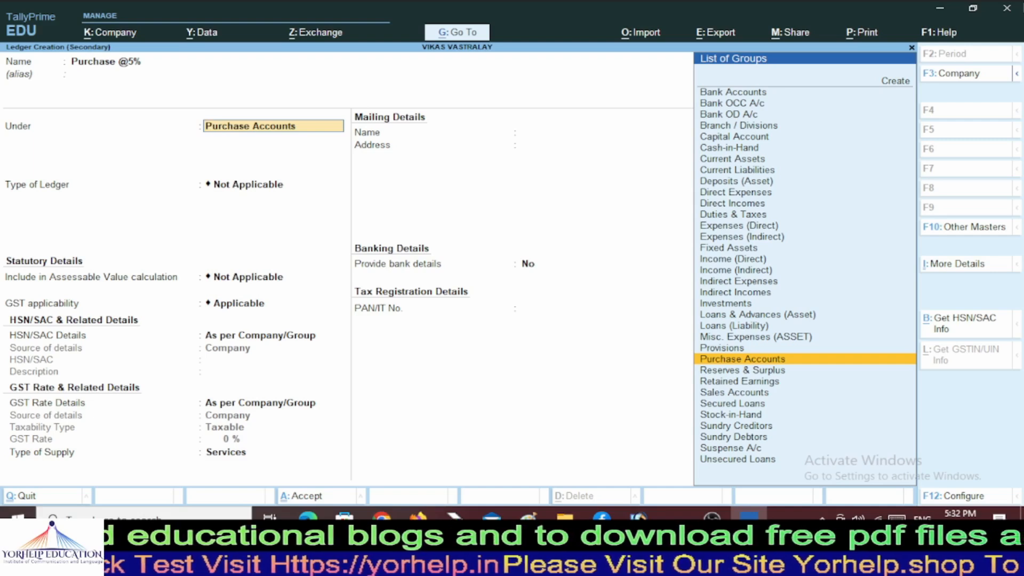
{"action": "key", "text": "Return"}
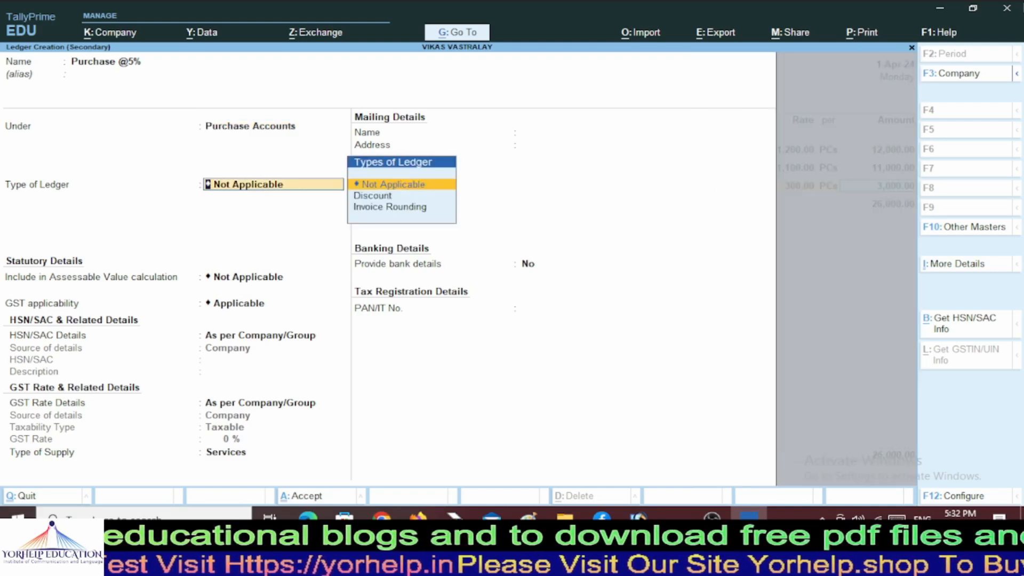
{"action": "key", "text": "Return"}
{"action": "key", "text": "Return"}
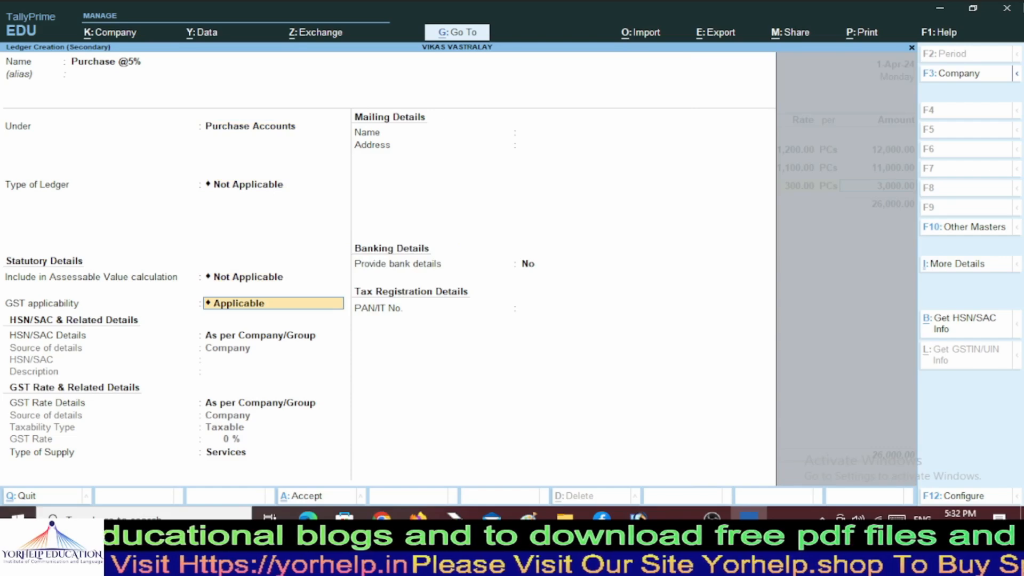
{"action": "key", "text": "Return"}
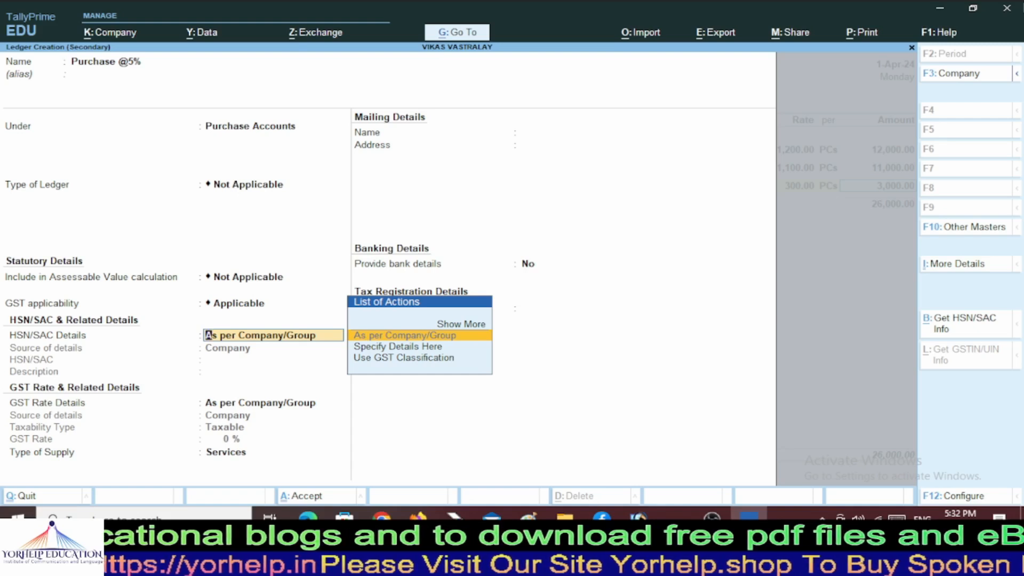
{"action": "key", "text": "Return"}
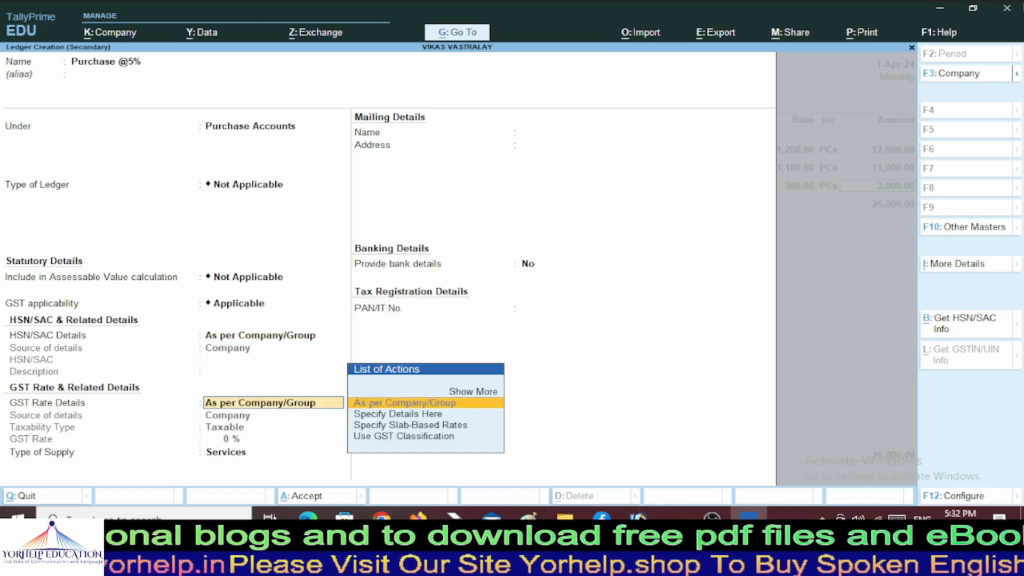
Specify the ledger's GST details as taxable Goods at 5% and accept the form.
{"action": "key", "text": "Down"}
{"action": "key", "text": "Return"}
{"action": "key", "text": "Return"}
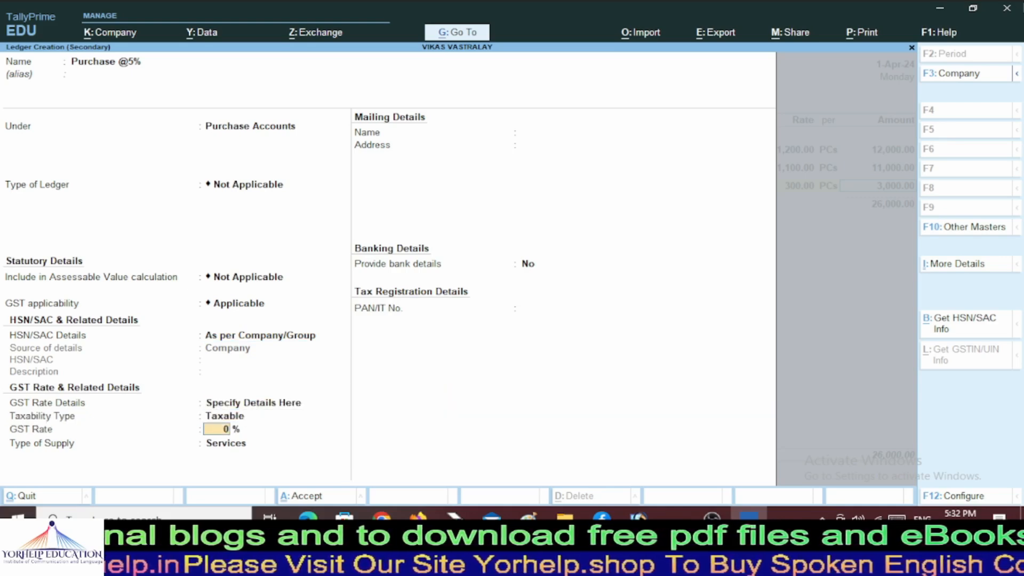
{"action": "type", "text": "5"}
{"action": "key", "text": "Return"}
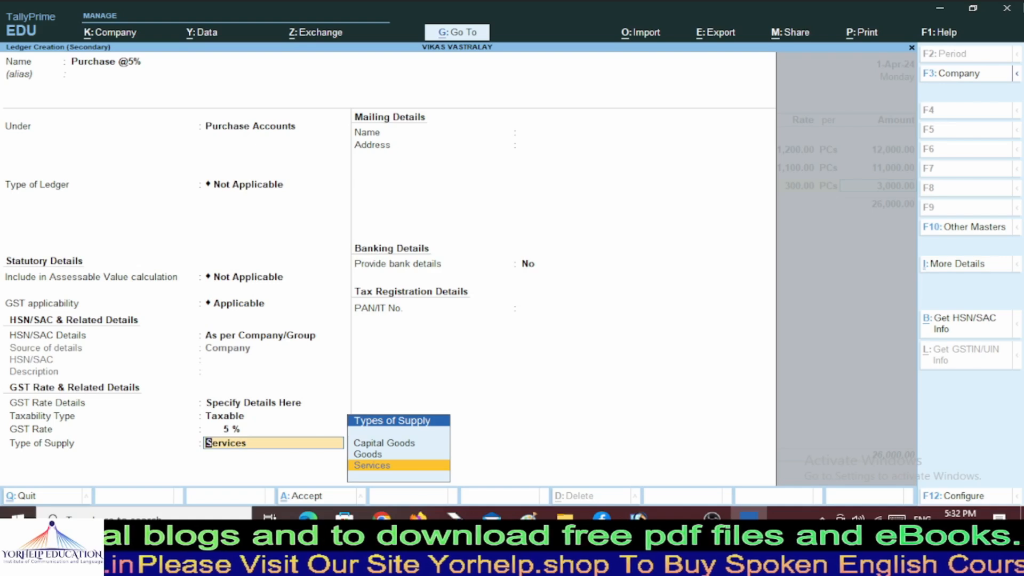
{"action": "key", "text": "Up"}
{"action": "key", "text": "Return"}
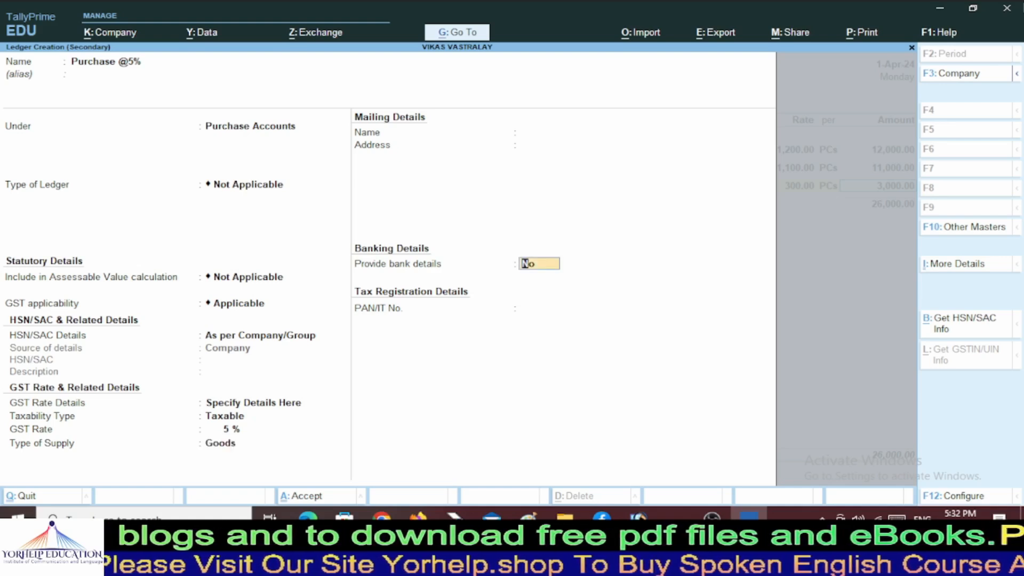
{"action": "key", "text": "Return"}
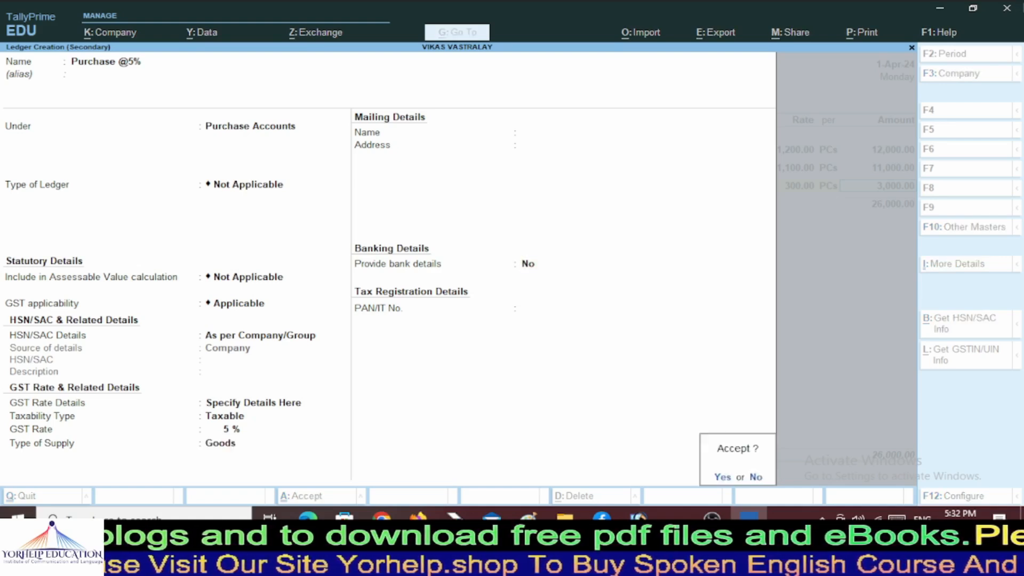
{"action": "key", "text": "Return"}
{"action": "key", "text": "Return"}
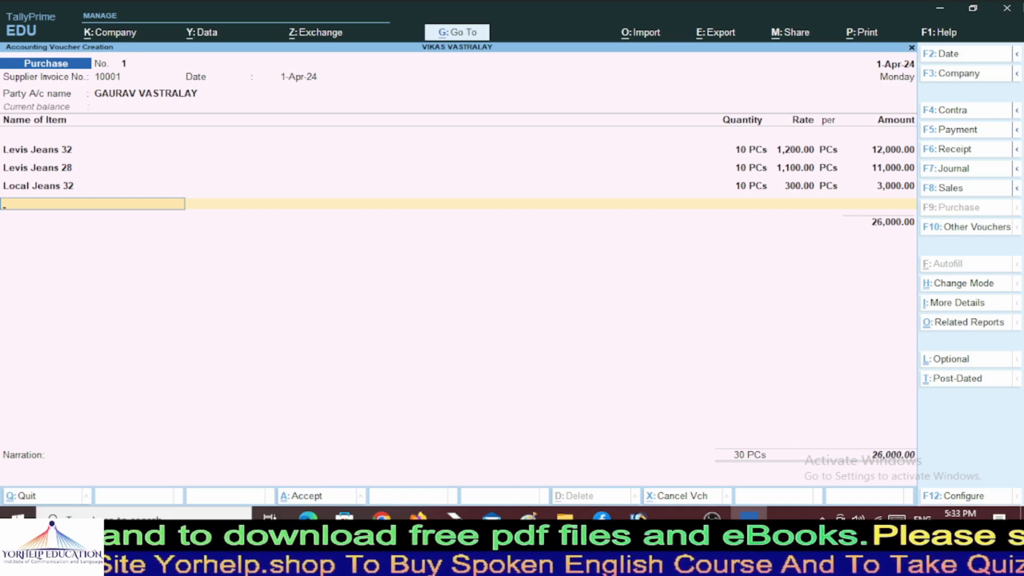
End the item list and create a ledger named CGST 6% under Duties & Taxes.
{"action": "key", "text": "Return"}
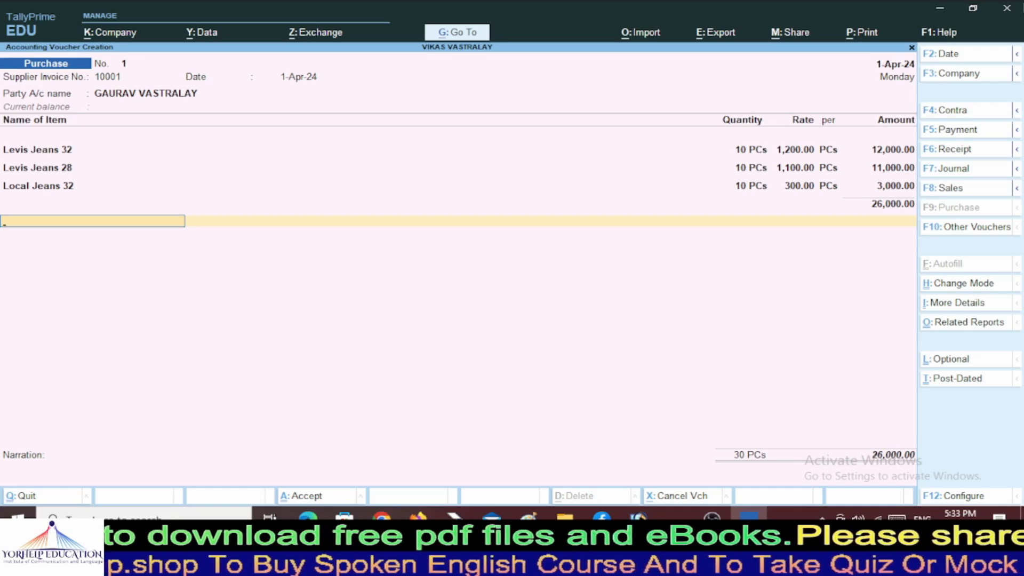
{"action": "type", "text": "C"}
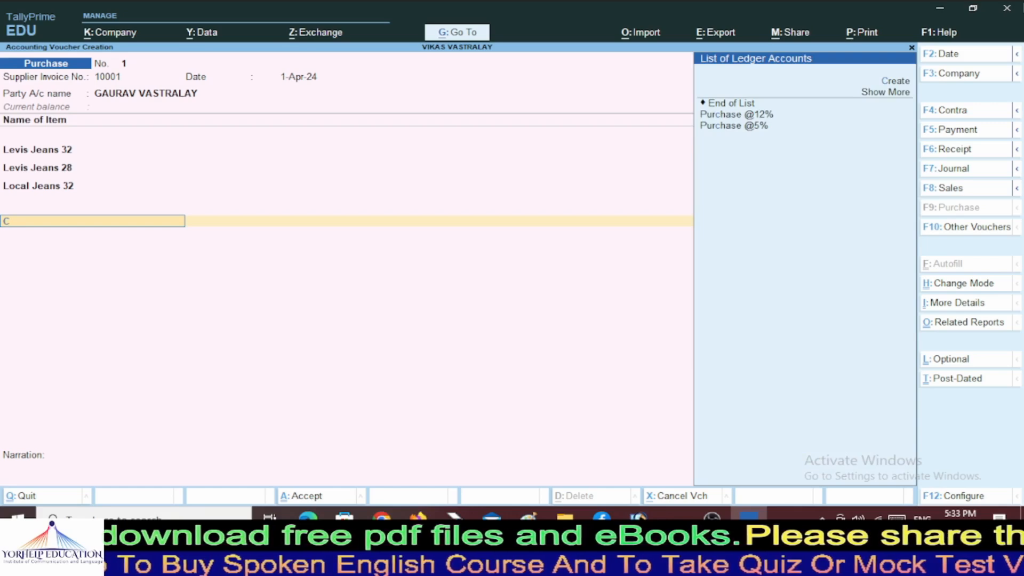
{"action": "key", "text": "BackSpace"}
{"action": "key", "text": "alt+c"}
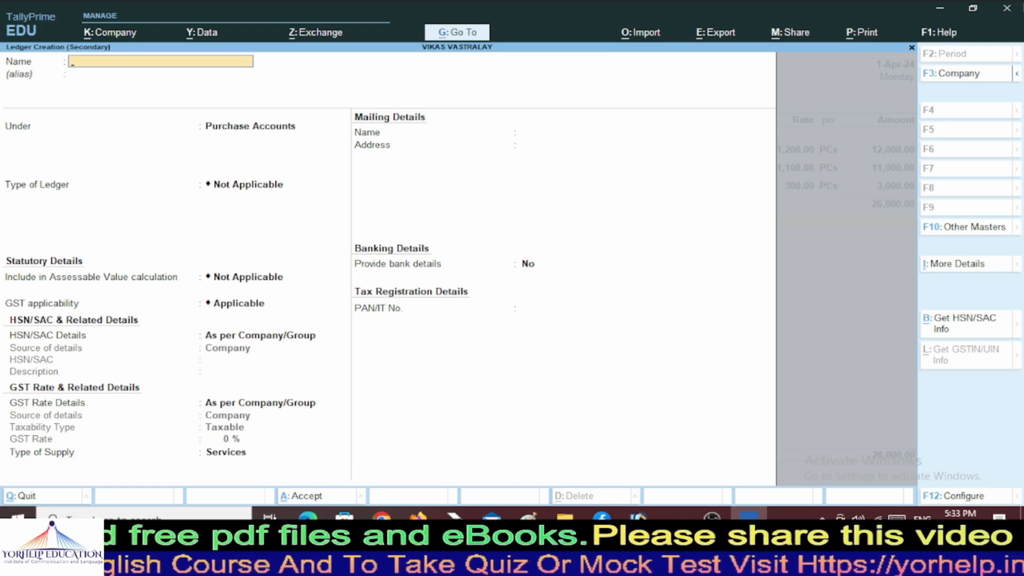
{"action": "type", "text": "CGST"}
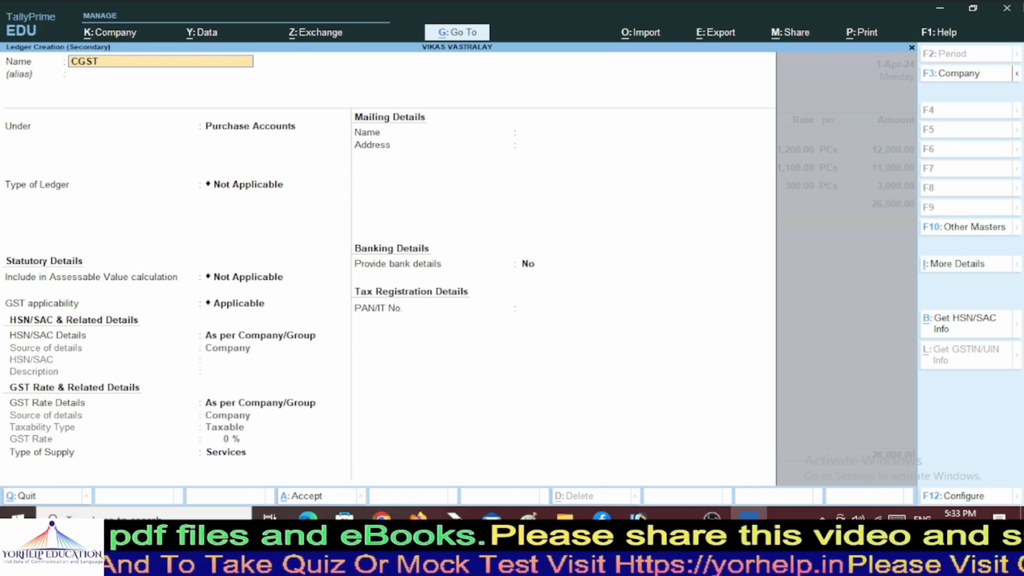
{"action": "type", "text": "6"}
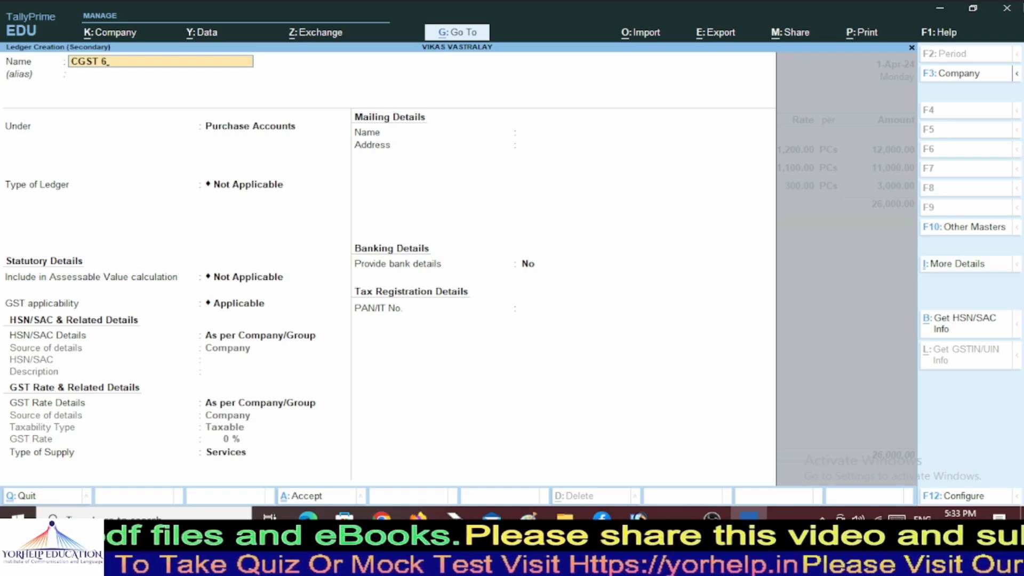
{"action": "type", "text": "%"}
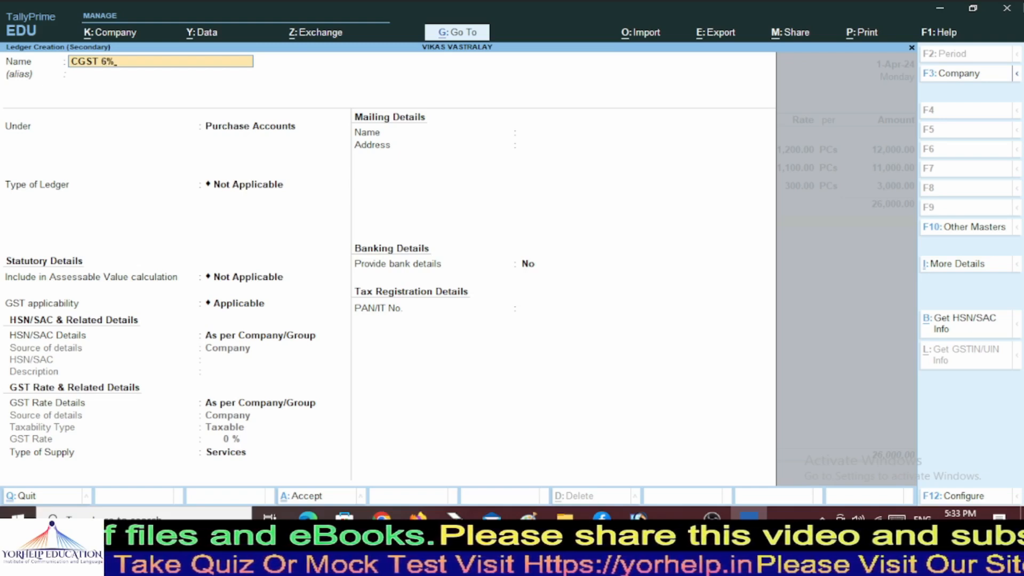
{"action": "key", "text": "Return"}
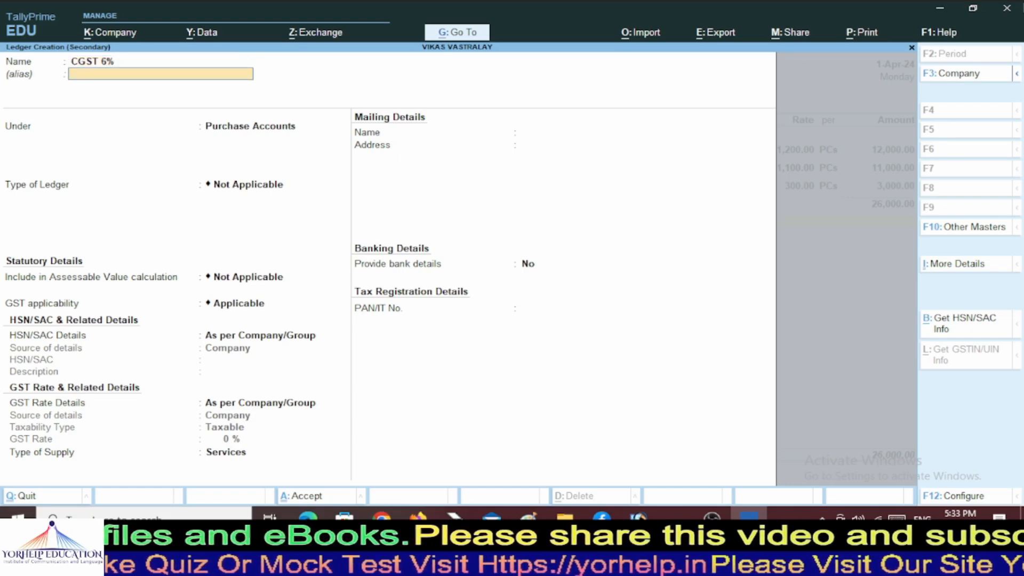
{"action": "key", "text": "Return"}
{"action": "type", "text": "Du"}
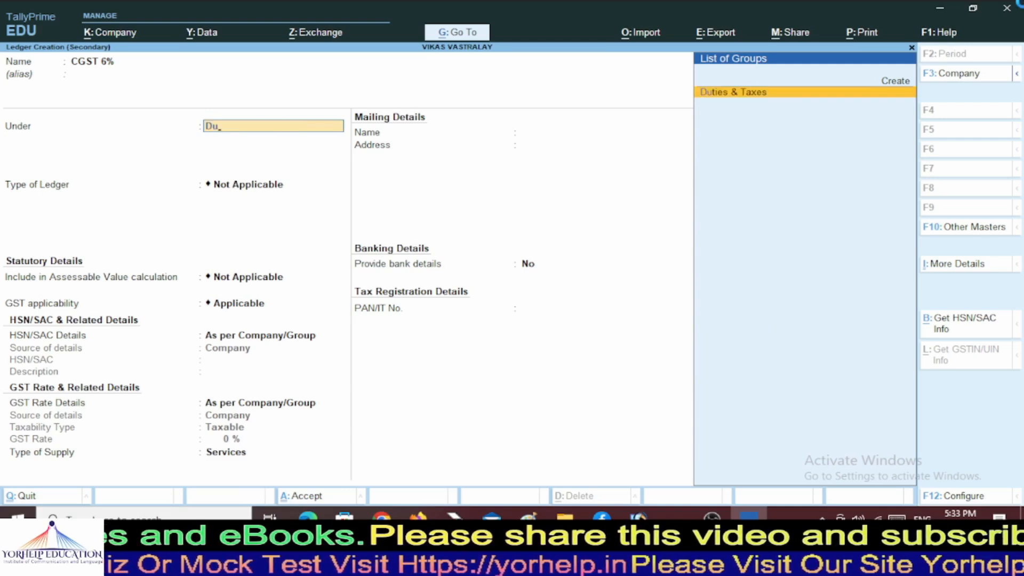
{"action": "key", "text": "Return"}
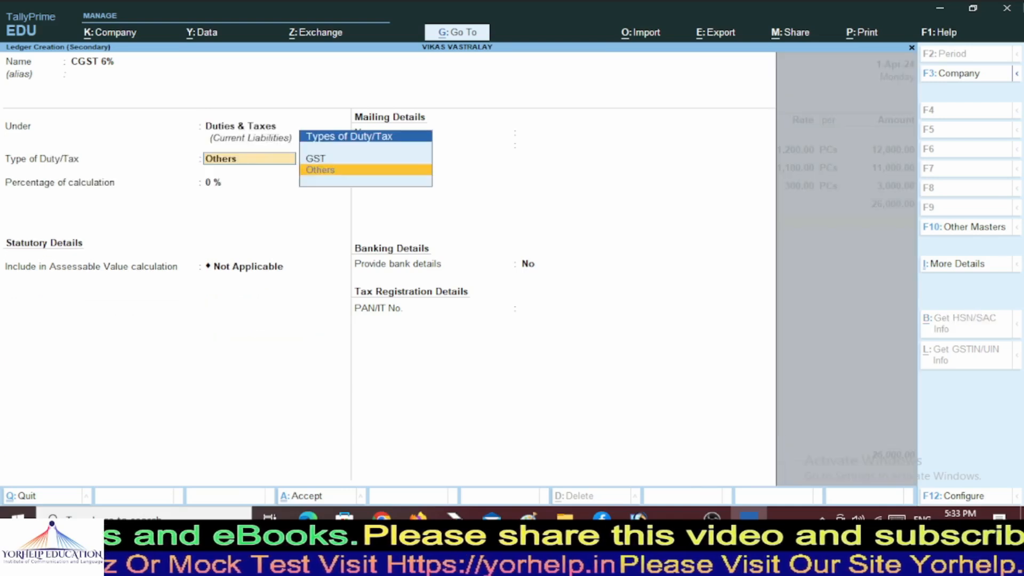
Set CGST 6% as a GST duty, tax type CGST, at 6% with no rounding.
{"action": "key", "text": "Up"}
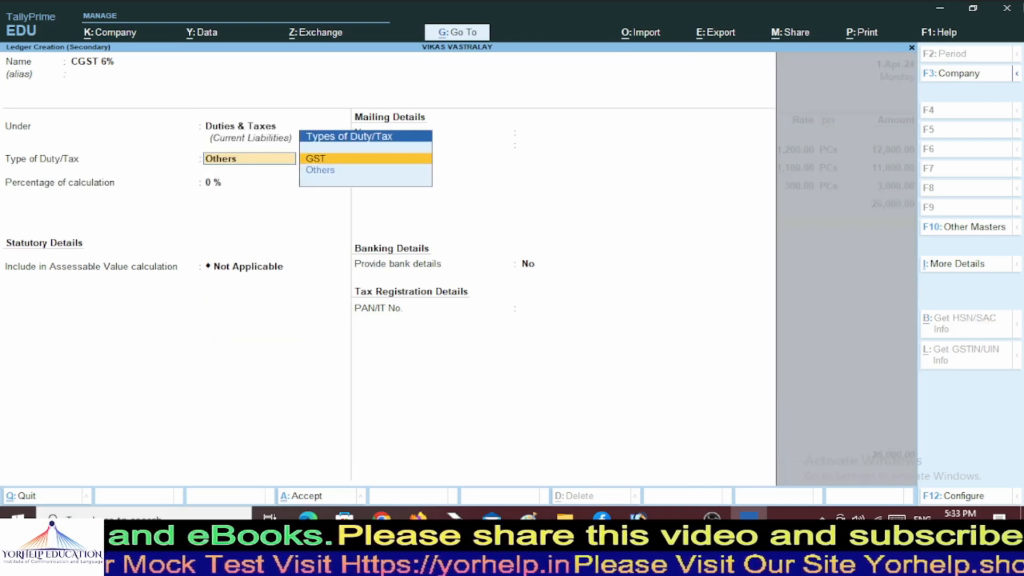
{"action": "key", "text": "Return"}
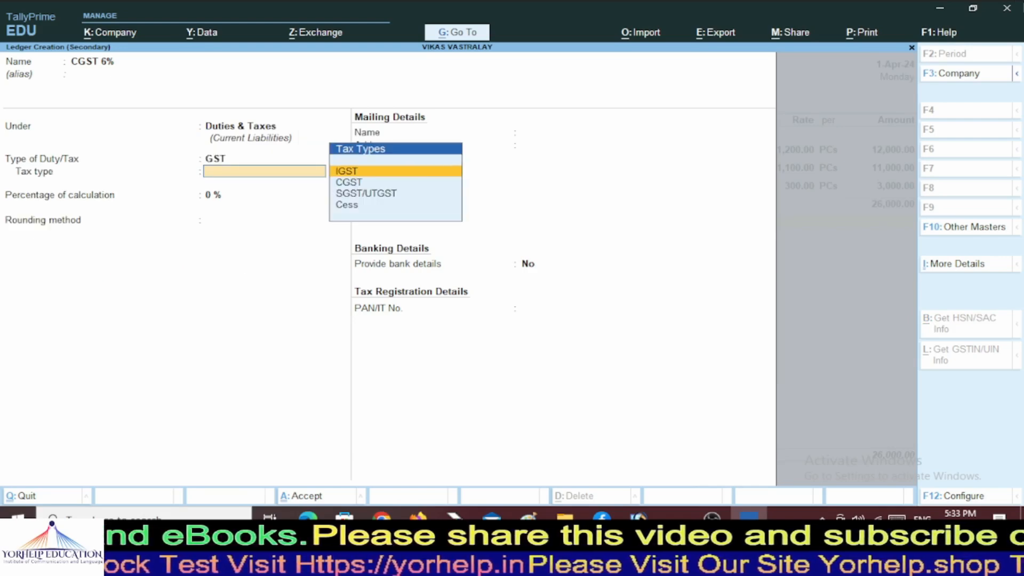
{"action": "key", "text": "Down"}
{"action": "key", "text": "Return"}
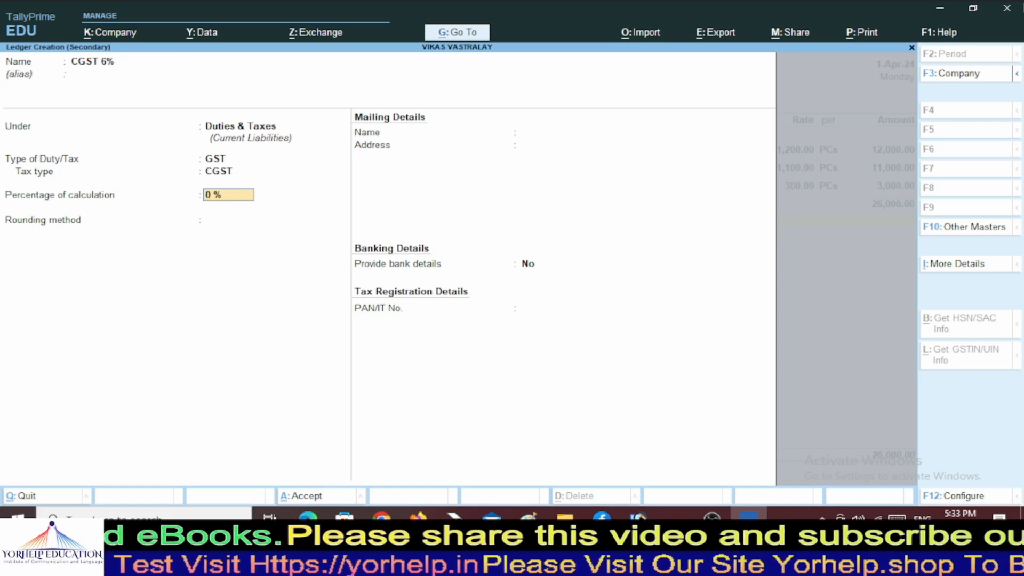
{"action": "type", "text": "6"}
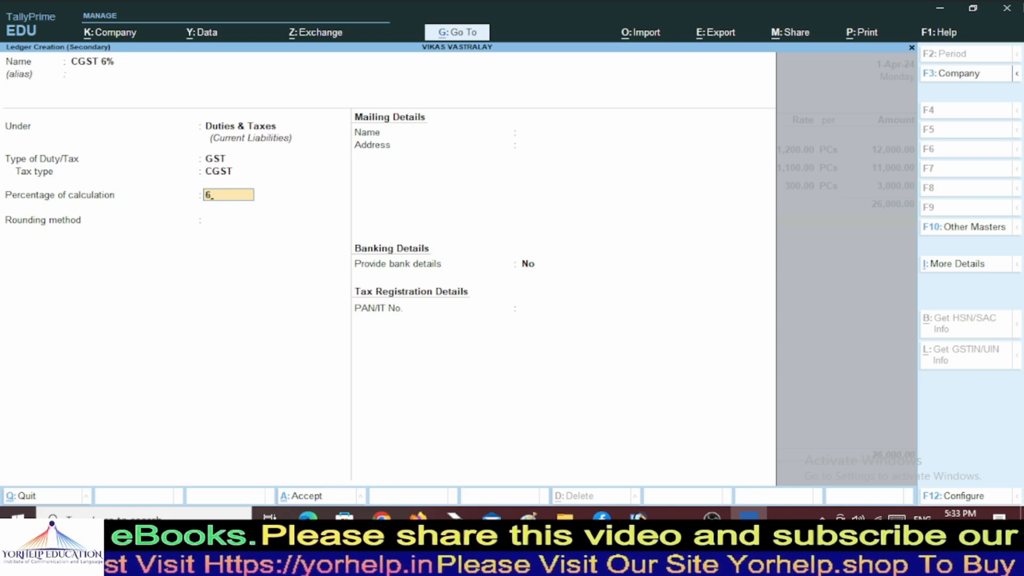
{"action": "key", "text": "Return"}
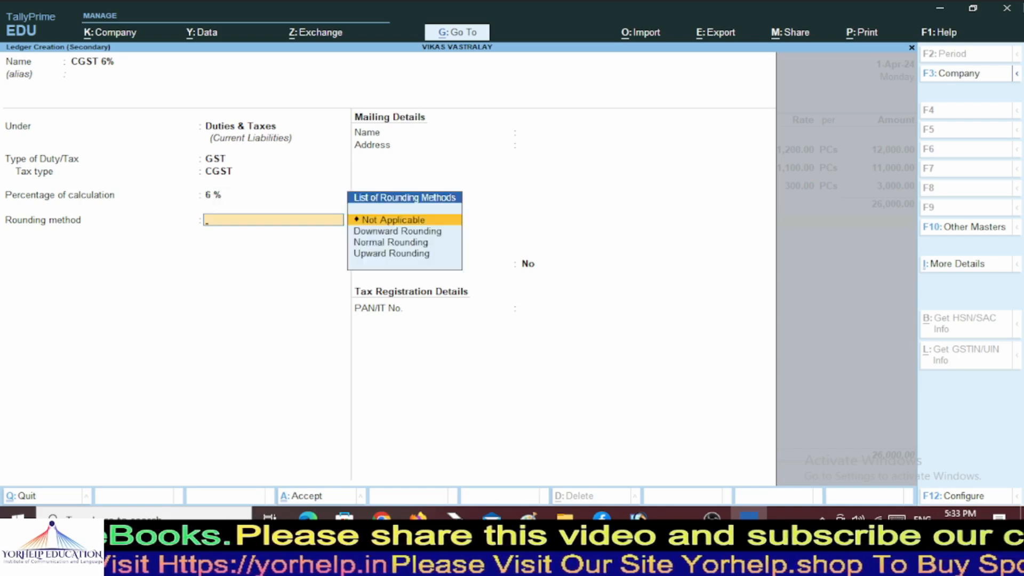
{"action": "key", "text": "Return"}
{"action": "key", "text": "Return"}
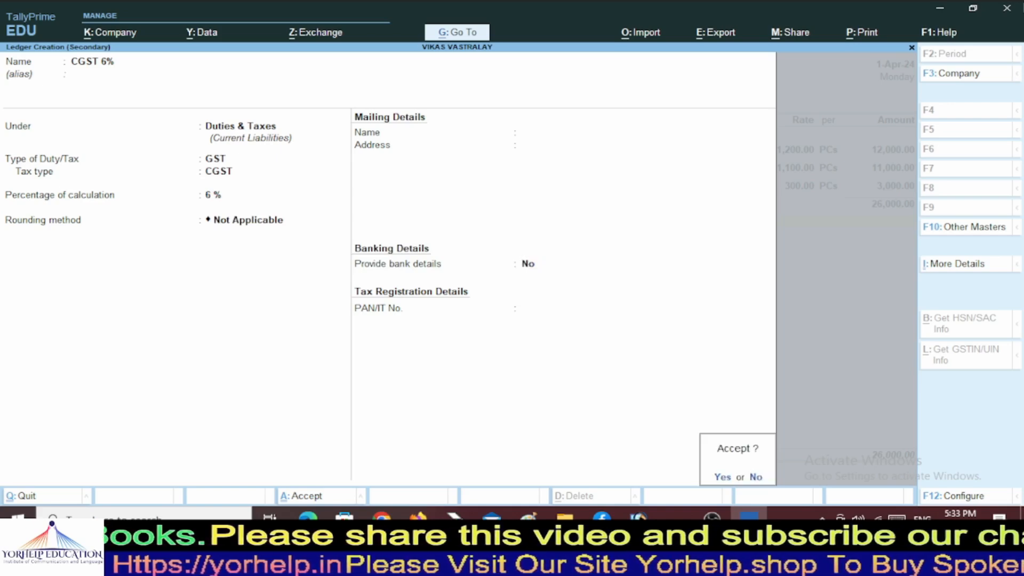
{"action": "key", "text": "Return"}
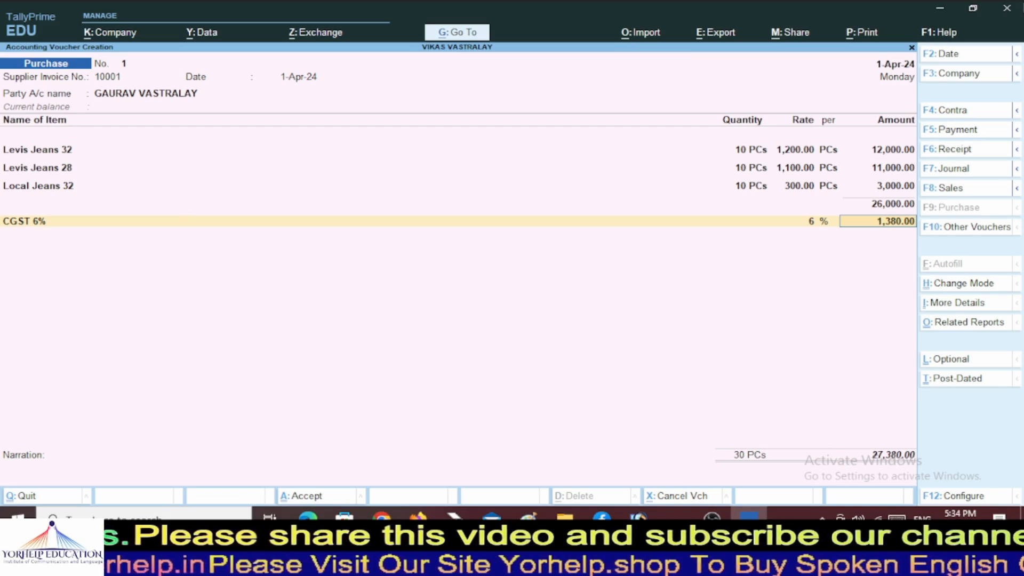
Accept the CGST row and create a ledger named SGST 6% under Duties & Taxes.
{"action": "key", "text": "Return"}
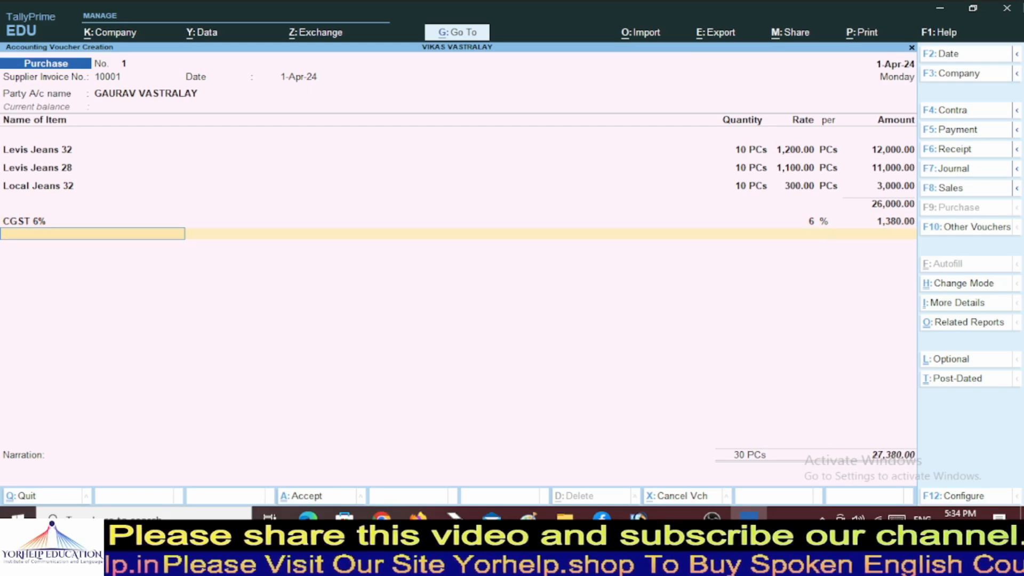
{"action": "type", "text": "S"}
{"action": "key", "text": "Up"}
{"action": "key", "text": "Up"}
{"action": "key", "text": "Up"}
{"action": "key", "text": "Up"}
{"action": "key", "text": "Up"}
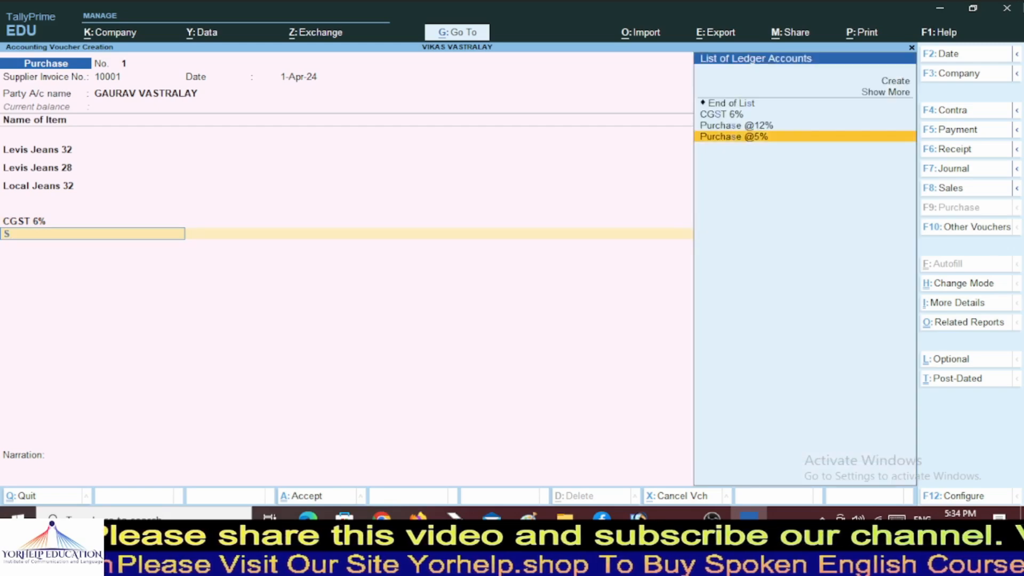
{"action": "key", "text": "Return"}
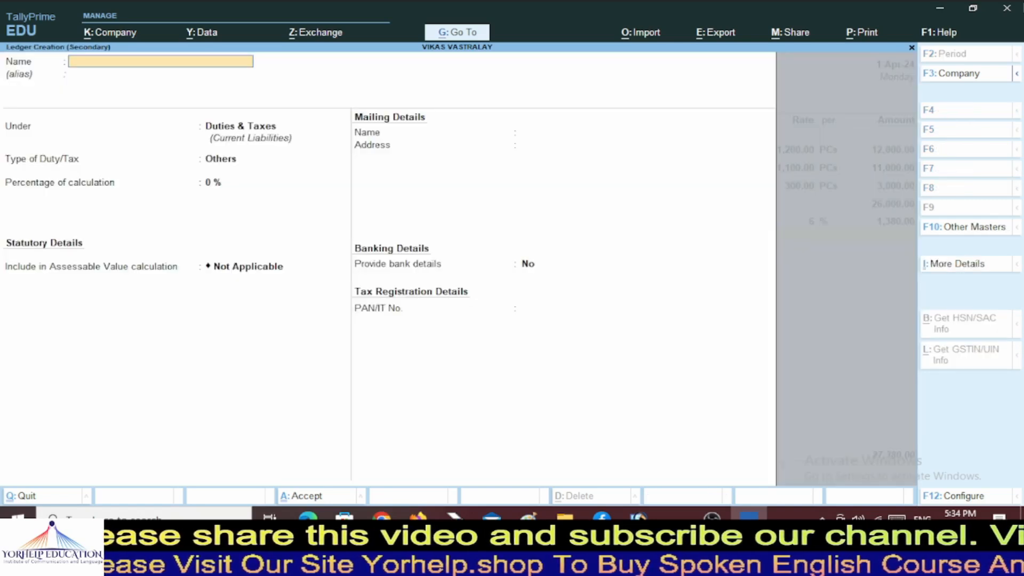
{"action": "type", "text": "SG"}
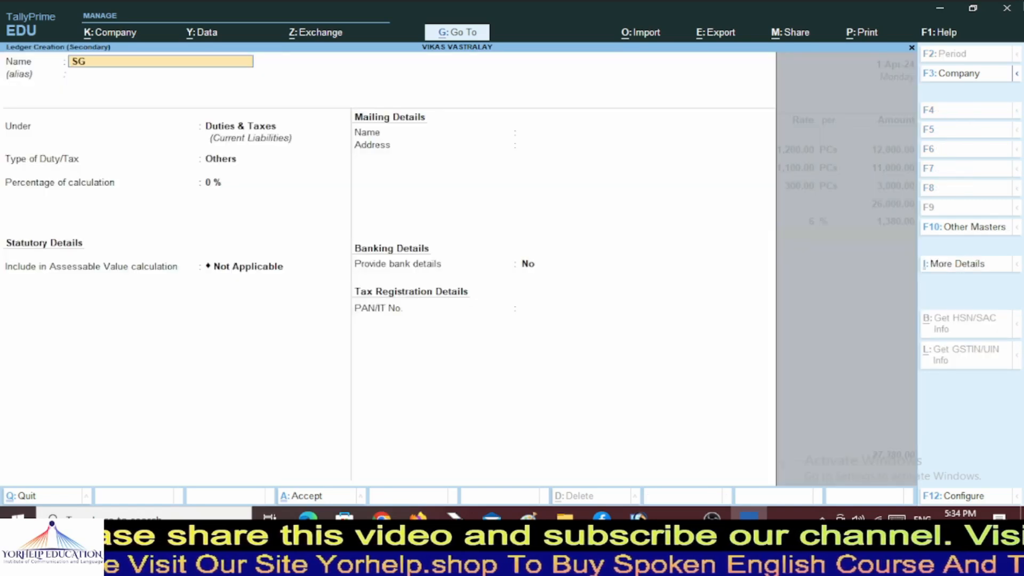
{"action": "type", "text": "ST 6"}
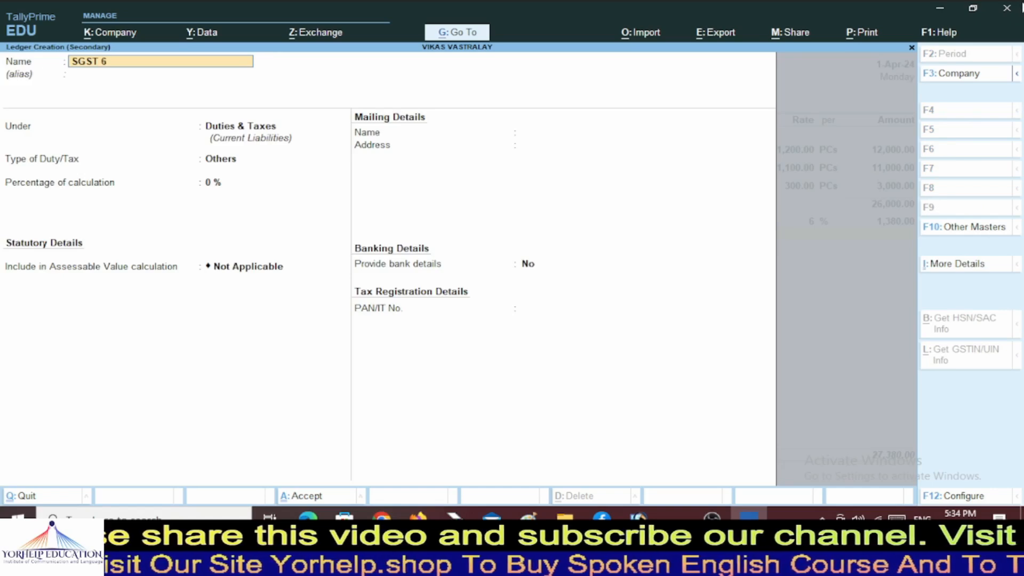
{"action": "type", "text": "%"}
{"action": "key", "text": "Return"}
{"action": "key", "text": "Return"}
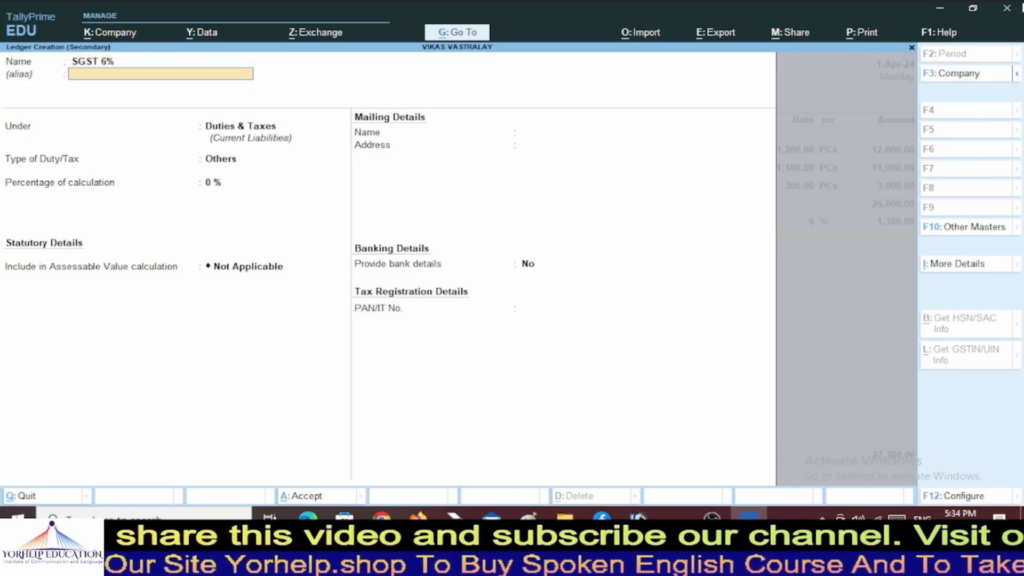
{"action": "key", "text": "Return"}
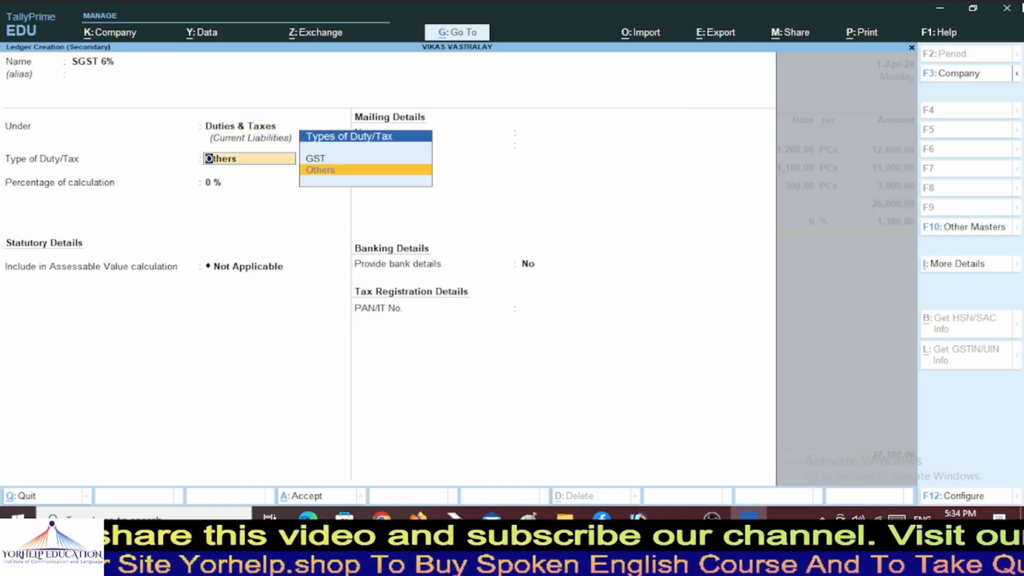
Make SGST 6% a GST SGST/UTGST tax at 6%, save it and accept its 1,380.00 amount.
{"action": "key", "text": "Up"}
{"action": "key", "text": "Return"}
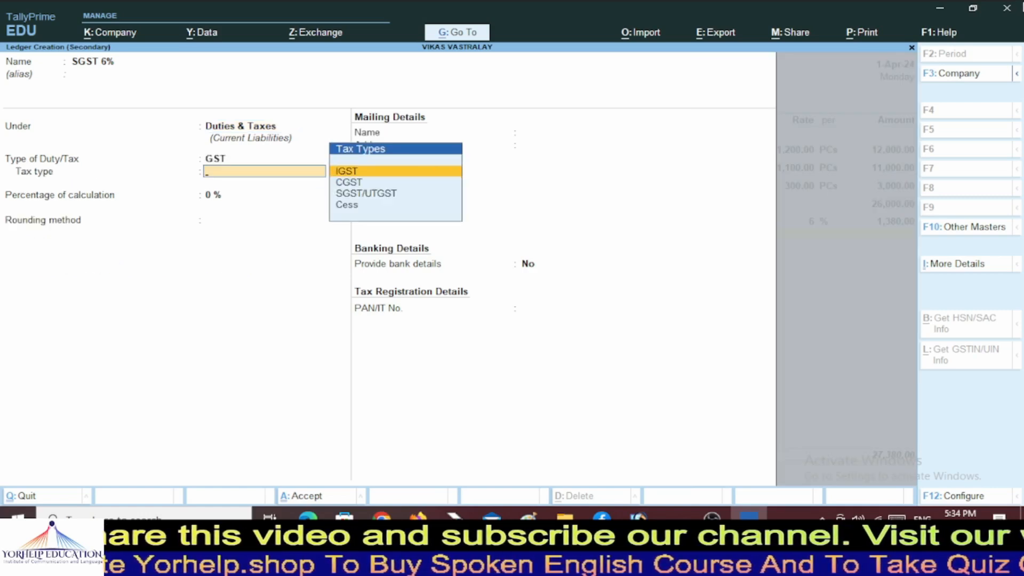
{"action": "key", "text": "Down"}
{"action": "key", "text": "Down"}
{"action": "key", "text": "Return"}
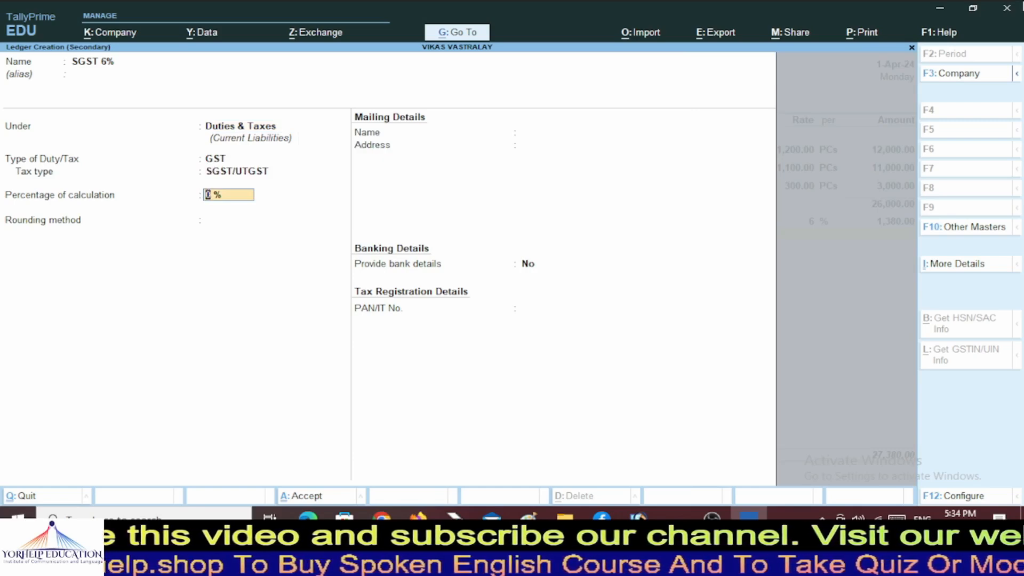
{"action": "type", "text": "6"}
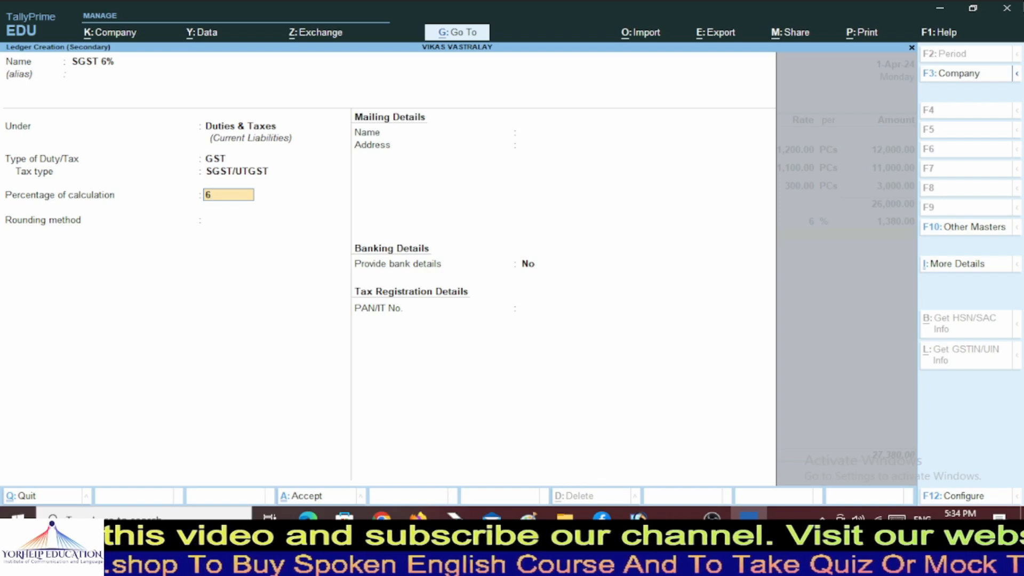
{"action": "key", "text": "Return"}
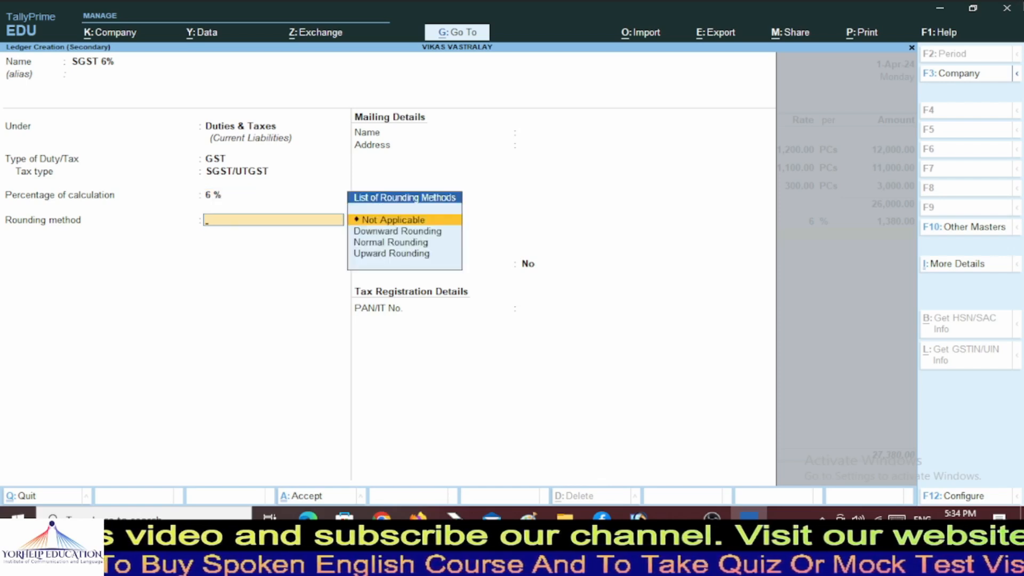
{"action": "key", "text": "Return"}
{"action": "key", "text": "Return"}
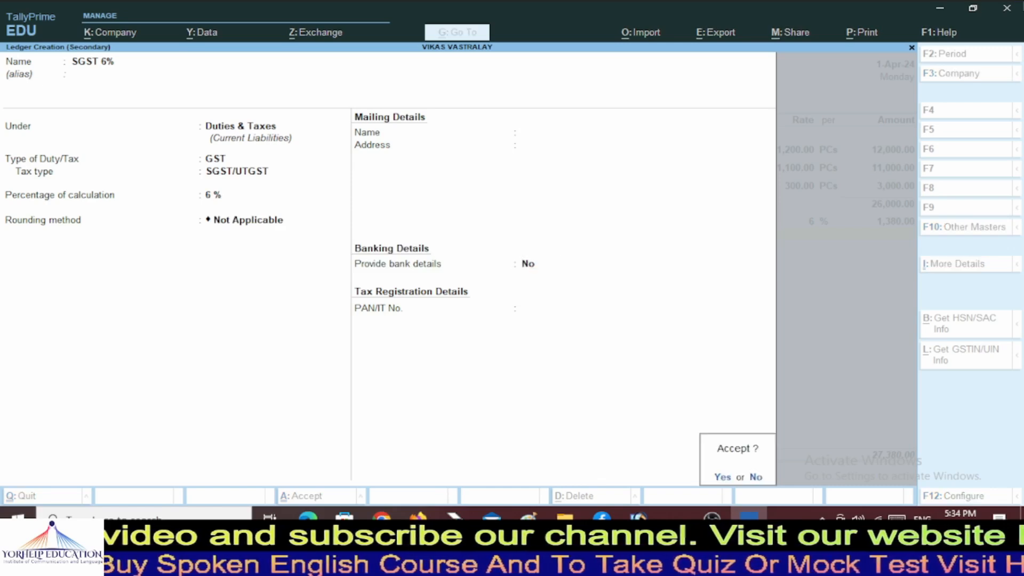
{"action": "key", "text": "Return"}
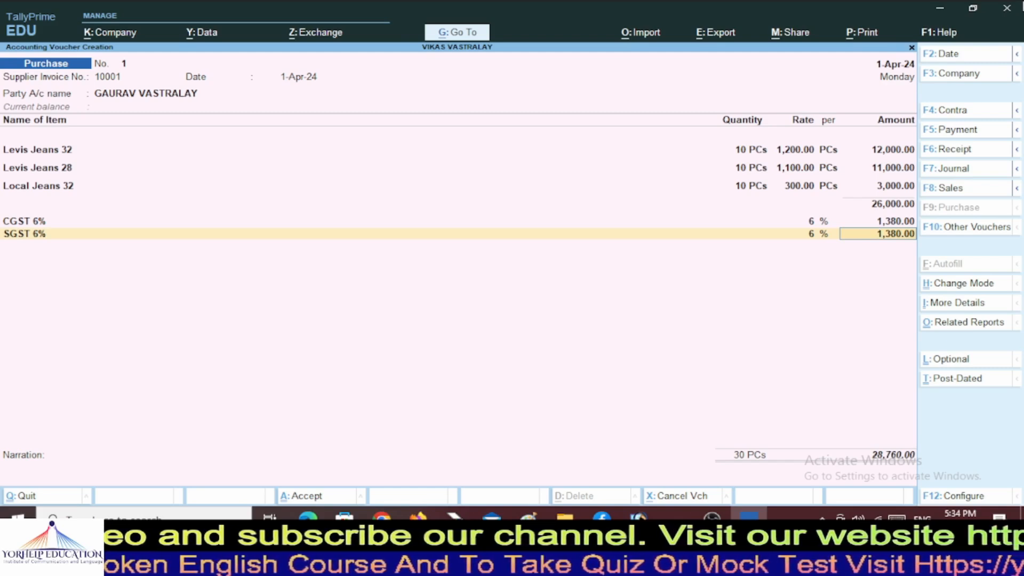
{"action": "key", "text": "Return"}
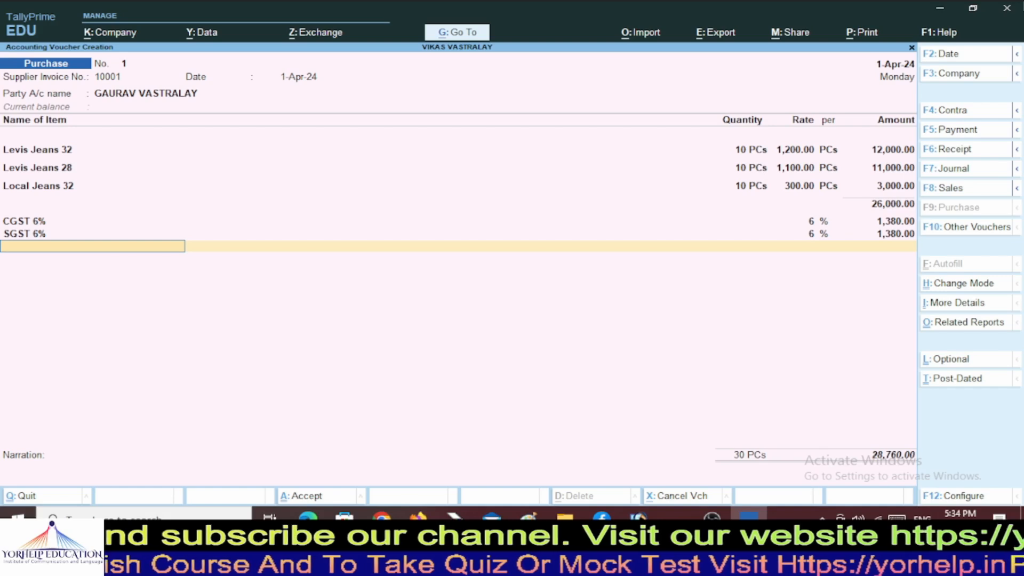
Create the CGST 2.5% ledger as GST, CGST at 2.5%, and add its 75.00 voucher line.
{"action": "key", "text": "alt+c"}
{"action": "type", "text": "C"}
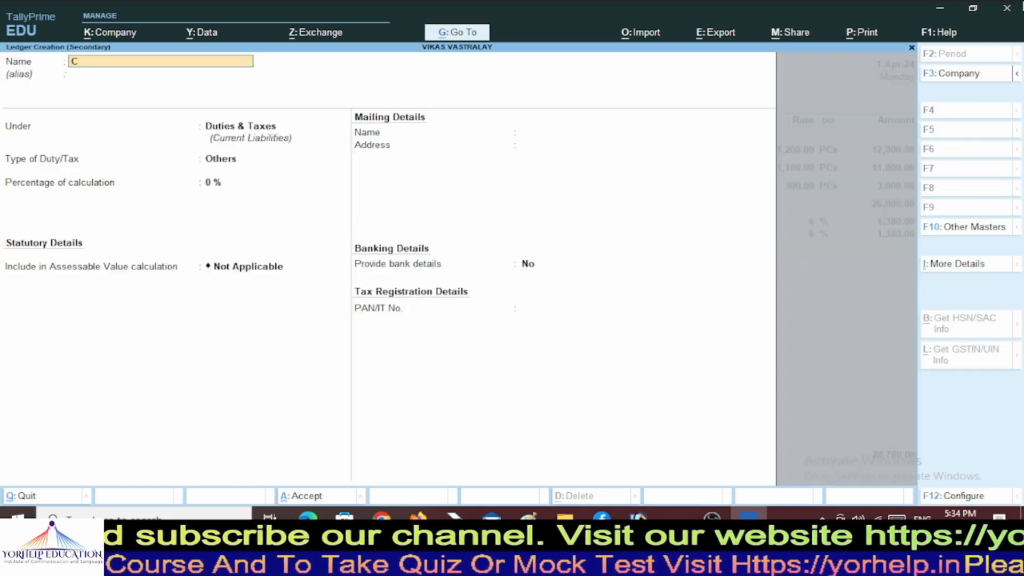
{"action": "type", "text": "GST 2"}
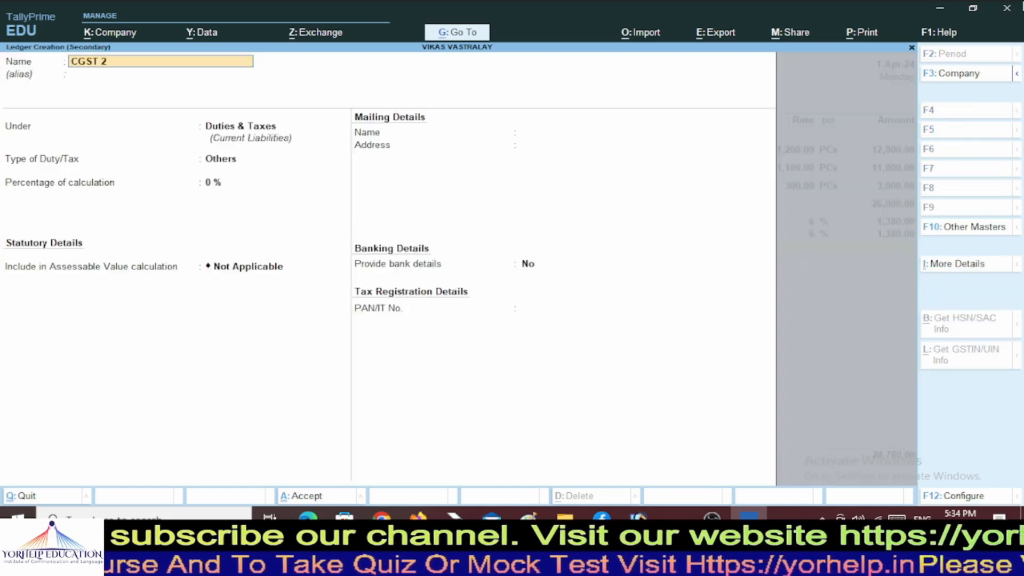
{"action": "type", "text": ".5%"}
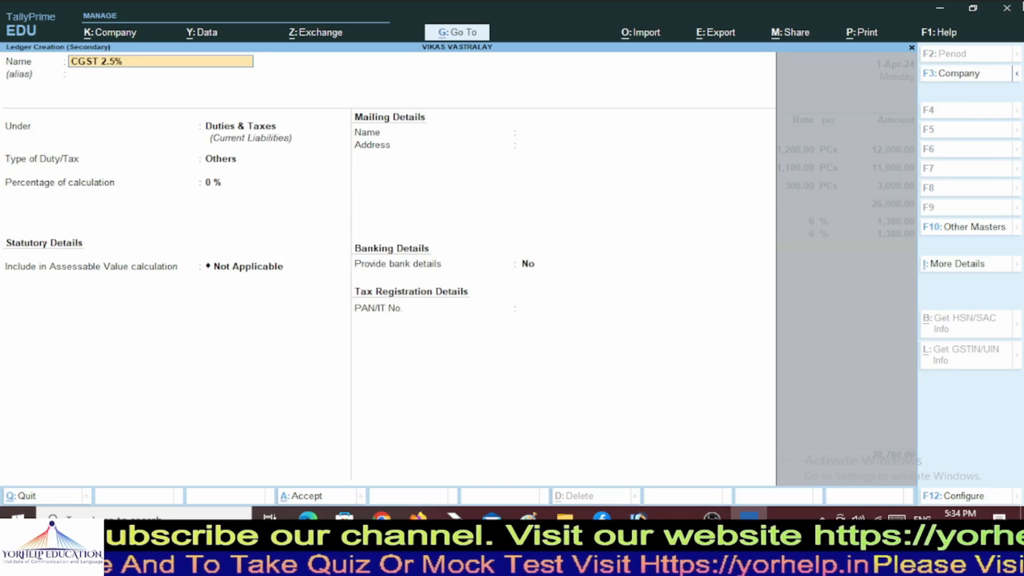
{"action": "key", "text": "Return"}
{"action": "key", "text": "Return"}
{"action": "key", "text": "Return"}
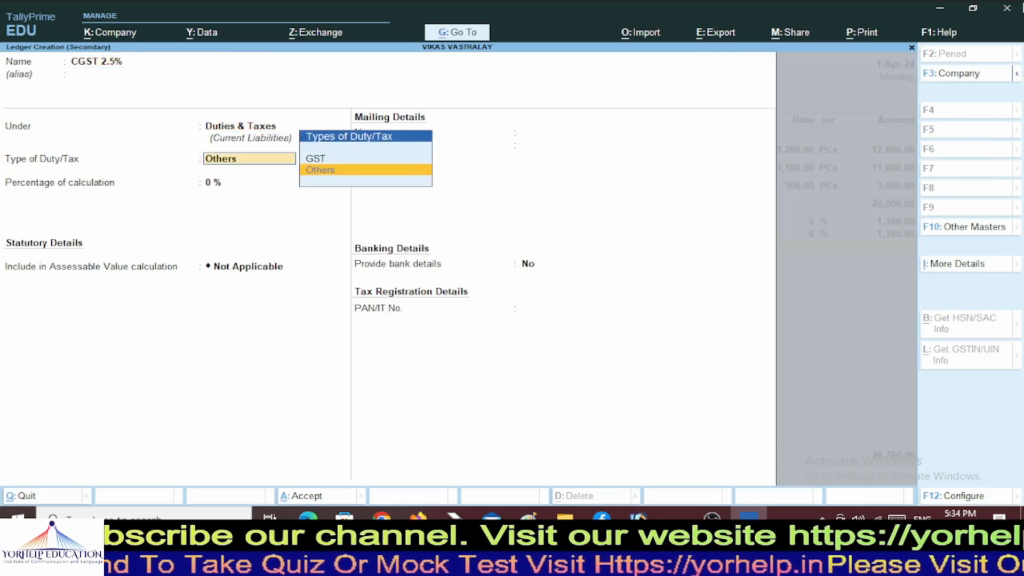
{"action": "key", "text": "Up"}
{"action": "key", "text": "Return"}
{"action": "key", "text": "Down"}
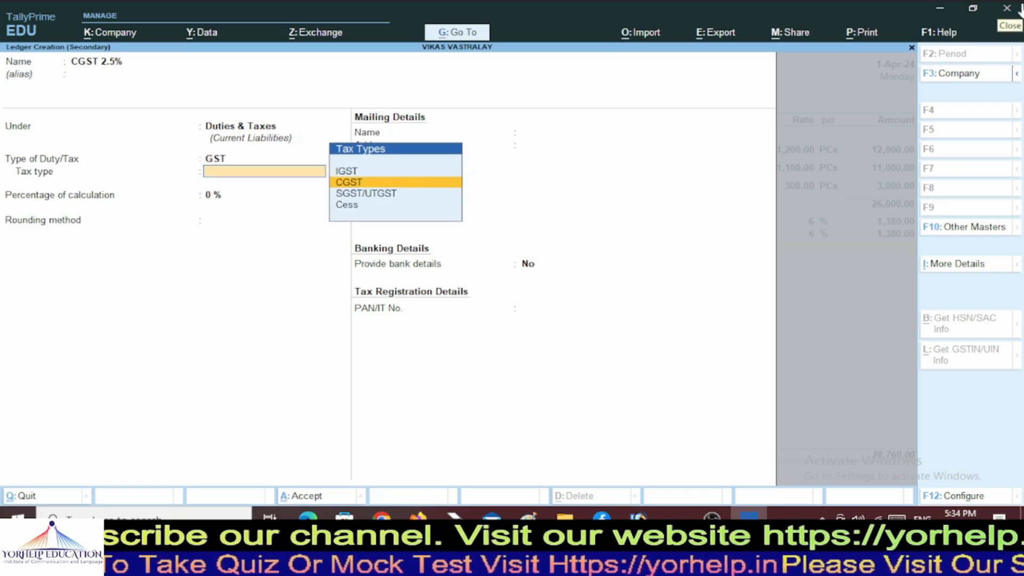
{"action": "key", "text": "Return"}
{"action": "type", "text": "2.5"}
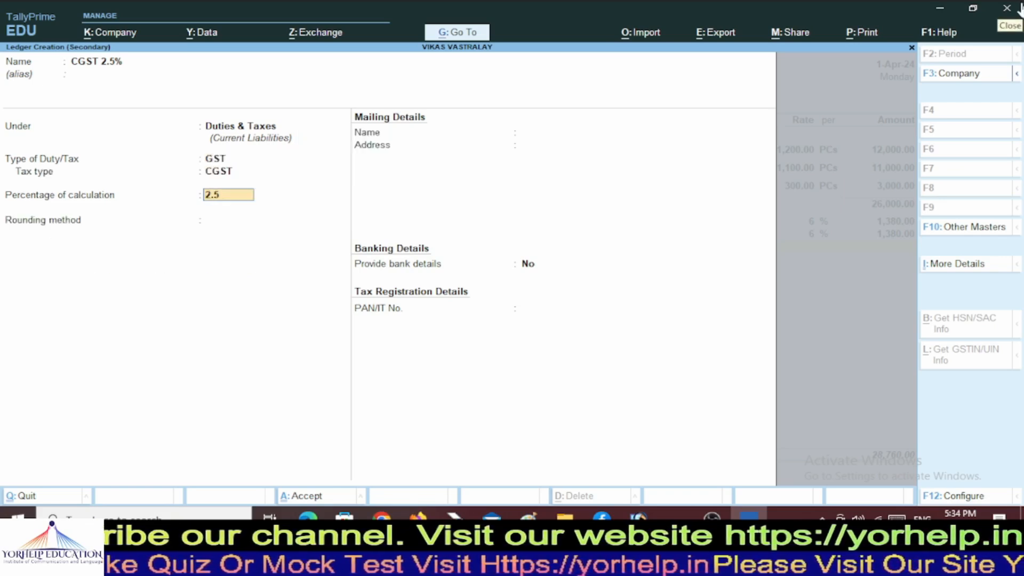
{"action": "key", "text": "Return"}
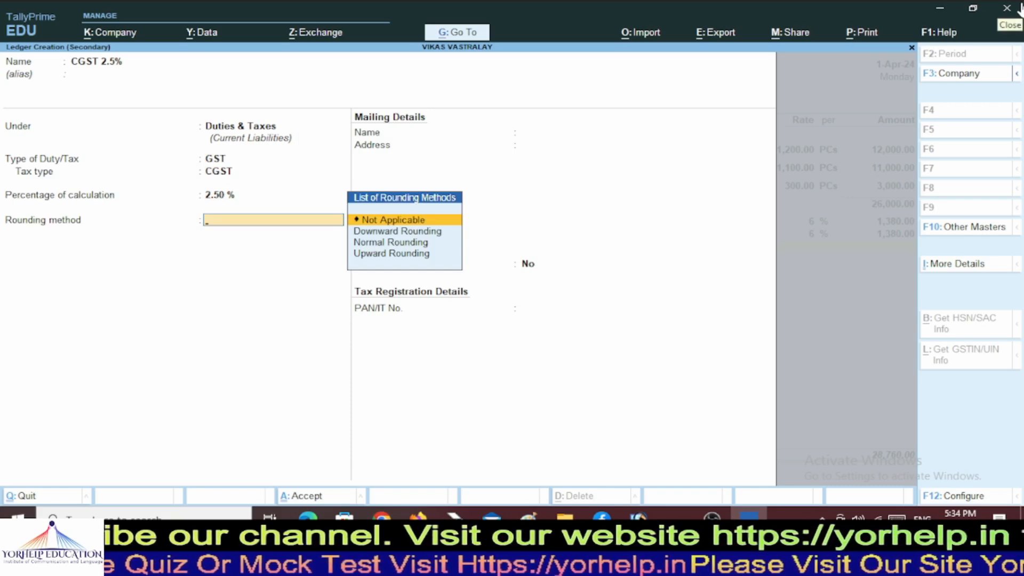
{"action": "key", "text": "Return"}
{"action": "key", "text": "Return"}
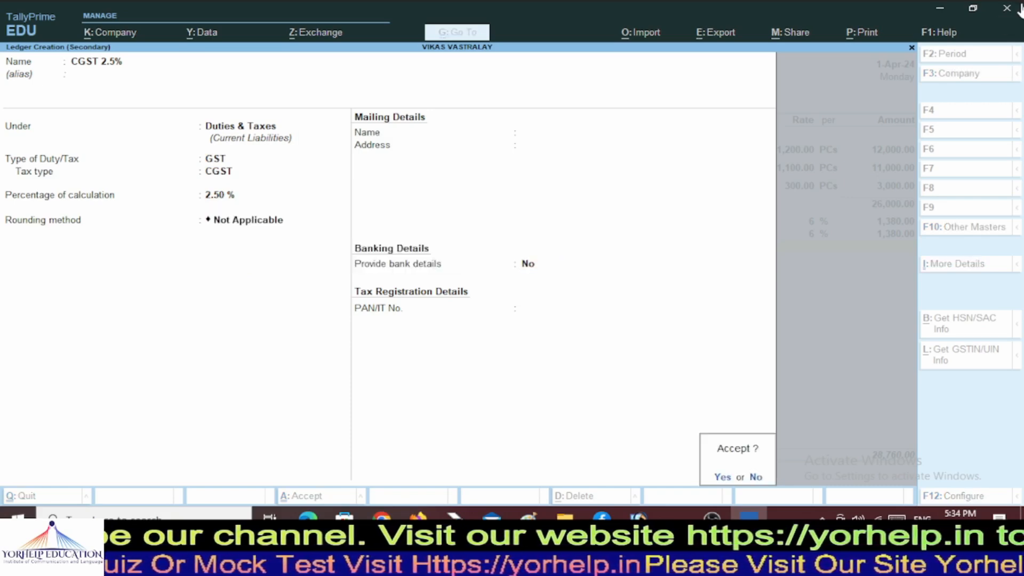
{"action": "key", "text": "Return"}
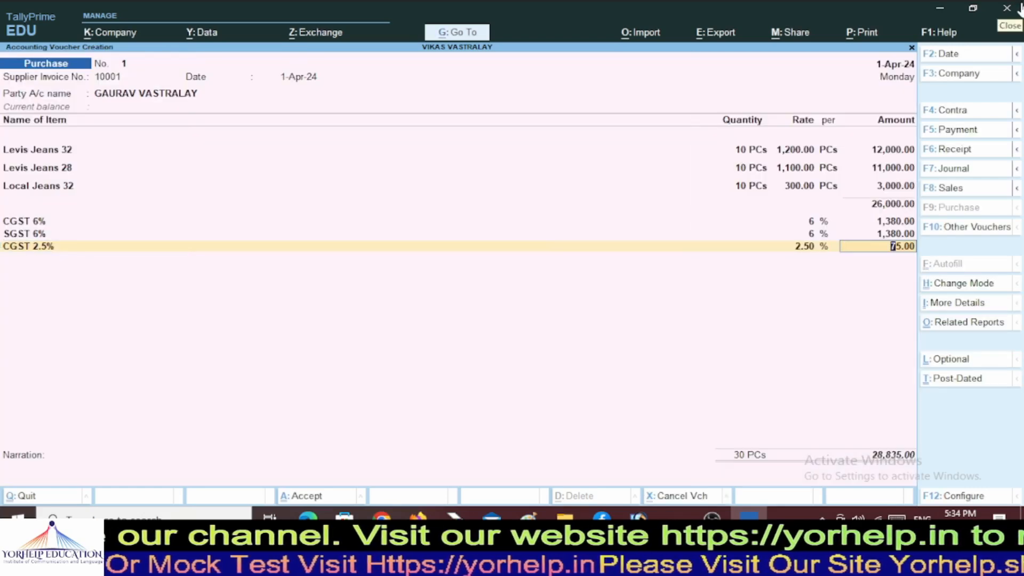
{"action": "key", "text": "Return"}
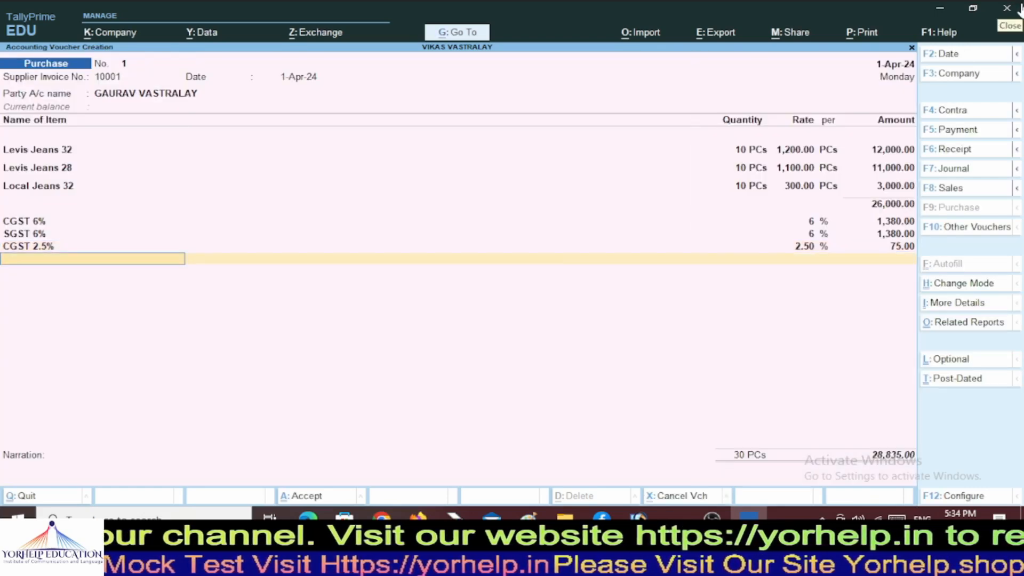
Start a new ledger named SGST 2.5%, clearing the stray typed characters.
{"action": "type", "text": "CGS"}
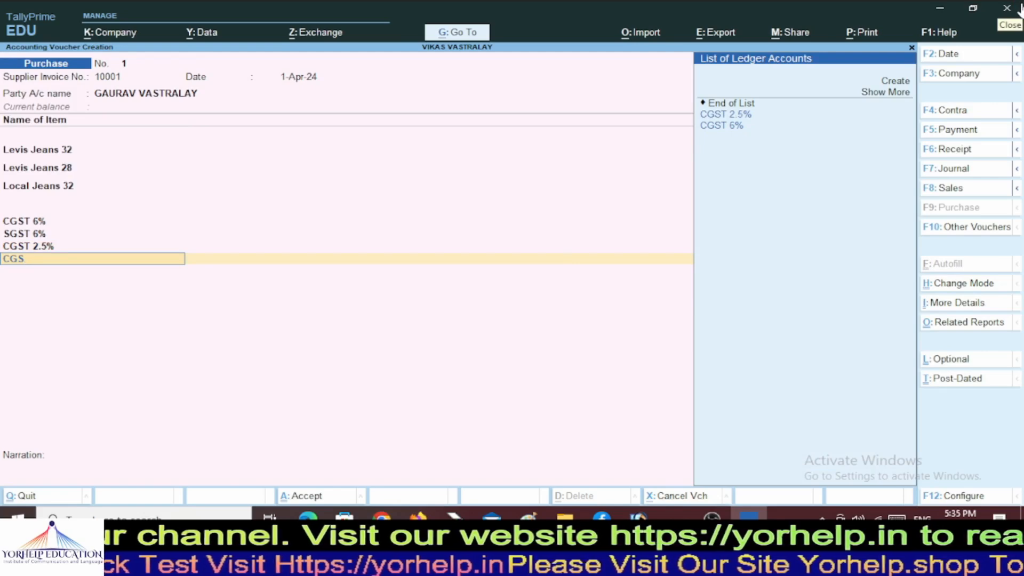
{"action": "key", "text": "BackSpace"}
{"action": "key", "text": "BackSpace"}
{"action": "key", "text": "BackSpace"}
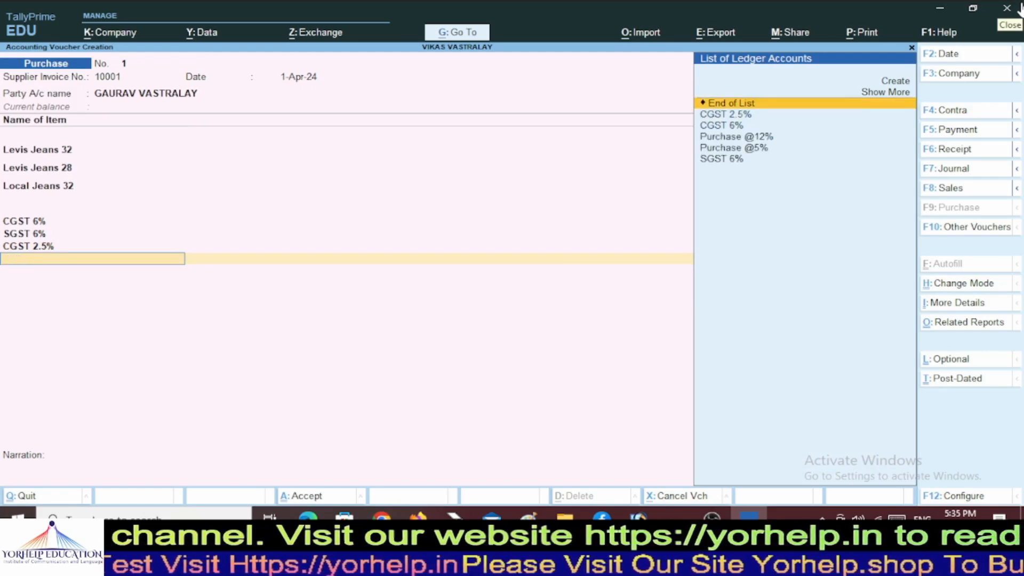
{"action": "key", "text": "Up"}
{"action": "key", "text": "Up"}
{"action": "key", "text": "Return"}
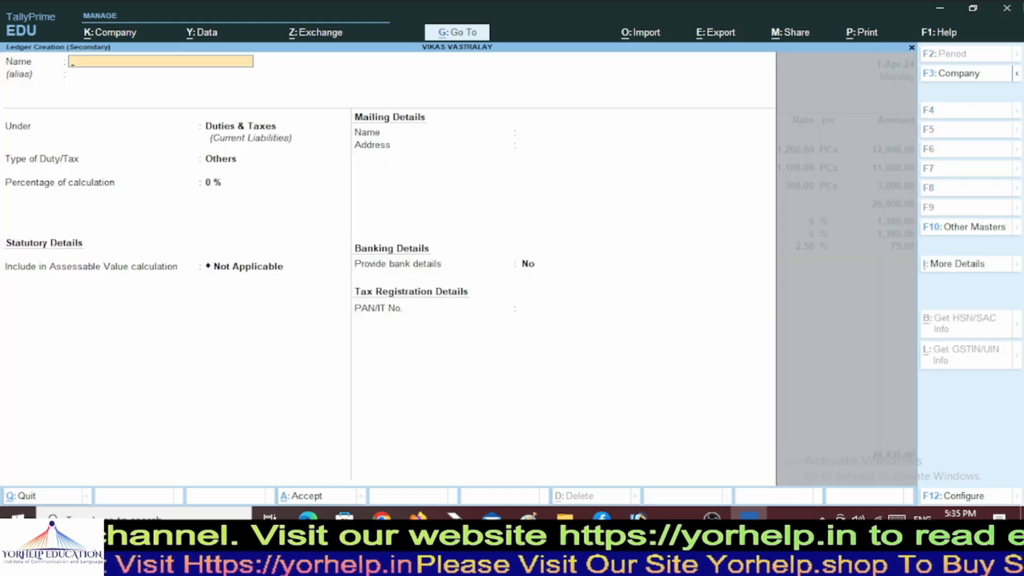
{"action": "type", "text": "C"}
{"action": "key", "text": "BackSpace"}
{"action": "type", "text": "SGST"}
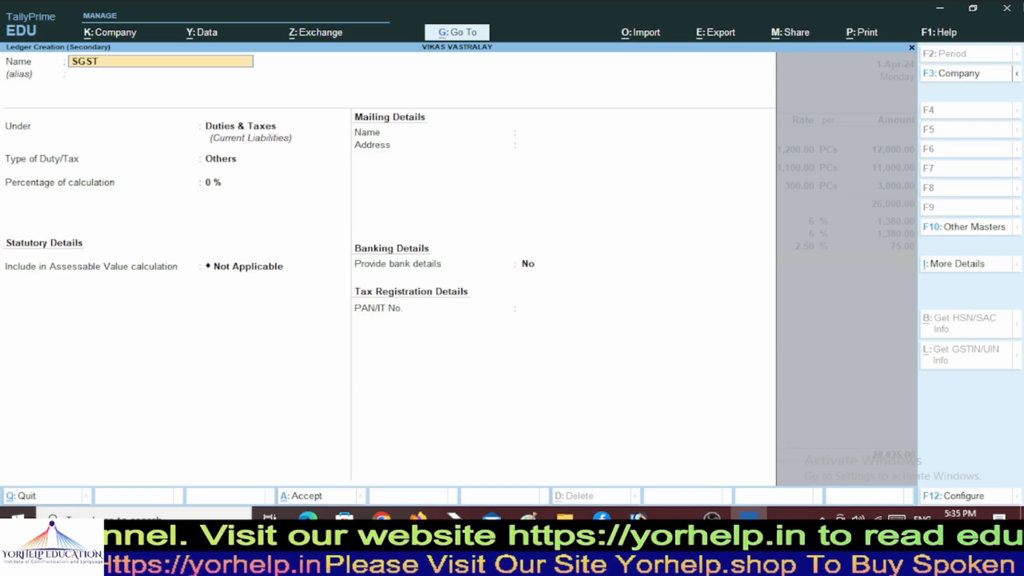
{"action": "type", "text": " 2.5"}
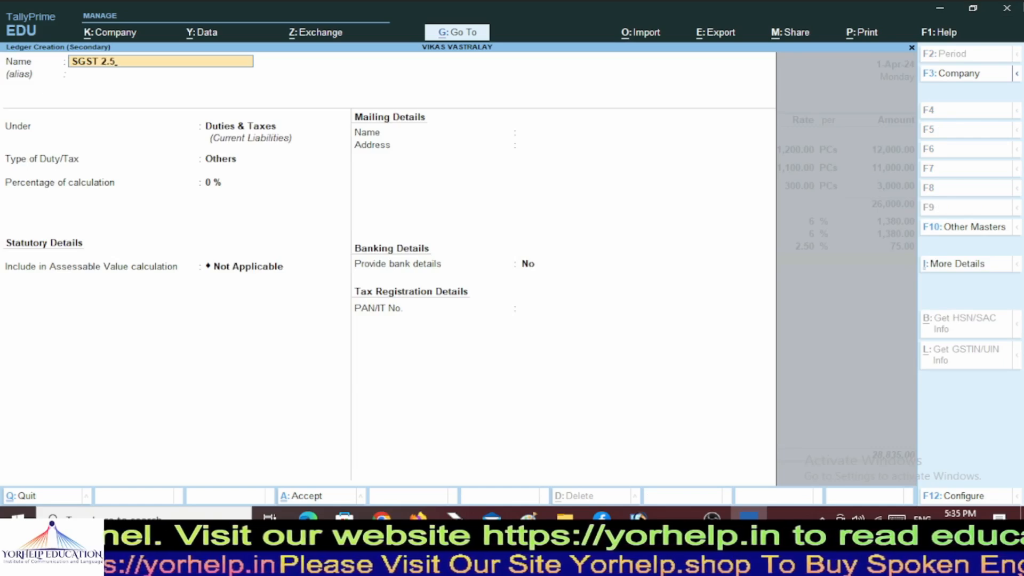
{"action": "type", "text": "%"}
{"action": "key", "text": "Return"}
{"action": "key", "text": "Return"}
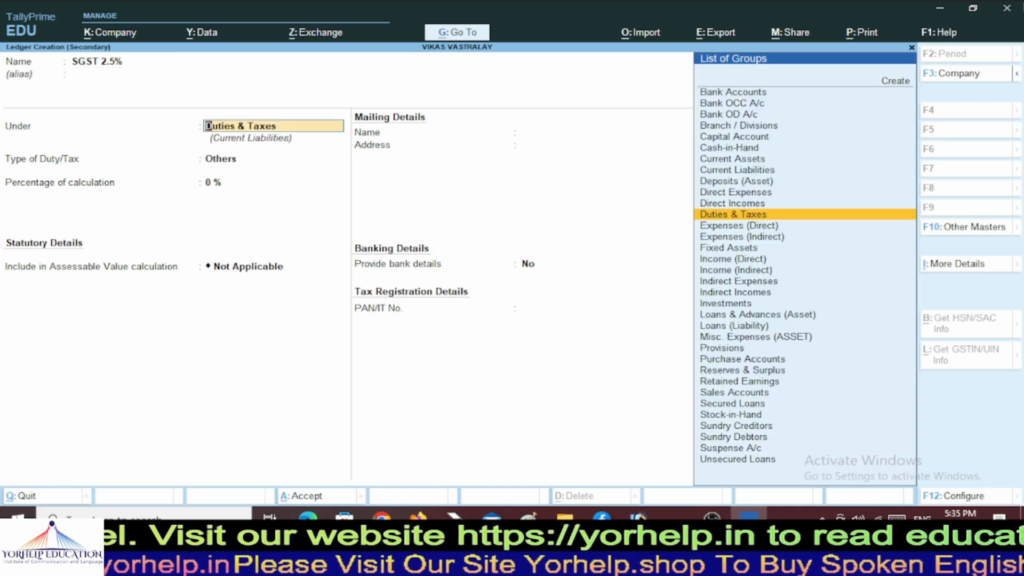
Set SGST 2.5% under Duties & Taxes as GST, SGST/UTGST at 2.50%, and save it.
{"action": "key", "text": "Return"}
{"action": "key", "text": "Up"}
{"action": "key", "text": "Return"}
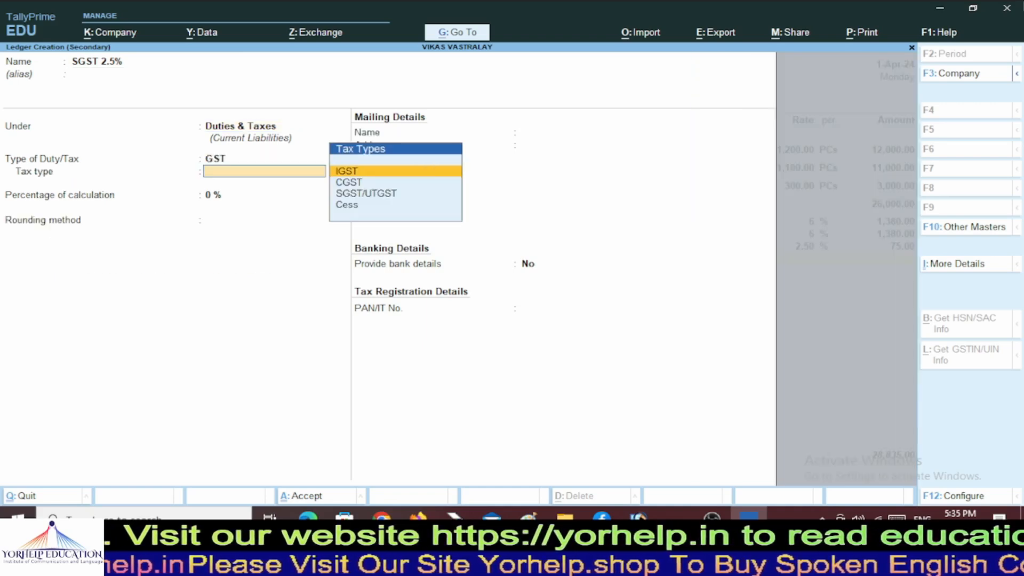
{"action": "key", "text": "Down"}
{"action": "key", "text": "Down"}
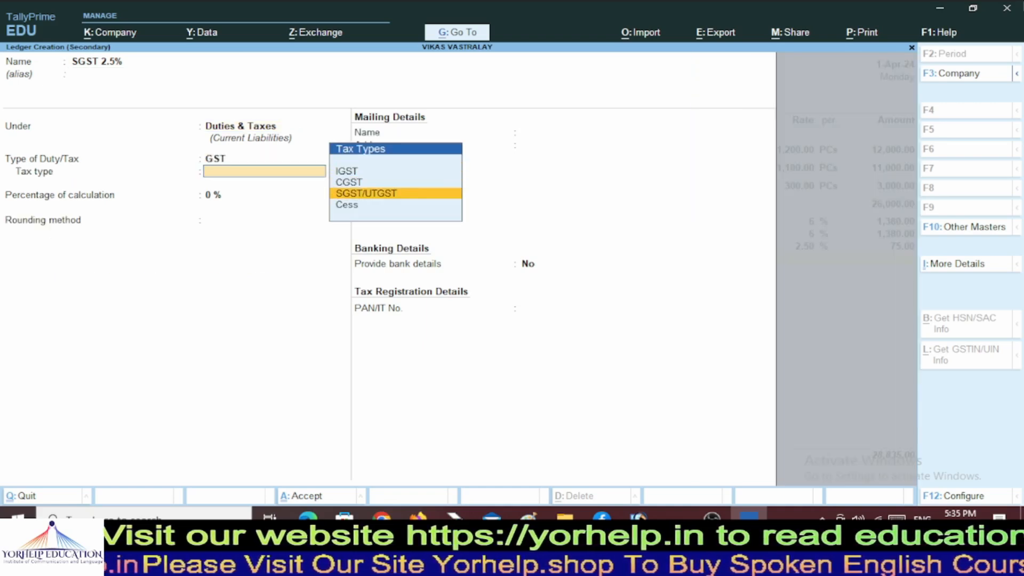
{"action": "key", "text": "Return"}
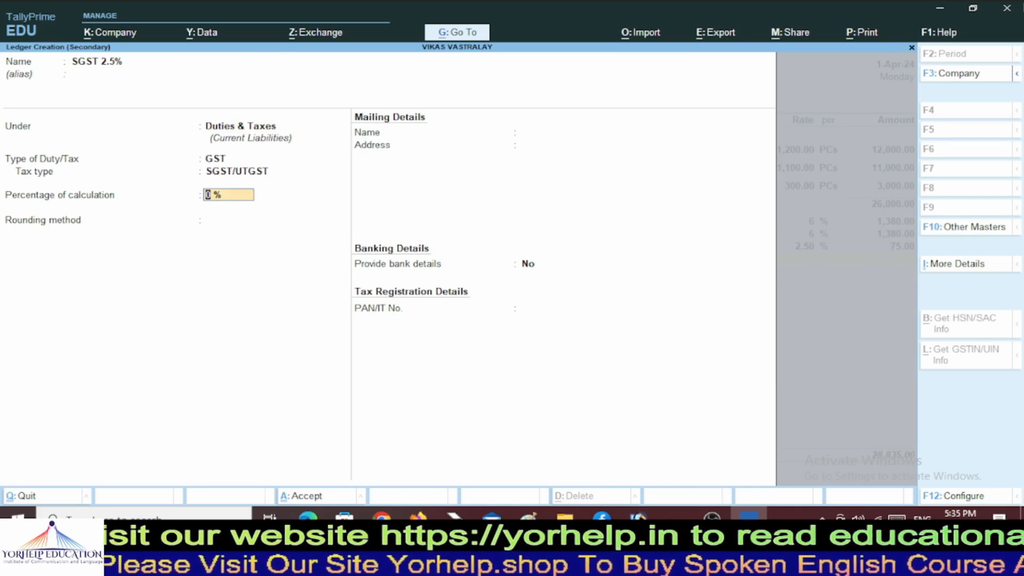
{"action": "type", "text": "2.5"}
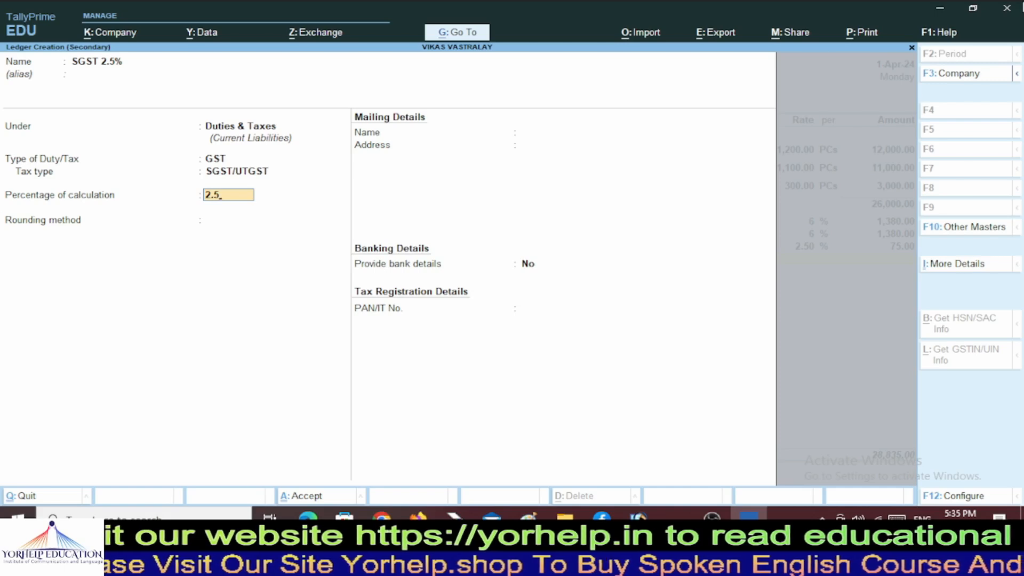
{"action": "key", "text": "Return"}
{"action": "key", "text": "Return"}
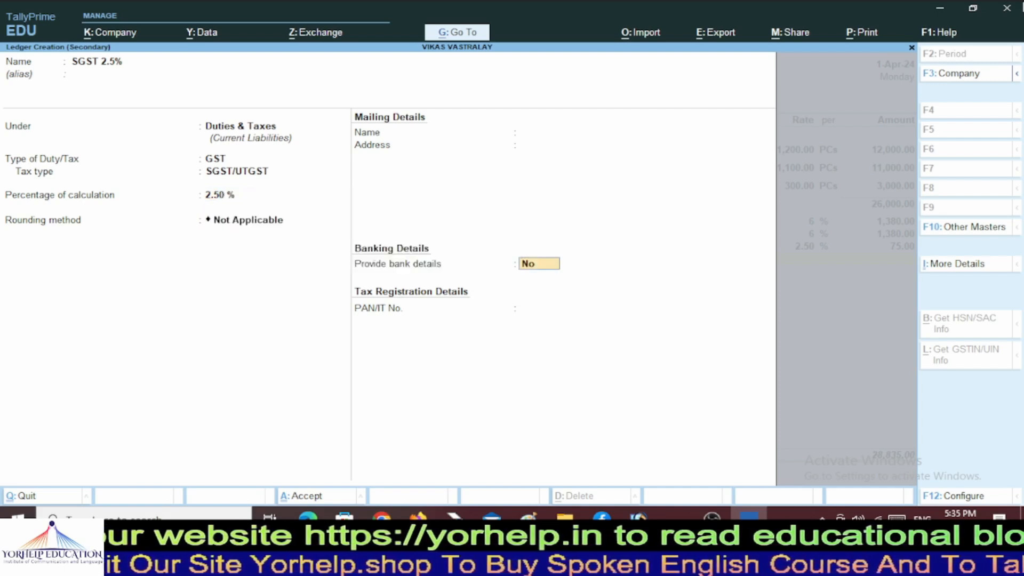
{"action": "key", "text": "Return"}
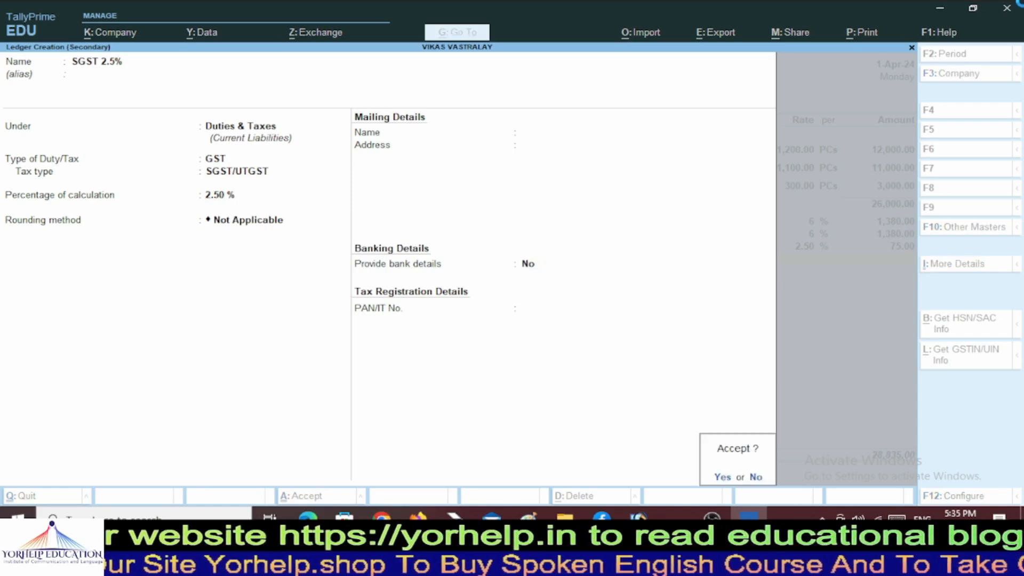
{"action": "key", "text": "Return"}
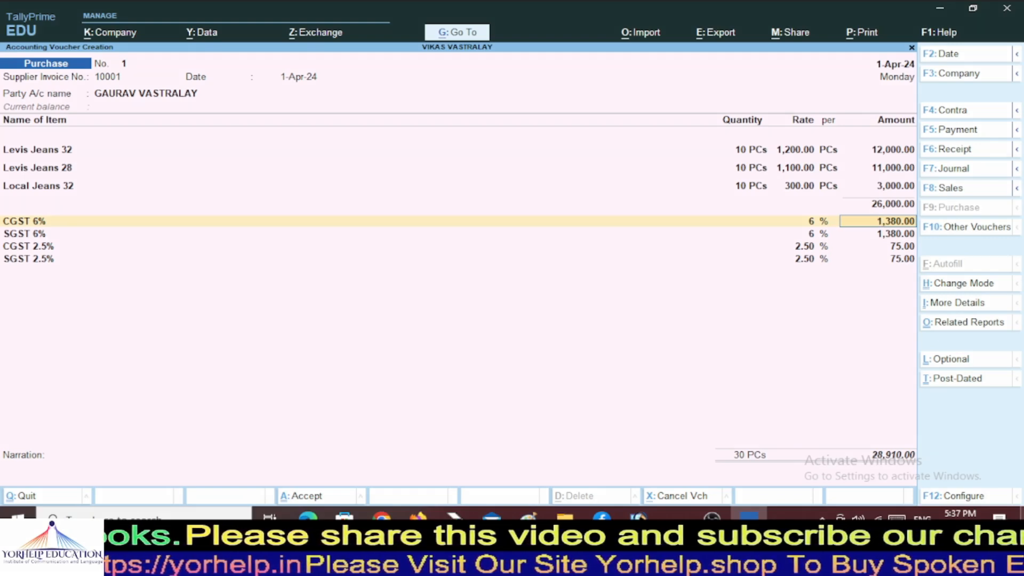
Accept the remaining CGST/SGST rows for a 28,910.00 total and call up the Print menu.
{"action": "key", "text": "Return"}
{"action": "key", "text": "Return"}
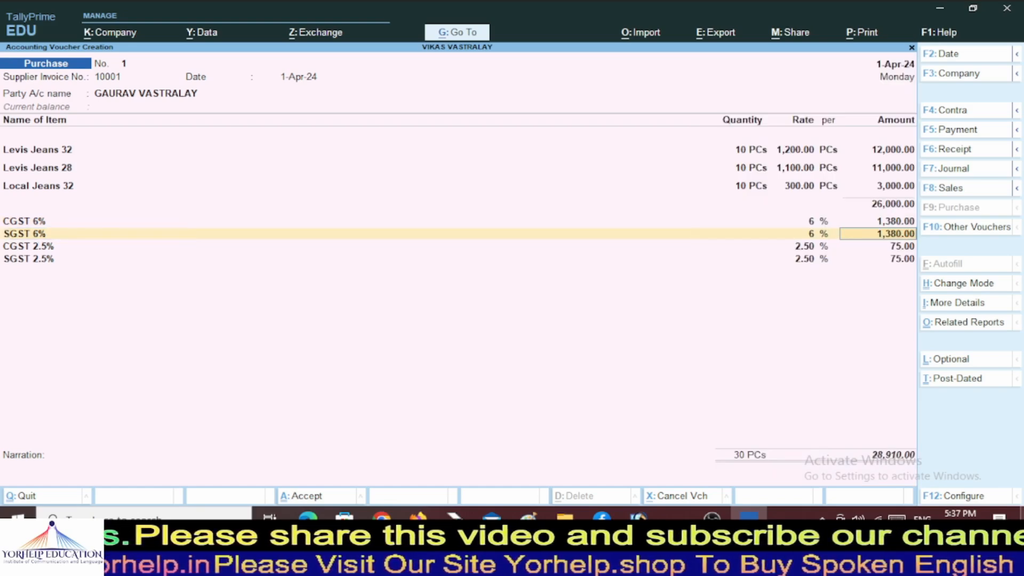
{"action": "key", "text": "Return"}
{"action": "key", "text": "Return"}
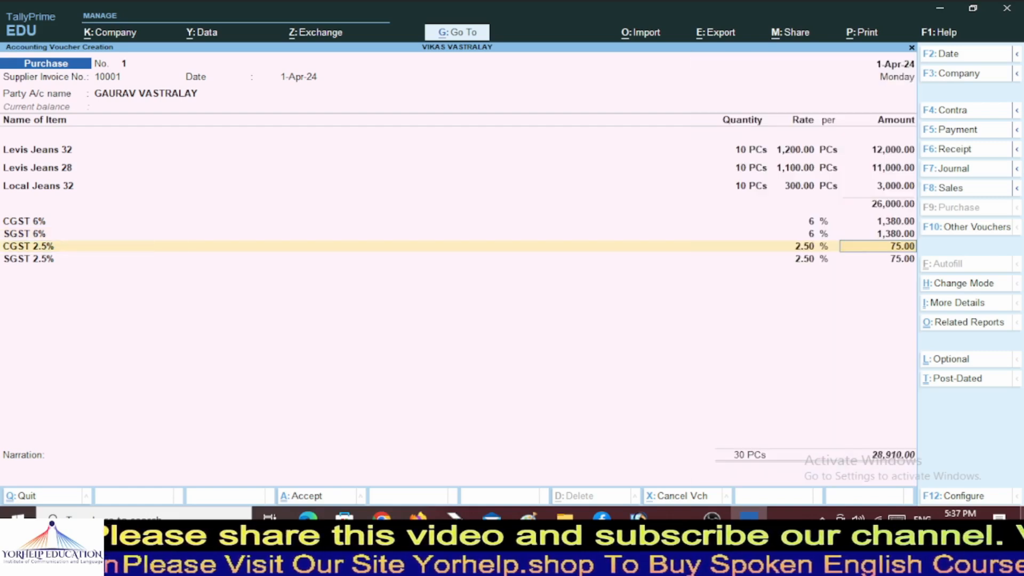
{"action": "key", "text": "Return"}
{"action": "key", "text": "Return"}
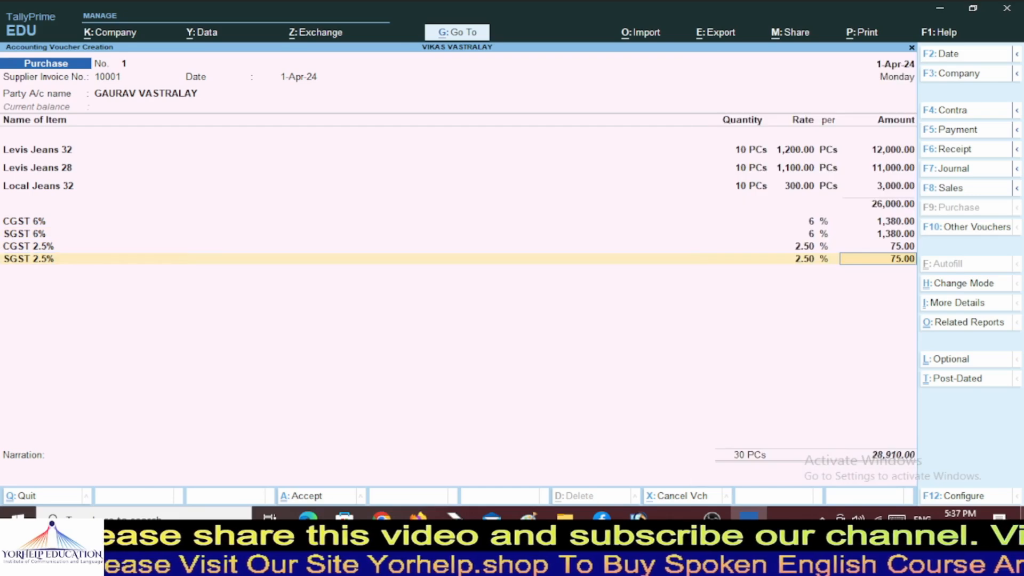
{"action": "key", "text": "Return"}
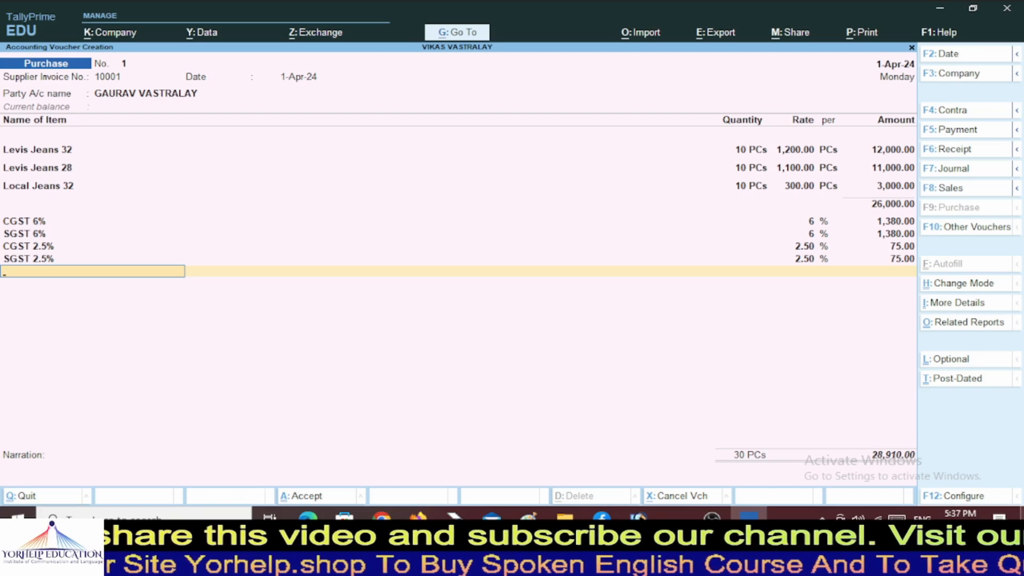
{"action": "key", "text": "alt+p"}
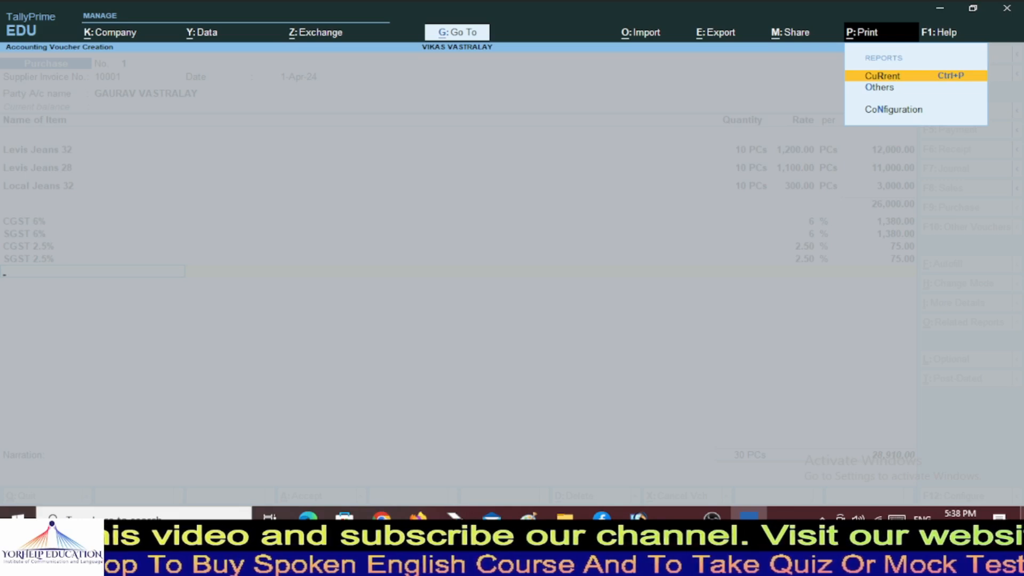
Preview the current purchase voucher as a printed invoice.
{"action": "key", "text": "Return"}
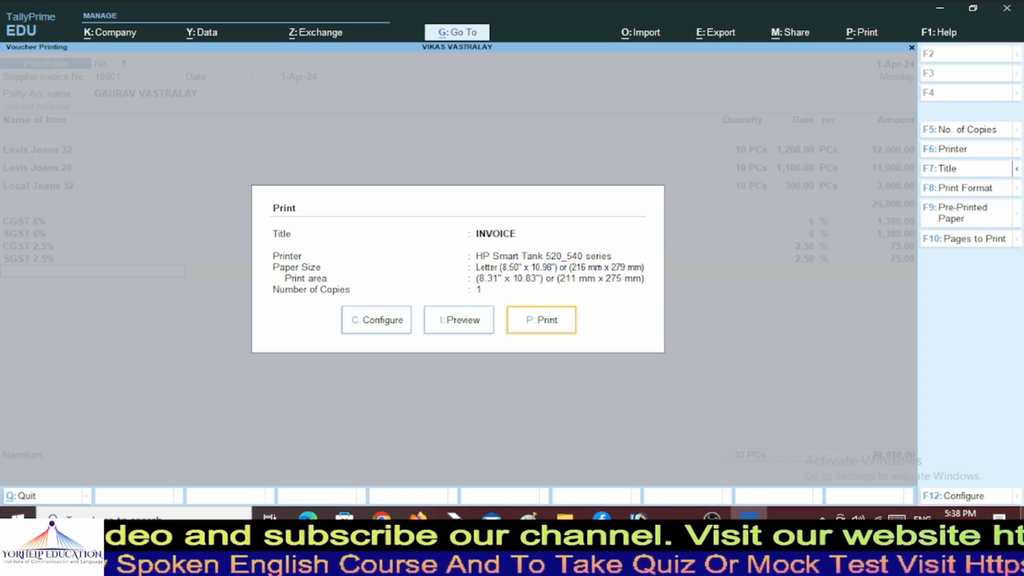
{"action": "key", "text": "Left"}
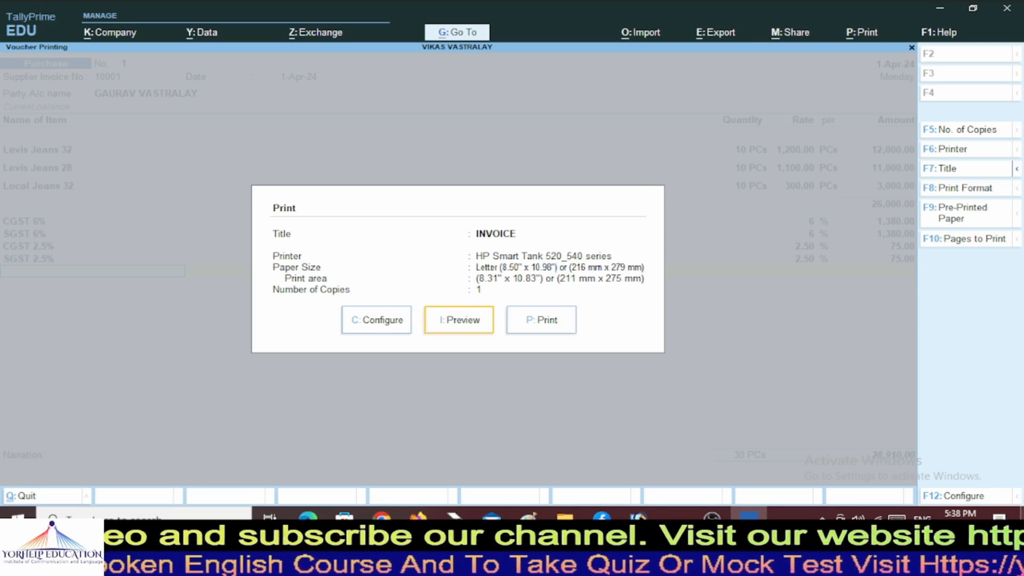
{"action": "key", "text": "Return"}
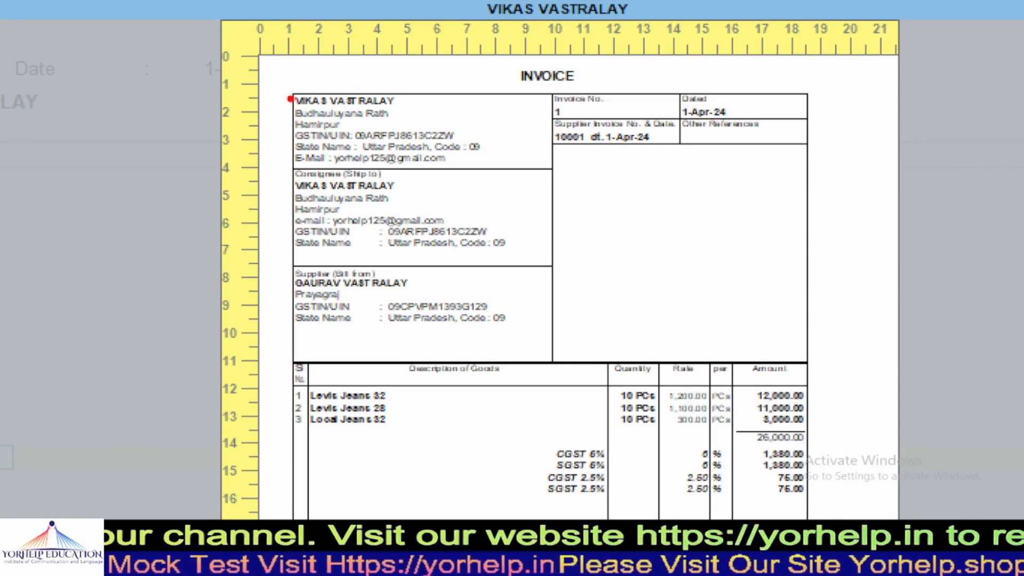
{"action": "left_click_drag", "start_coordinate": [295, 112], "coordinate": [393, 112]}
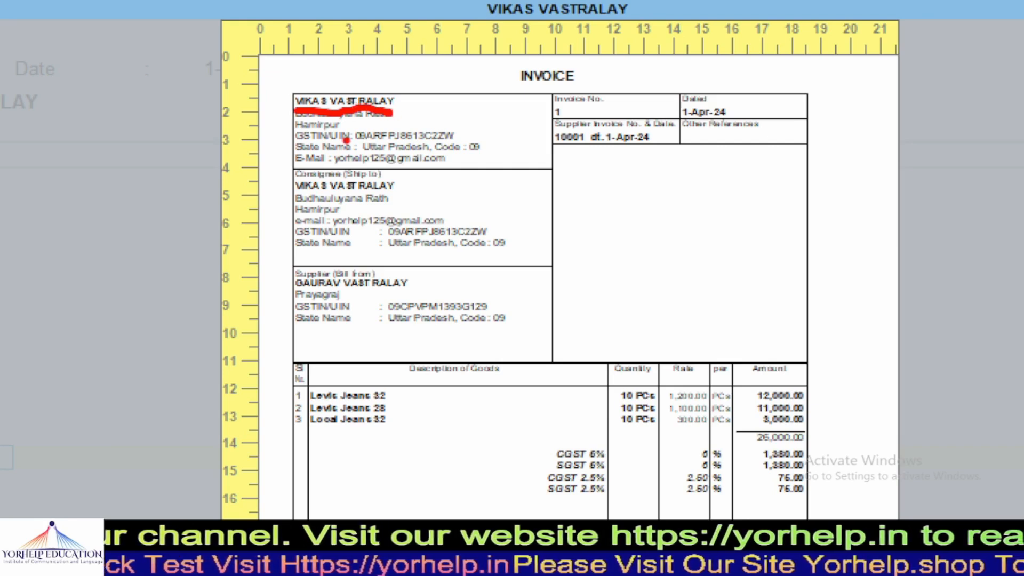
{"action": "left_click_drag", "start_coordinate": [320, 114], "coordinate": [268, 144]}
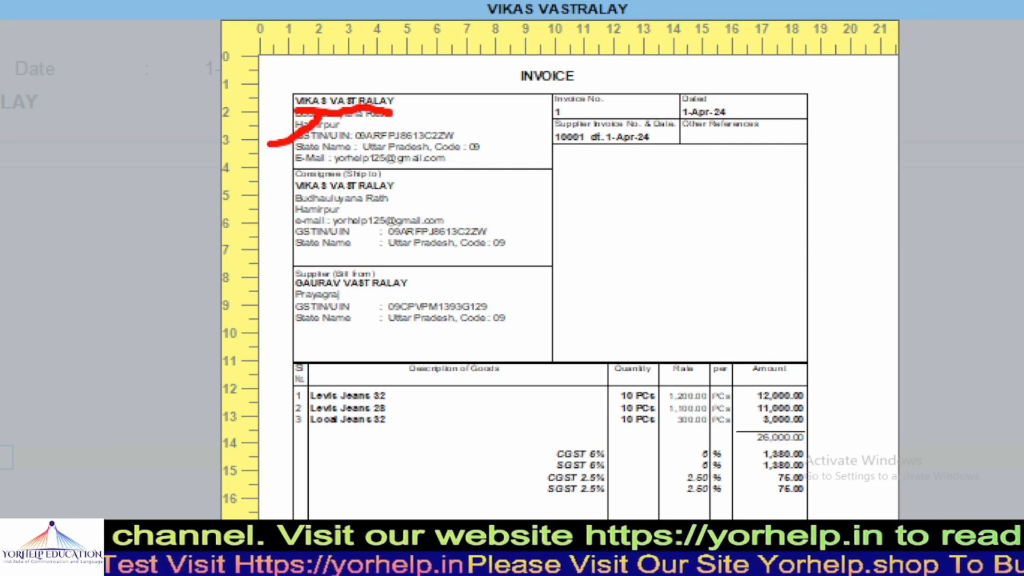
{"action": "left_click_drag", "start_coordinate": [274, 192], "coordinate": [292, 181]}
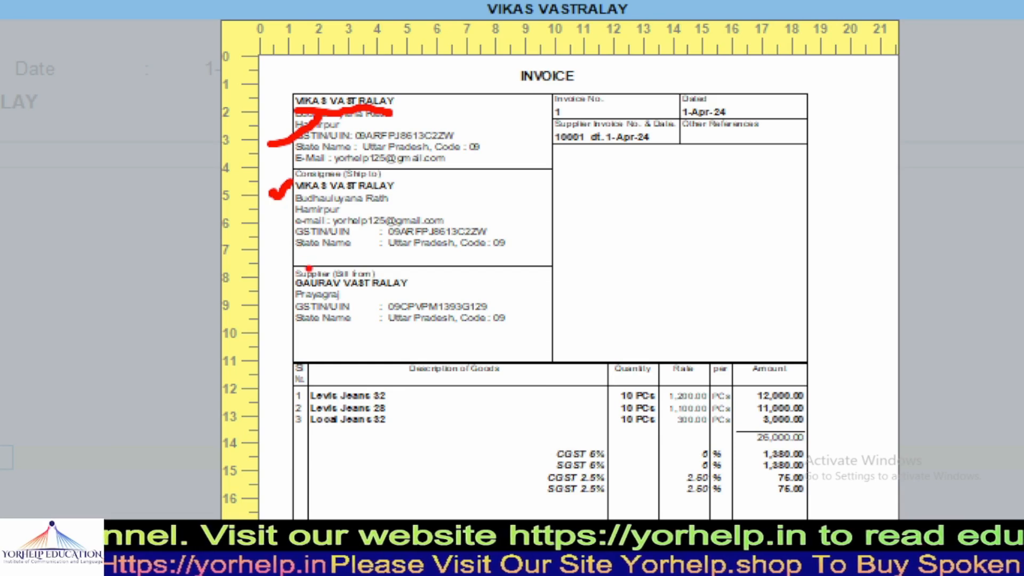
{"action": "left_click_drag", "start_coordinate": [272, 278], "coordinate": [318, 242]}
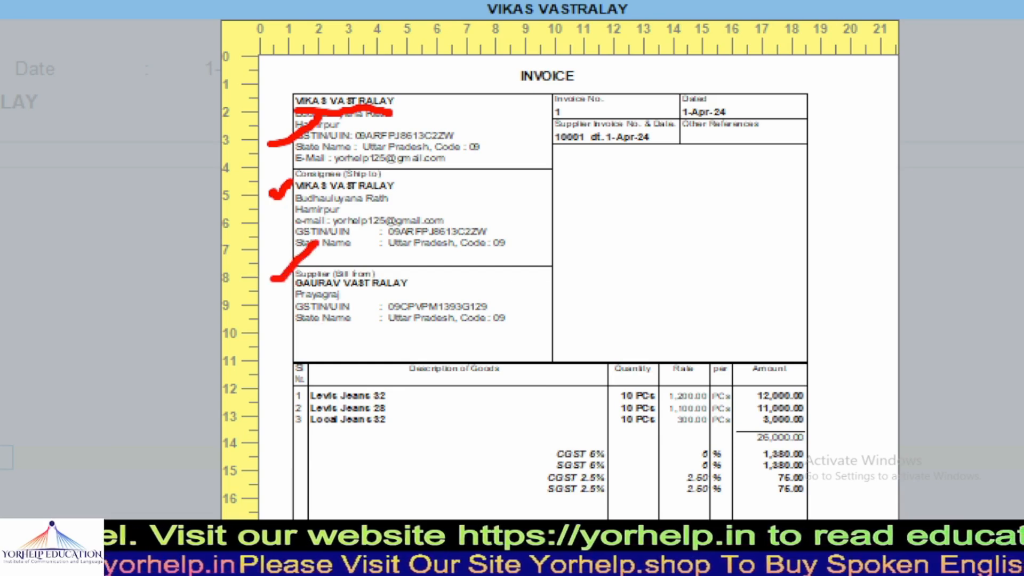
{"action": "left_click_drag", "start_coordinate": [273, 112], "coordinate": [362, 47]}
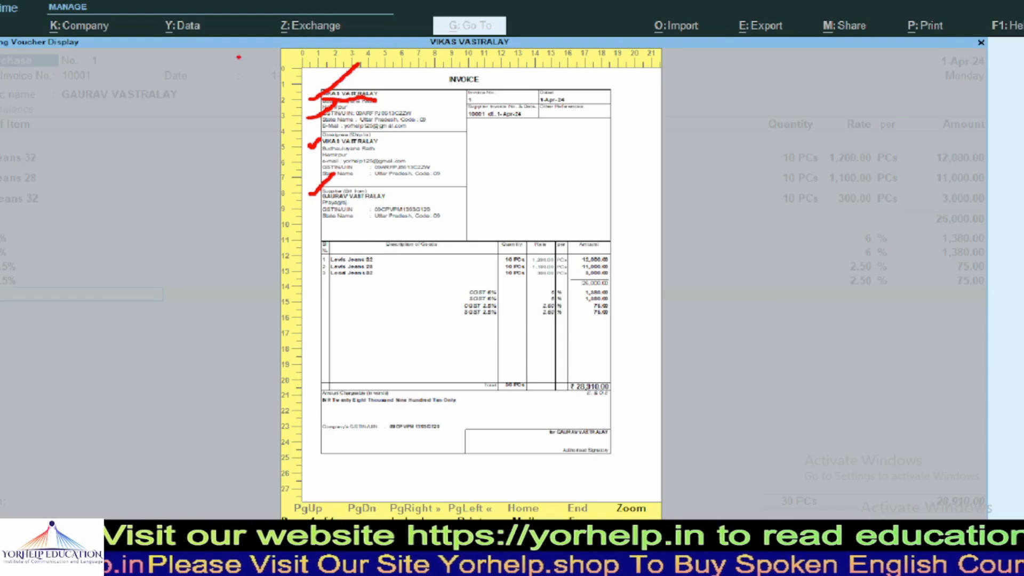
{"action": "left_click_drag", "start_coordinate": [380, 261], "coordinate": [397, 272]}
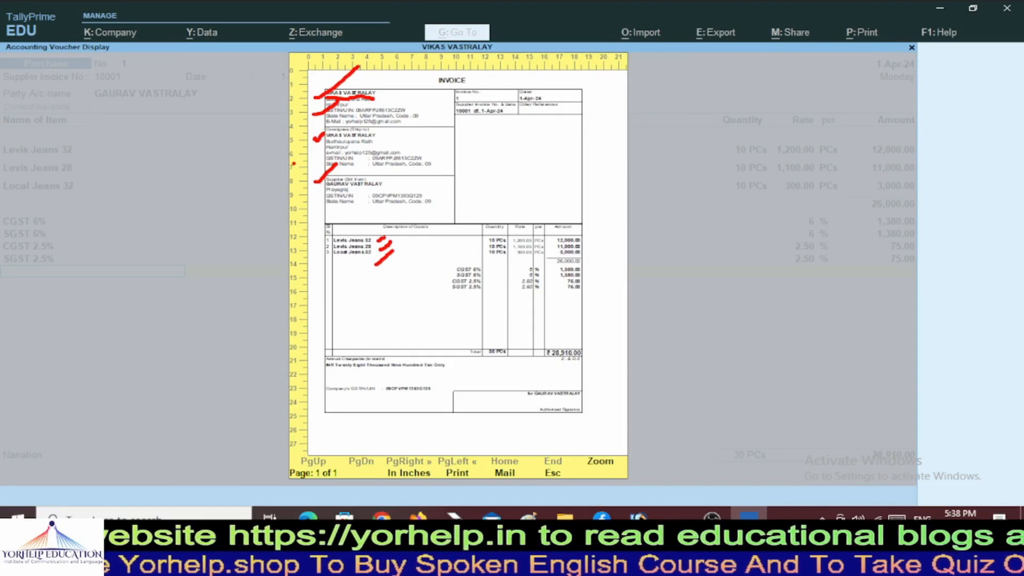
Check the invoice preview at full size, then send it to print.
{"action": "key", "text": "Escape"}
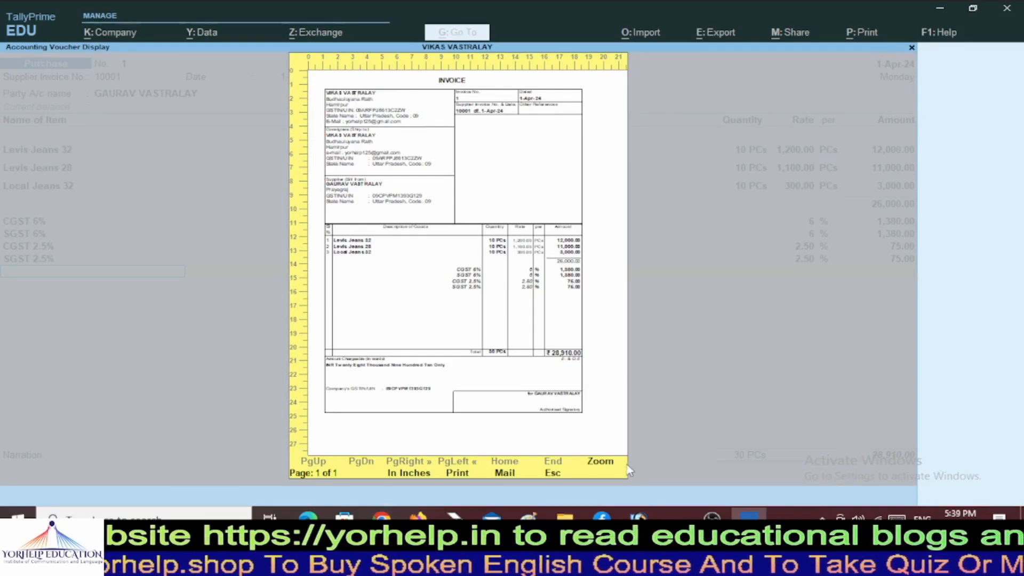
{"action": "left_click", "coordinate": [601, 462]}
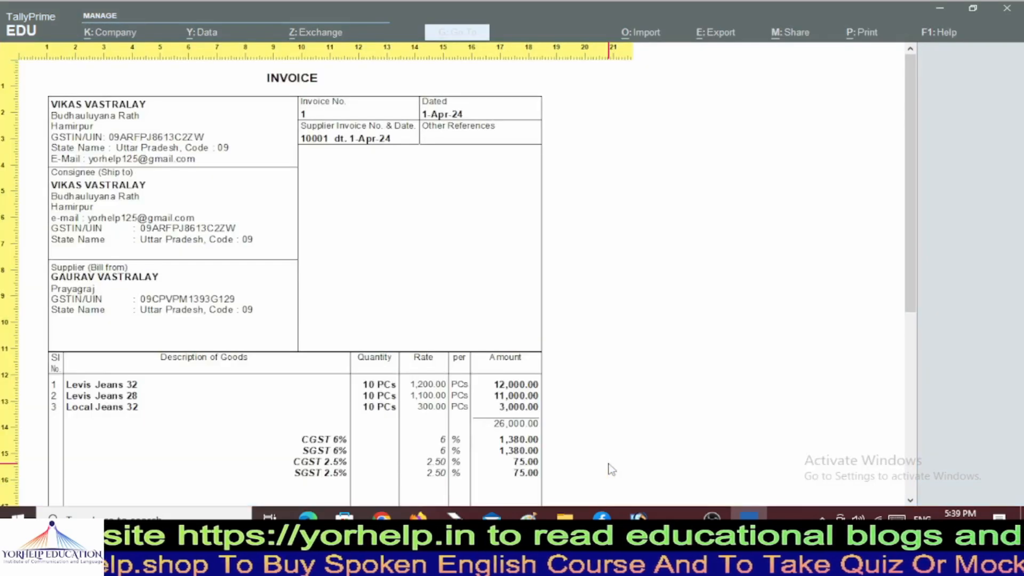
{"action": "scroll", "coordinate": [405, 281], "scroll_direction": "down", "scroll_amount": 4}
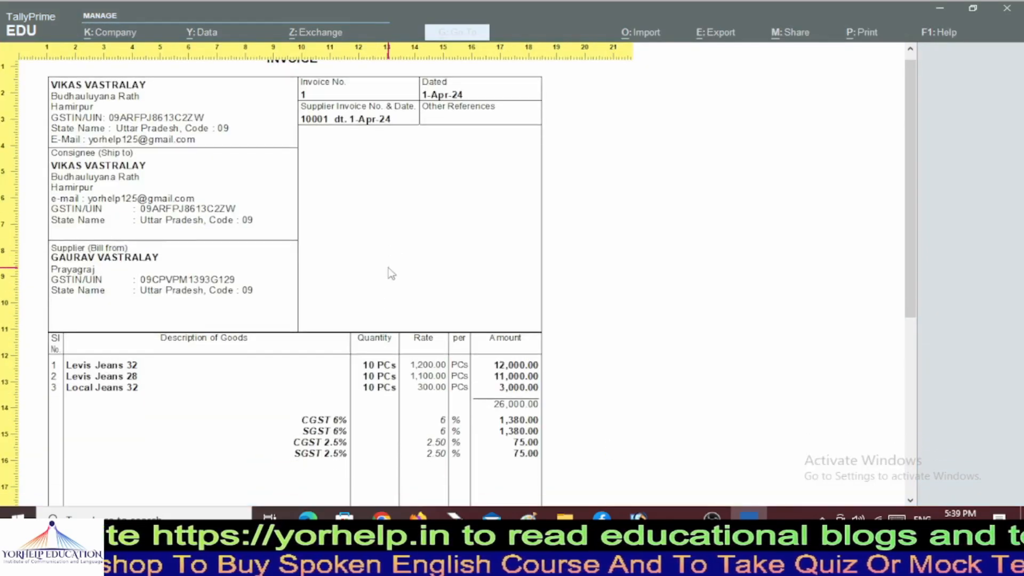
{"action": "scroll", "coordinate": [771, 176], "scroll_direction": "up", "scroll_amount": 3}
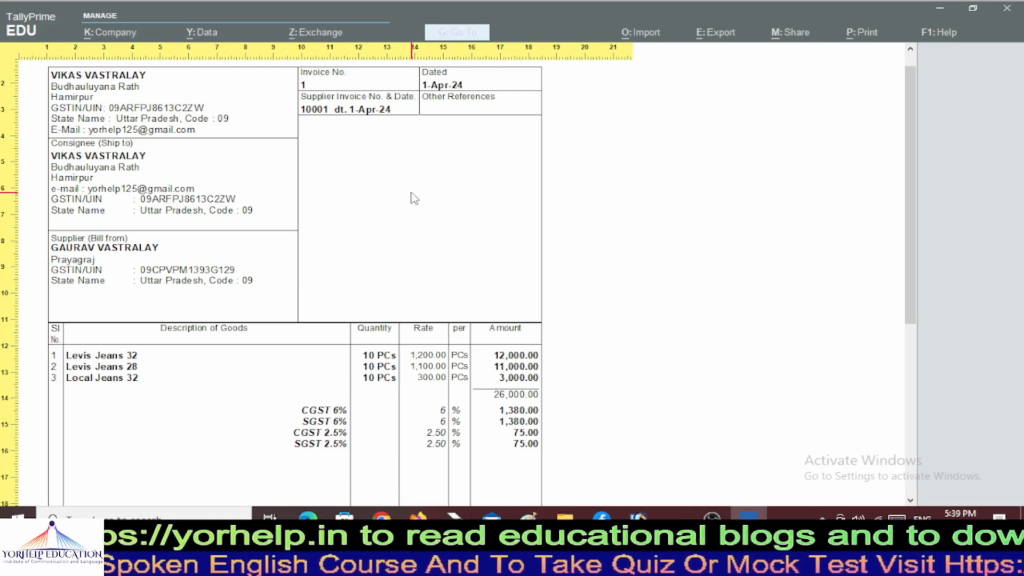
{"action": "key", "text": "Escape"}
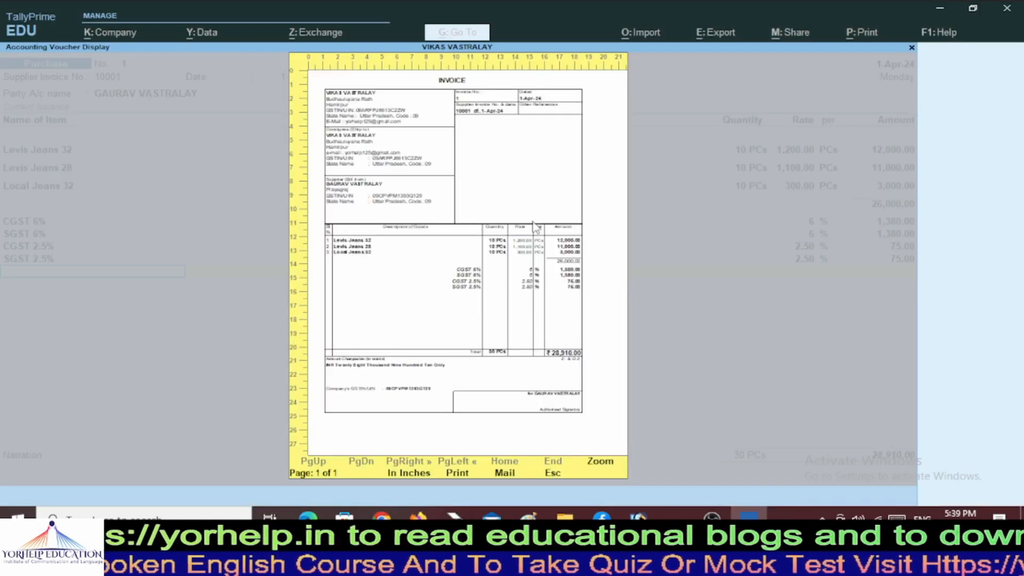
{"action": "left_click", "coordinate": [456, 473]}
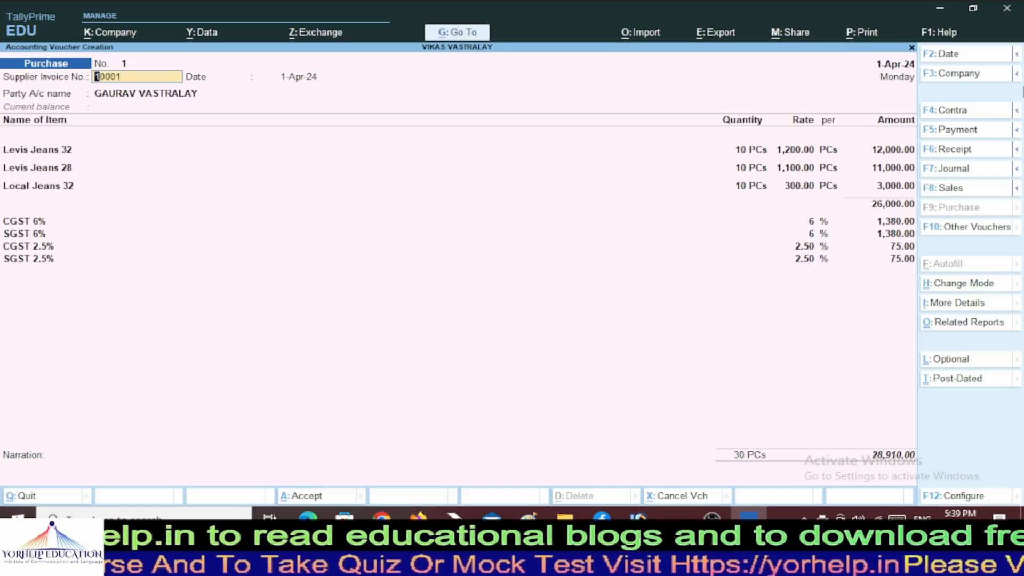
Review the print configuration options, then print purchase voucher No. 1 as an INVOICE.
{"action": "key", "text": "ctrl"}
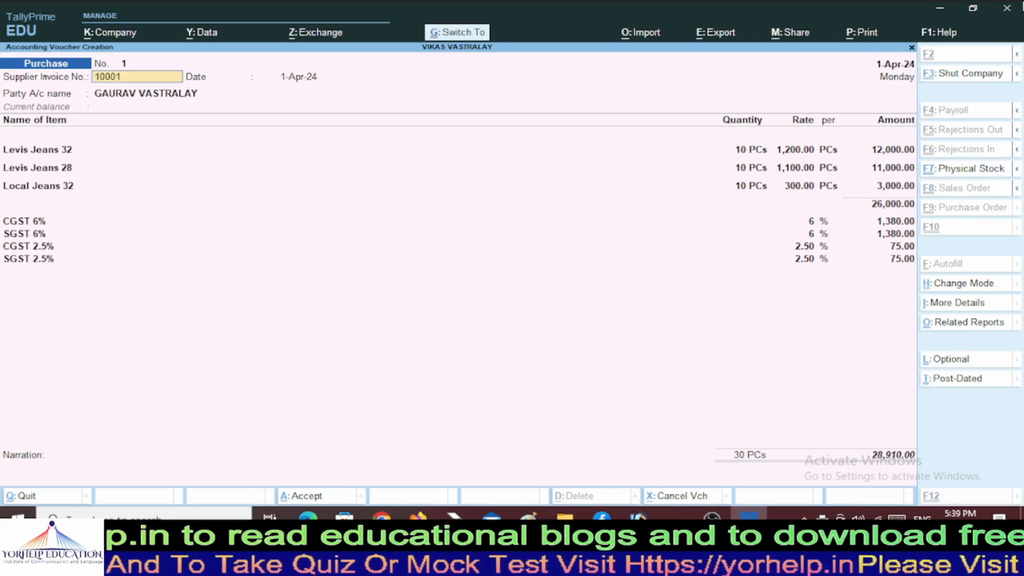
{"action": "key", "text": "ctrl+p"}
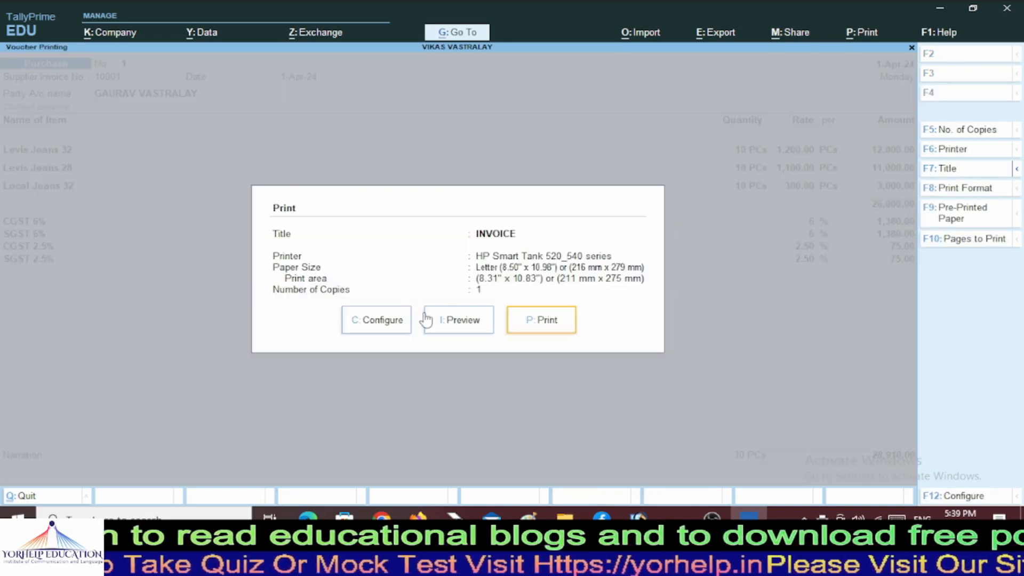
{"action": "left_click", "coordinate": [395, 323]}
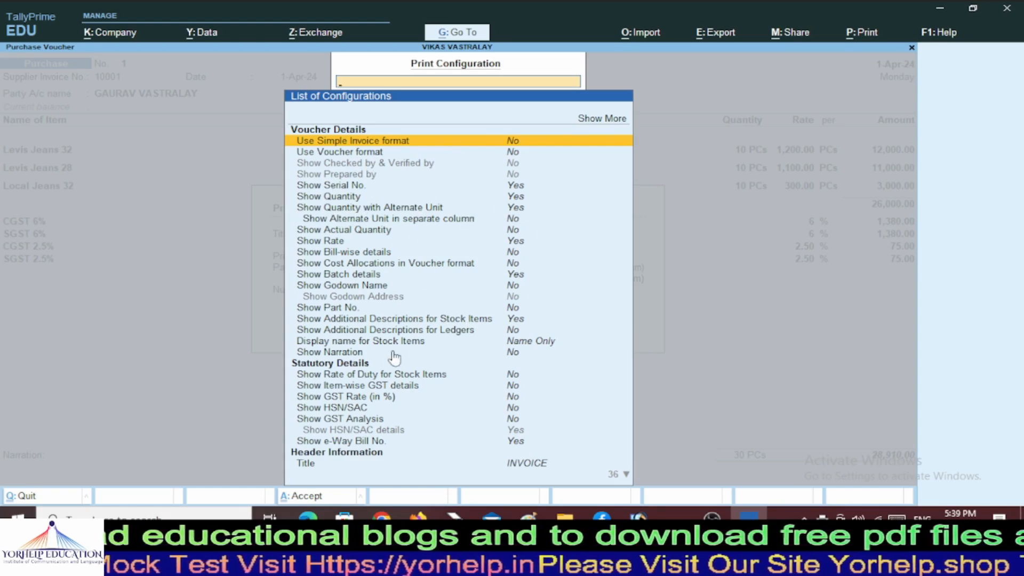
{"action": "key", "text": "Down"}
{"action": "key", "text": "Down"}
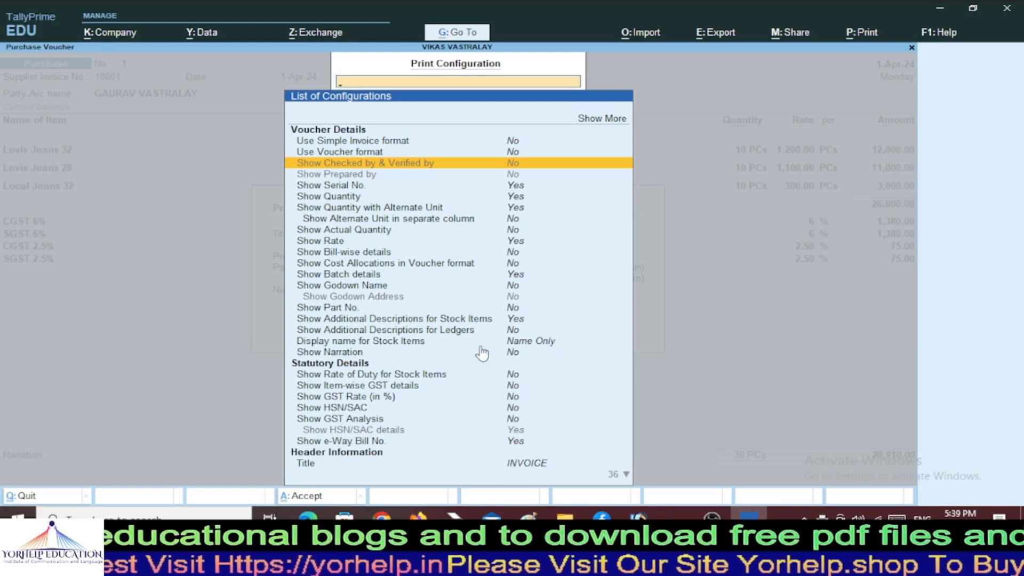
{"action": "key", "text": "Escape"}
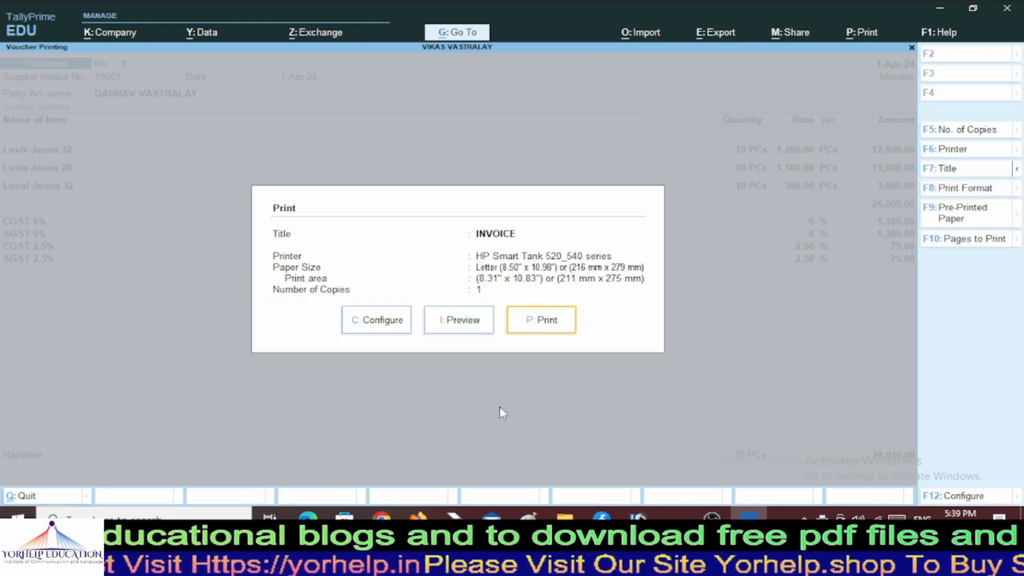
{"action": "left_click", "coordinate": [548, 333]}
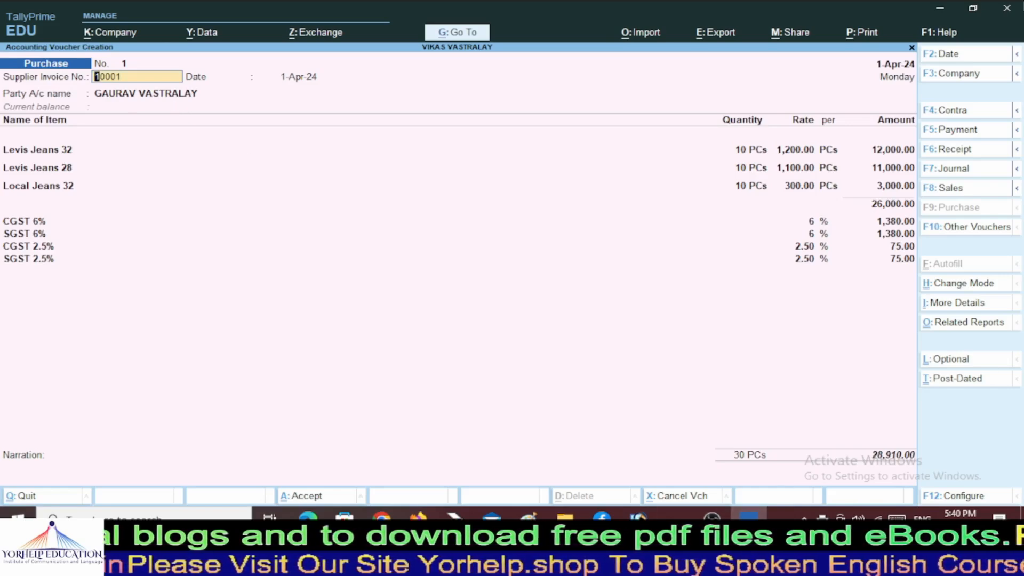
Accept purchase voucher No. 1 and switch the next voucher type to Sales with F8.
{"action": "key", "text": "ctrl"}
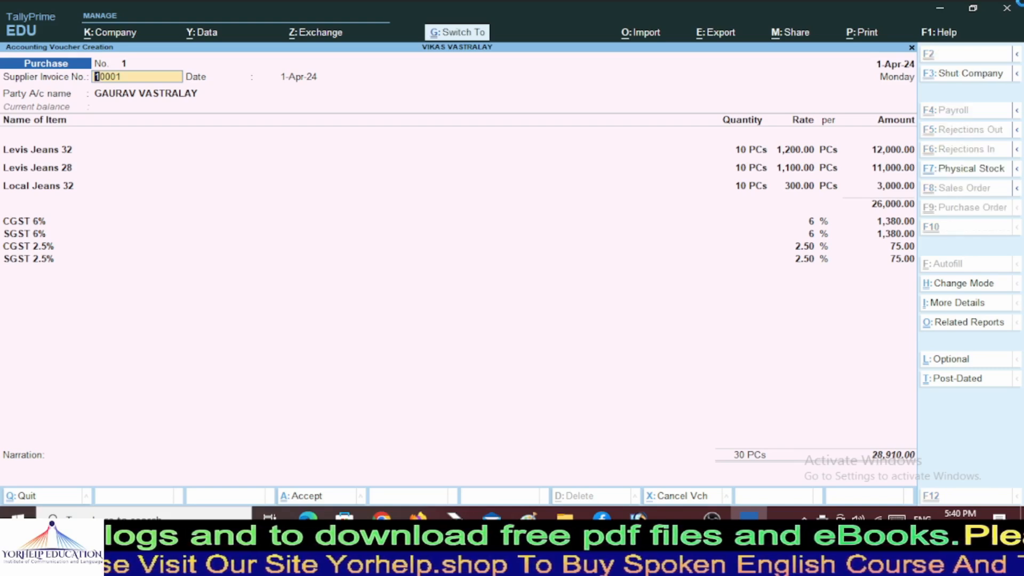
{"action": "key", "text": "ctrl+a"}
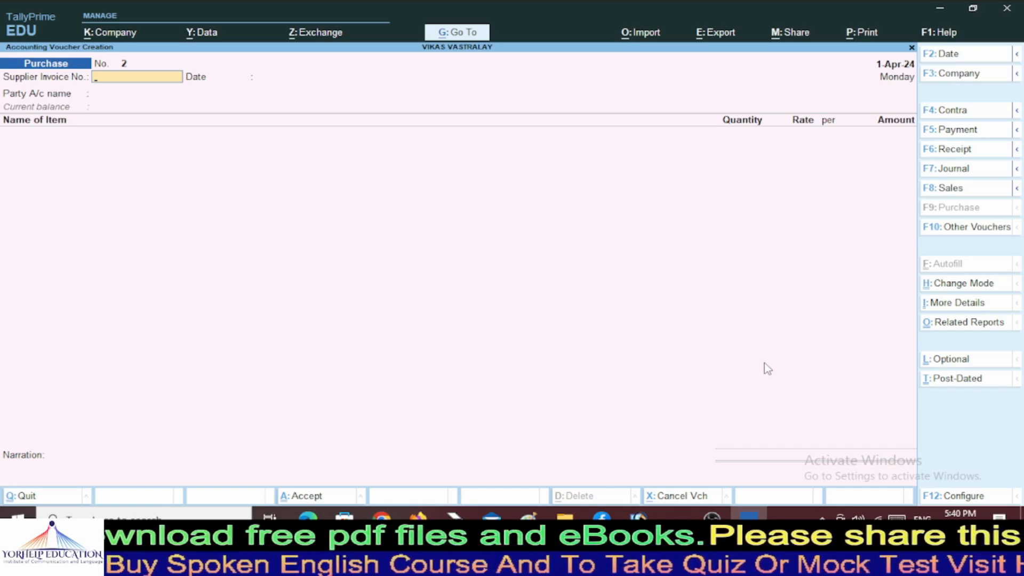
{"action": "key", "text": "F8"}
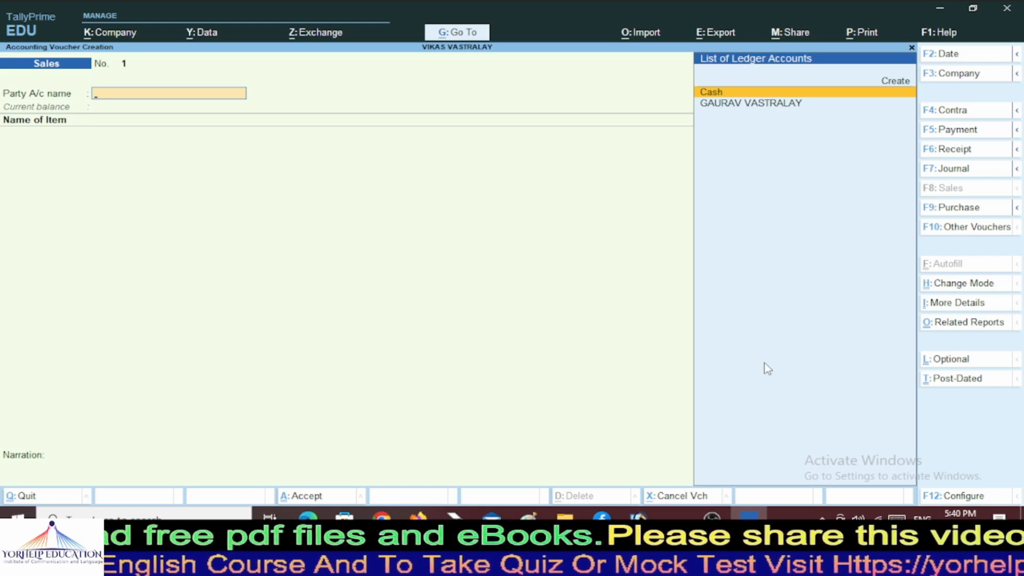
Set Cash as party, accepting default Unregistered/Consumer and Uttar Pradesh details through to Name of Item.
{"action": "key", "text": "Return"}
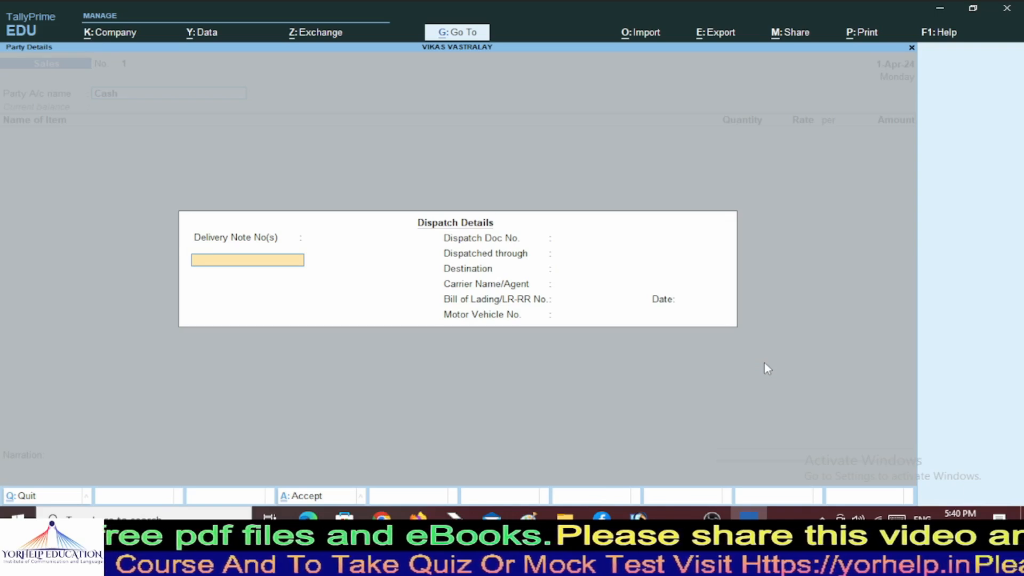
{"action": "key", "text": "Return"}
{"action": "key", "text": "Return"}
{"action": "key", "text": "Return"}
{"action": "key", "text": "Return"}
{"action": "key", "text": "Return"}
{"action": "key", "text": "Return"}
{"action": "key", "text": "Return"}
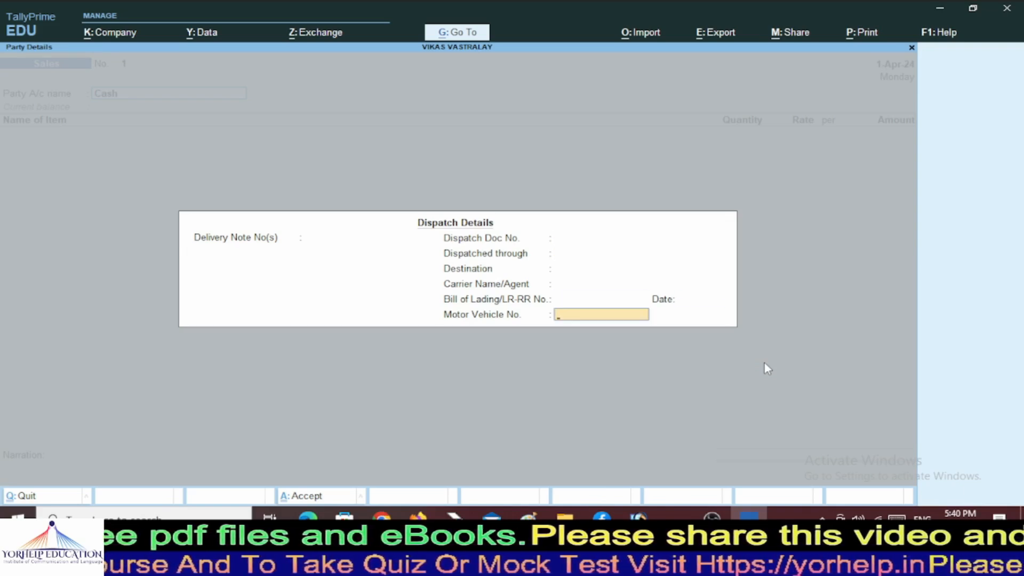
{"action": "key", "text": "Return"}
{"action": "key", "text": "Return"}
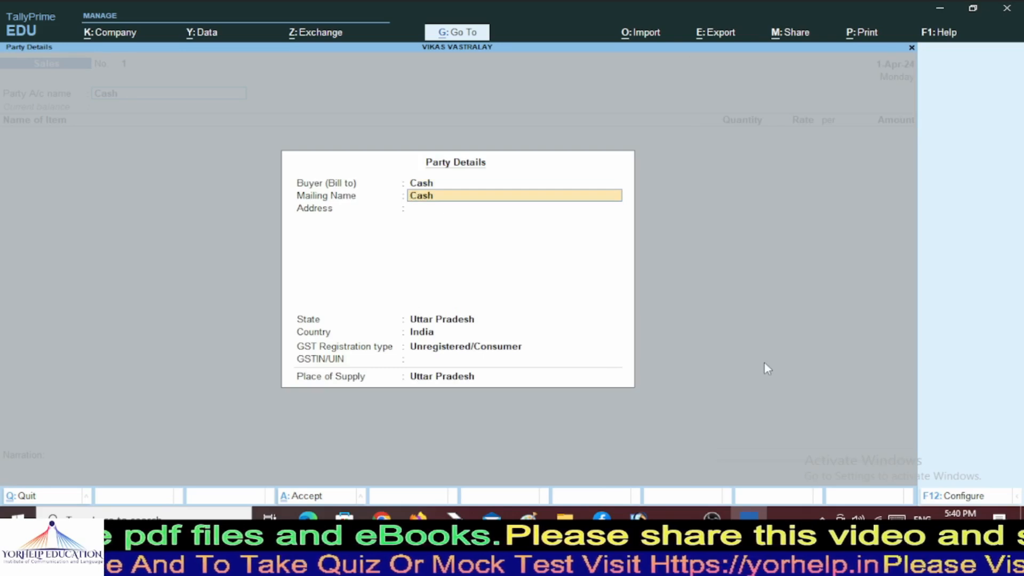
{"action": "key", "text": "Return"}
{"action": "key", "text": "Return"}
{"action": "key", "text": "Return"}
{"action": "key", "text": "Return"}
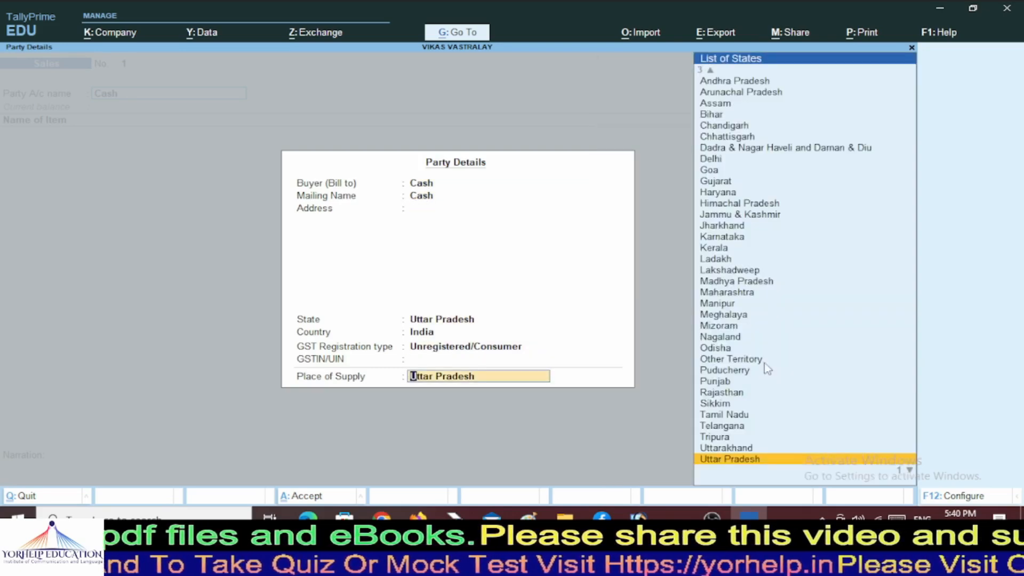
{"action": "key", "text": "Return"}
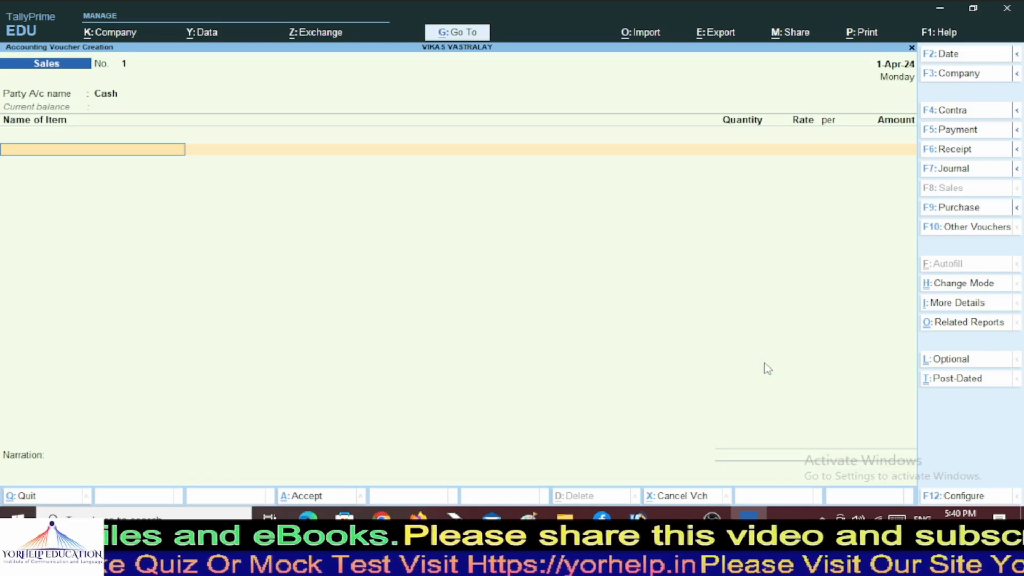
{"action": "key", "text": "BackSpace"}
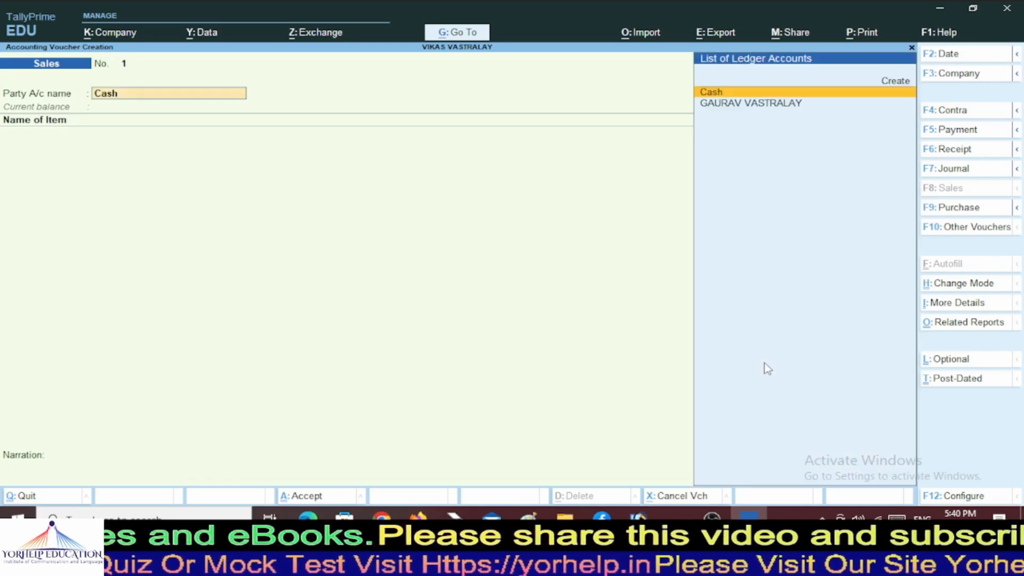
{"action": "key", "text": "Return"}
{"action": "key", "text": "Return"}
{"action": "key", "text": "Return"}
{"action": "key", "text": "Return"}
{"action": "key", "text": "Return"}
{"action": "key", "text": "Return"}
{"action": "key", "text": "Return"}
{"action": "key", "text": "Return"}
{"action": "key", "text": "Return"}
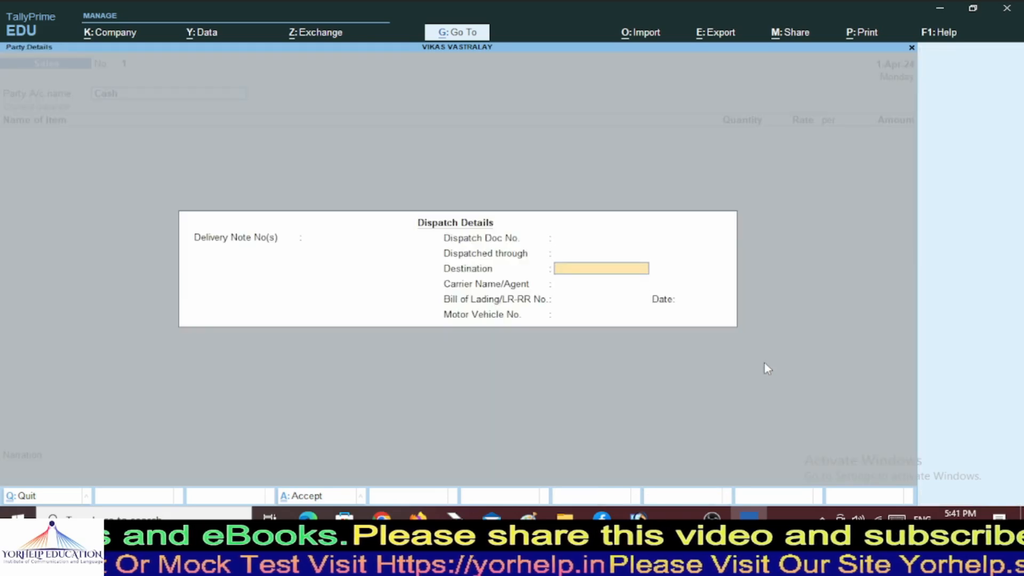
{"action": "key", "text": "Return"}
{"action": "key", "text": "Return"}
{"action": "key", "text": "Return"}
{"action": "key", "text": "Return"}
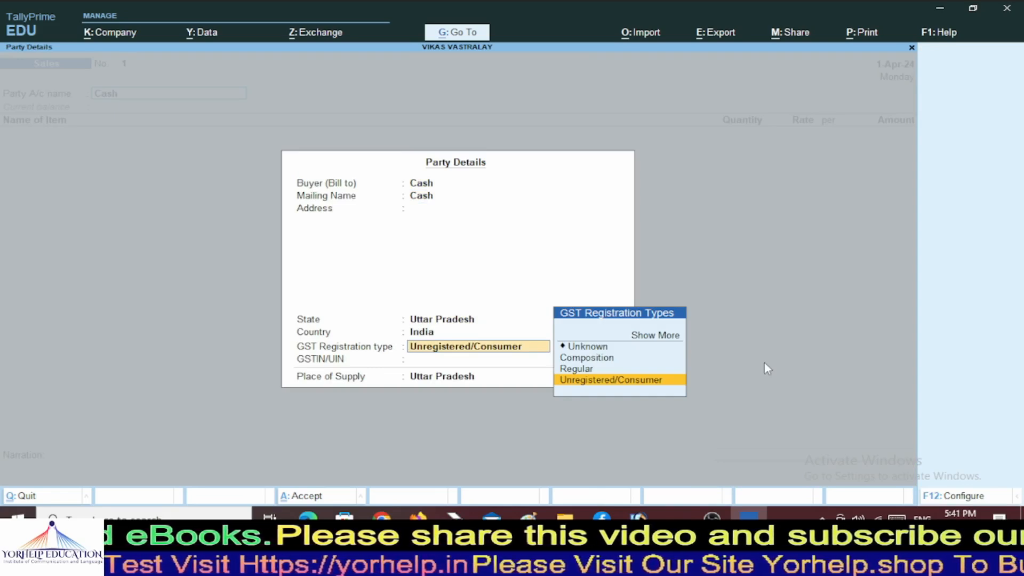
{"action": "key", "text": "Return"}
{"action": "key", "text": "Return"}
{"action": "key", "text": "Return"}
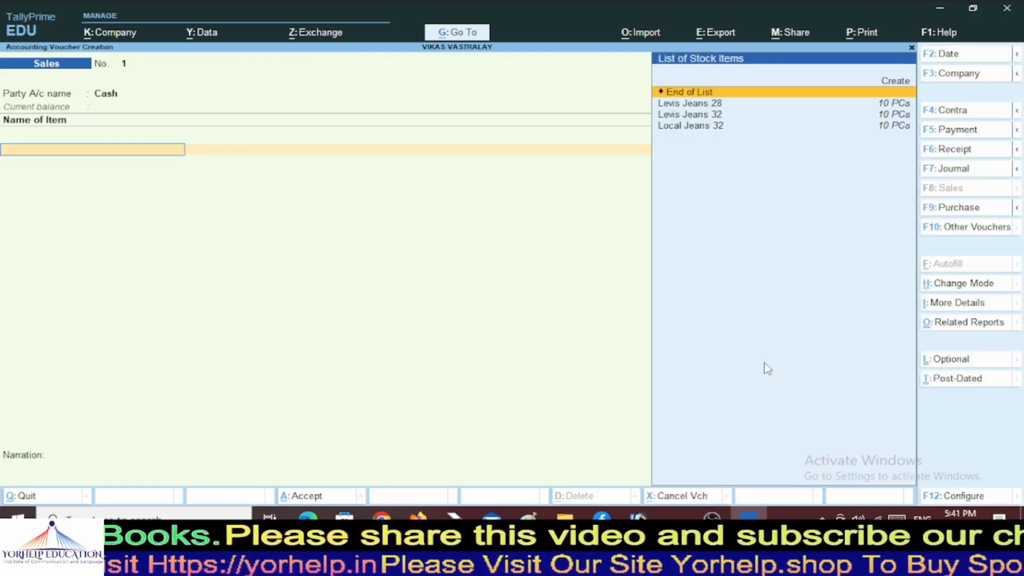
Enter Levis Jeans 28 at 5 PCs × 1,320.00, giving an amount of 6,600.00.
{"action": "key", "text": "Down"}
{"action": "key", "text": "Return"}
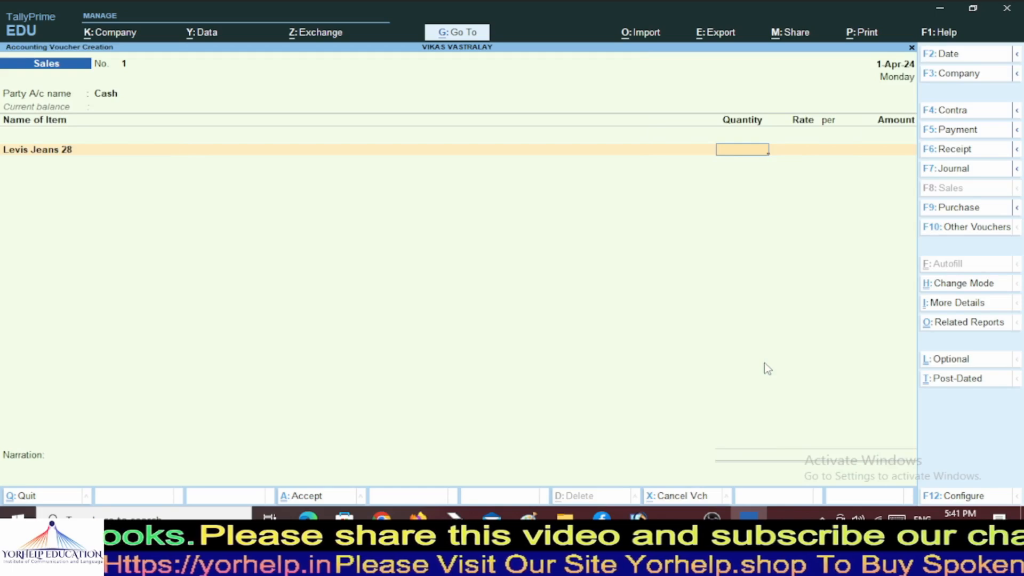
{"action": "type", "text": "5"}
{"action": "key", "text": "Return"}
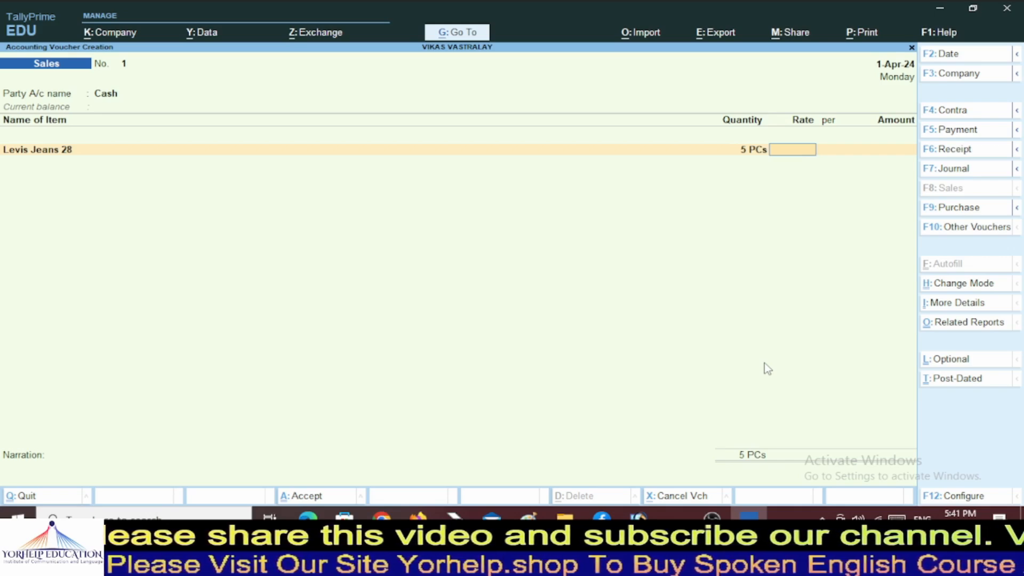
{"action": "type", "text": "1320"}
{"action": "key", "text": "Return"}
{"action": "key", "text": "Return"}
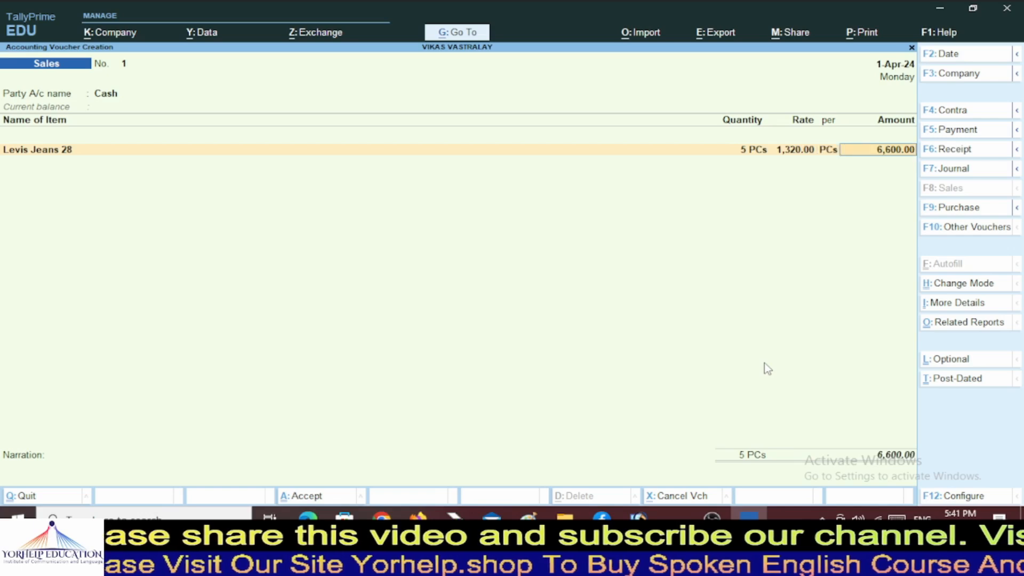
{"action": "key", "text": "Return"}
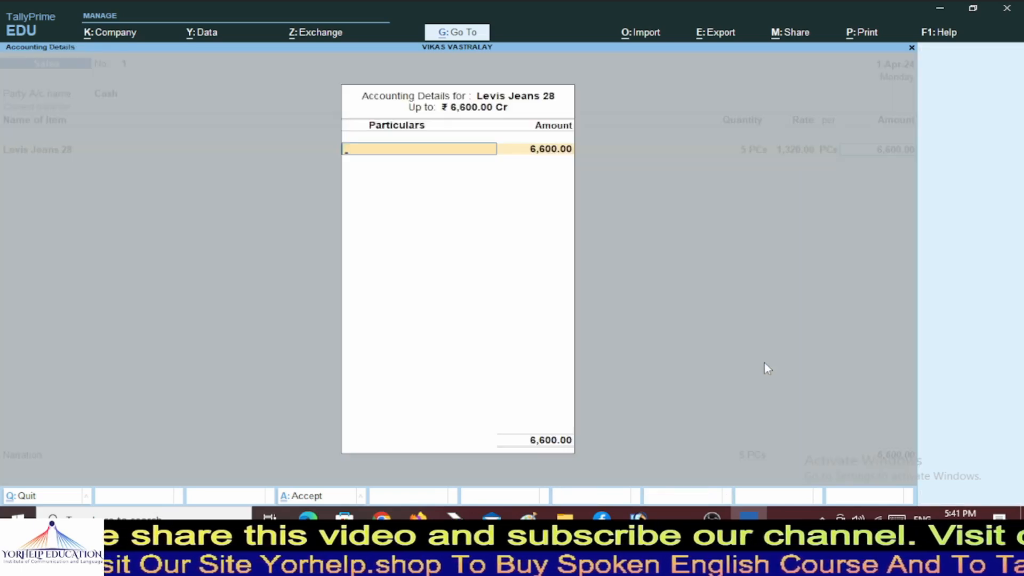
{"action": "key", "text": "alt+c"}
{"action": "type", "text": "SAles"}
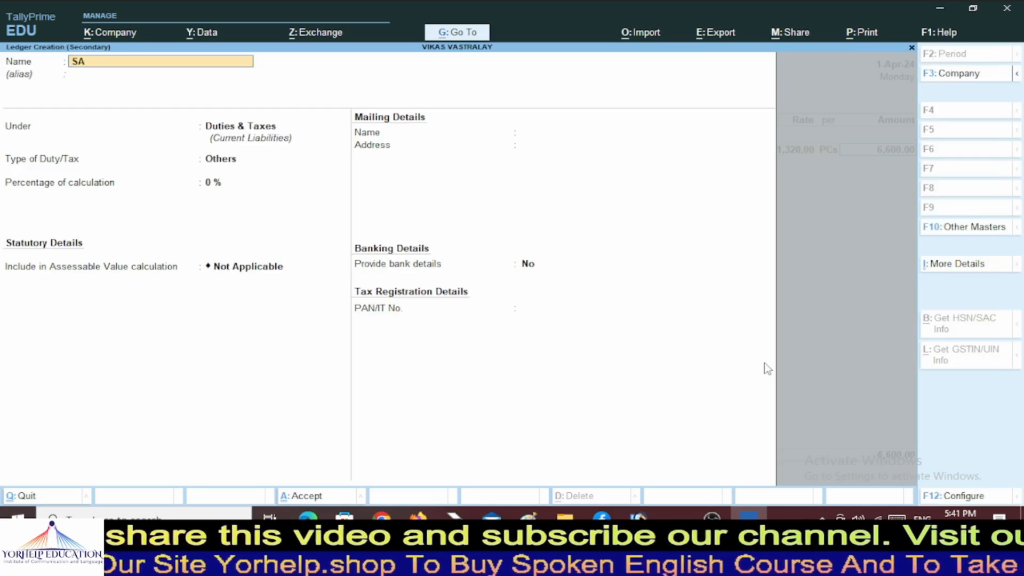
{"action": "key", "text": "BackSpace"}
{"action": "key", "text": "BackSpace"}
{"action": "key", "text": "BackSpace"}
{"action": "key", "text": "BackSpace"}
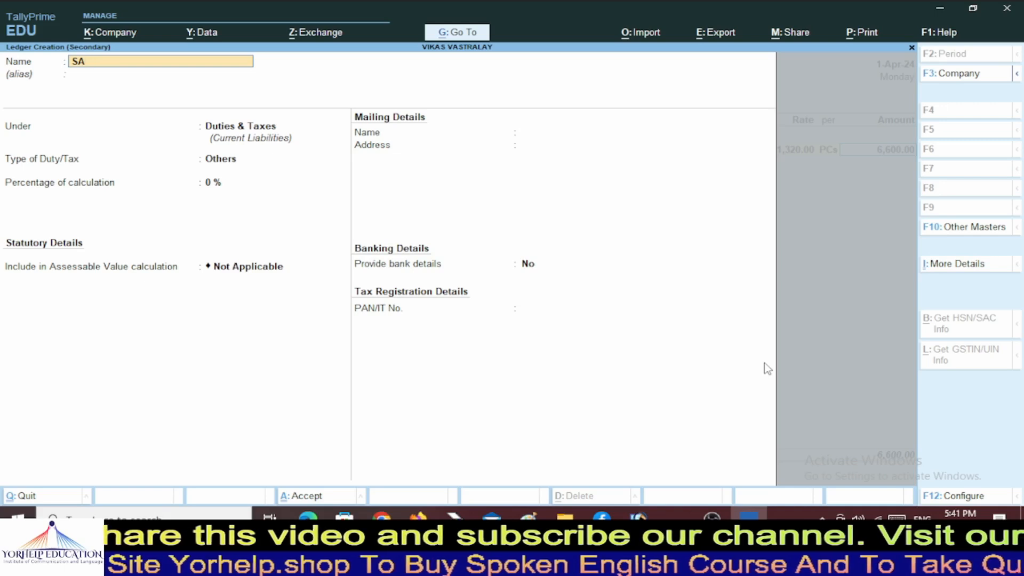
{"action": "type", "text": "ales"}
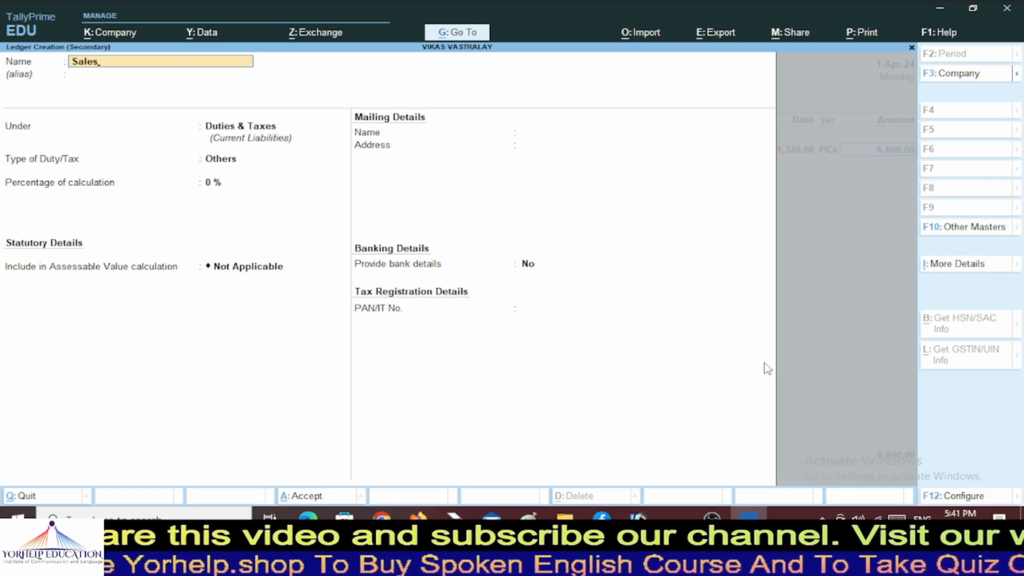
{"action": "type", "text": " @"}
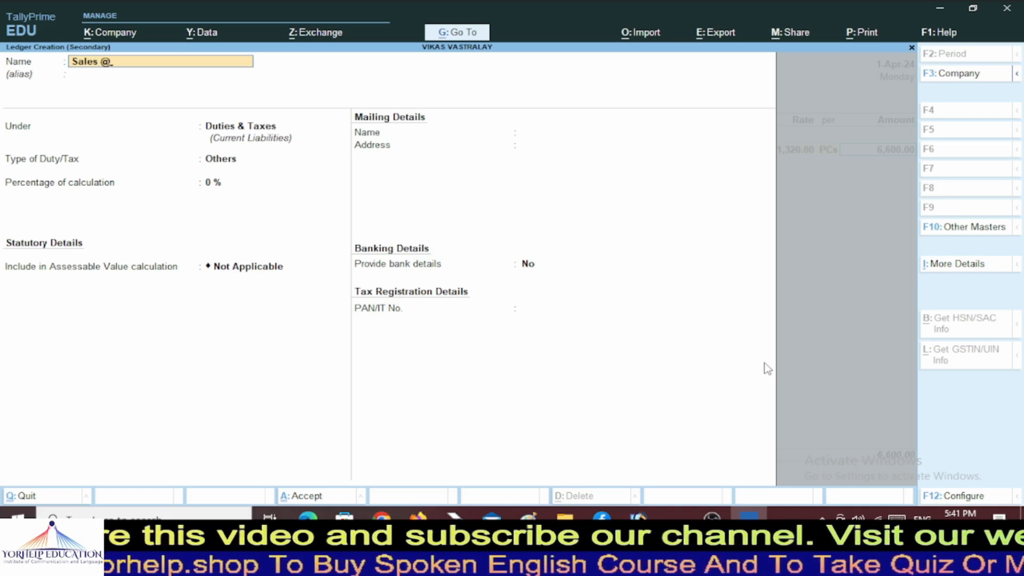
{"action": "type", "text": "12%"}
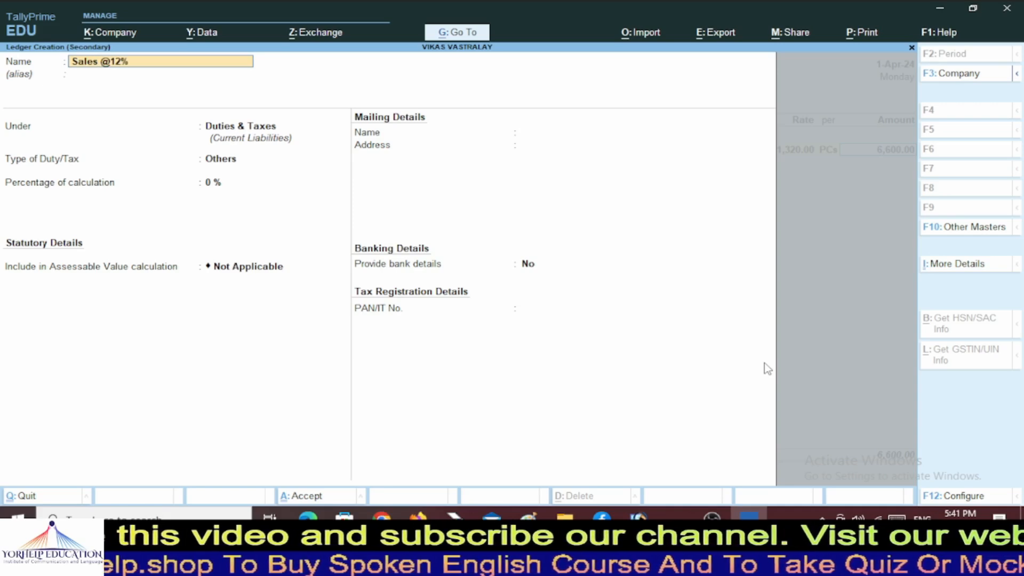
{"action": "key", "text": "Return"}
{"action": "key", "text": "Return"}
{"action": "type", "text": "Sa"}
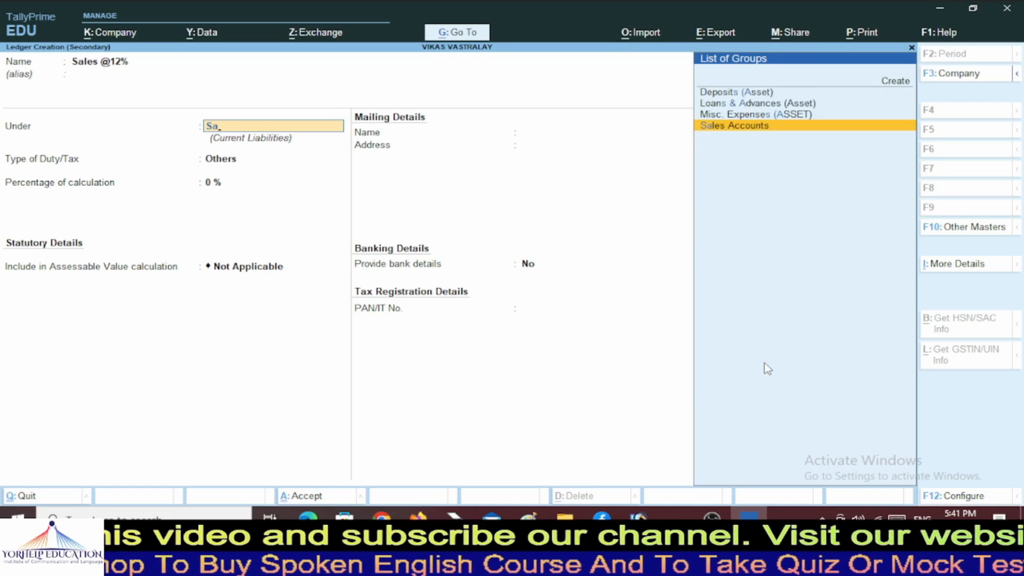
{"action": "key", "text": "Return"}
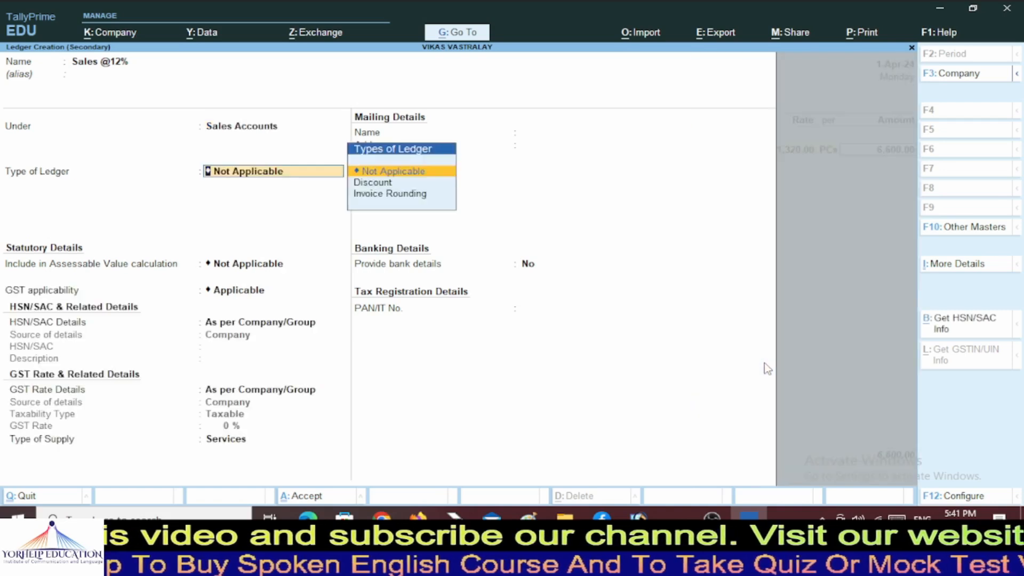
Specify GST details as Taxable, 12% rate, Goods supply, and save the ledger.
{"action": "key", "text": "Return"}
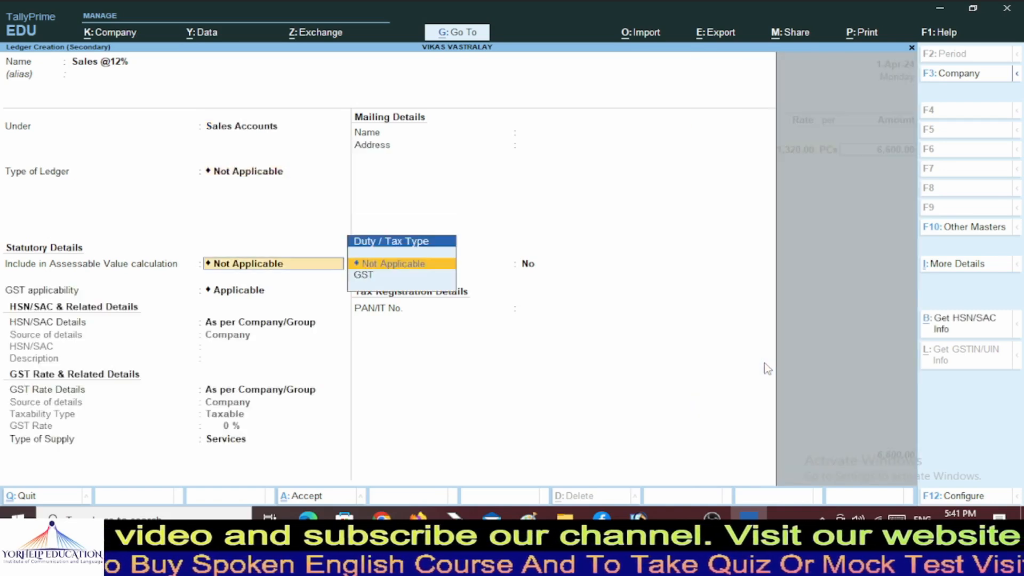
{"action": "key", "text": "Return"}
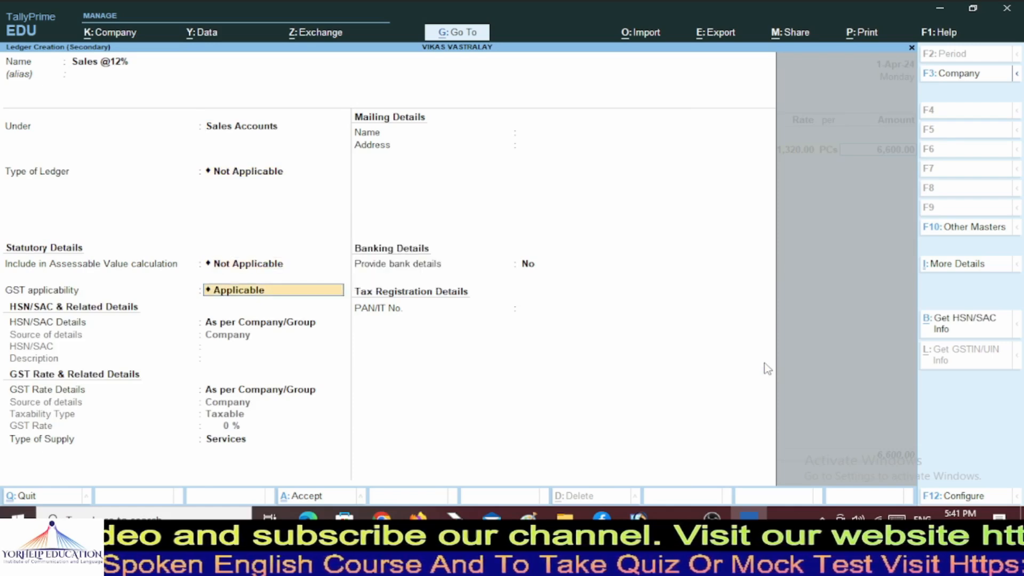
{"action": "key", "text": "Return"}
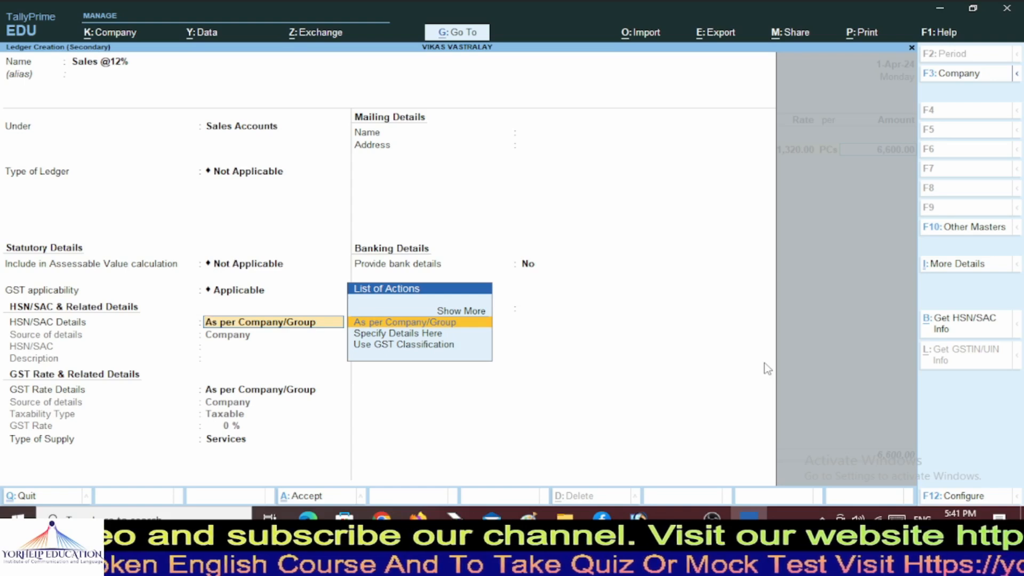
{"action": "key", "text": "Return"}
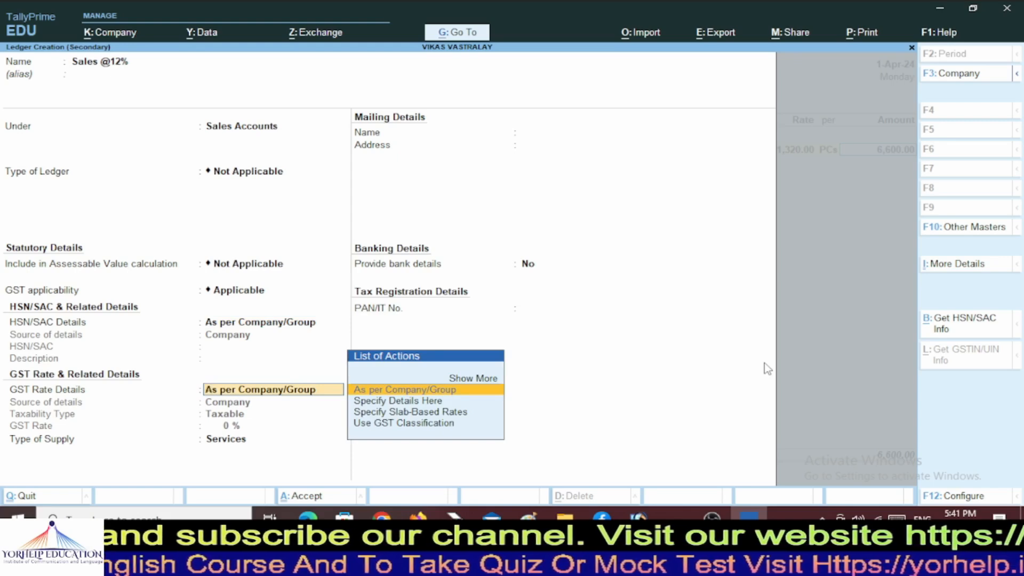
{"action": "key", "text": "Down"}
{"action": "key", "text": "Return"}
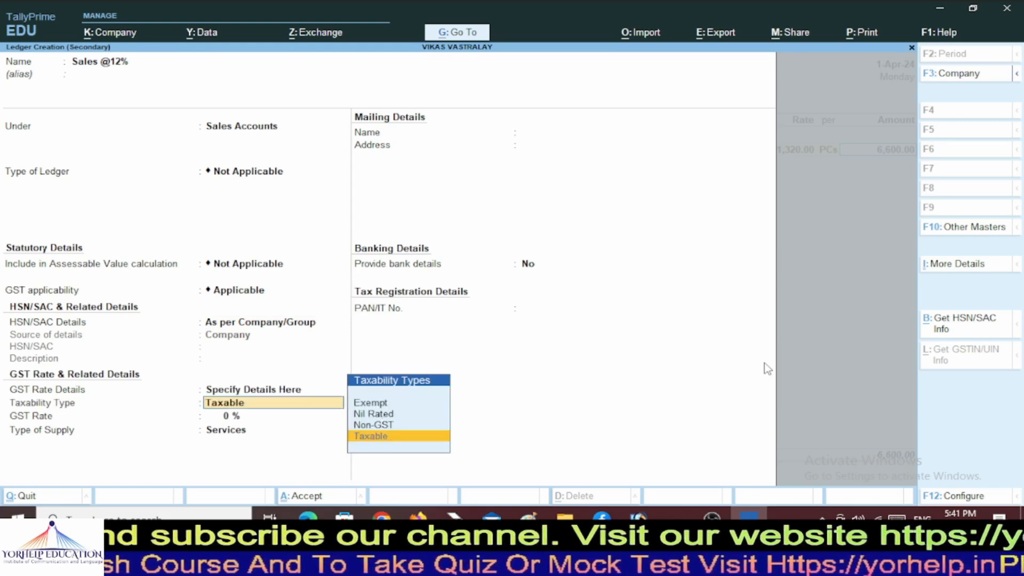
{"action": "key", "text": "Return"}
{"action": "type", "text": "12"}
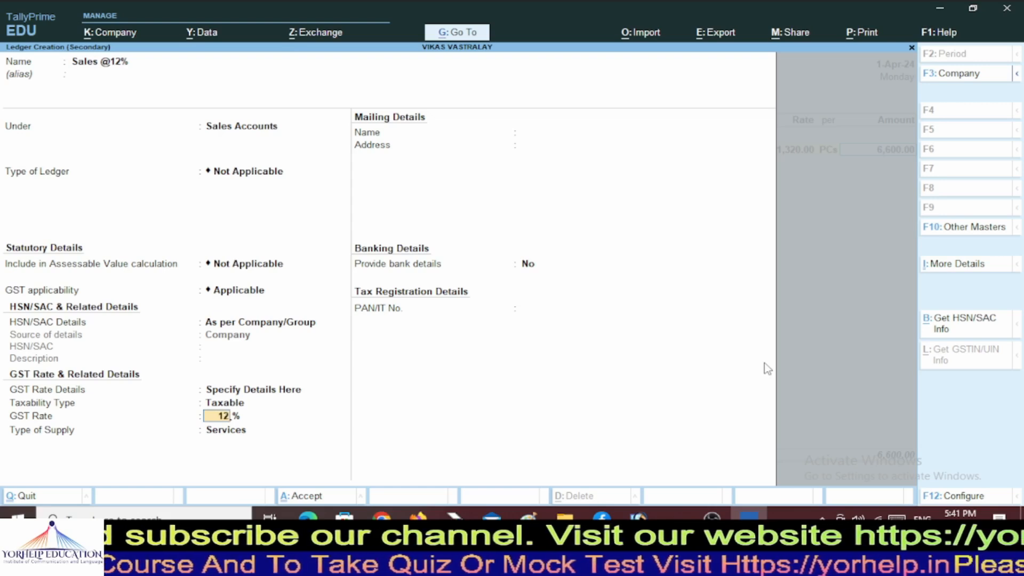
{"action": "key", "text": "Return"}
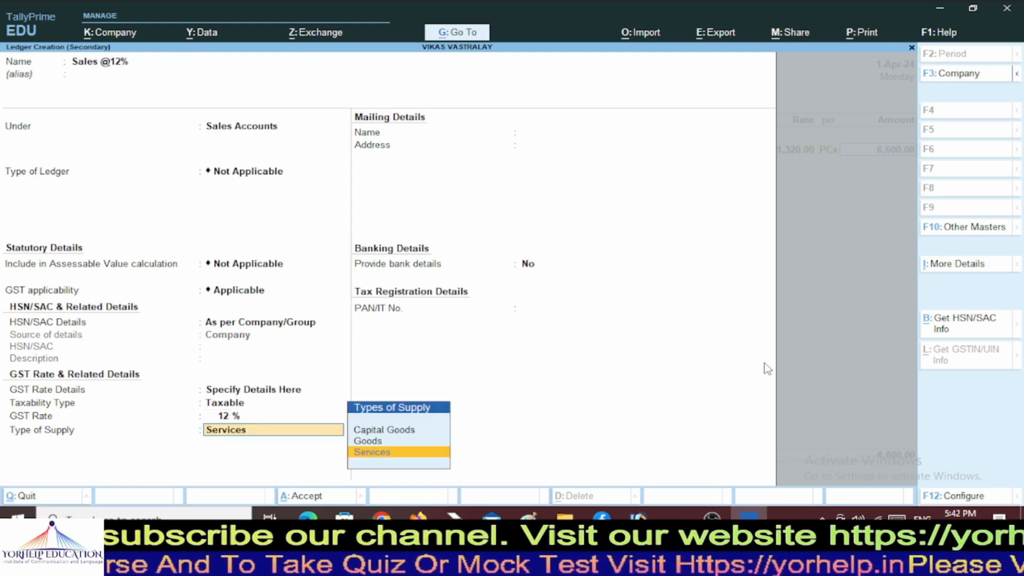
{"action": "key", "text": "Up"}
{"action": "key", "text": "Return"}
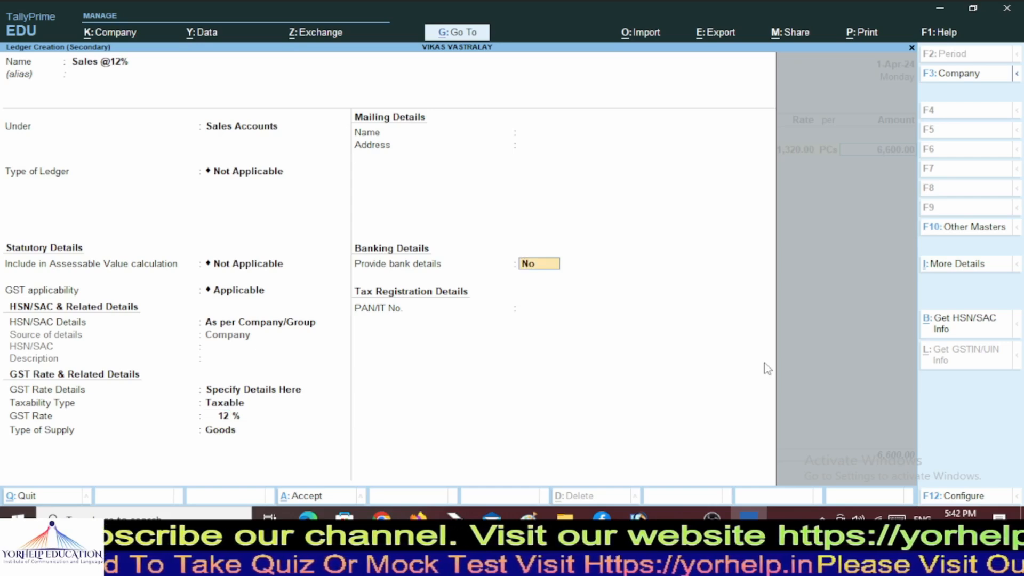
{"action": "key", "text": "Return"}
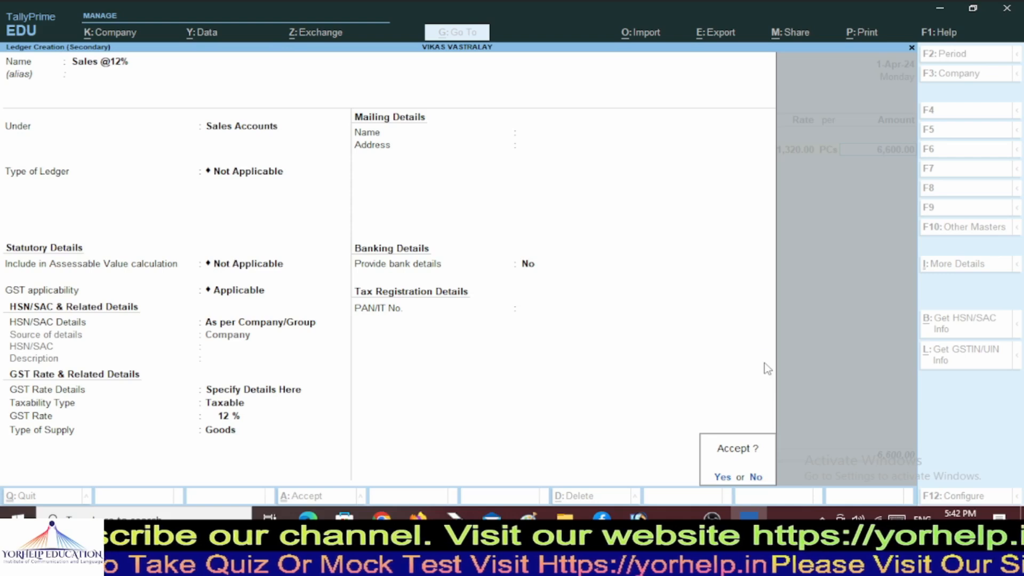
{"action": "key", "text": "Return"}
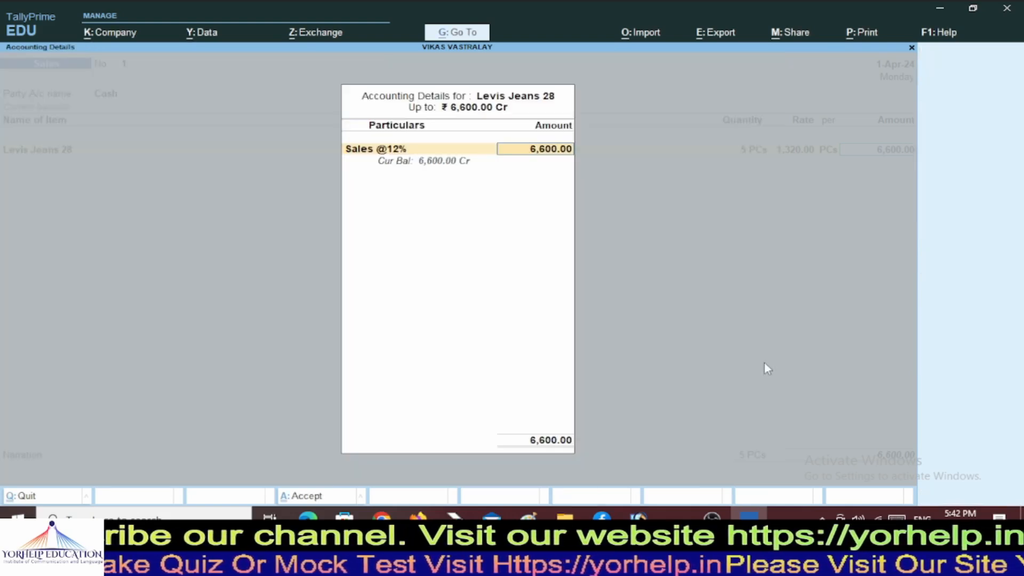
Accept the 6,600.00 amount and retry cost centre creation until a blank Cost Centre form appears.
{"action": "key", "text": "Return"}
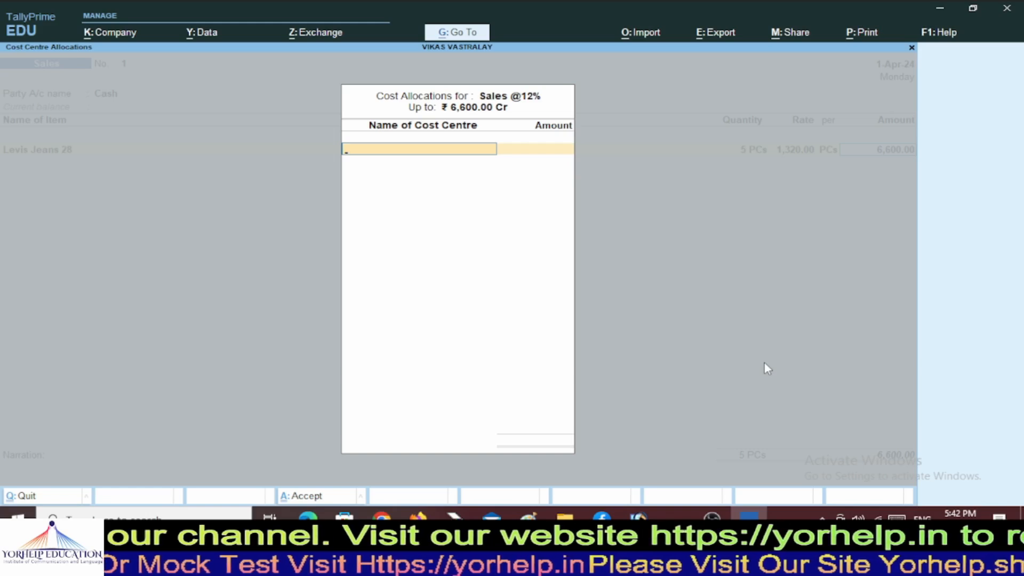
{"action": "key", "text": "alt+c"}
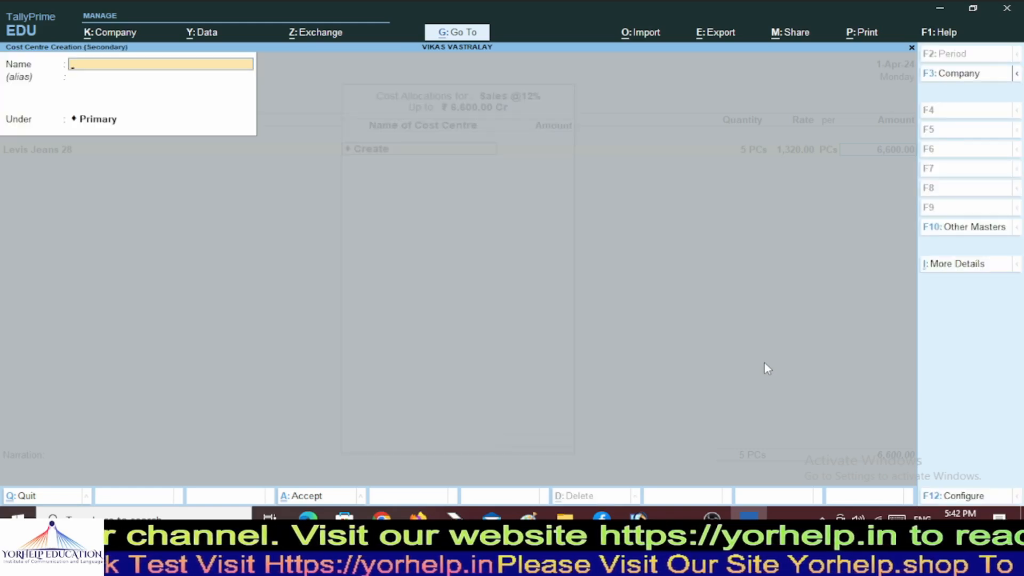
{"action": "key", "text": "Escape"}
{"action": "key", "text": "y"}
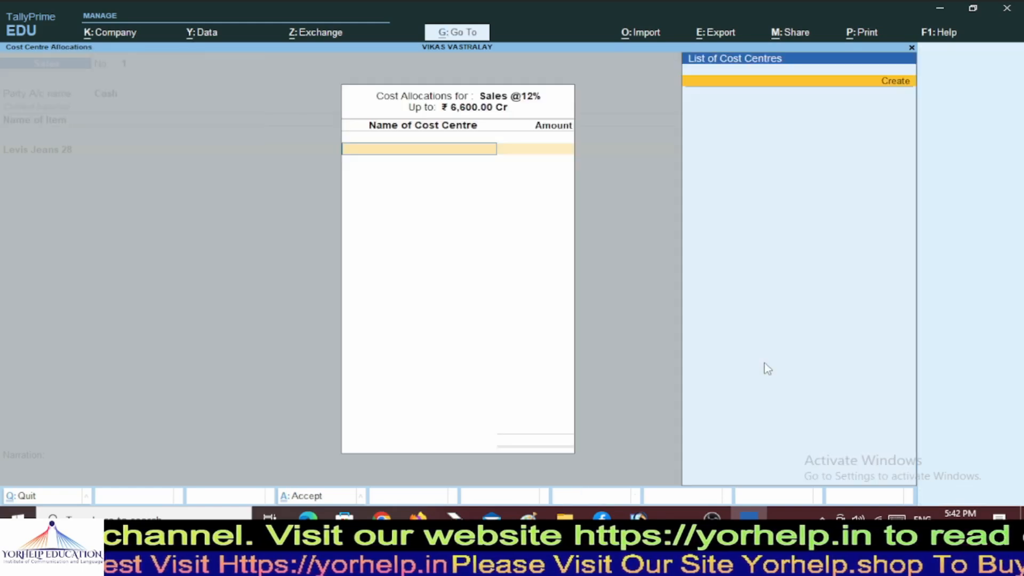
{"action": "key", "text": "alt+c"}
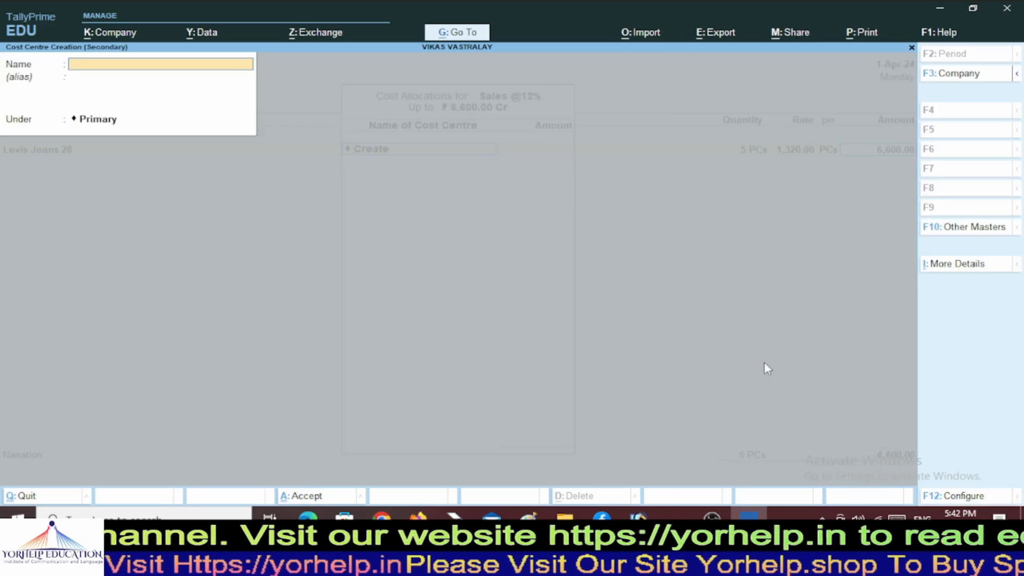
{"action": "key", "text": "Escape"}
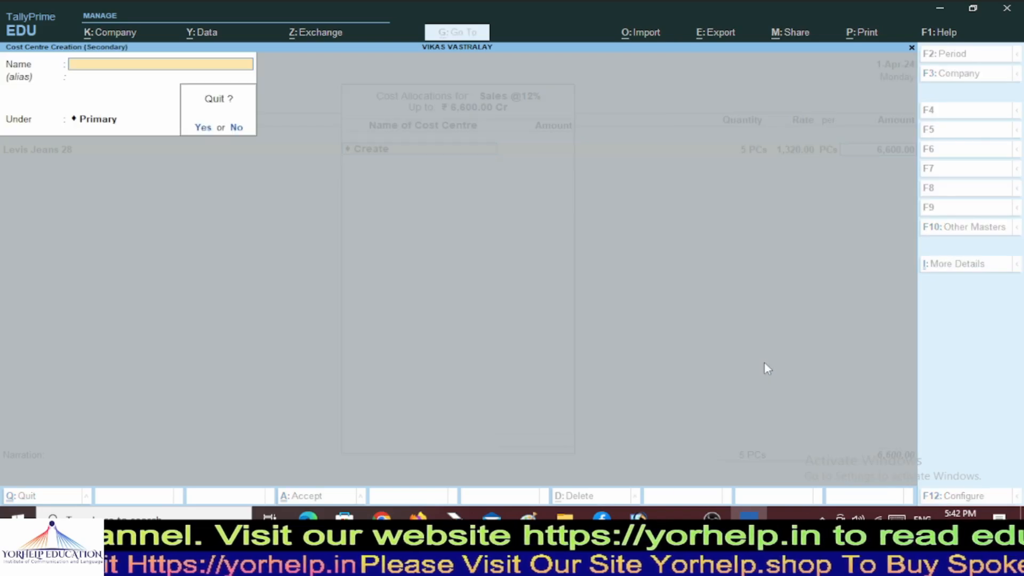
{"action": "key", "text": "y"}
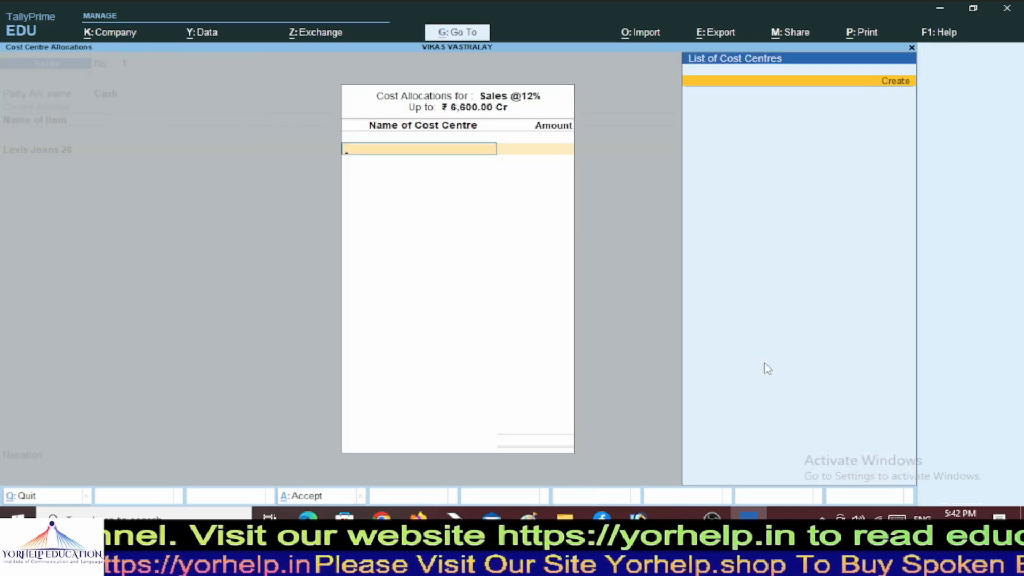
{"action": "key", "text": "Escape"}
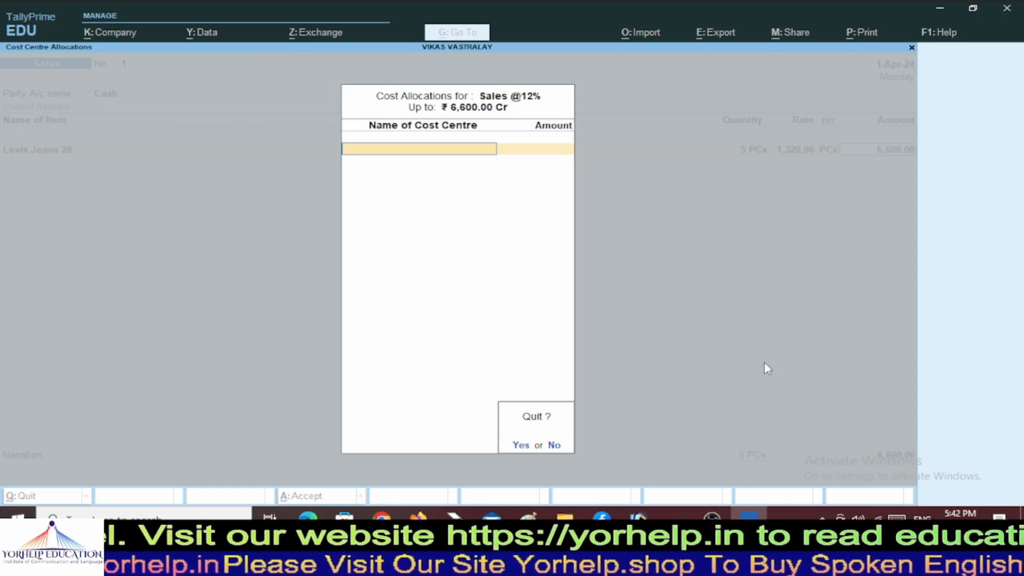
{"action": "key", "text": "y"}
{"action": "key", "text": "Return"}
{"action": "key", "text": "Return"}
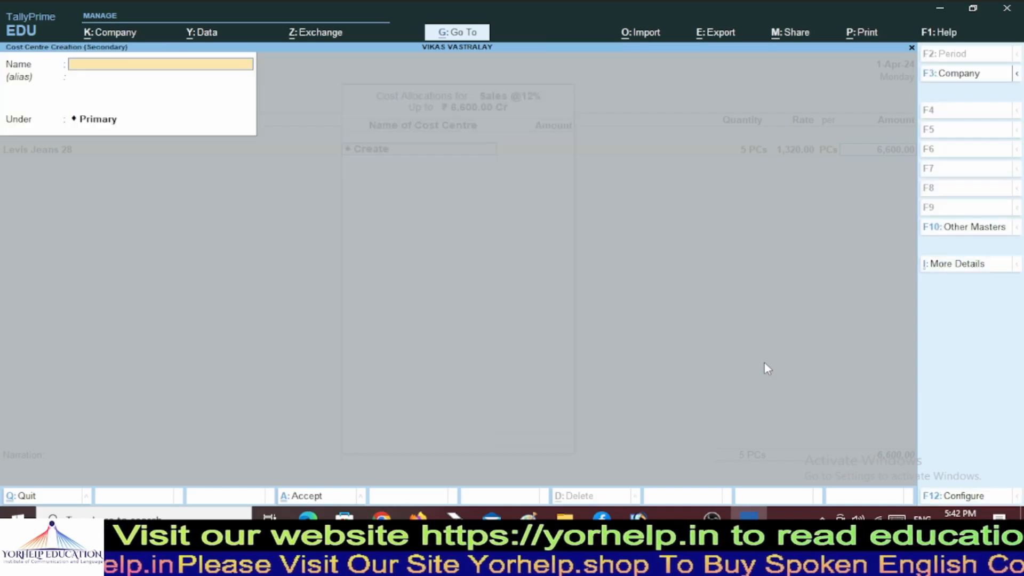
{"action": "key", "text": "Escape"}
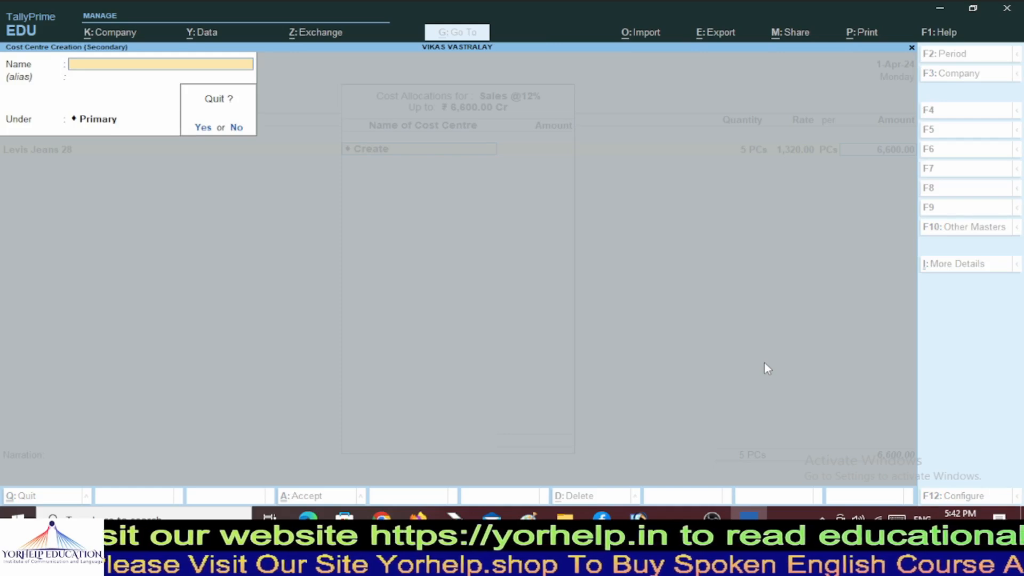
Create cost centre 'Jeans' under Primary and allocate the 6,600.00 to it.
{"action": "key", "text": "y"}
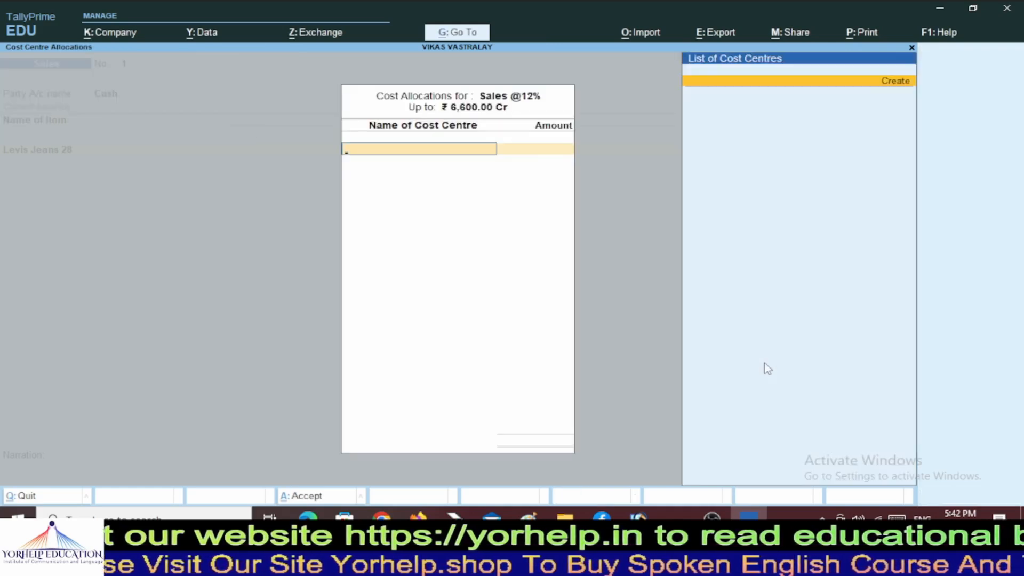
{"action": "key", "text": "Return"}
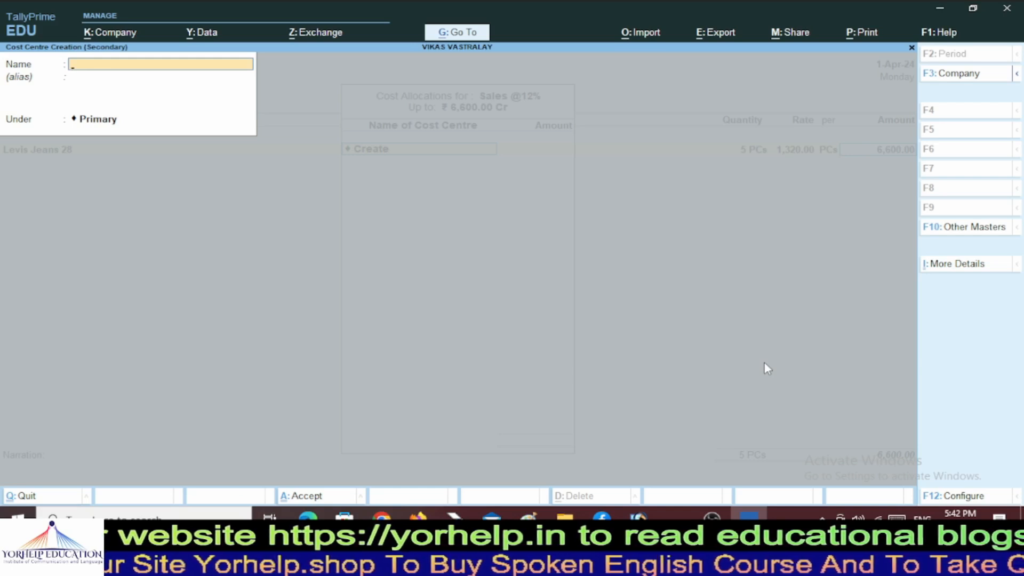
{"action": "type", "text": "Jeans"}
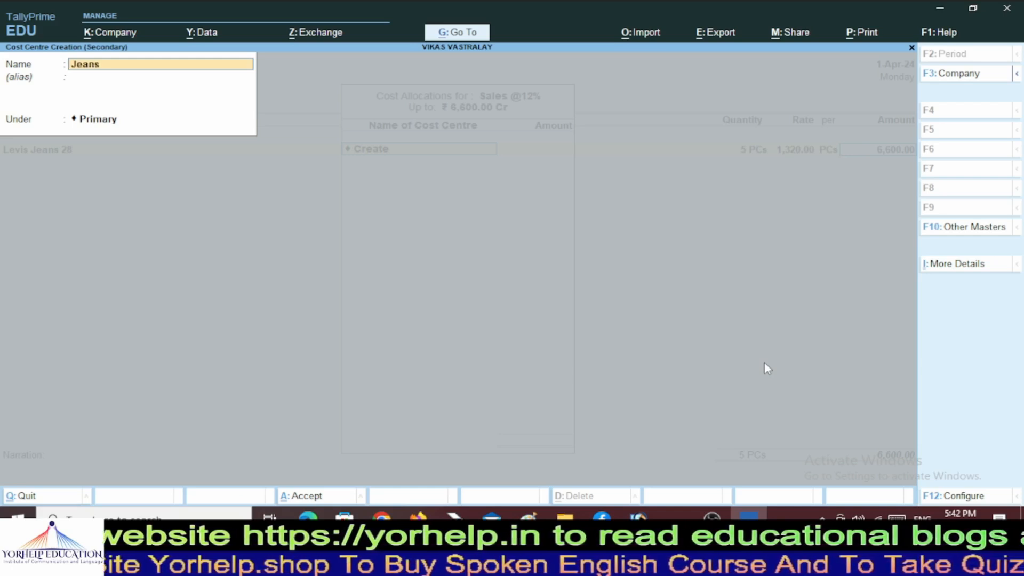
{"action": "key", "text": "Return"}
{"action": "key", "text": "Return"}
{"action": "key", "text": "Return"}
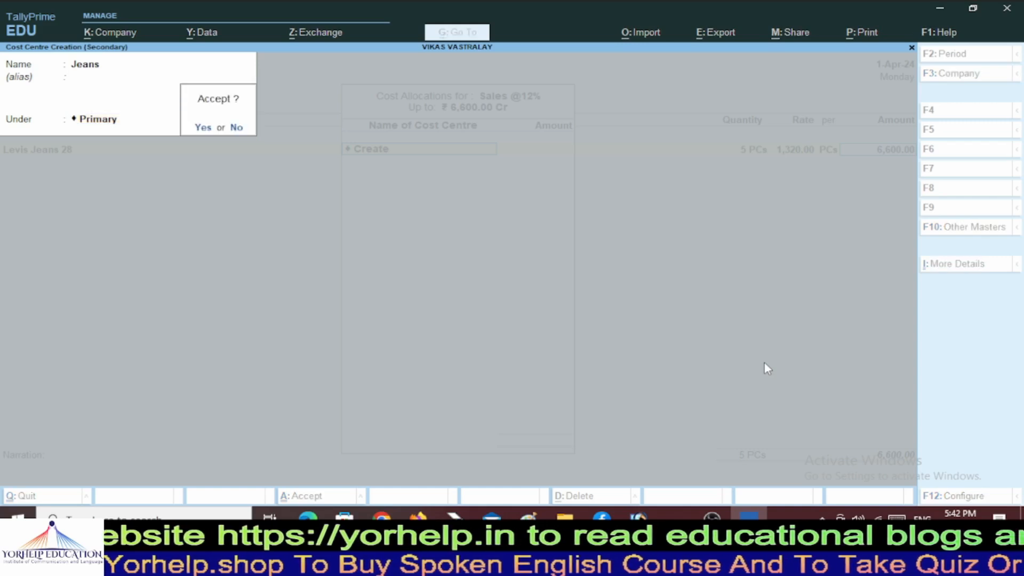
{"action": "key", "text": "Return"}
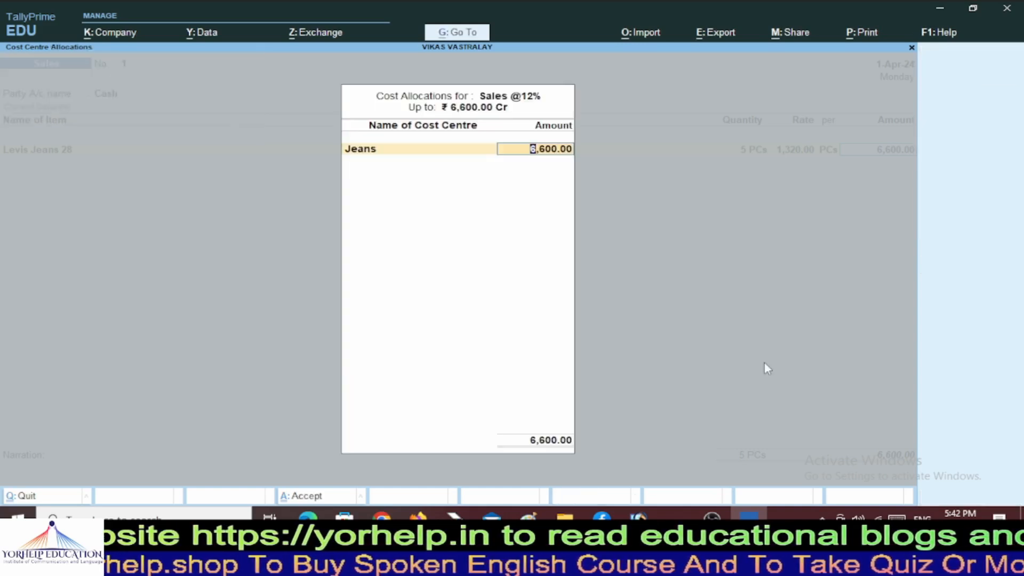
{"action": "key", "text": "Return"}
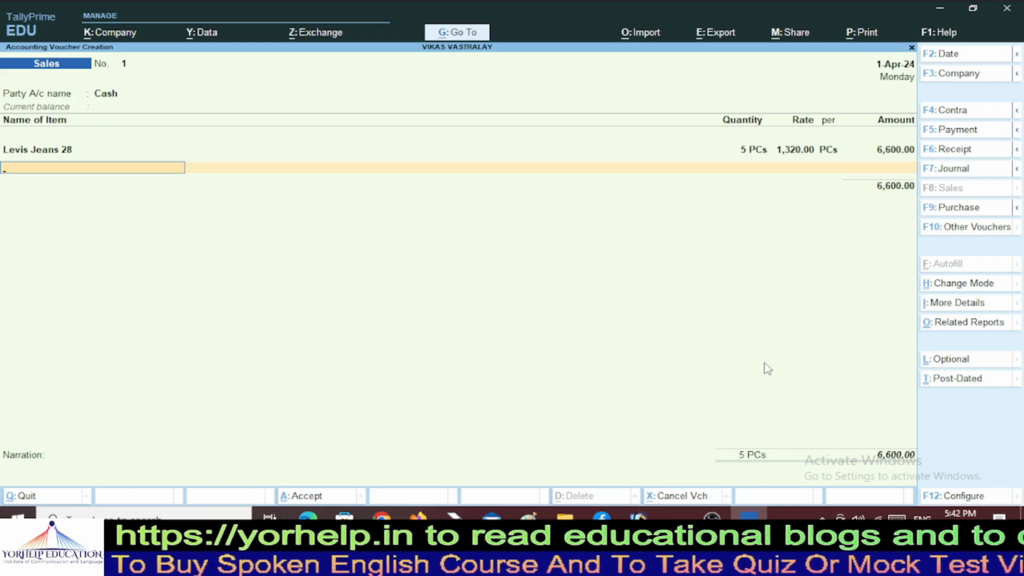
{"action": "type", "text": "L"}
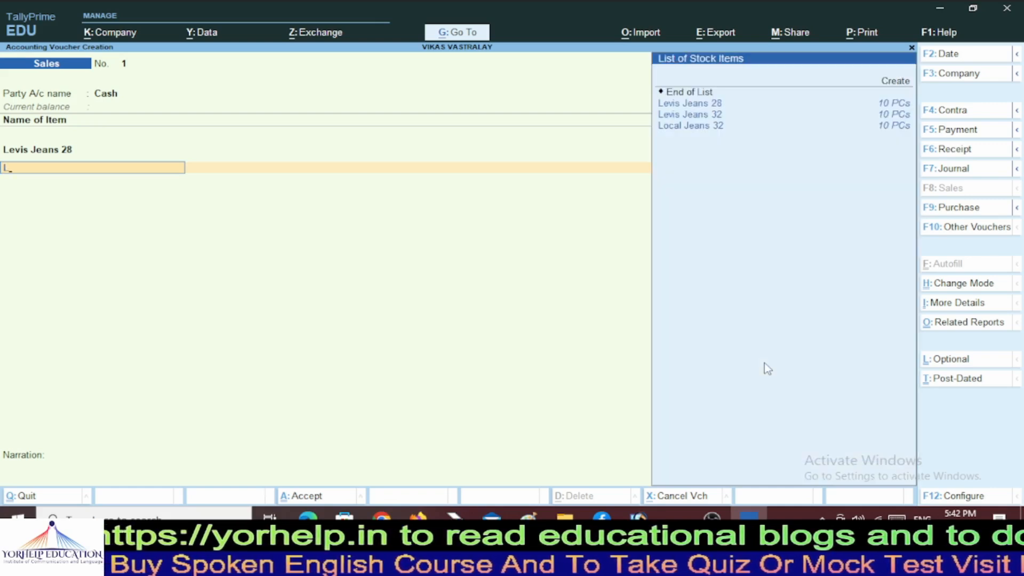
{"action": "key", "text": "Down"}
{"action": "key", "text": "Down"}
{"action": "key", "text": "Return"}
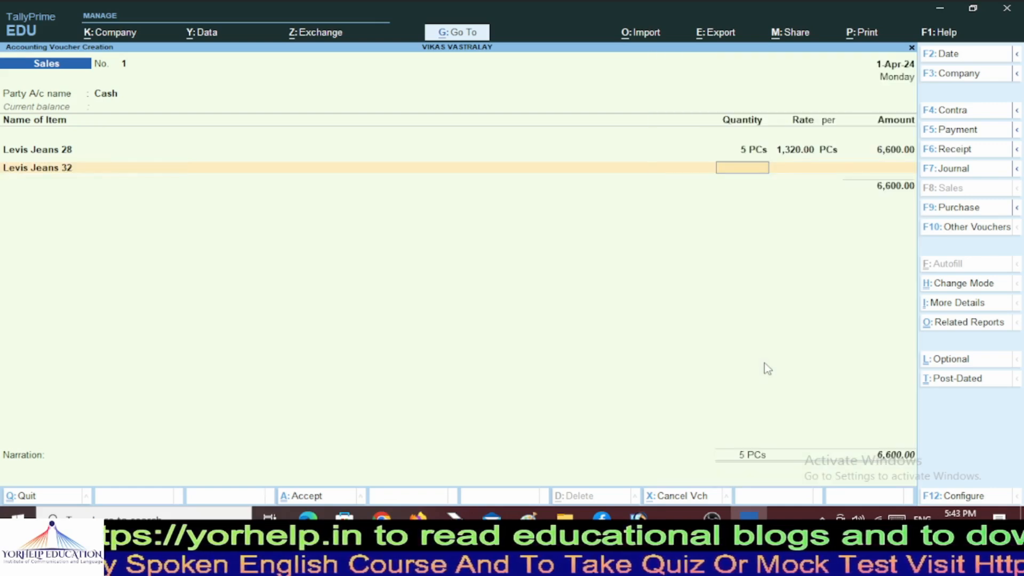
{"action": "type", "text": "5"}
{"action": "key", "text": "Return"}
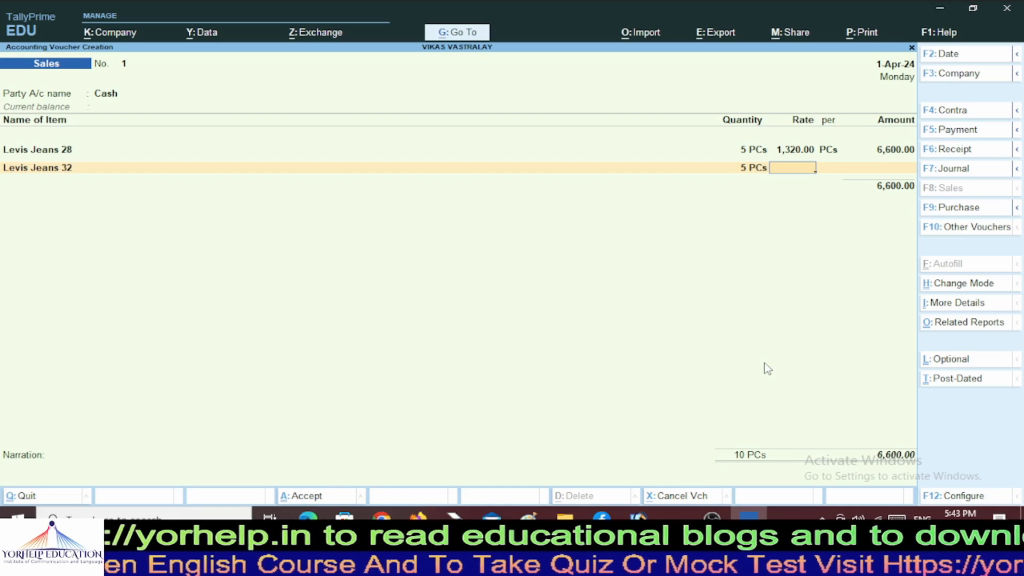
{"action": "type", "text": "1400"}
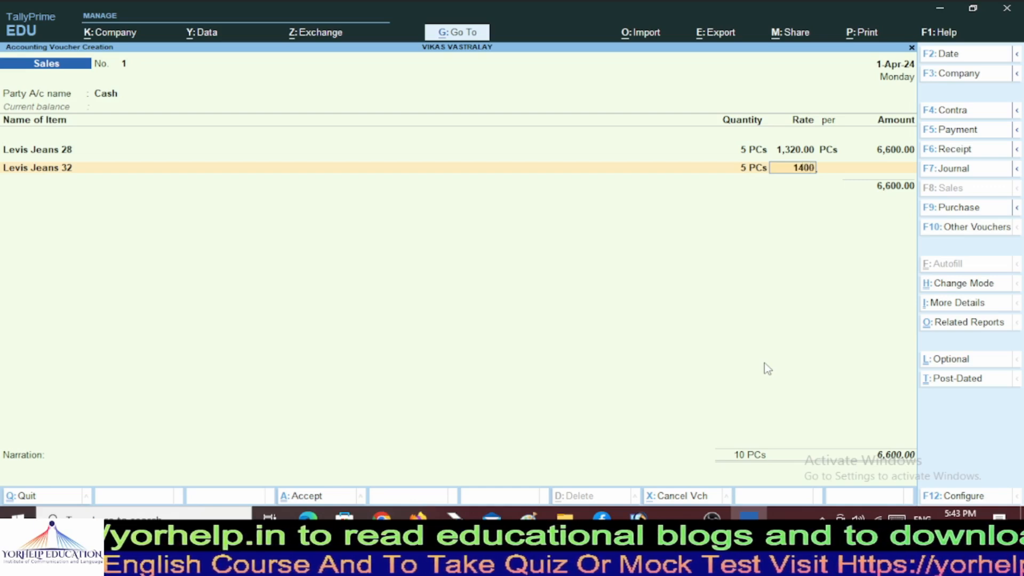
{"action": "key", "text": "Return"}
{"action": "key", "text": "Return"}
{"action": "key", "text": "Return"}
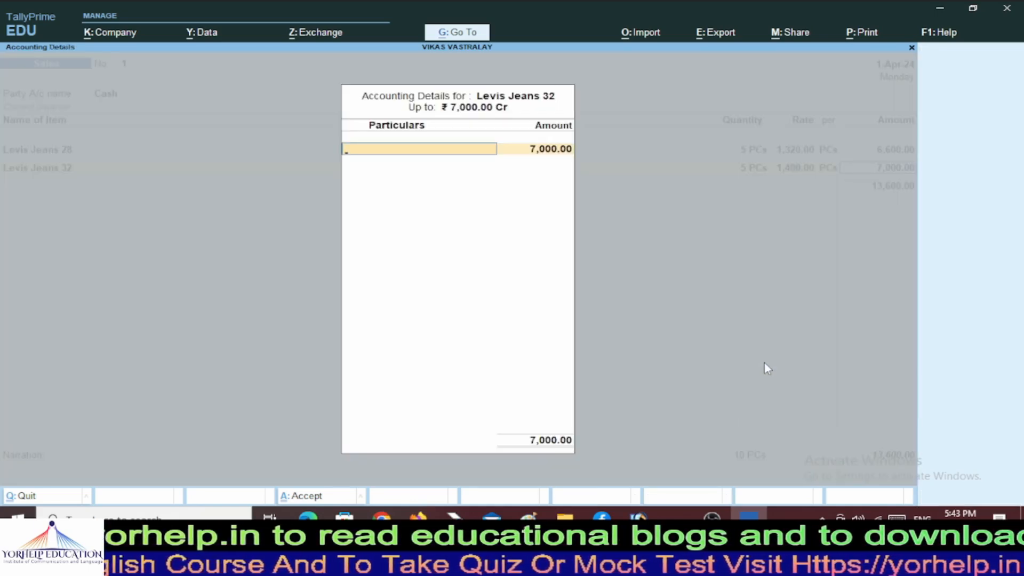
{"action": "type", "text": "sa"}
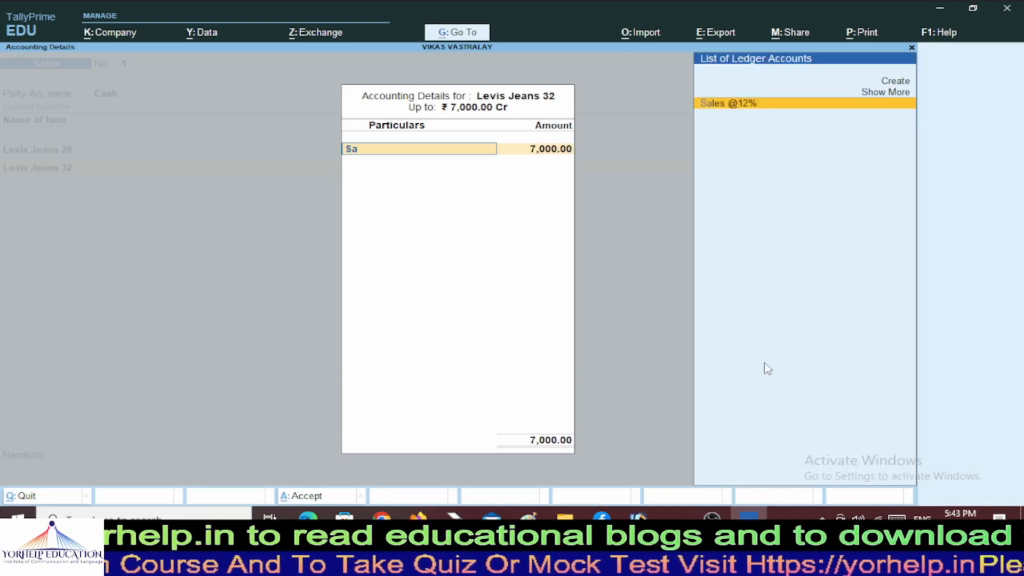
{"action": "key", "text": "Return"}
{"action": "key", "text": "Return"}
{"action": "key", "text": "Return"}
{"action": "key", "text": "Return"}
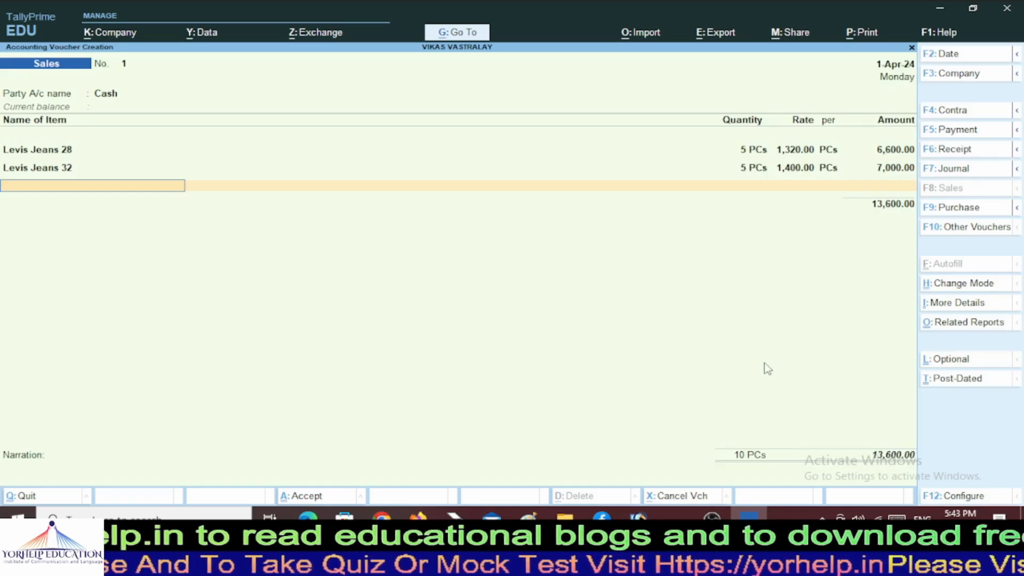
Add Local Jeans 32 at 2 PCs × 400.00, totalling 800.00.
{"action": "type", "text": "Lo"}
{"action": "key", "text": "Return"}
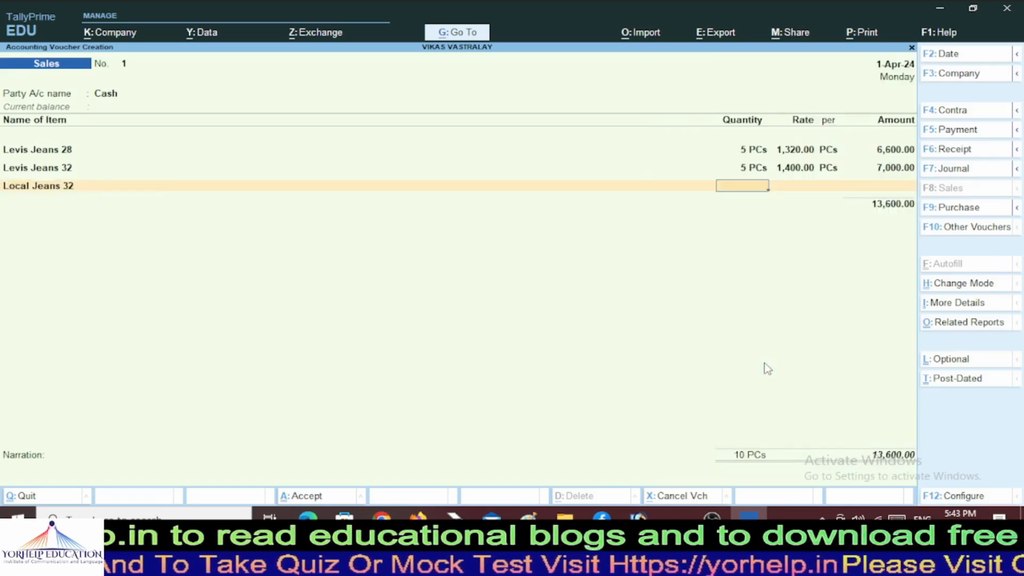
{"action": "type", "text": "2"}
{"action": "key", "text": "Return"}
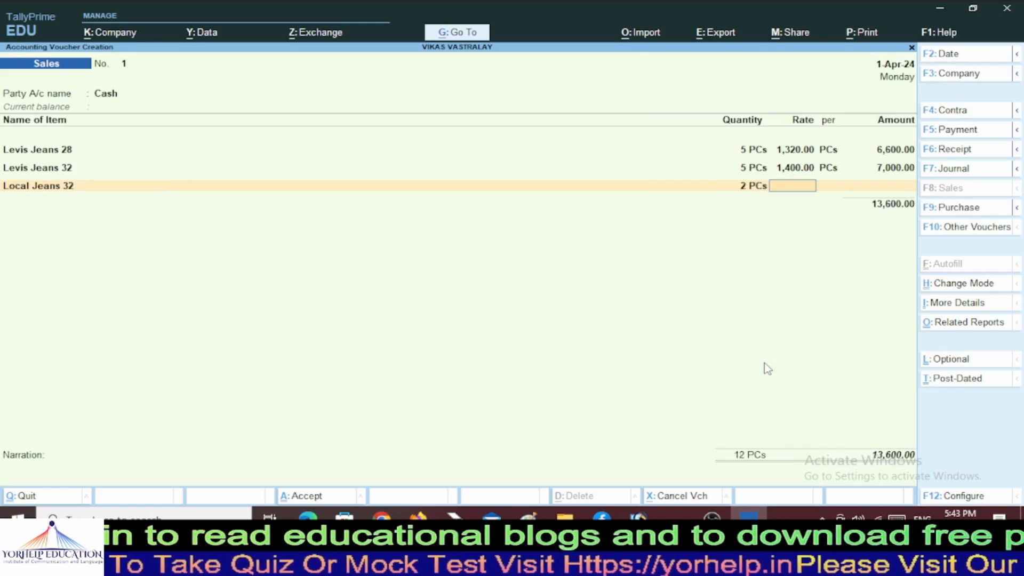
{"action": "type", "text": "400"}
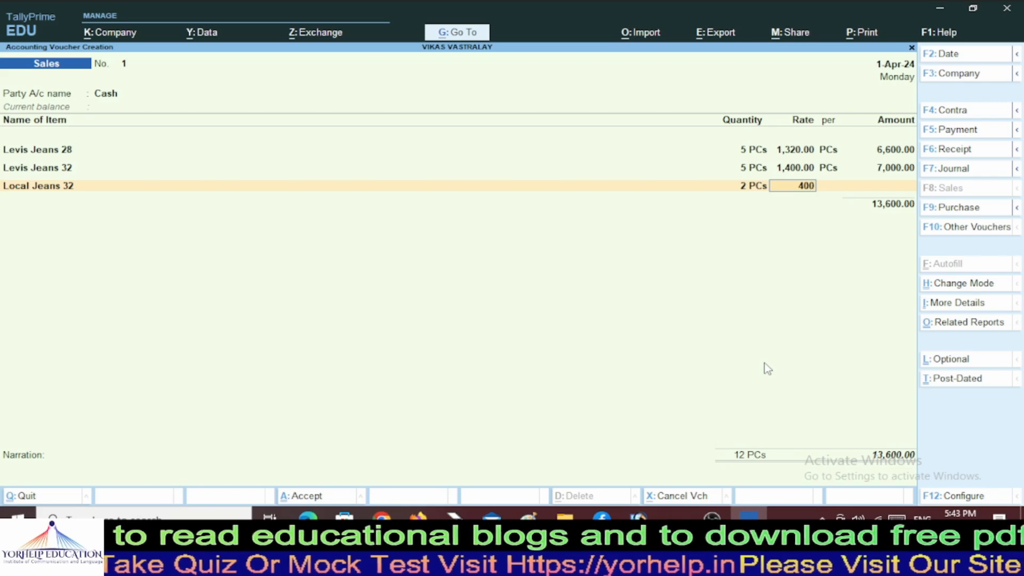
{"action": "key", "text": "Return"}
{"action": "key", "text": "Return"}
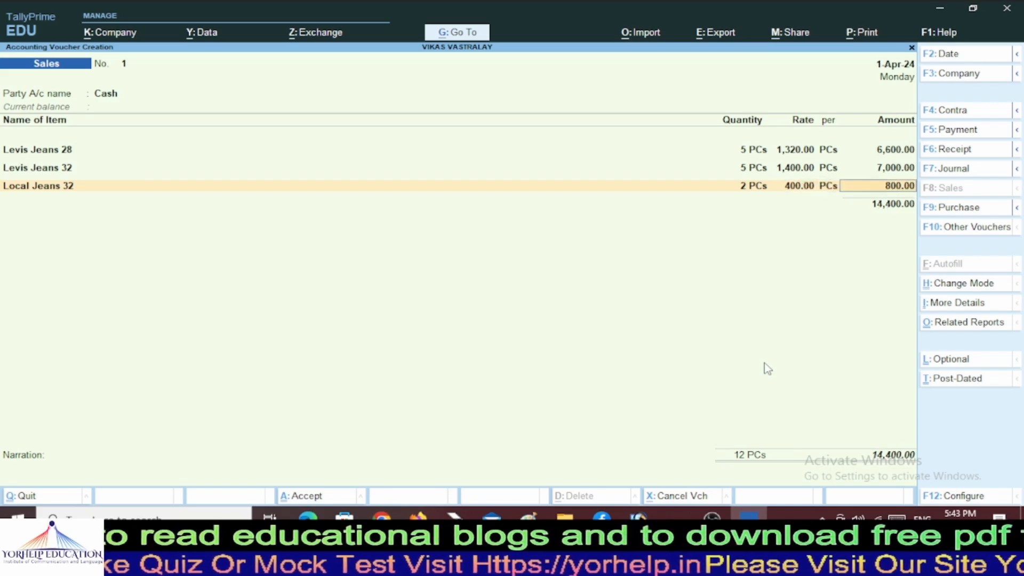
{"action": "key", "text": "Return"}
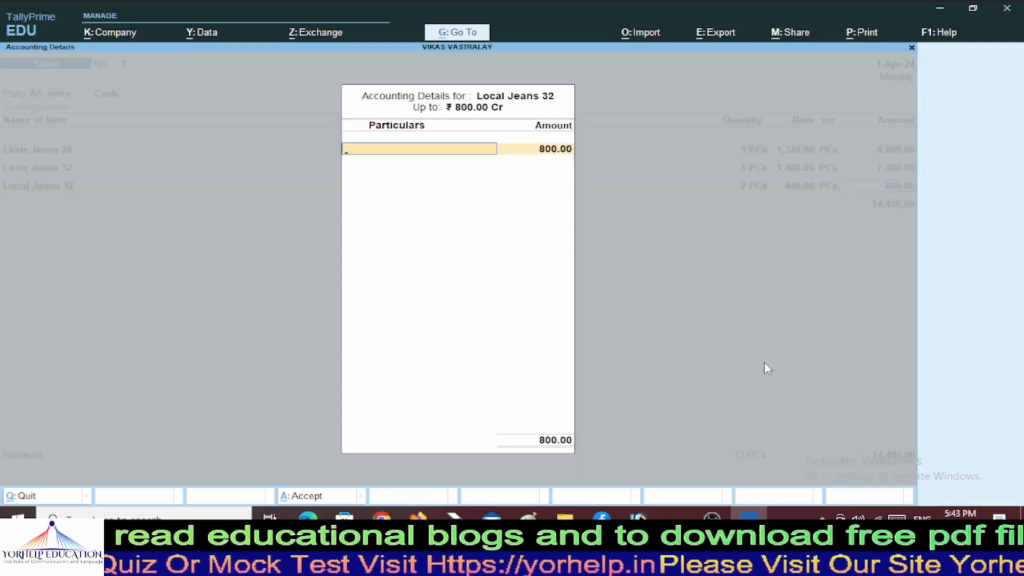
{"action": "key", "text": "alt+c"}
Name the new ledger 'Sales @5%' under Sales Accounts, keeping ledger type Not Applicable.
{"action": "type", "text": "Sales"}
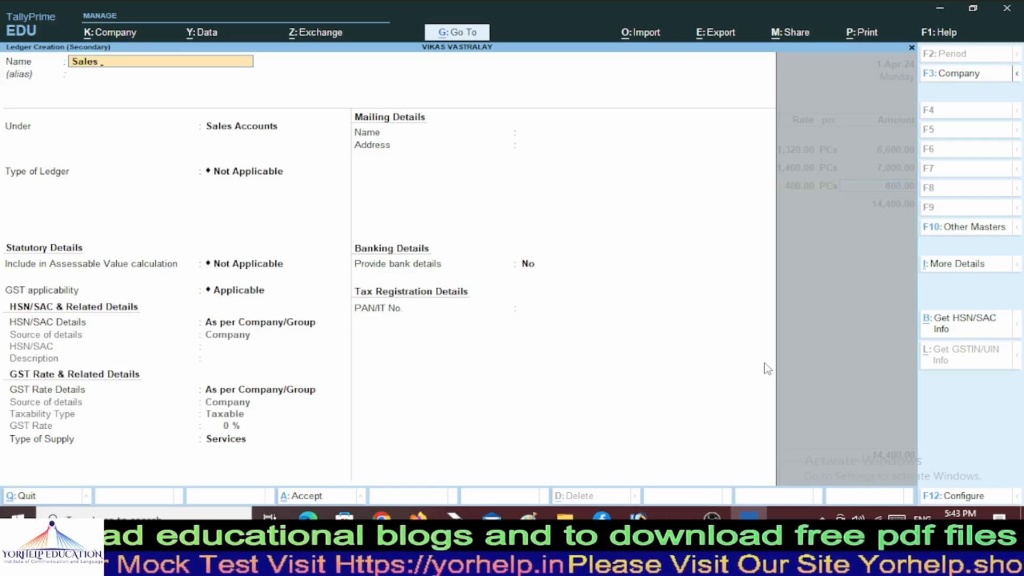
{"action": "type", "text": " @5"}
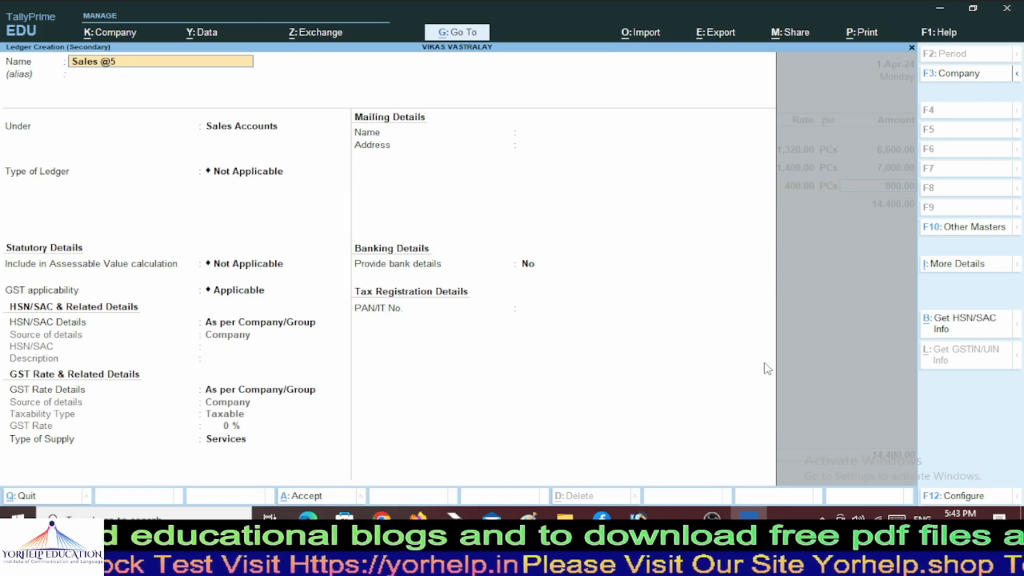
{"action": "type", "text": "%"}
{"action": "key", "text": "Return"}
{"action": "key", "text": "Return"}
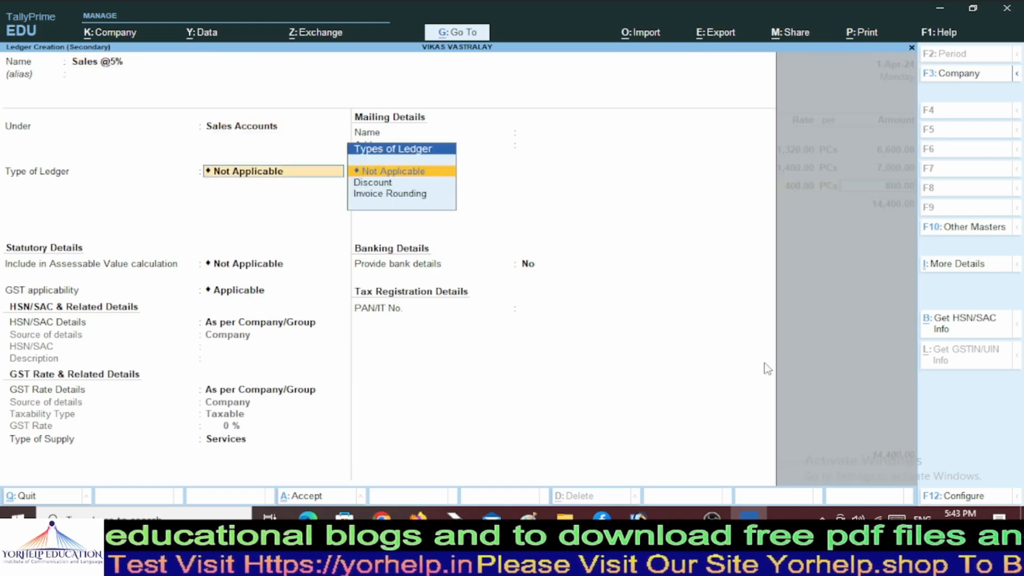
{"action": "key", "text": "Down"}
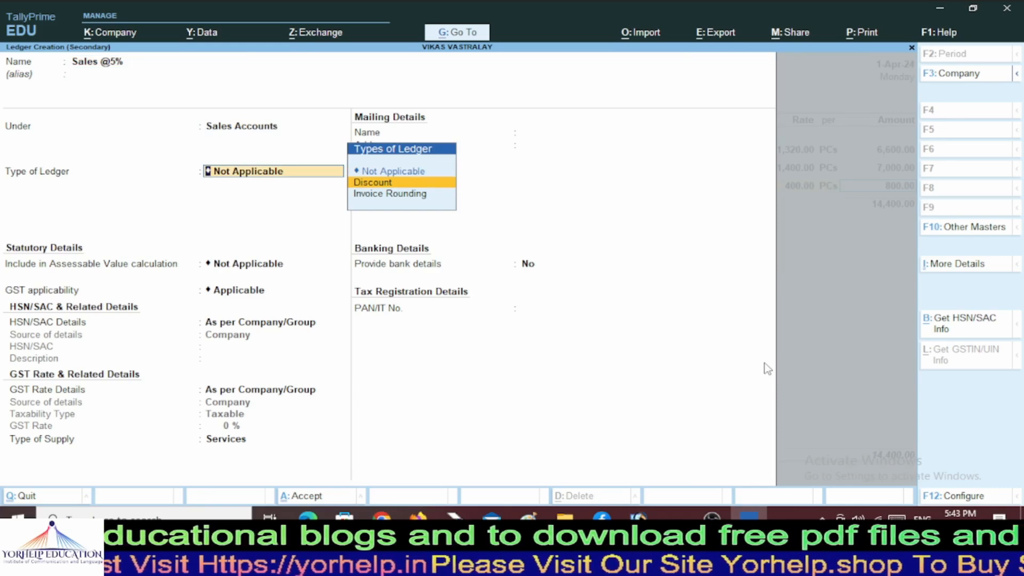
{"action": "key", "text": "Up"}
{"action": "key", "text": "Return"}
{"action": "key", "text": "Return"}
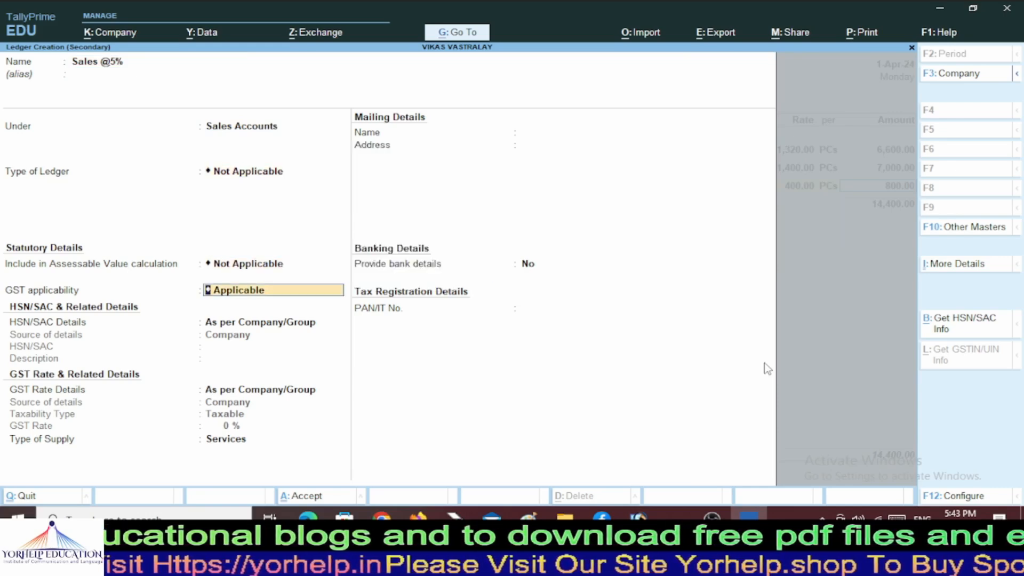
{"action": "key", "text": "Return"}
{"action": "key", "text": "Return"}
{"action": "key", "text": "Return"}
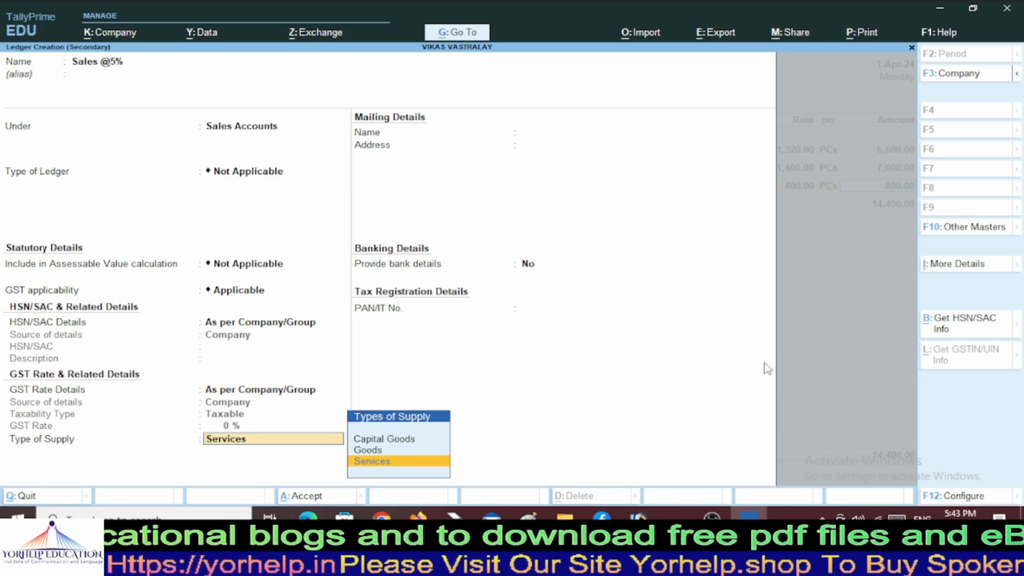
Set it Taxable at 5% GST on Goods, save, and allocate 800.00 to Jeans.
{"action": "key", "text": "BackSpace"}
{"action": "key", "text": "Down"}
{"action": "key", "text": "Return"}
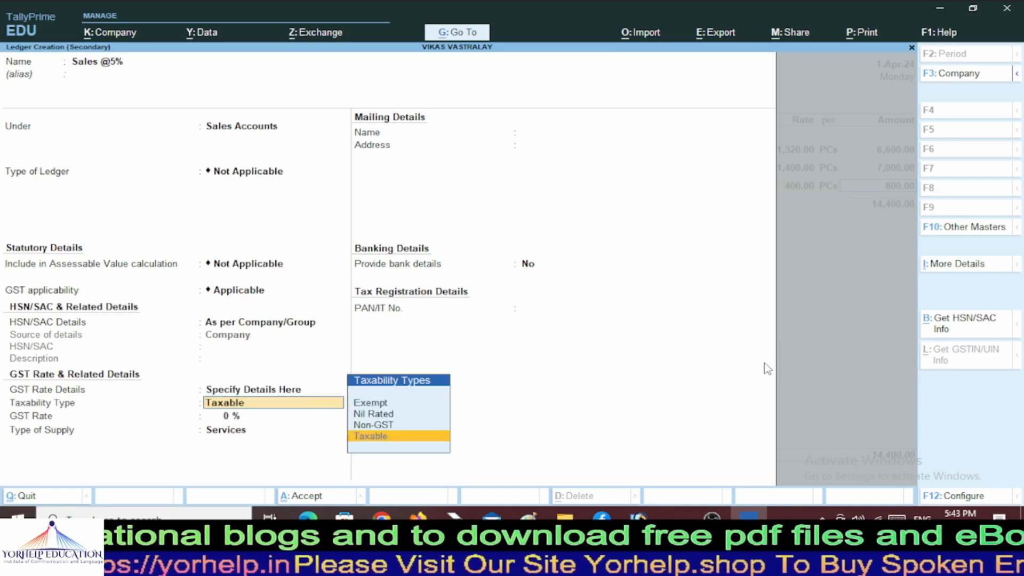
{"action": "key", "text": "Return"}
{"action": "type", "text": "5"}
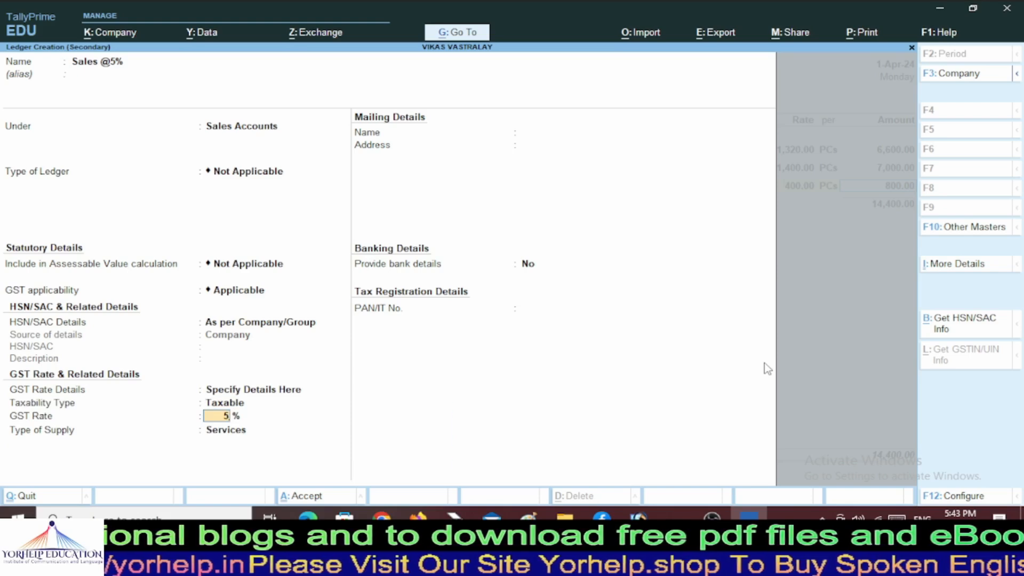
{"action": "key", "text": "Return"}
{"action": "key", "text": "Up"}
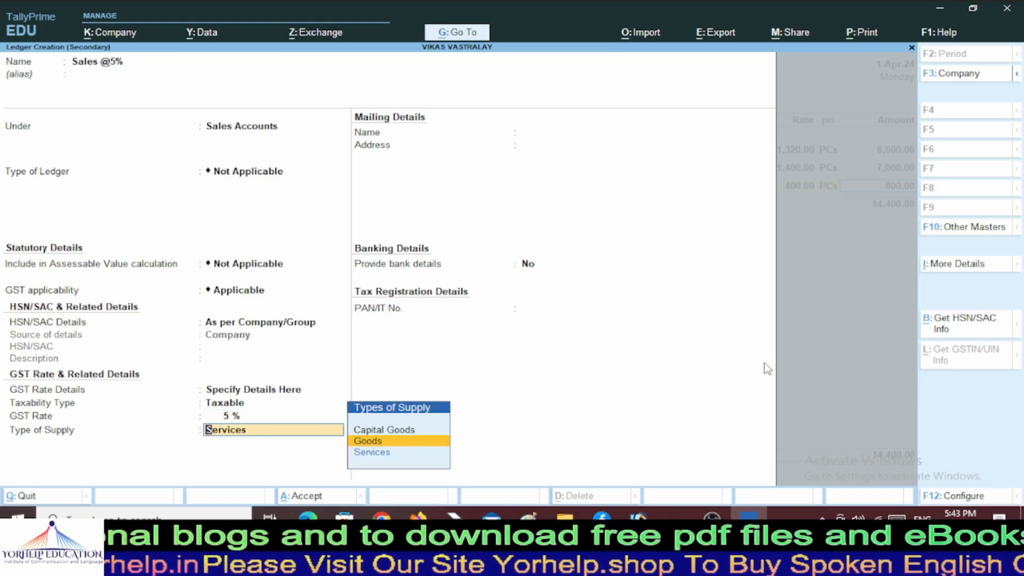
{"action": "key", "text": "Return"}
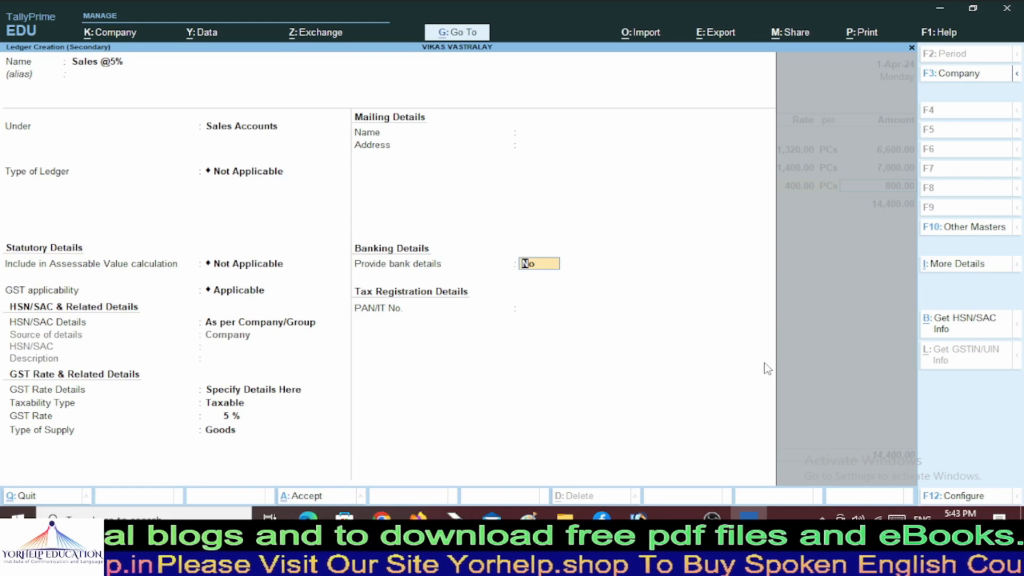
{"action": "key", "text": "Return"}
{"action": "key", "text": "Return"}
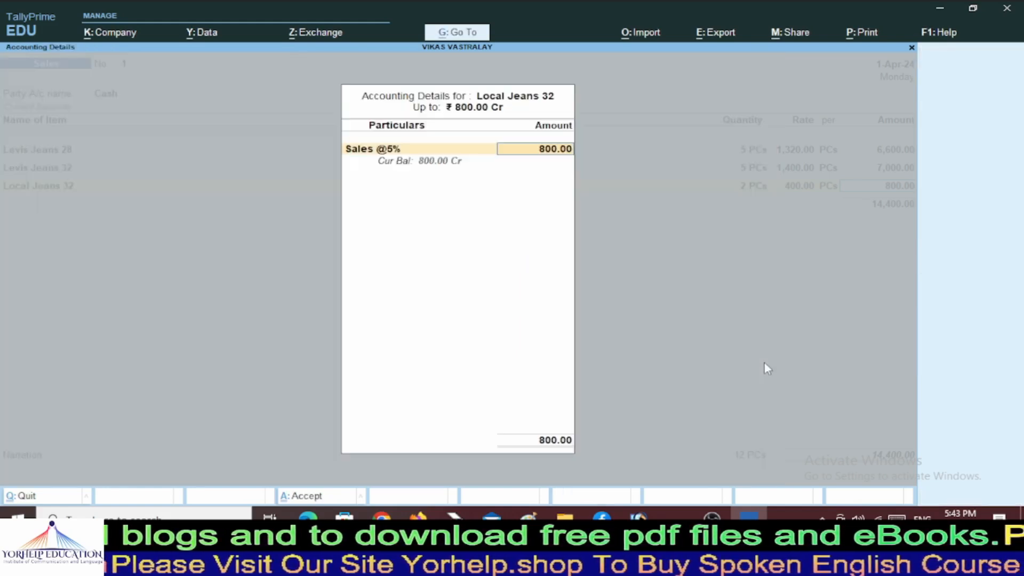
{"action": "key", "text": "Return"}
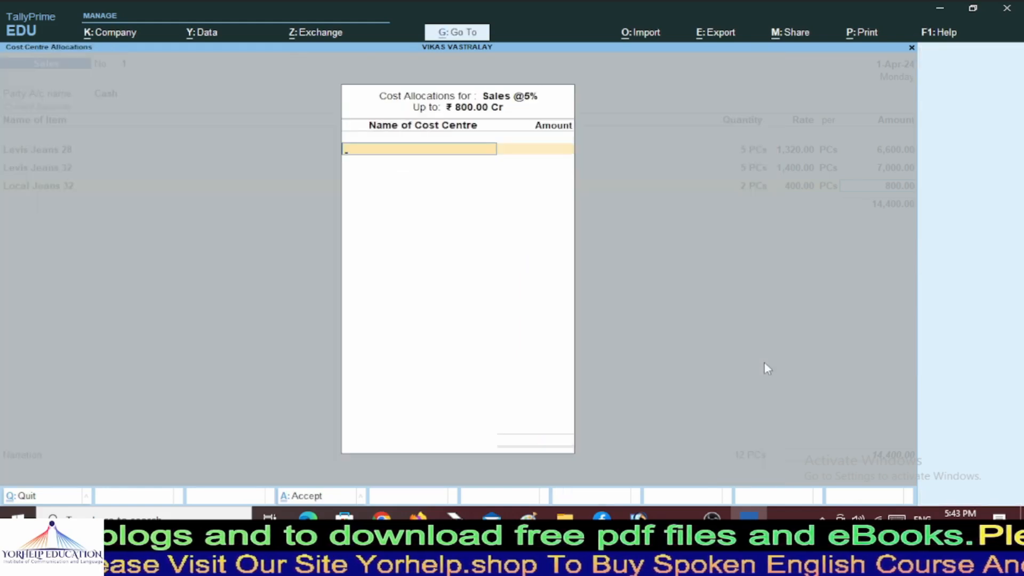
{"action": "key", "text": "Return"}
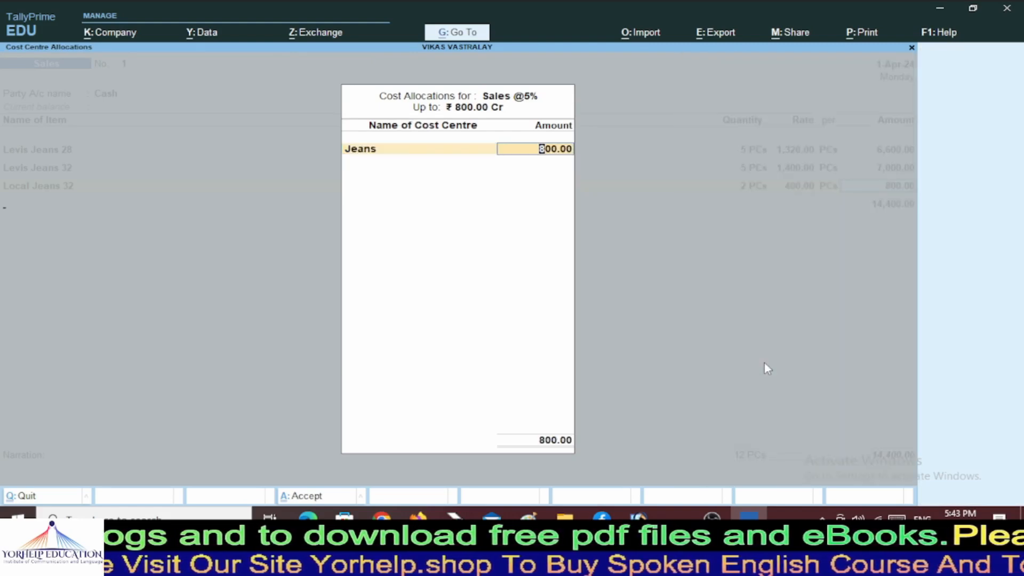
{"action": "key", "text": "Return"}
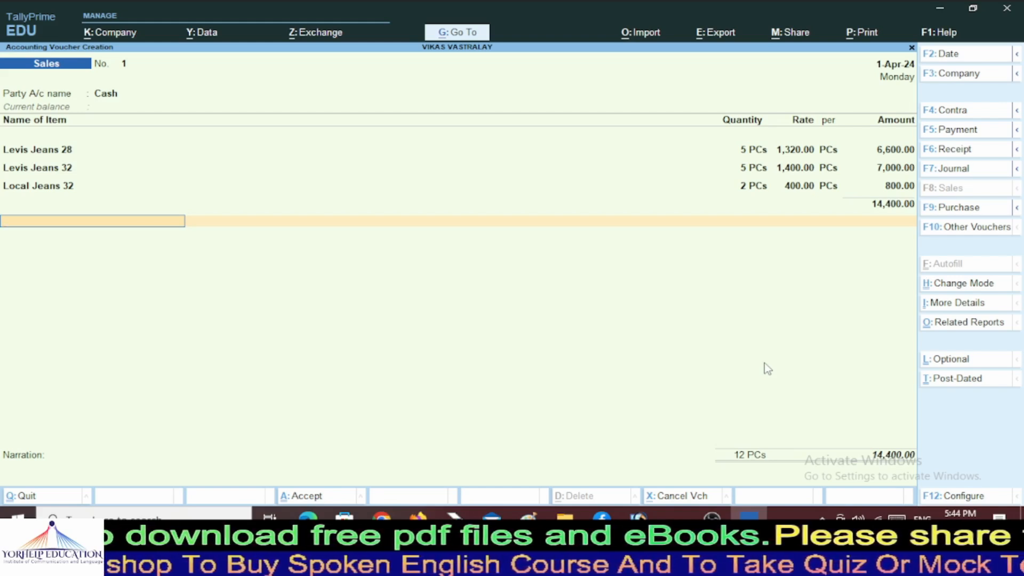
Add CGST 2.5% and SGST 2.5% tax lines at 20.00 each.
{"action": "type", "text": "C"}
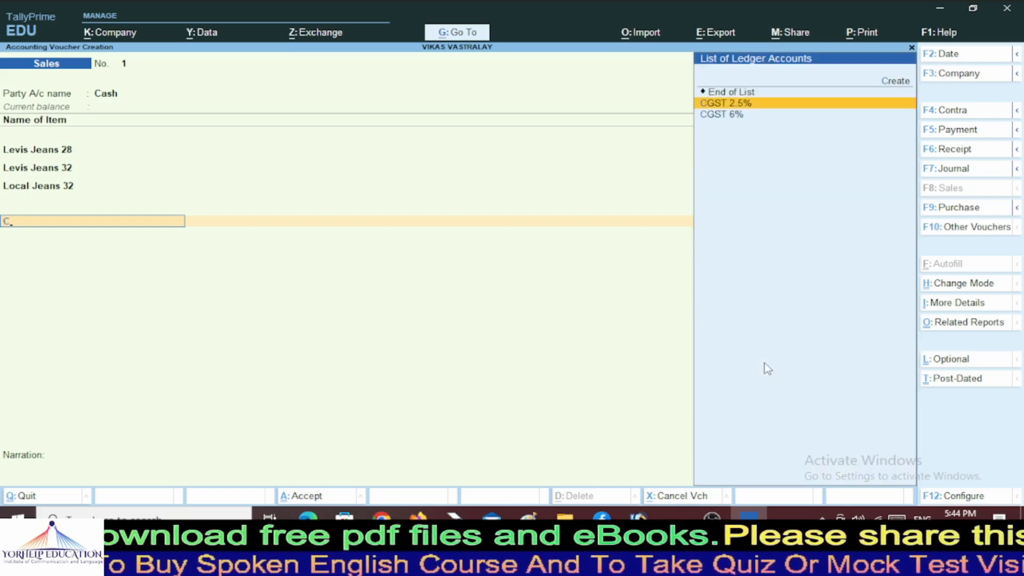
{"action": "key", "text": "Return"}
{"action": "key", "text": "Return"}
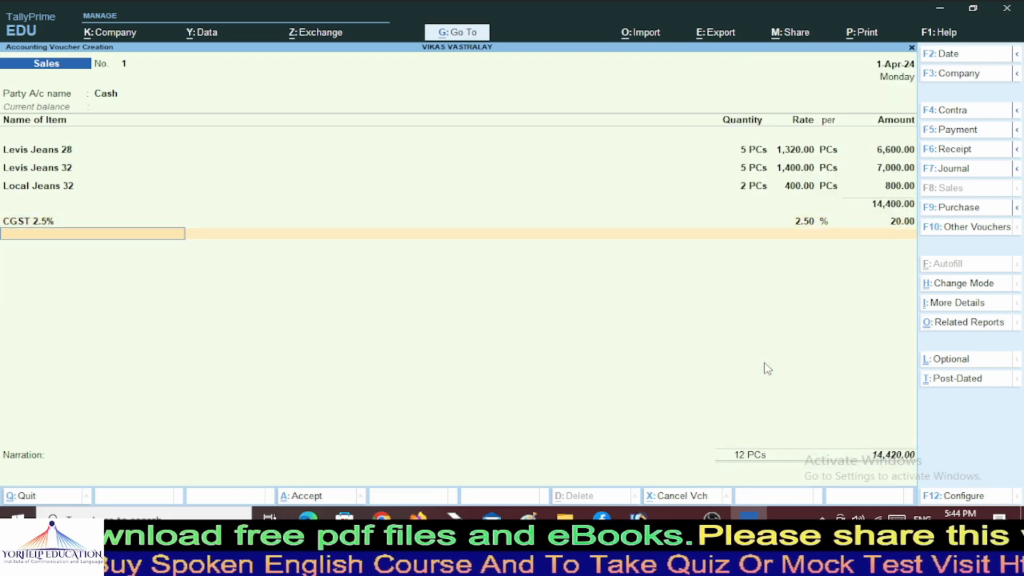
{"action": "type", "text": "S"}
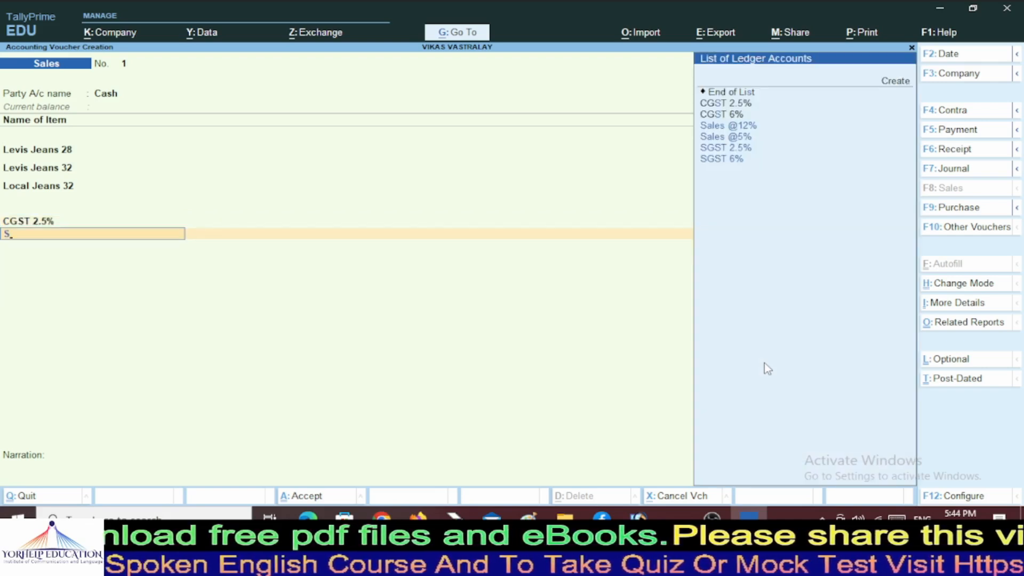
{"action": "key", "text": "Down"}
{"action": "key", "text": "Down"}
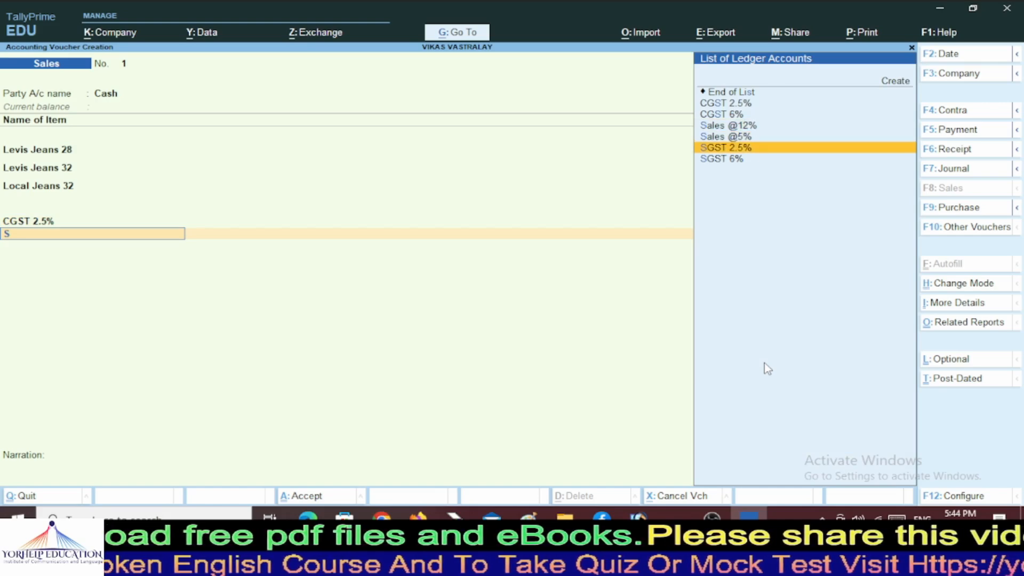
{"action": "key", "text": "Return"}
{"action": "key", "text": "Return"}
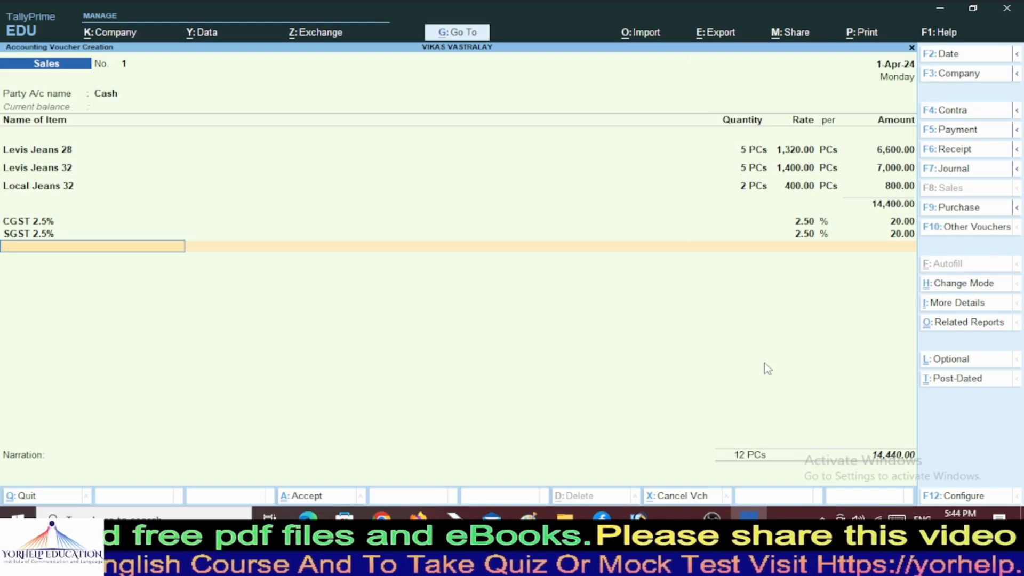
Add CGST 6% and SGST 6% tax lines at 816.00 each, totalling 16,072.00.
{"action": "type", "text": "C"}
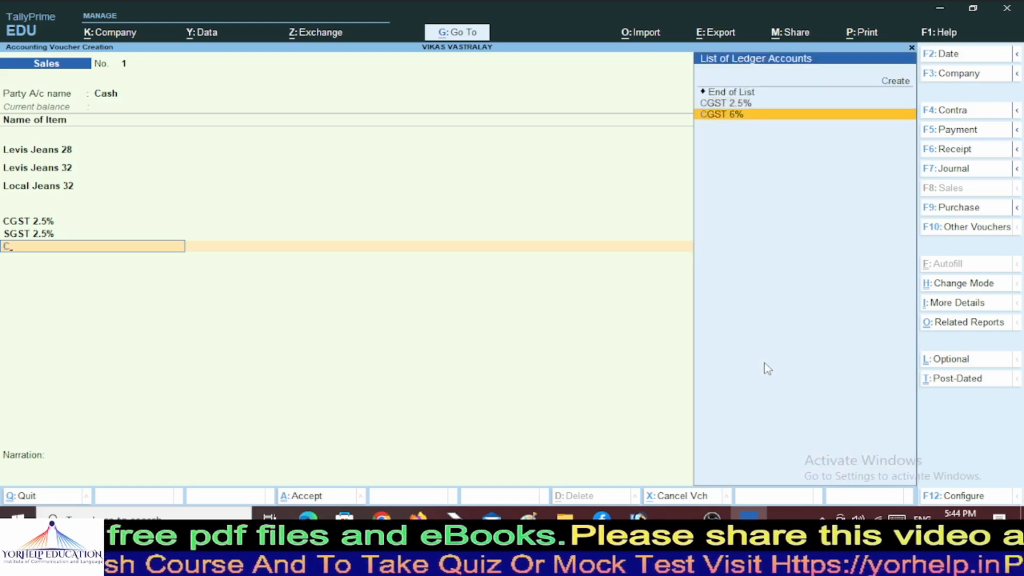
{"action": "key", "text": "Return"}
{"action": "key", "text": "Return"}
{"action": "type", "text": "C"}
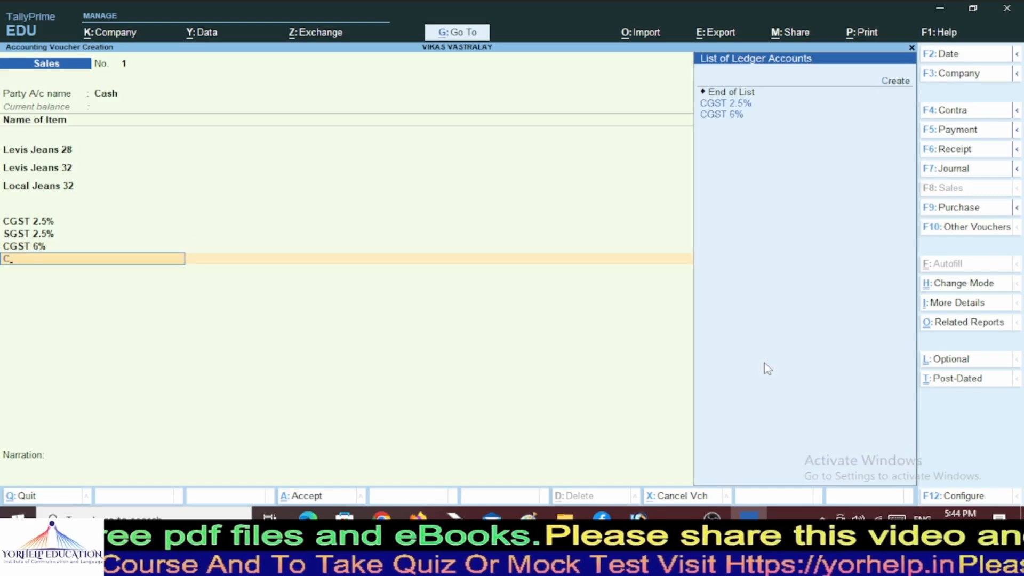
{"action": "key", "text": "Down"}
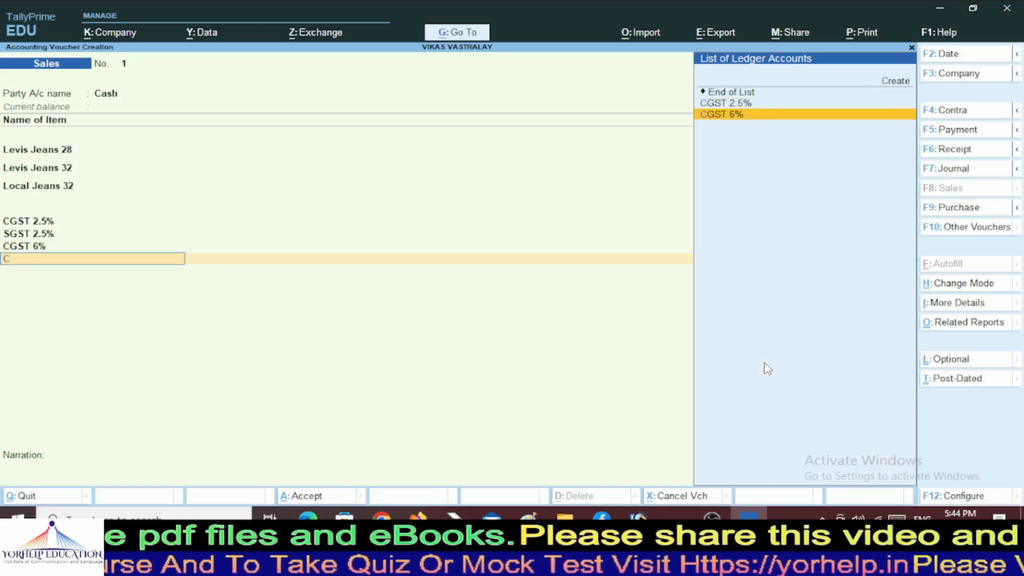
{"action": "key", "text": "Up"}
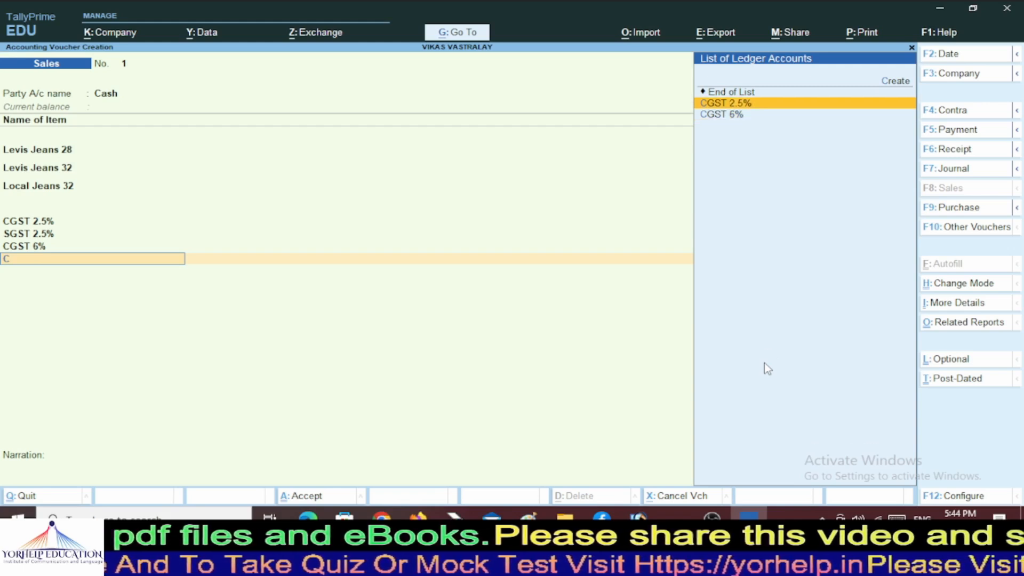
{"action": "key", "text": "BackSpace"}
{"action": "type", "text": "S"}
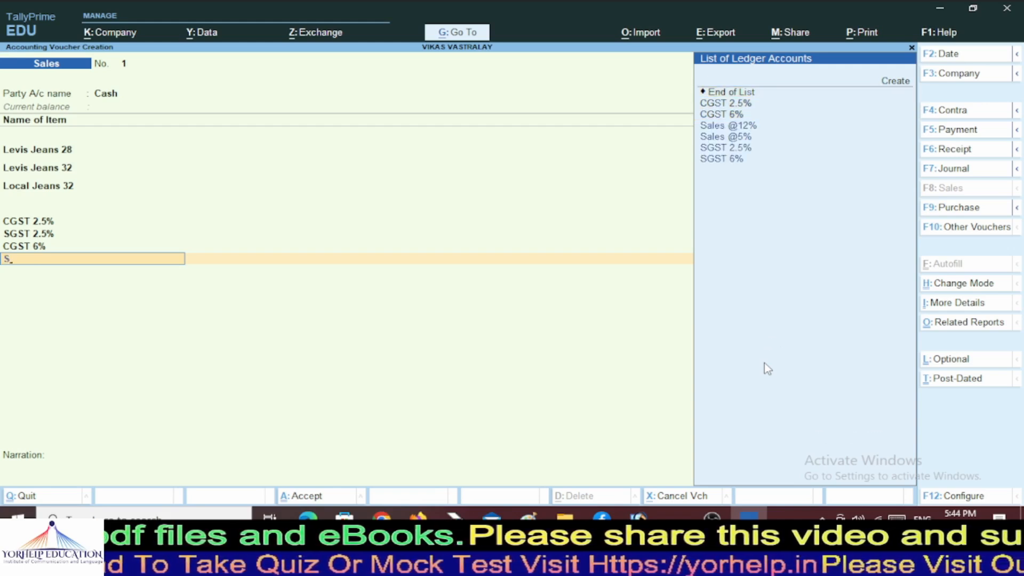
{"action": "key", "text": "Down"}
{"action": "key", "text": "Down"}
{"action": "key", "text": "Down"}
{"action": "key", "text": "Down"}
{"action": "key", "text": "Return"}
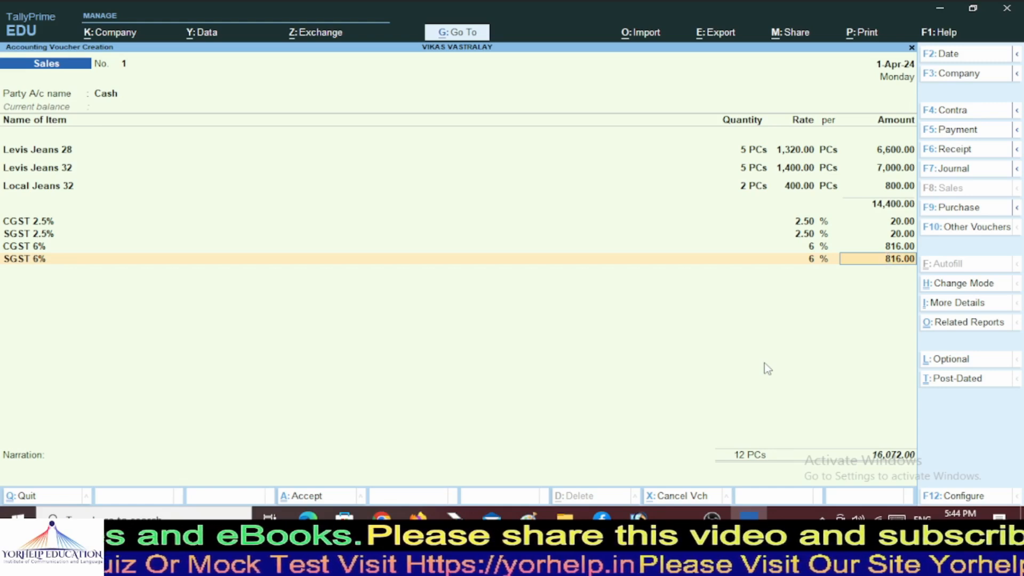
{"action": "key", "text": "ctrl"}
Preview the voucher's Tax Invoice at full width, showing three jeans items, GST lines and ₹16,072.00 total.
{"action": "key", "text": "ctrl+p"}
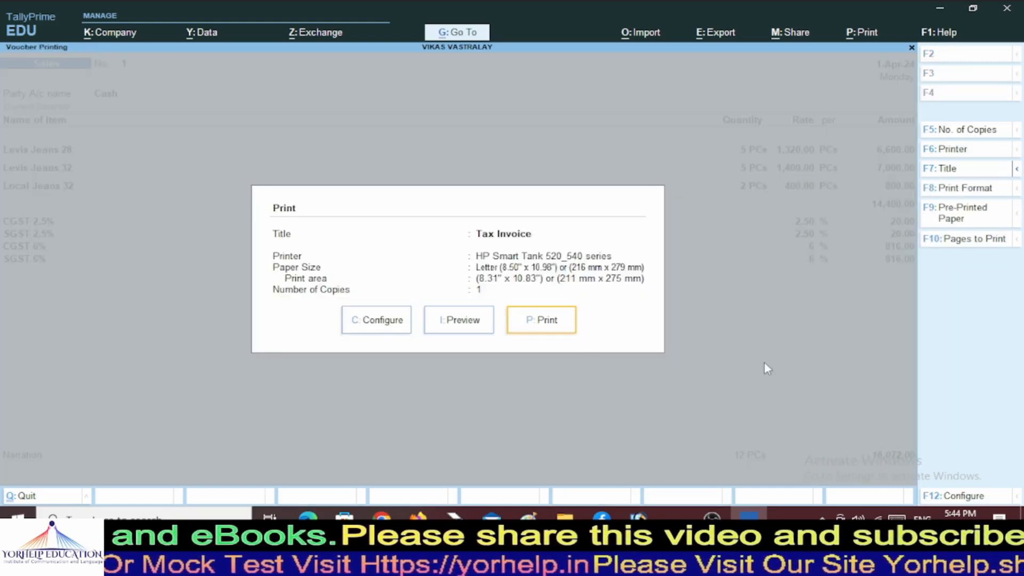
{"action": "key", "text": "Left"}
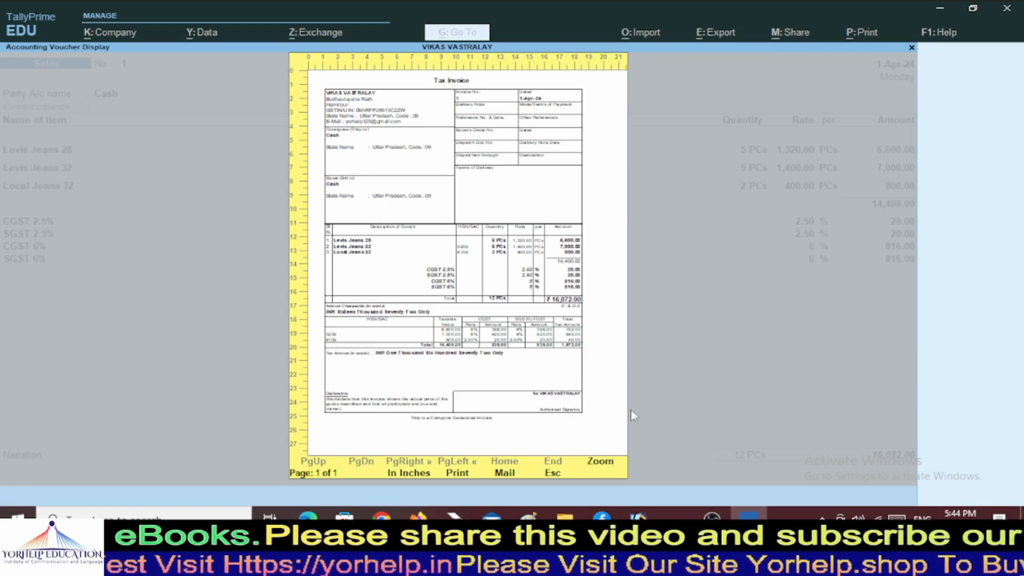
{"action": "left_click", "coordinate": [600, 462]}
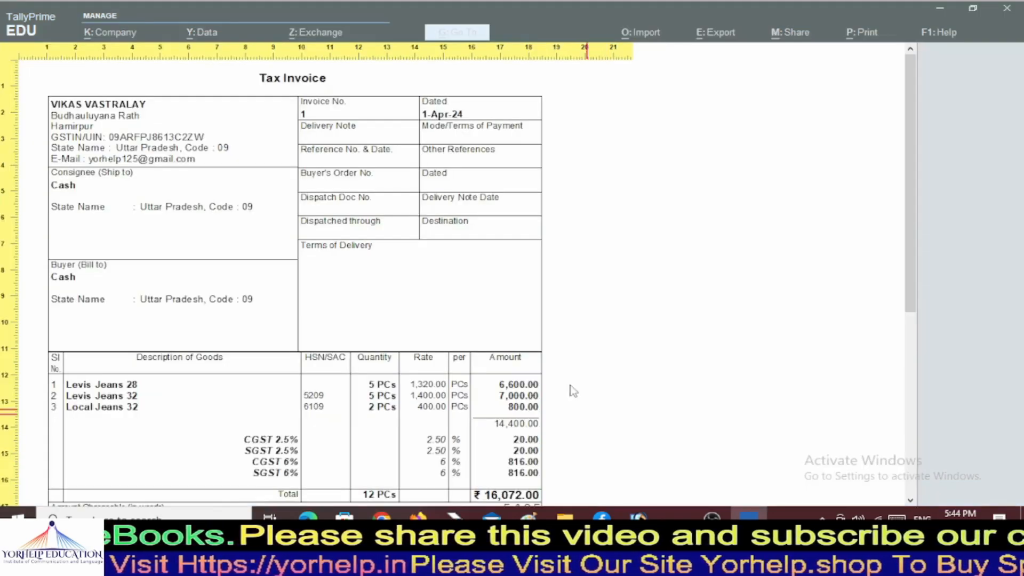
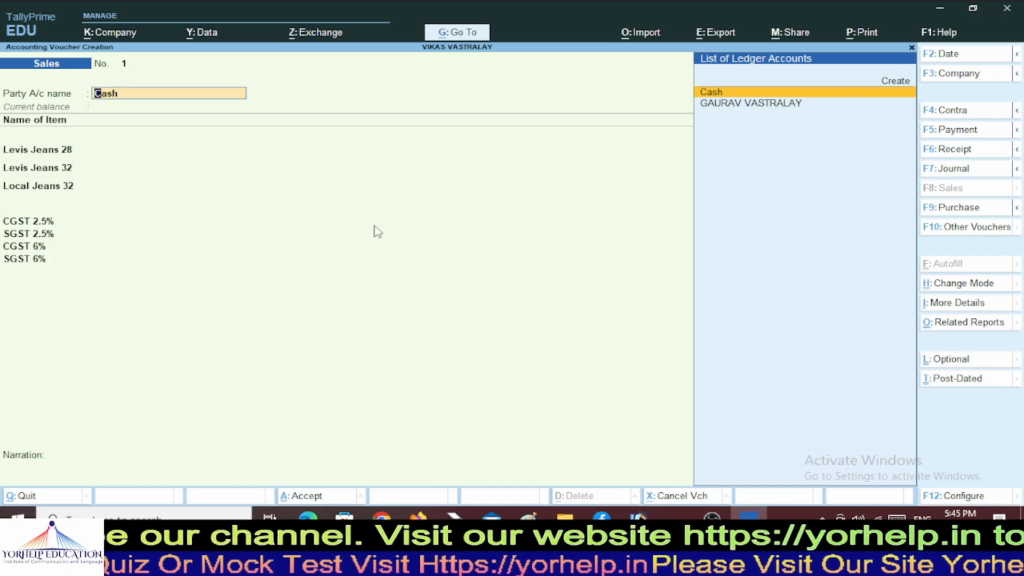
Accept and save Sales voucher No. 1 for Cash with Ctrl+A.
{"action": "key", "text": "ctrl"}
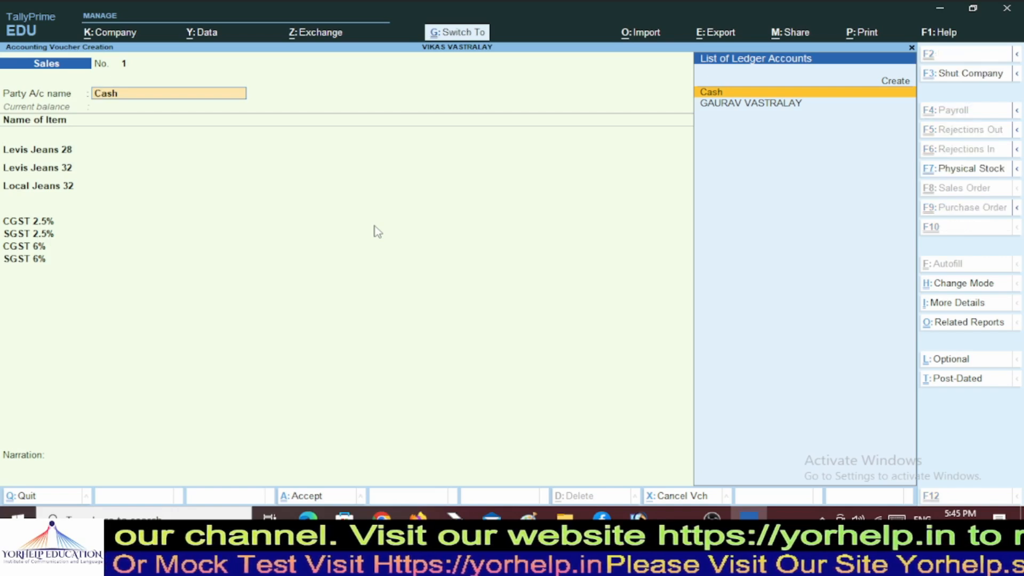
{"action": "key", "text": "ctrl+a"}
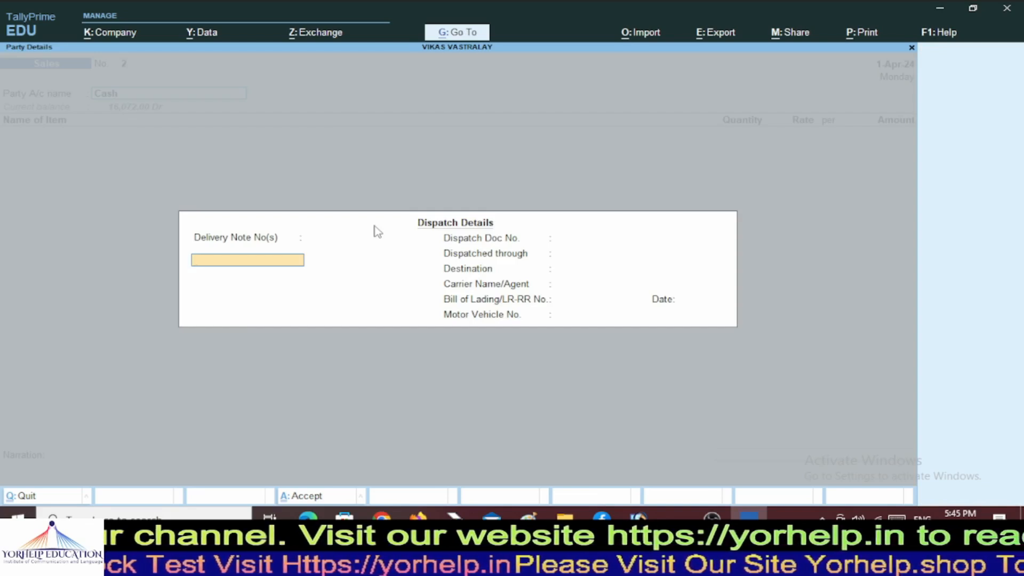
Skip the empty dispatch and party details, then quit Sales voucher No. 2 without saving.
{"action": "key", "text": "Escape"}
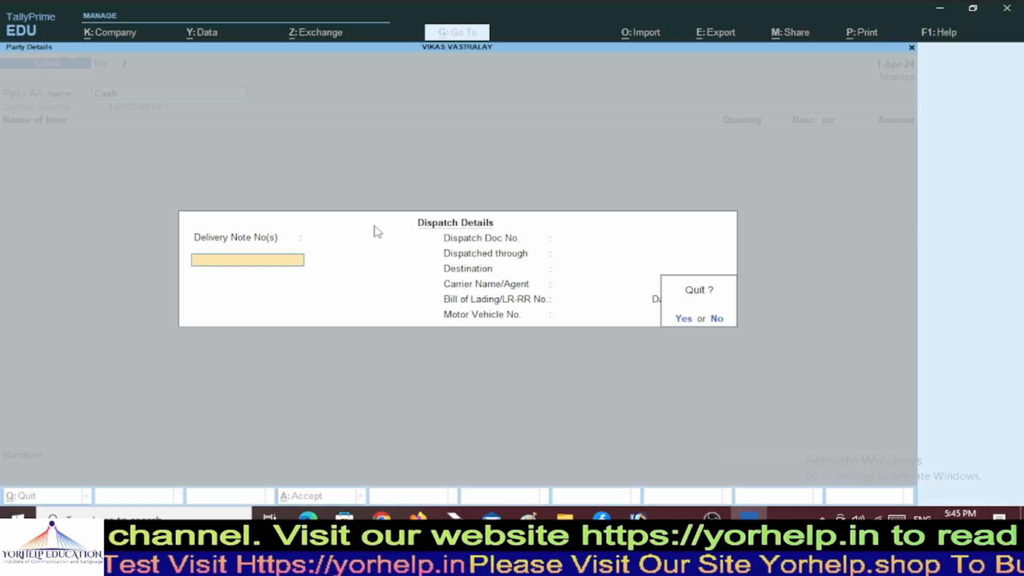
{"action": "key", "text": "n"}
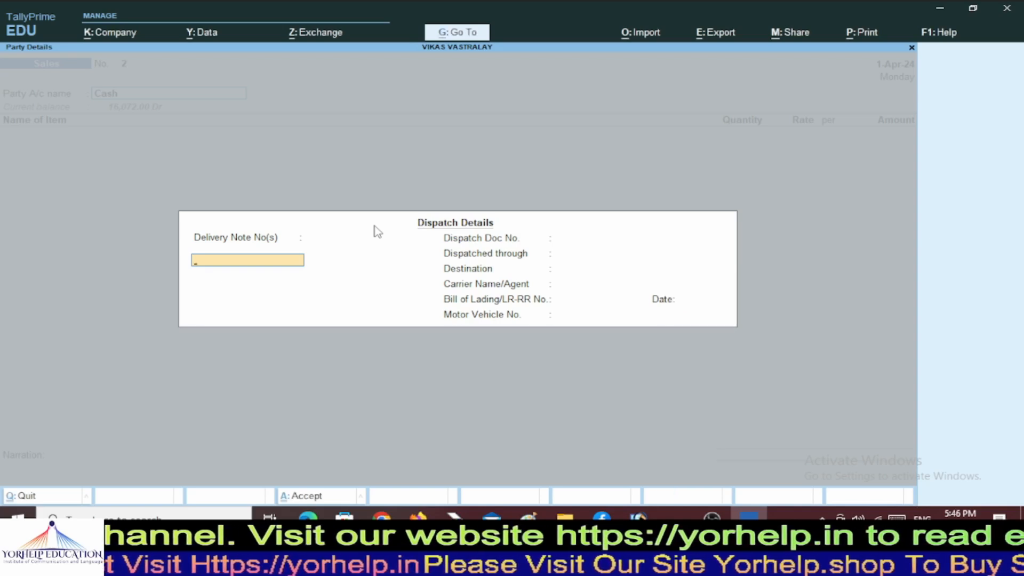
{"action": "key", "text": "Return"}
{"action": "key", "text": "Return"}
{"action": "key", "text": "Return"}
{"action": "key", "text": "Return"}
{"action": "key", "text": "Return"}
{"action": "key", "text": "Return"}
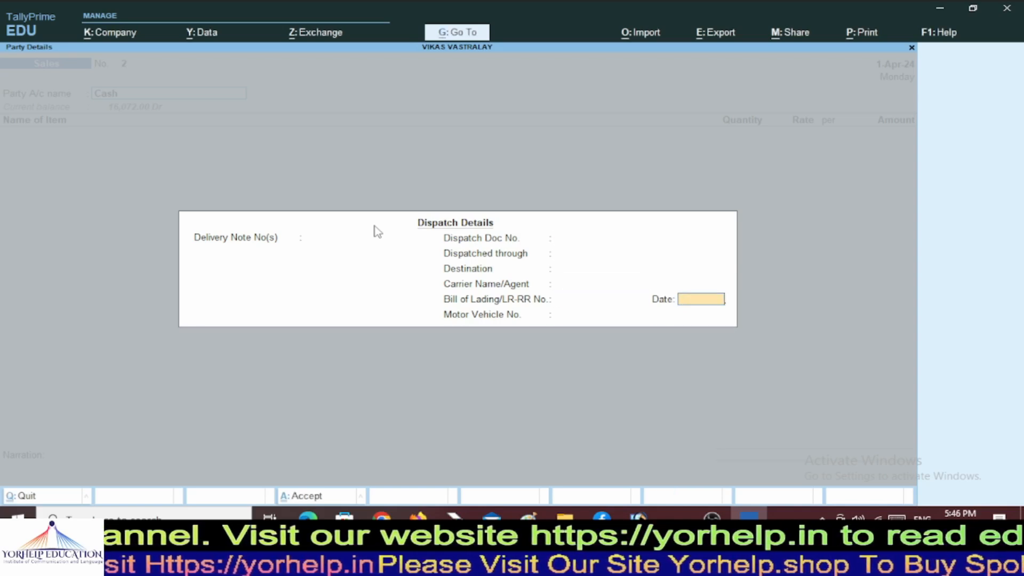
{"action": "key", "text": "Return"}
{"action": "key", "text": "Return"}
{"action": "key", "text": "Return"}
{"action": "key", "text": "Return"}
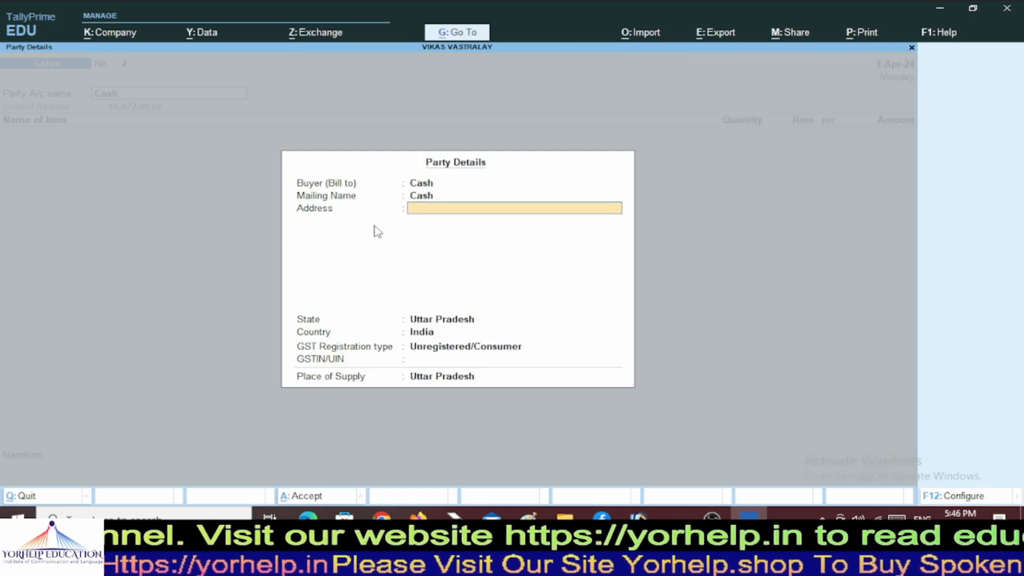
{"action": "key", "text": "Return"}
{"action": "key", "text": "Return"}
{"action": "key", "text": "Return"}
{"action": "key", "text": "Return"}
{"action": "key", "text": "Return"}
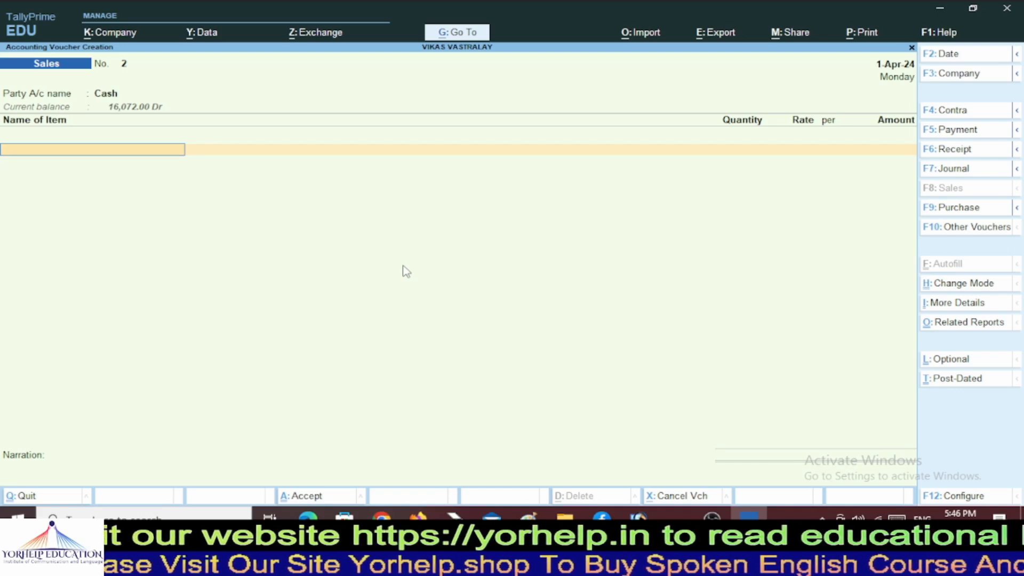
{"action": "key", "text": "Escape"}
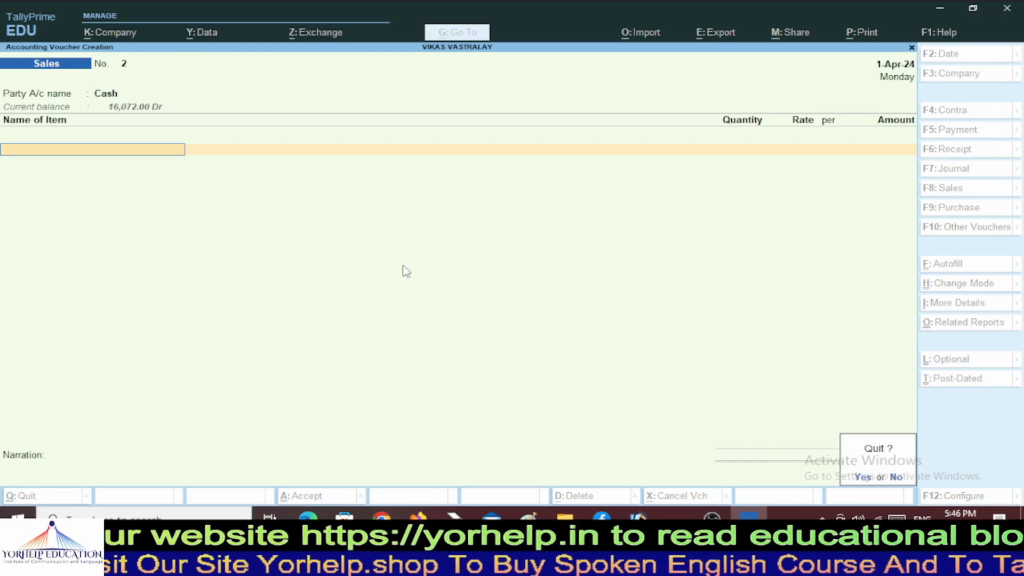
{"action": "key", "text": "y"}
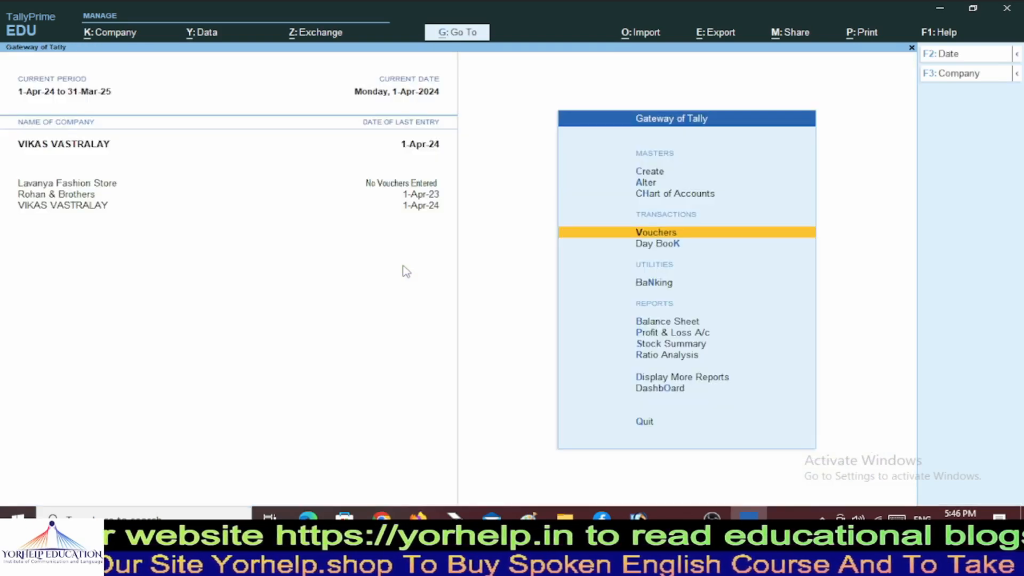
Open the Balance Sheet report from Gateway of Tally.
{"action": "key", "text": "Up"}
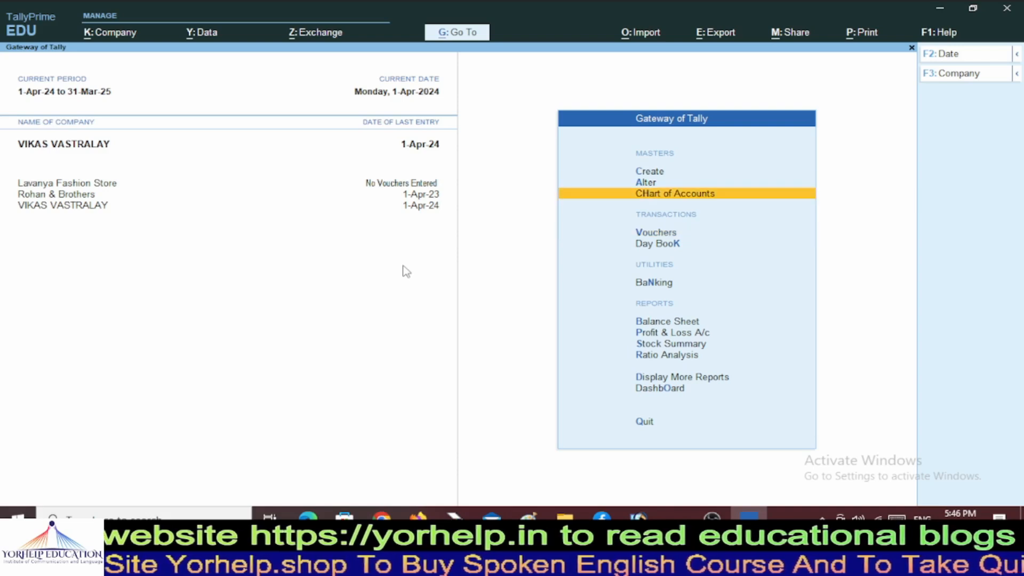
{"action": "key", "text": "Up"}
{"action": "key", "text": "Up"}
{"action": "key", "text": "Down"}
{"action": "key", "text": "Down"}
{"action": "key", "text": "Down"}
{"action": "key", "text": "Down"}
{"action": "key", "text": "Down"}
{"action": "key", "text": "Down"}
{"action": "key", "text": "Down"}
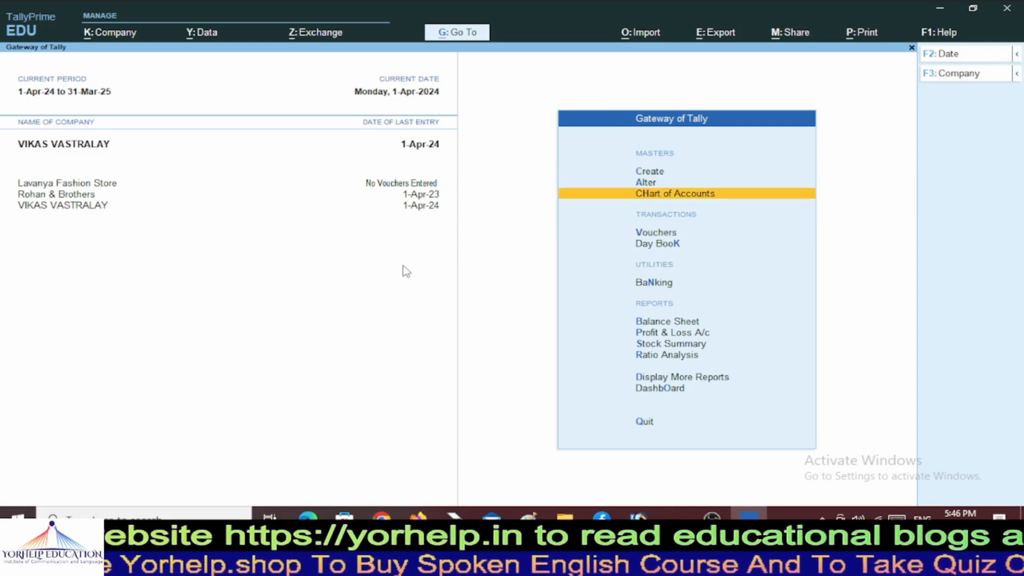
{"action": "key", "text": "Up"}
{"action": "key", "text": "Return"}
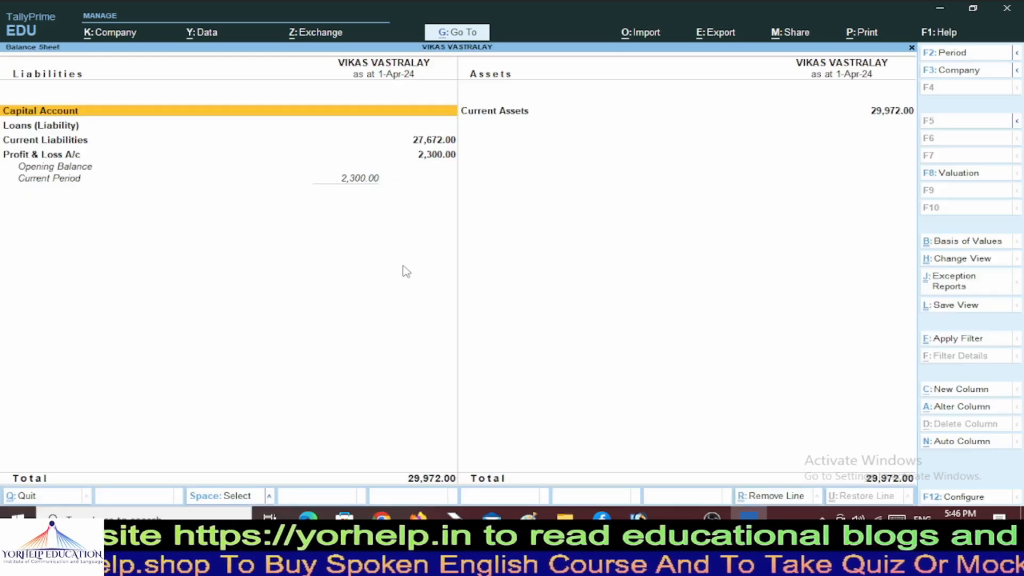
Drill into Current Assets to check the Cash-in-Hand balance.
{"action": "key", "text": "Down"}
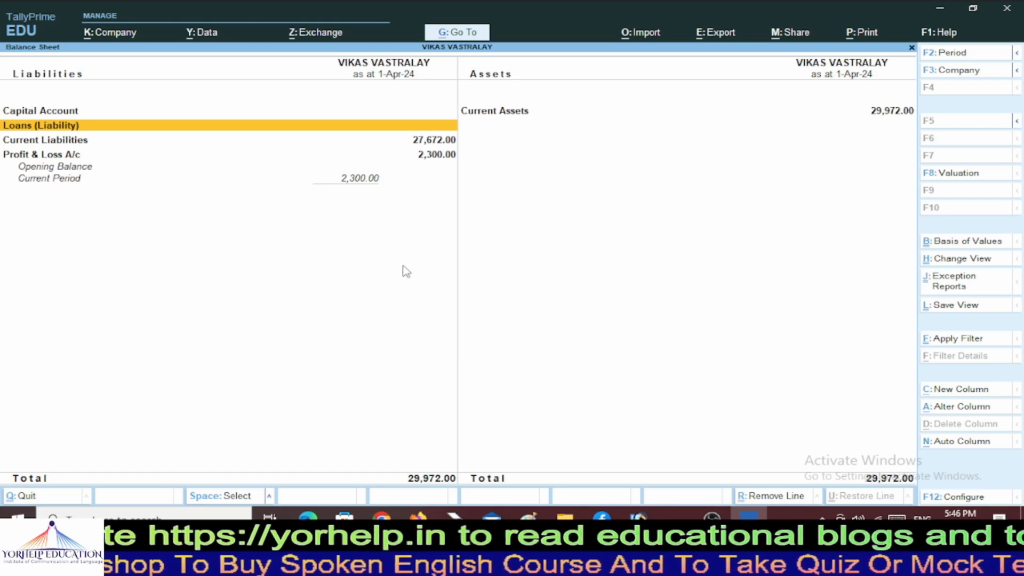
{"action": "key", "text": "Up"}
{"action": "key", "text": "Right"}
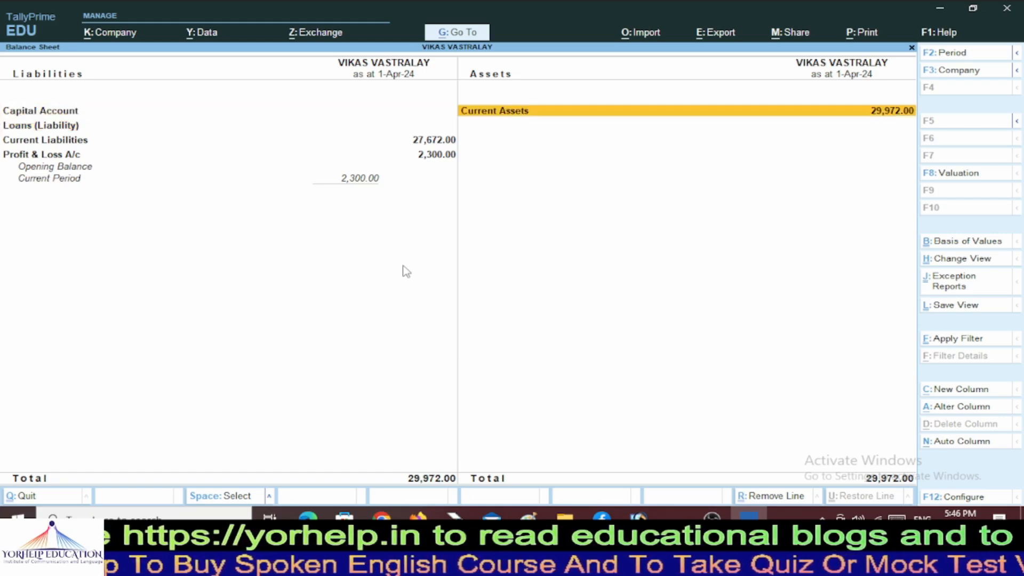
{"action": "key", "text": "Left"}
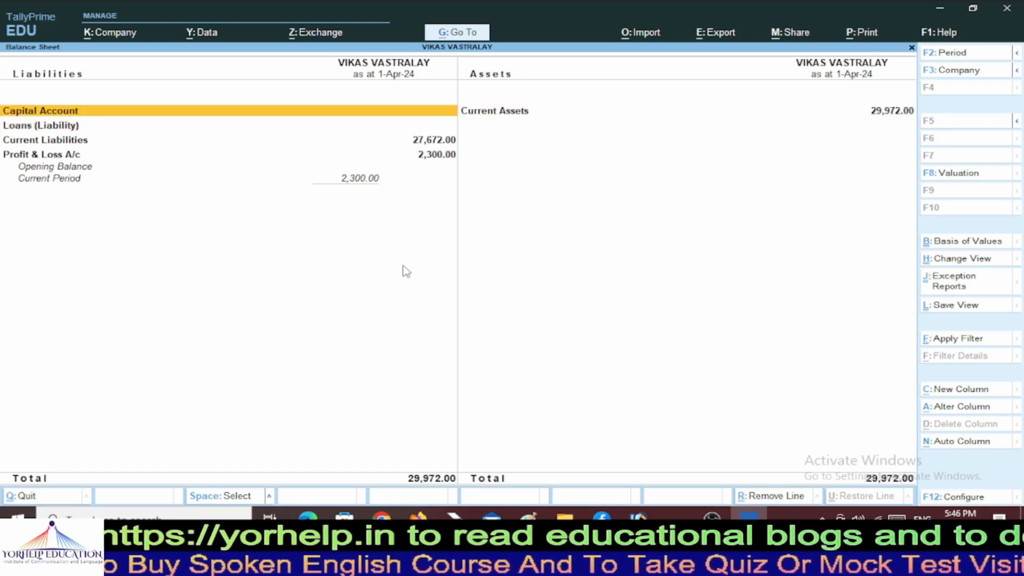
{"action": "key", "text": "Down"}
{"action": "key", "text": "Right"}
{"action": "key", "text": "Return"}
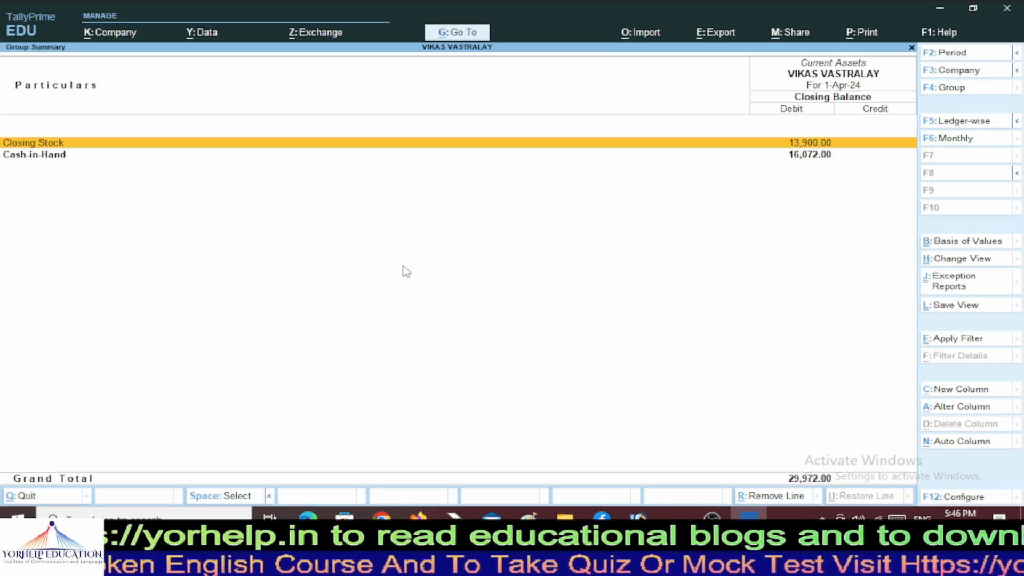
{"action": "key", "text": "Down"}
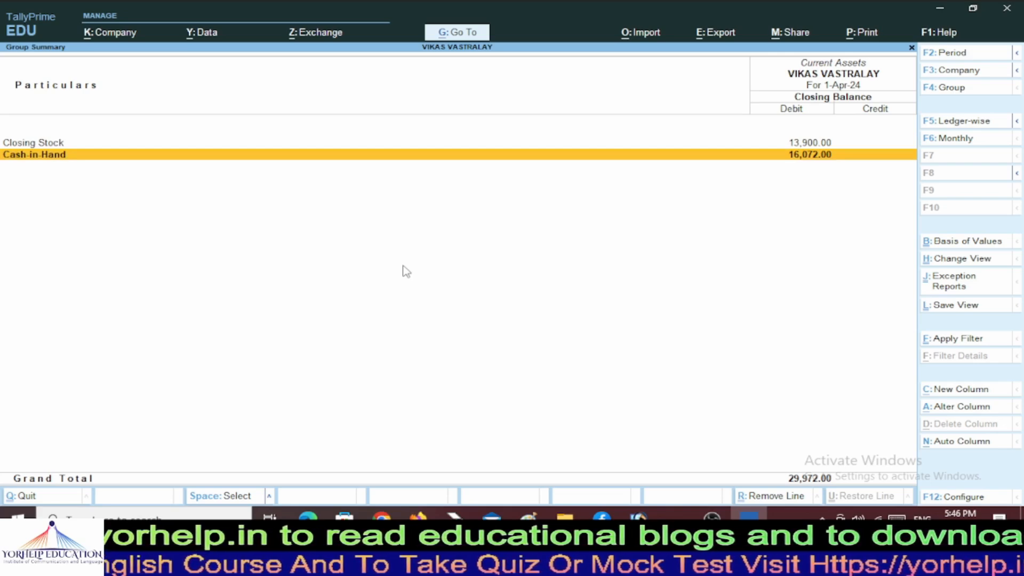
{"action": "key", "text": "Escape"}
Drill into Current Liabilities to review the Sundry Creditors balance.
{"action": "key", "text": "Left"}
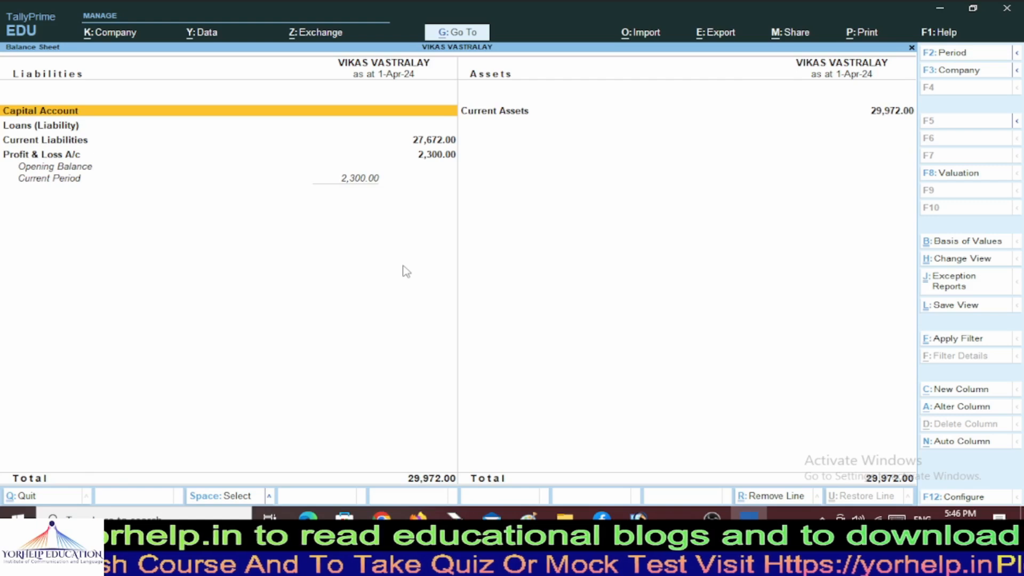
{"action": "key", "text": "Down"}
{"action": "key", "text": "Down"}
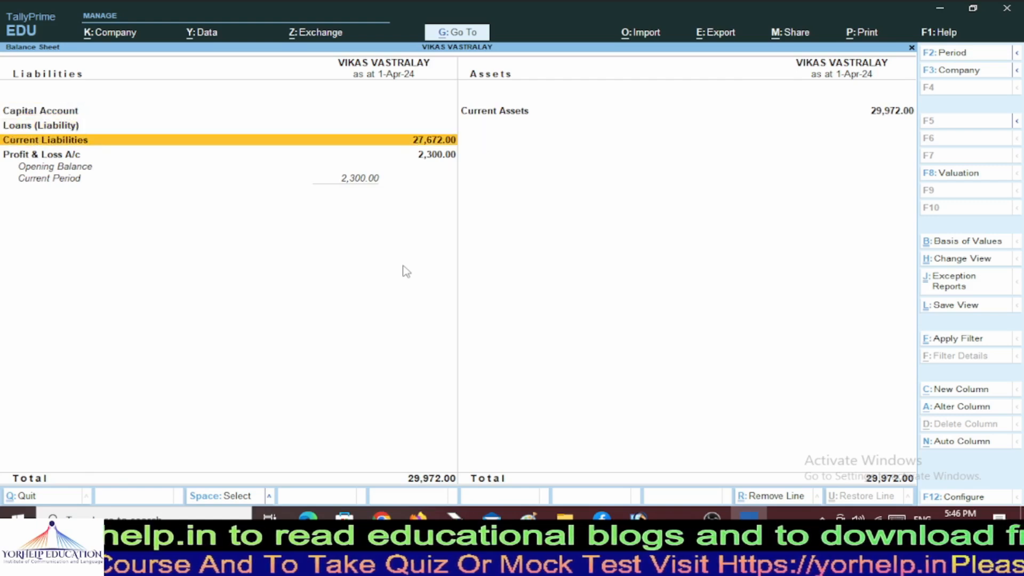
{"action": "key", "text": "Return"}
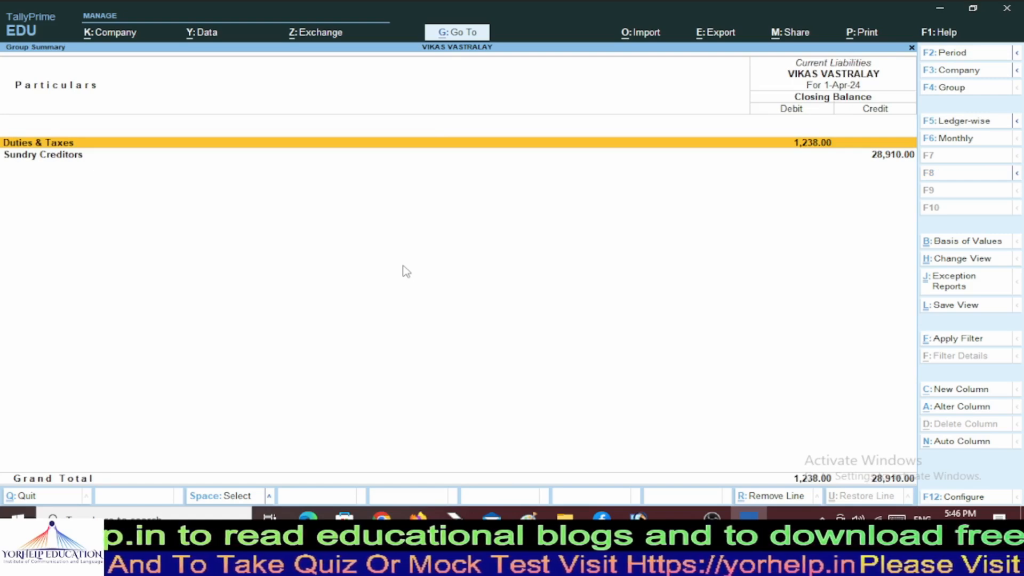
{"action": "key", "text": "Down"}
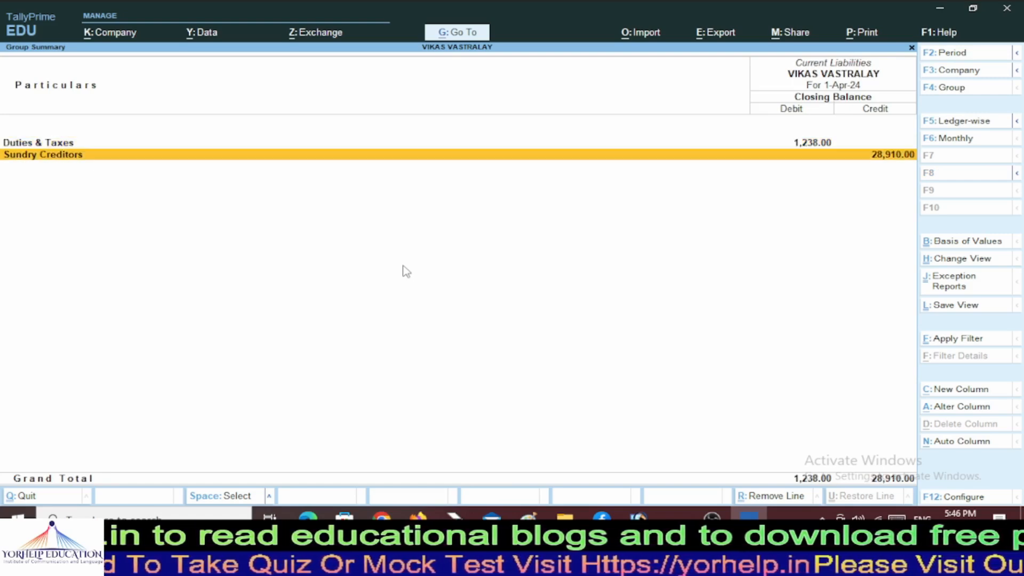
{"action": "key", "text": "Escape"}
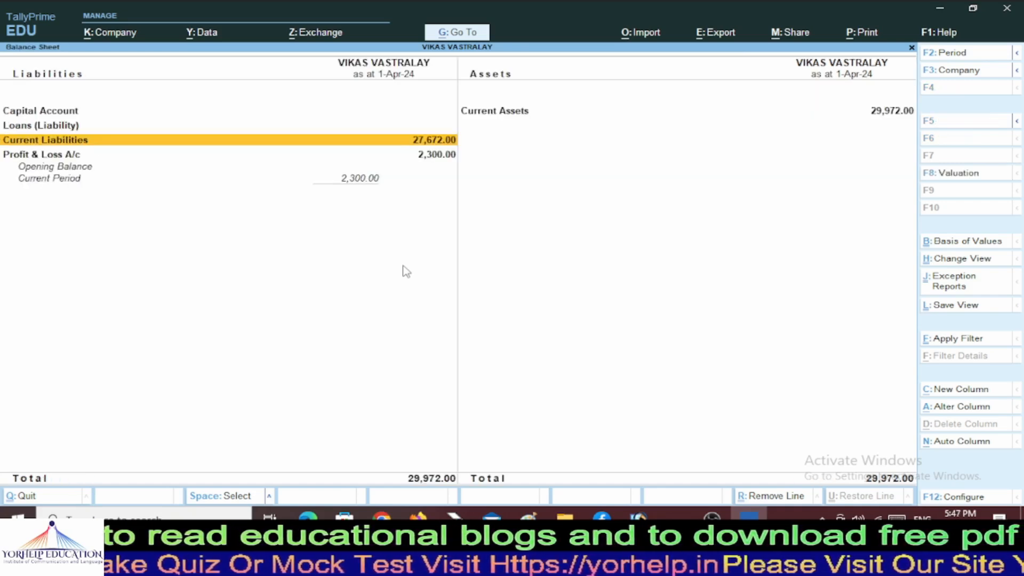
Review the Profit & Loss A/c showing 2,300.00 net profit, then back out of the Balance Sheet.
{"action": "key", "text": "Down"}
{"action": "key", "text": "Return"}
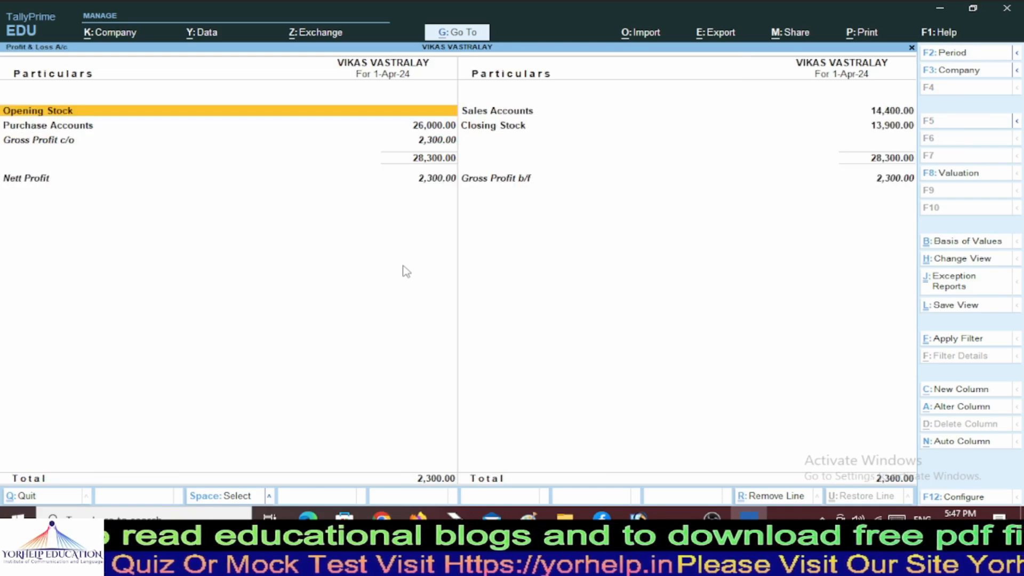
{"action": "key", "text": "Escape"}
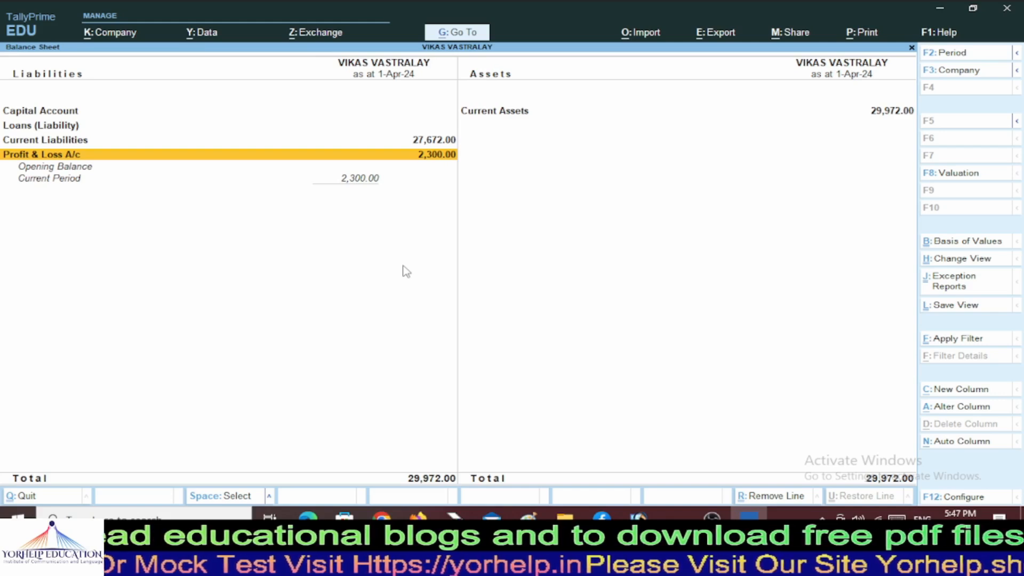
{"action": "key", "text": "Escape"}
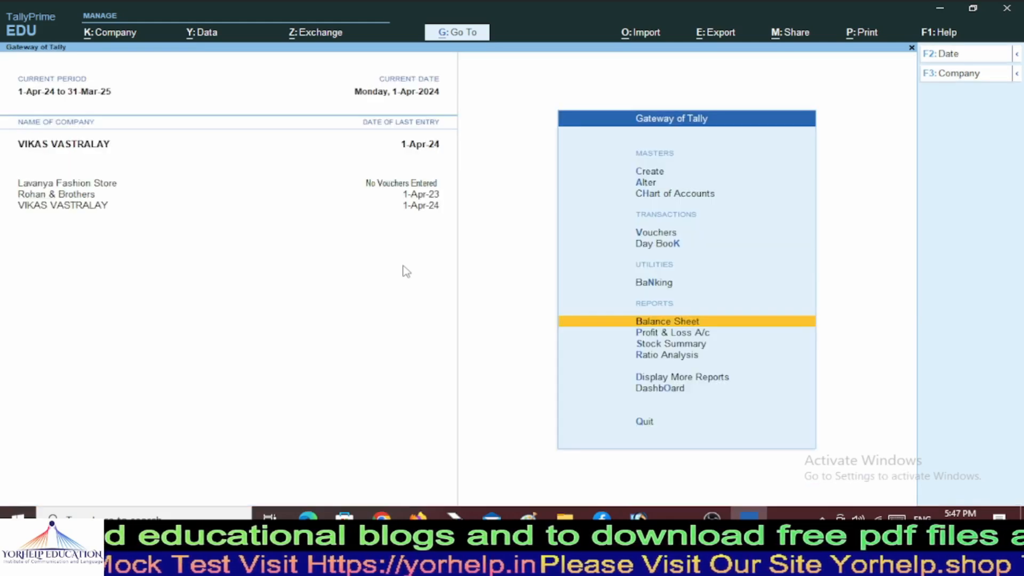
{"action": "key", "text": "Escape"}
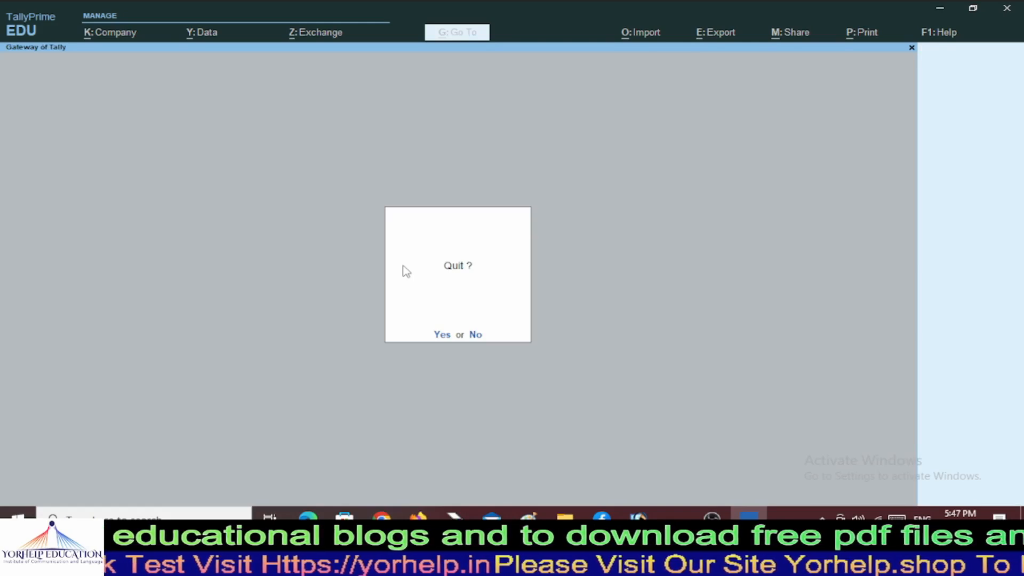
Cancel the quit prompt and open voucher entry at Sales voucher No. 2.
{"action": "key", "text": "Escape"}
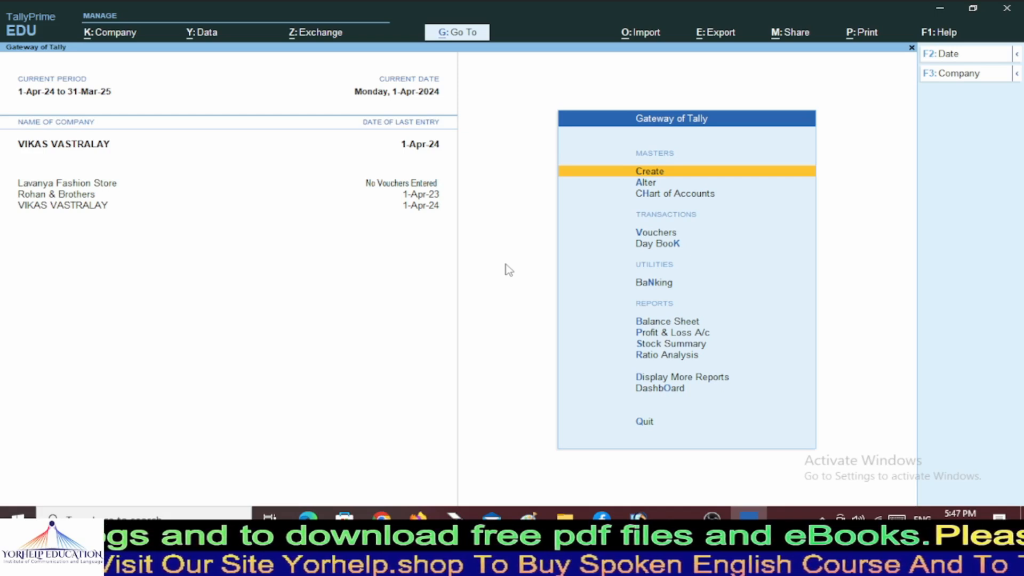
{"action": "key", "text": "Down"}
{"action": "key", "text": "Down"}
{"action": "key", "text": "Down"}
{"action": "key", "text": "Down"}
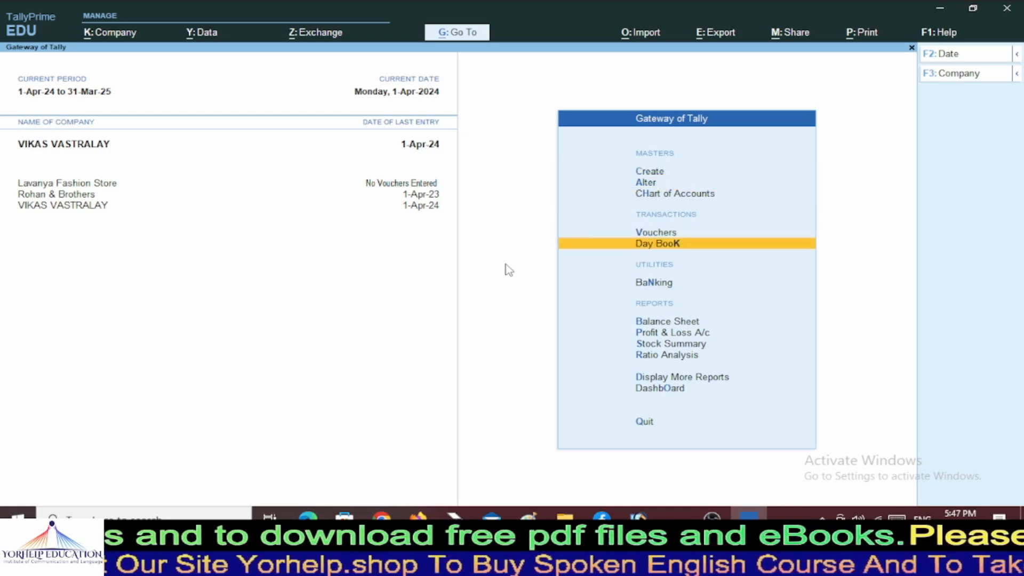
{"action": "key", "text": "Up"}
{"action": "key", "text": "Return"}
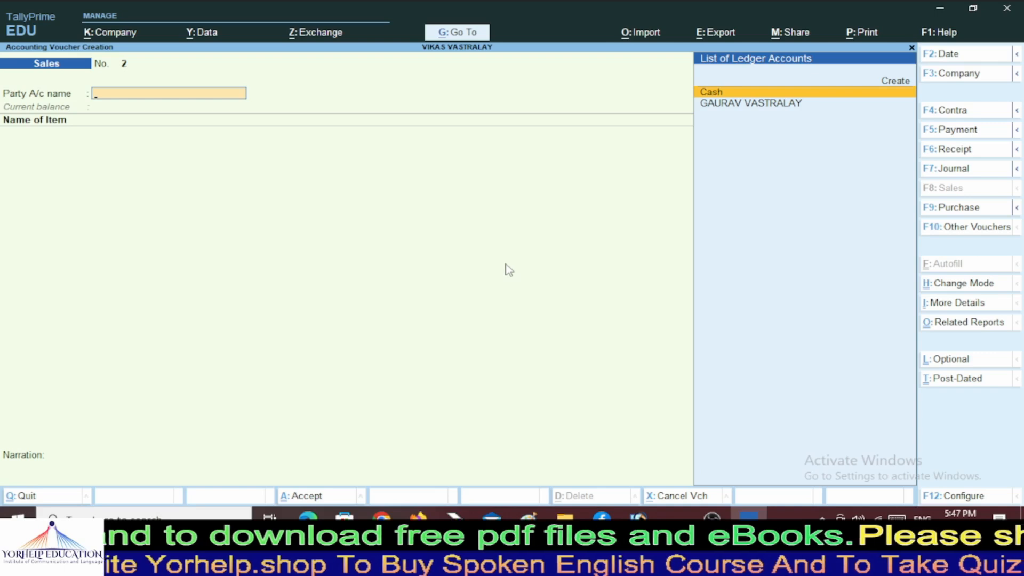
Switch to a Purchase voucher with supplier invoice 002 and begin creating a new party ledger.
{"action": "key", "text": "F9"}
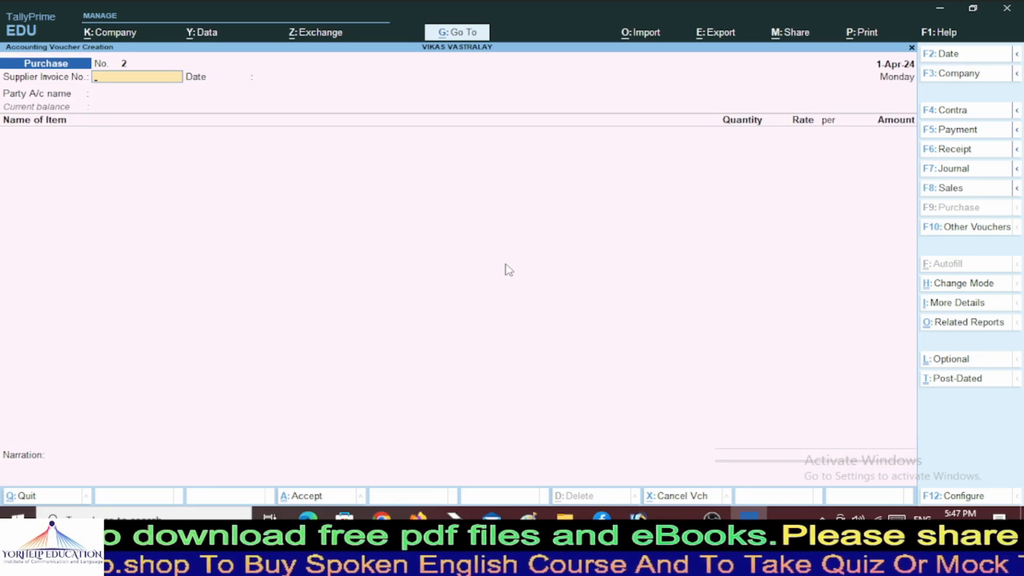
{"action": "type", "text": "00"}
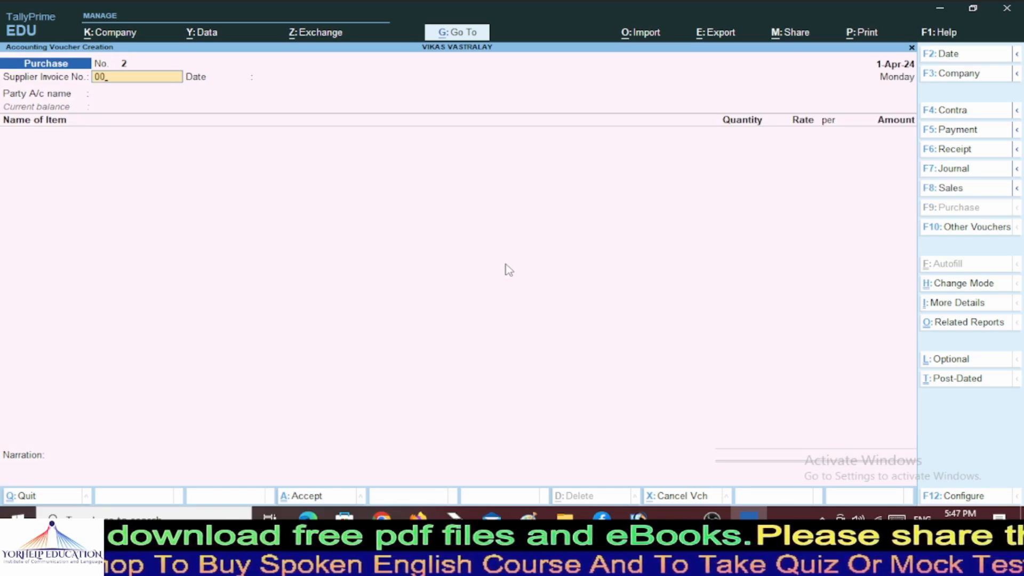
{"action": "type", "text": "2"}
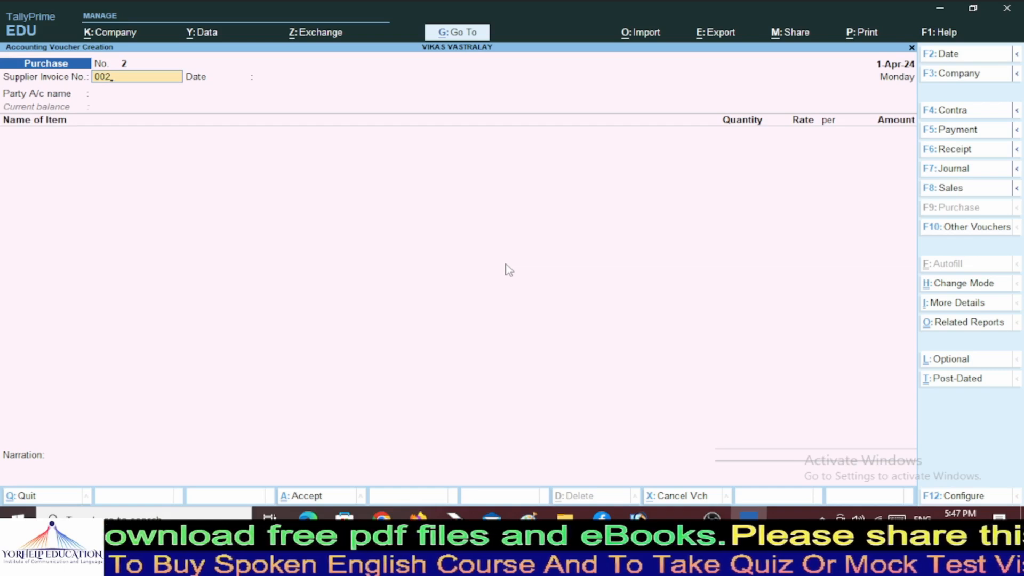
{"action": "key", "text": "Return"}
{"action": "key", "text": "Return"}
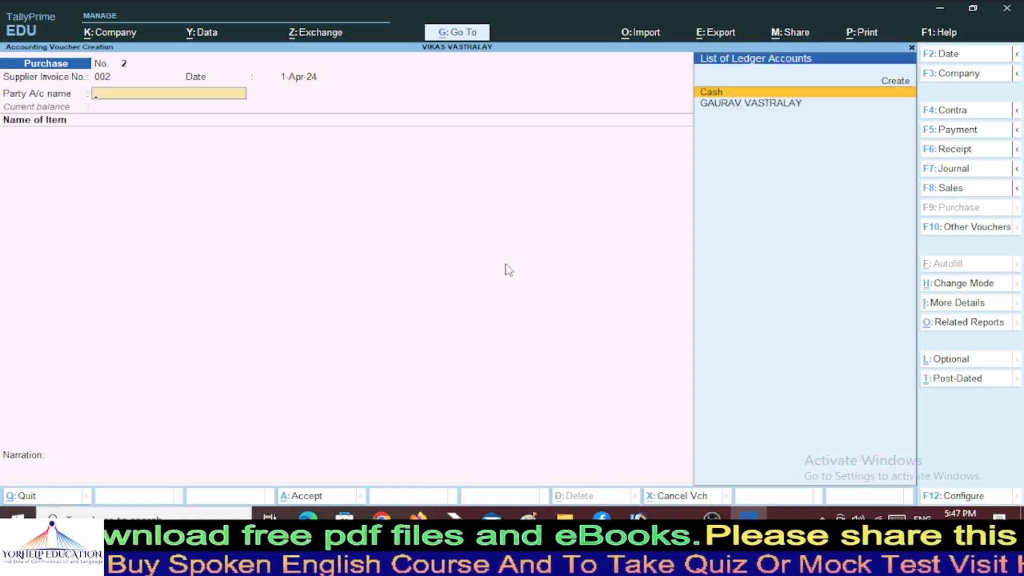
{"action": "key", "text": "Up"}
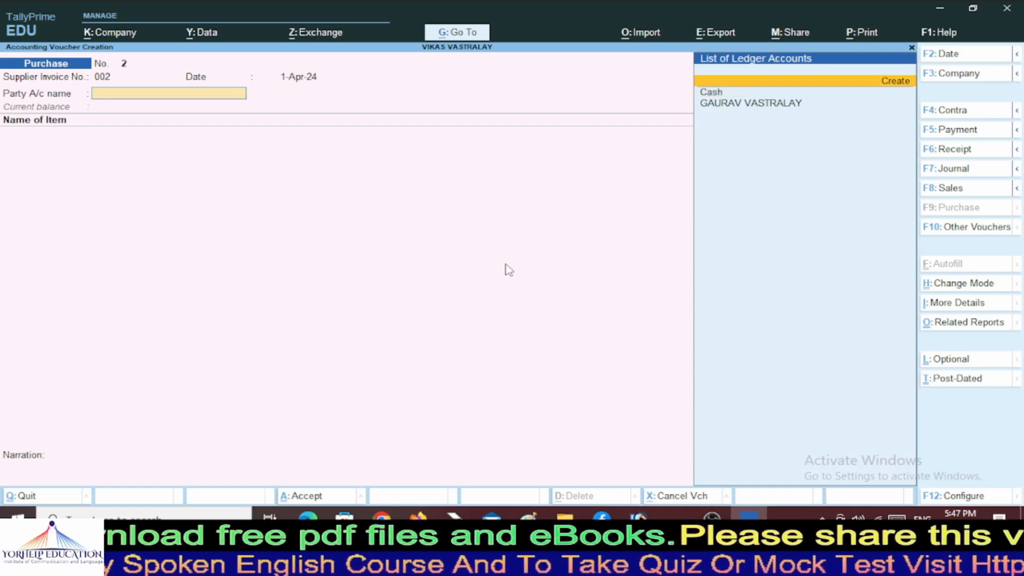
{"action": "key", "text": "Return"}
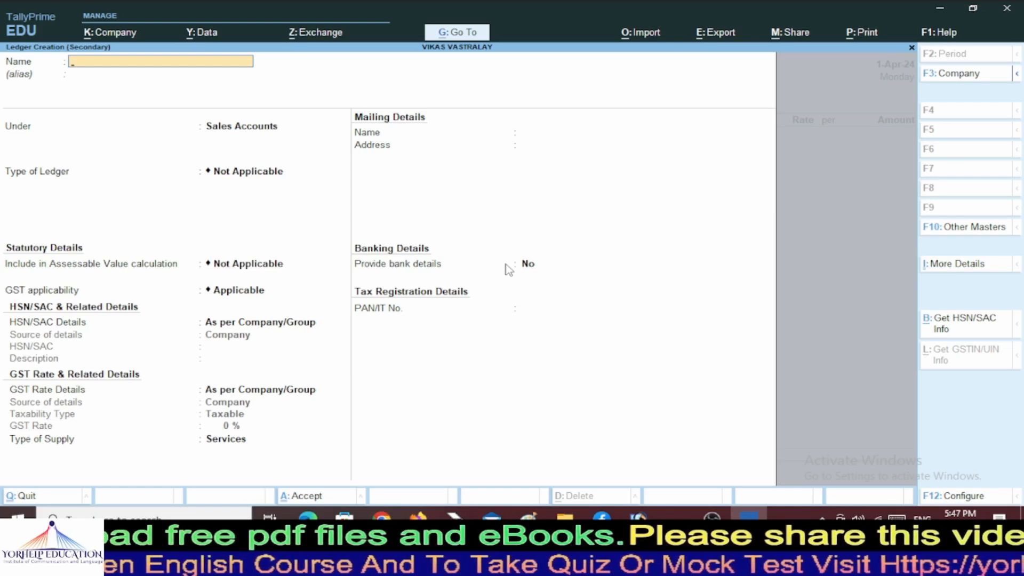
Name the new ledger 'Shree Vastralay.' and place it under Sundry Creditors.
{"action": "type", "text": "Shre"}
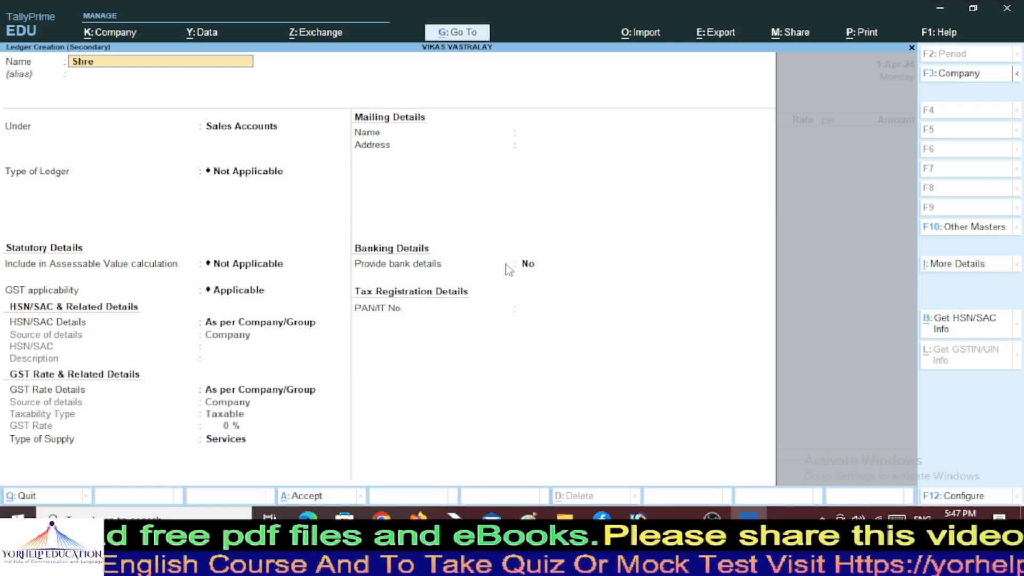
{"action": "type", "text": "e Vastr"}
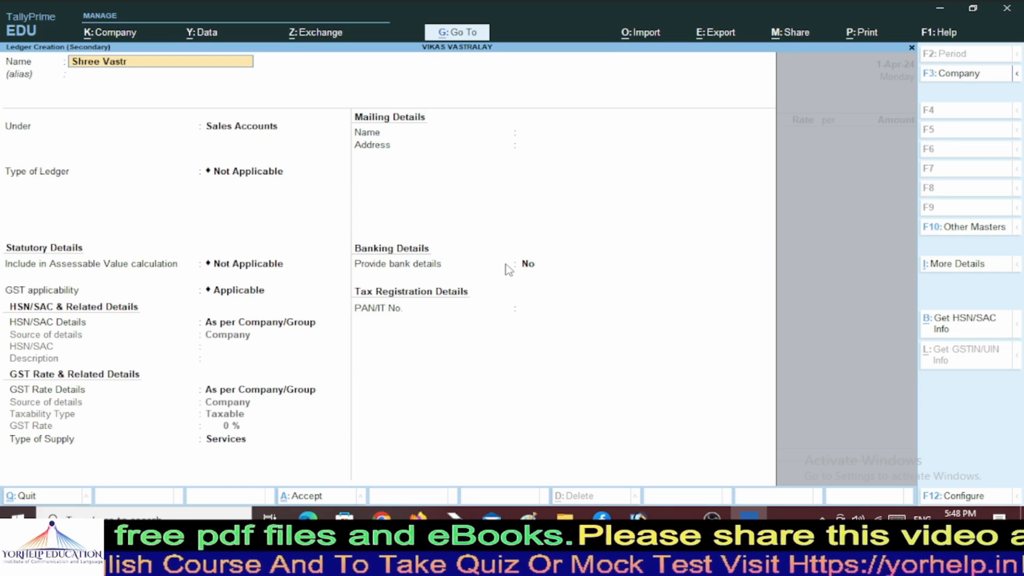
{"action": "type", "text": "alay."}
{"action": "key", "text": "Return"}
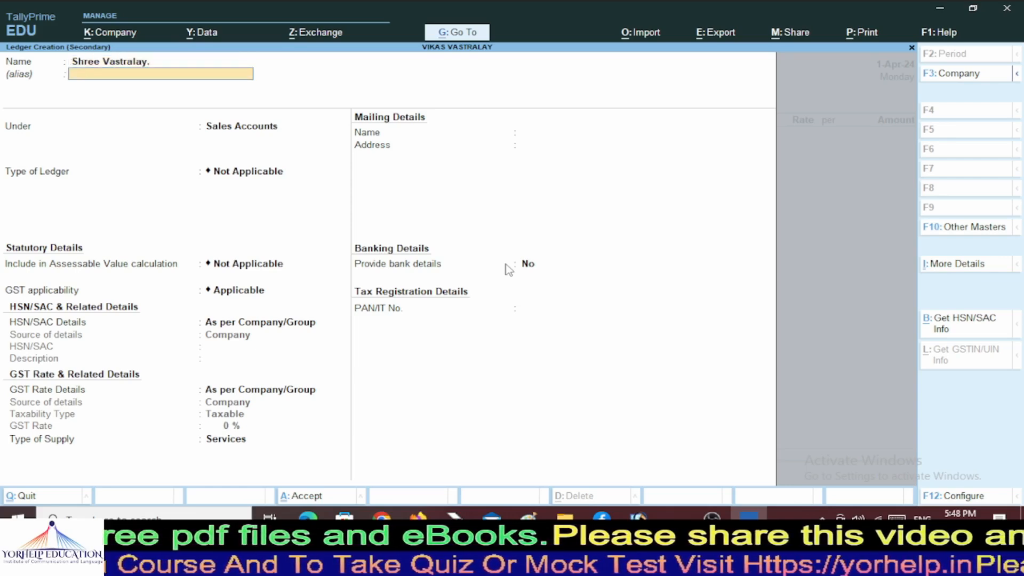
{"action": "key", "text": "Return"}
{"action": "type", "text": "Su"}
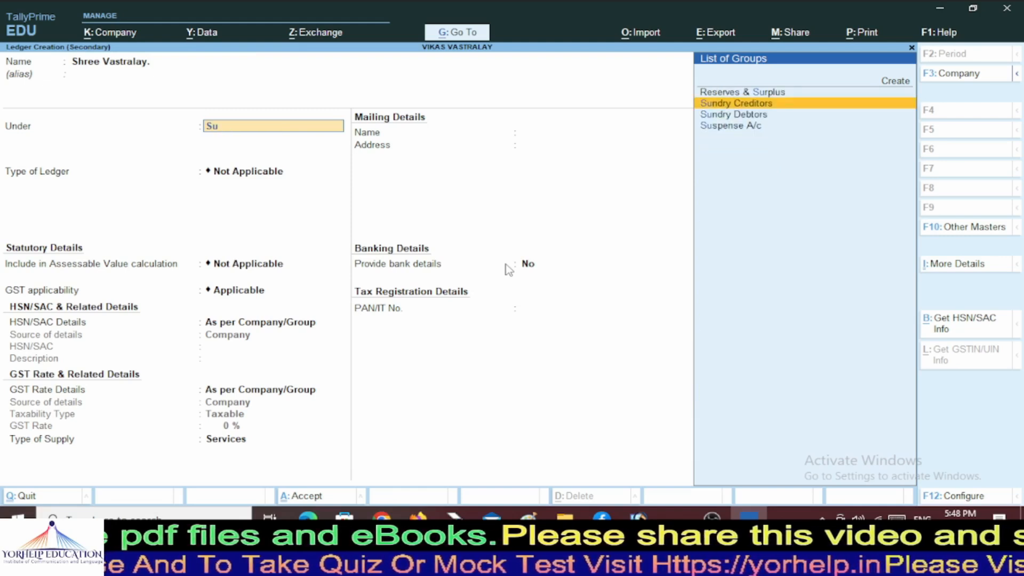
{"action": "key", "text": "Return"}
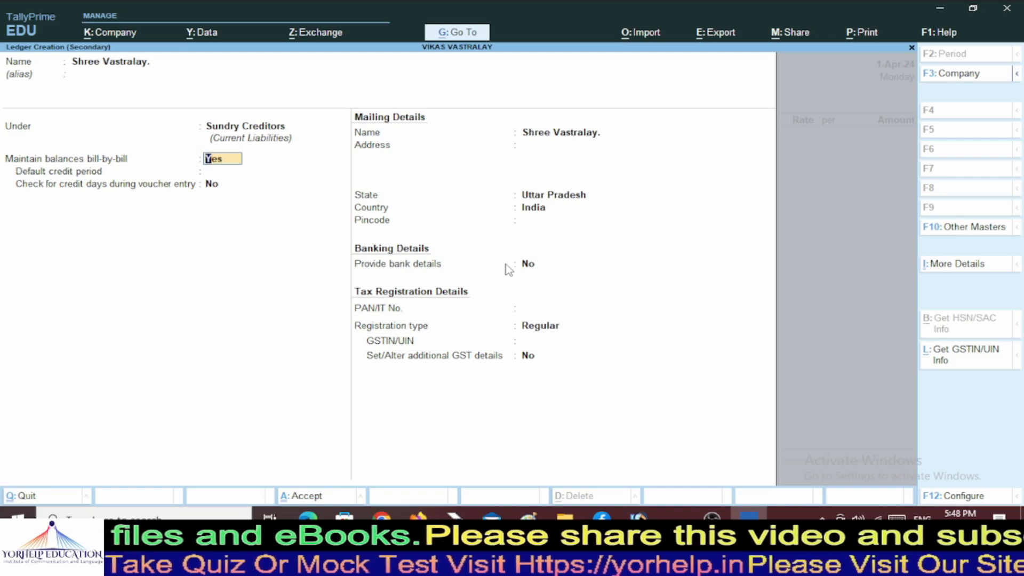
{"action": "key", "text": "Return"}
{"action": "key", "text": "Return"}
{"action": "key", "text": "Return"}
{"action": "key", "text": "Return"}
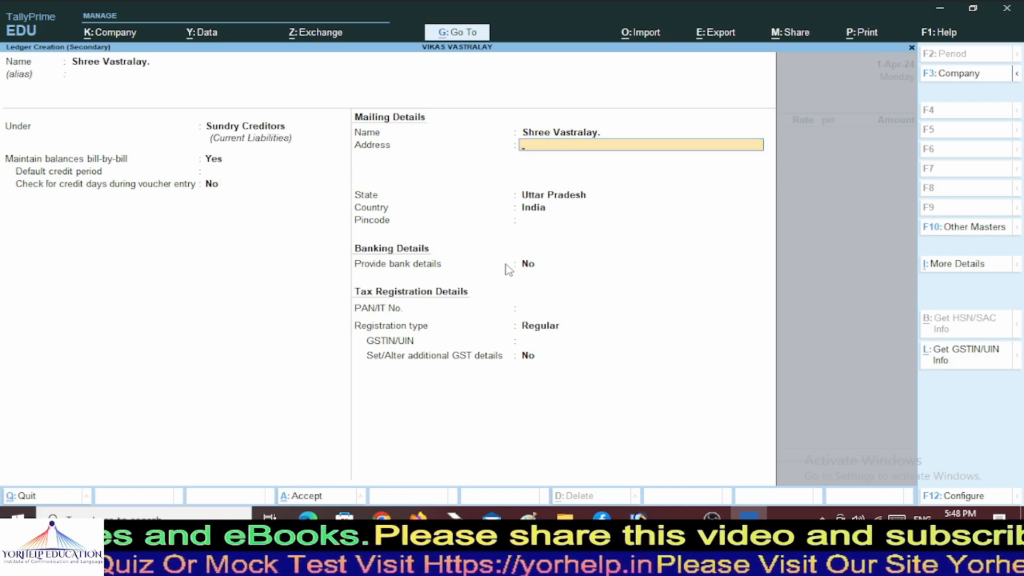
Enter the supplier's three-line mailing address.
{"action": "type", "text": "A"}
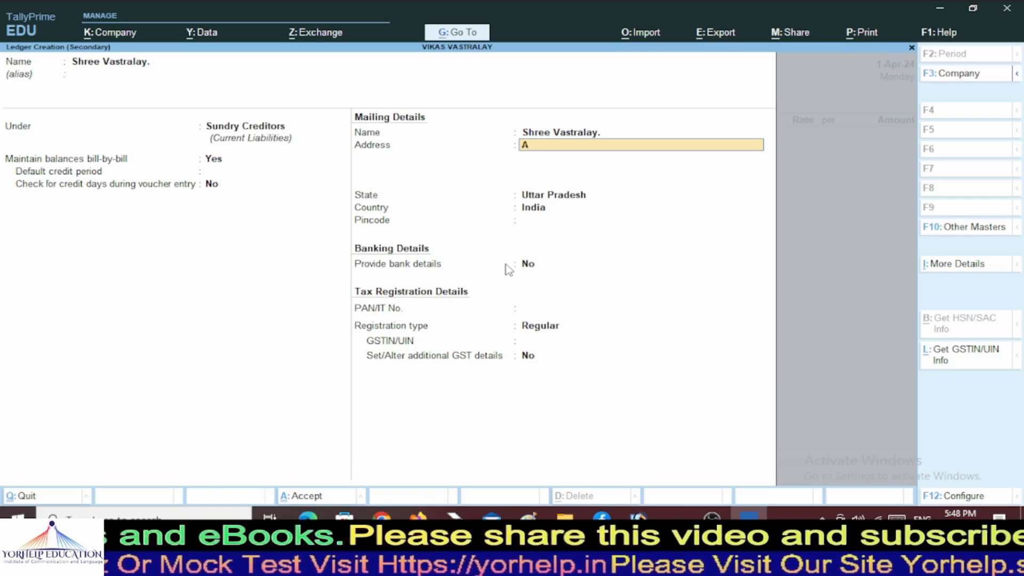
{"action": "type", "text": "nupam T"}
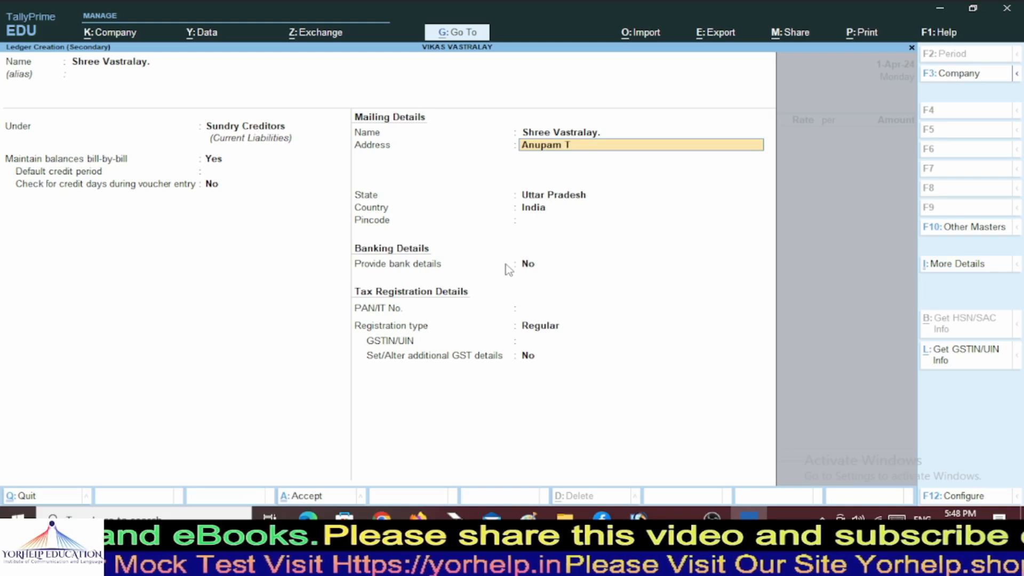
{"action": "type", "text": "extile"}
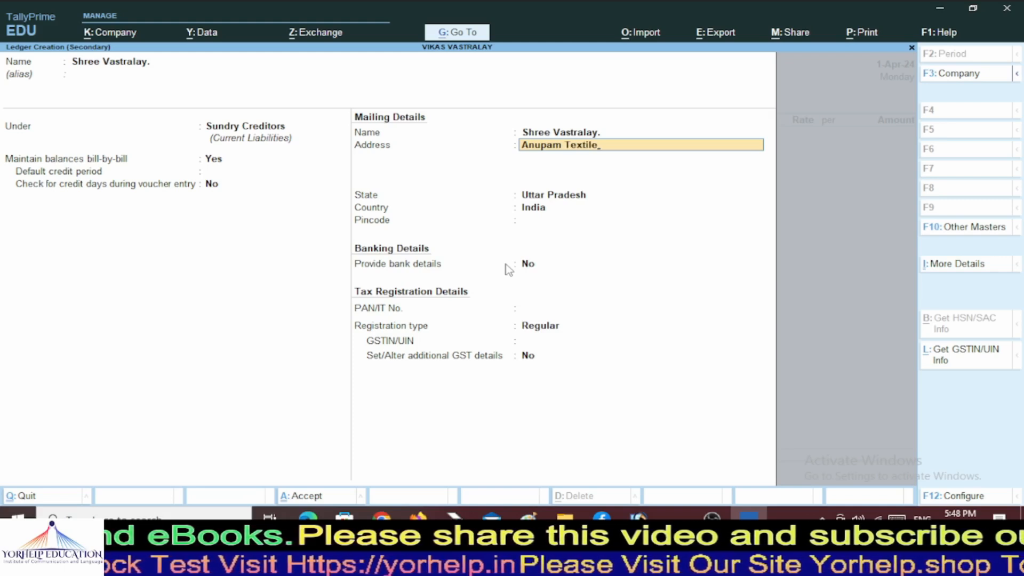
{"action": "key", "text": "Return"}
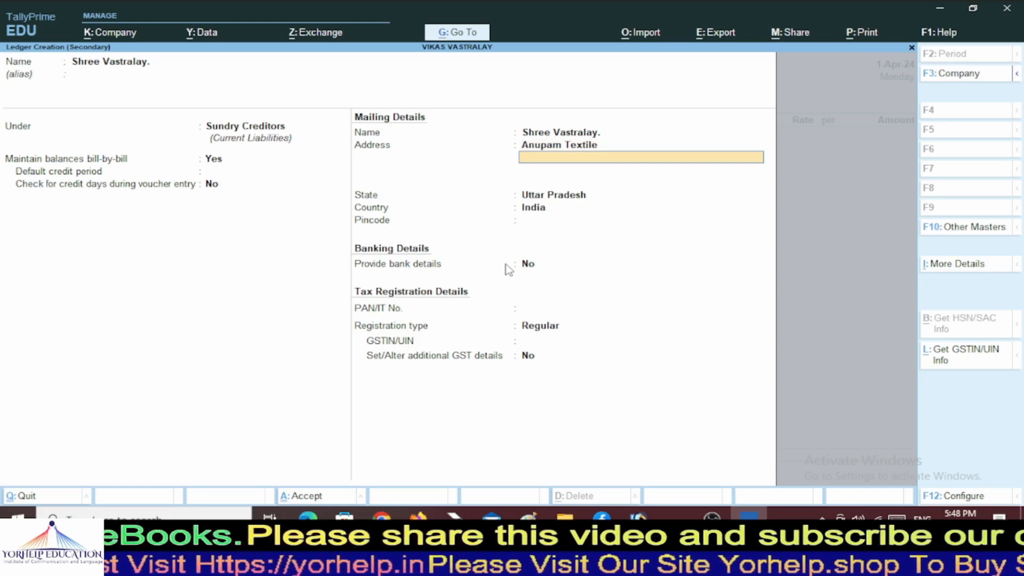
{"action": "type", "text": "Ring Road"}
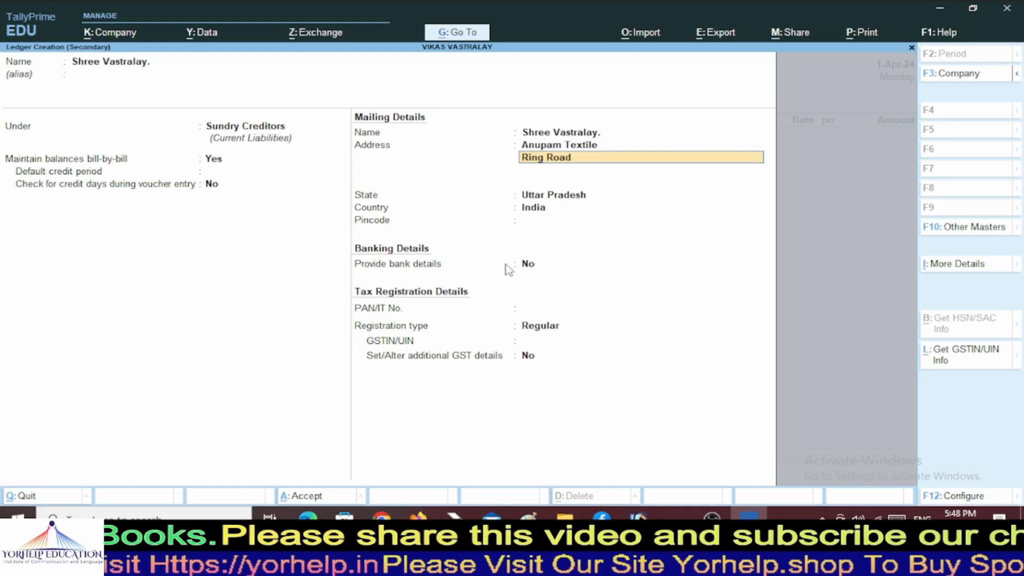
{"action": "key", "text": "Return"}
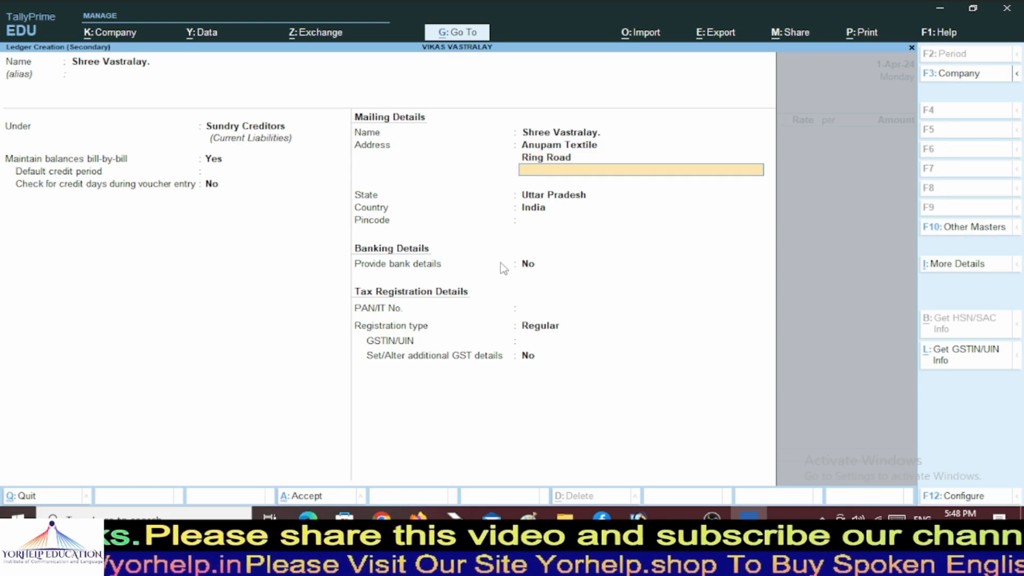
{"action": "type", "text": "Gujrat"}
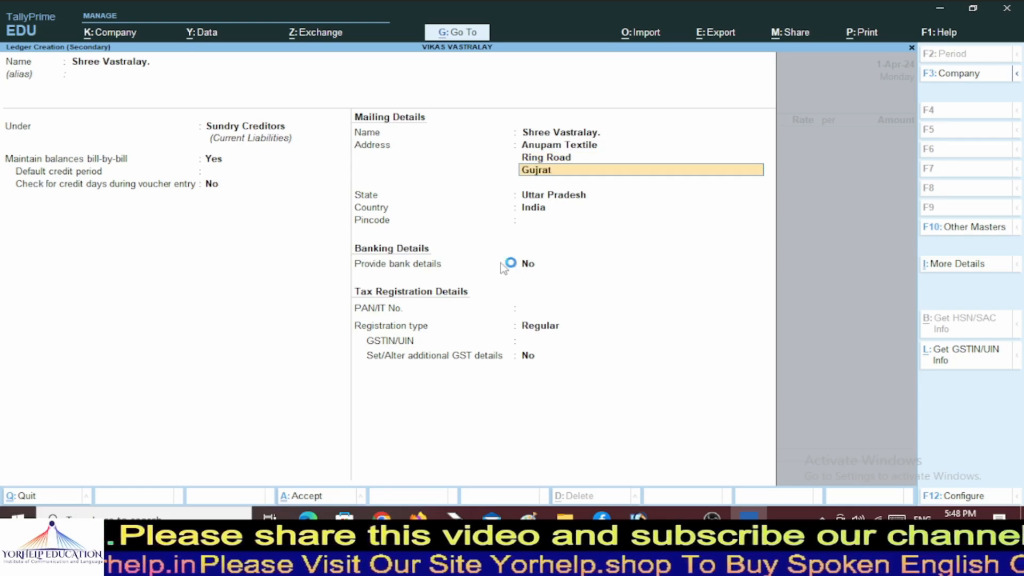
{"action": "key", "text": "Return"}
{"action": "key", "text": "Return"}
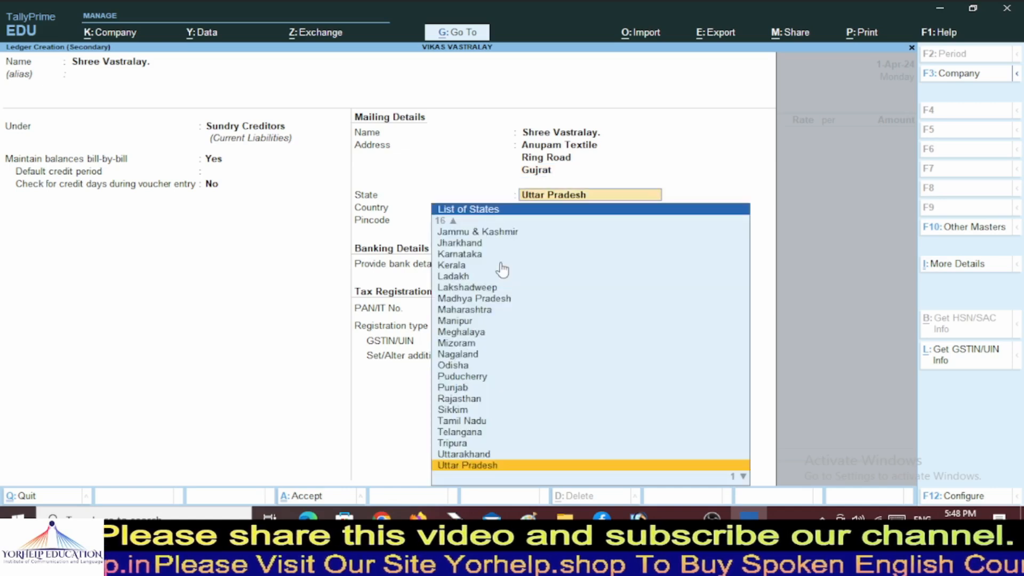
Set the ledger's state to Gujarat and enter the supplier's pincode.
{"action": "type", "text": "Guj"}
{"action": "left_click", "coordinate": [502, 266]}
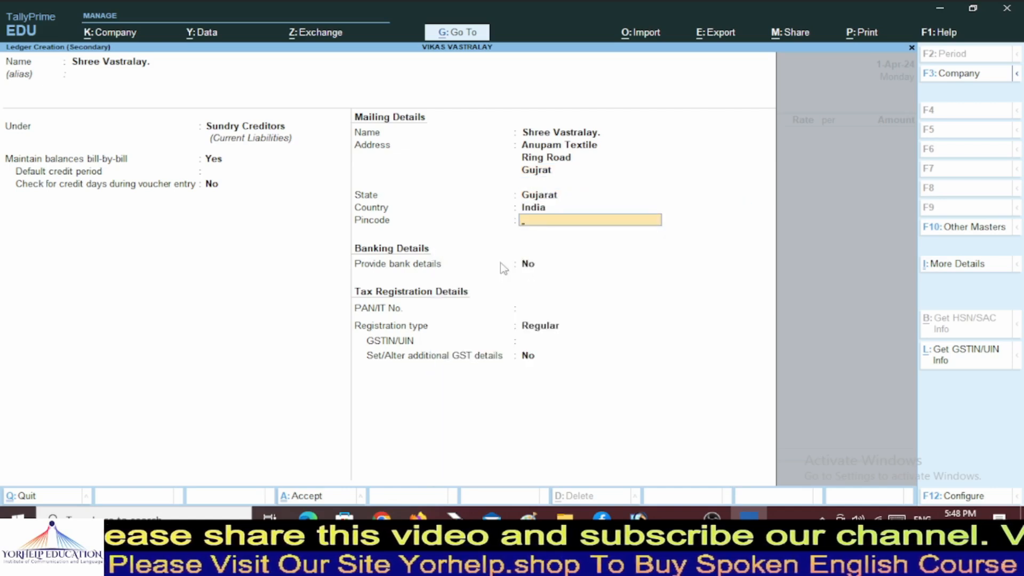
{"action": "type", "text": "3900"}
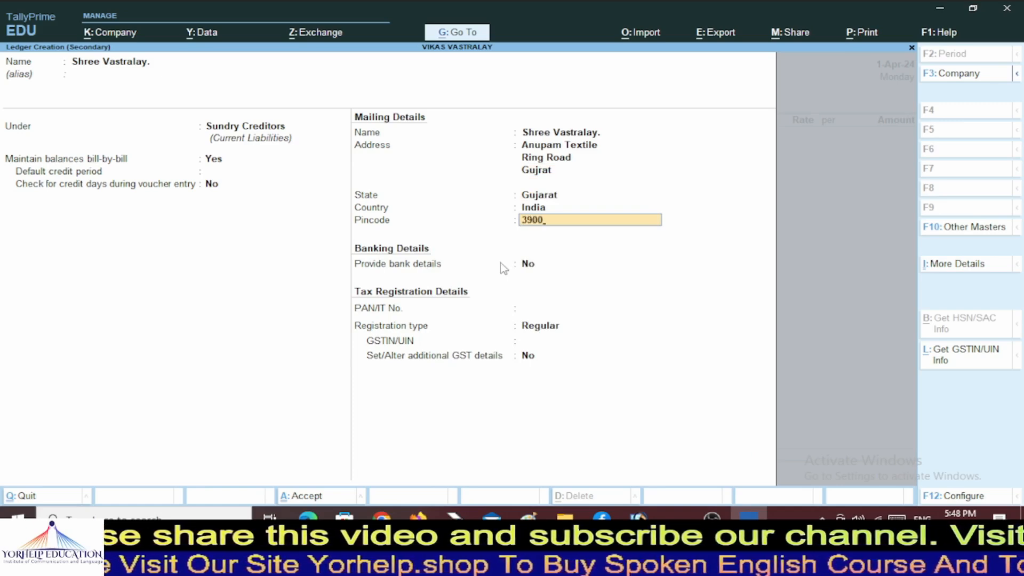
{"action": "key", "text": "BackSpace"}
{"action": "key", "text": "BackSpace"}
{"action": "type", "text": "5002"}
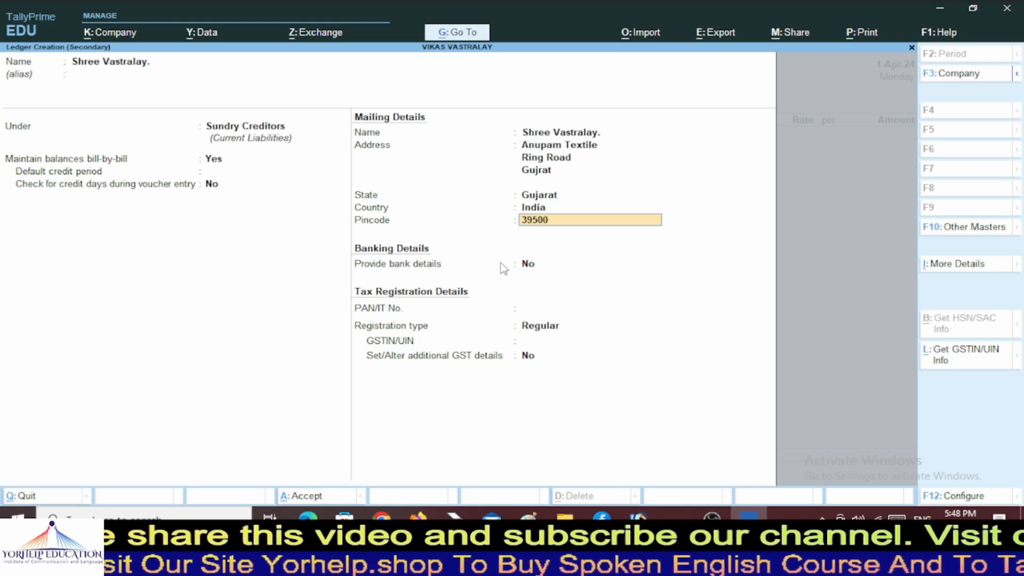
{"action": "key", "text": "Return"}
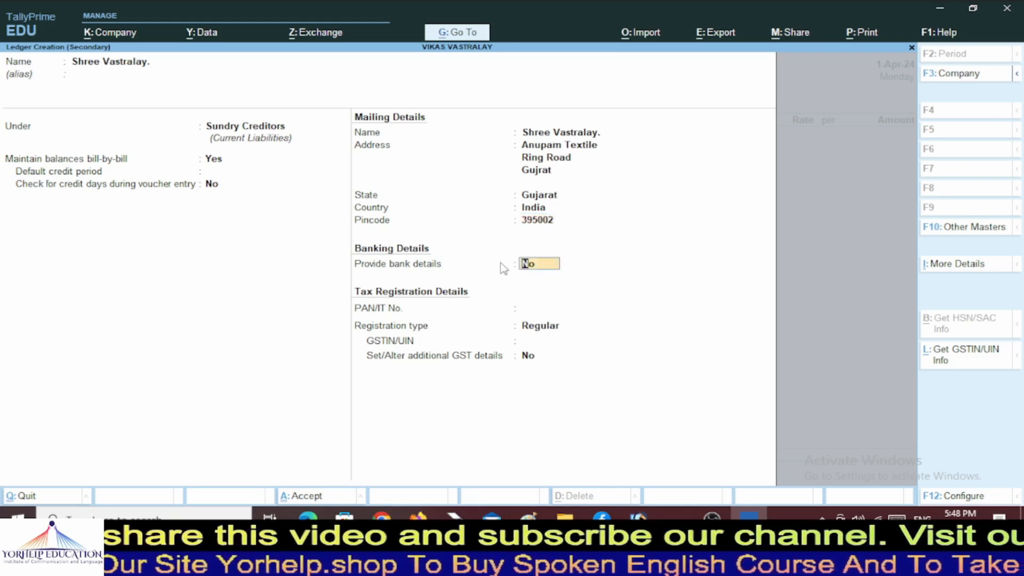
{"action": "key", "text": "Return"}
{"action": "key", "text": "Return"}
{"action": "key", "text": "Return"}
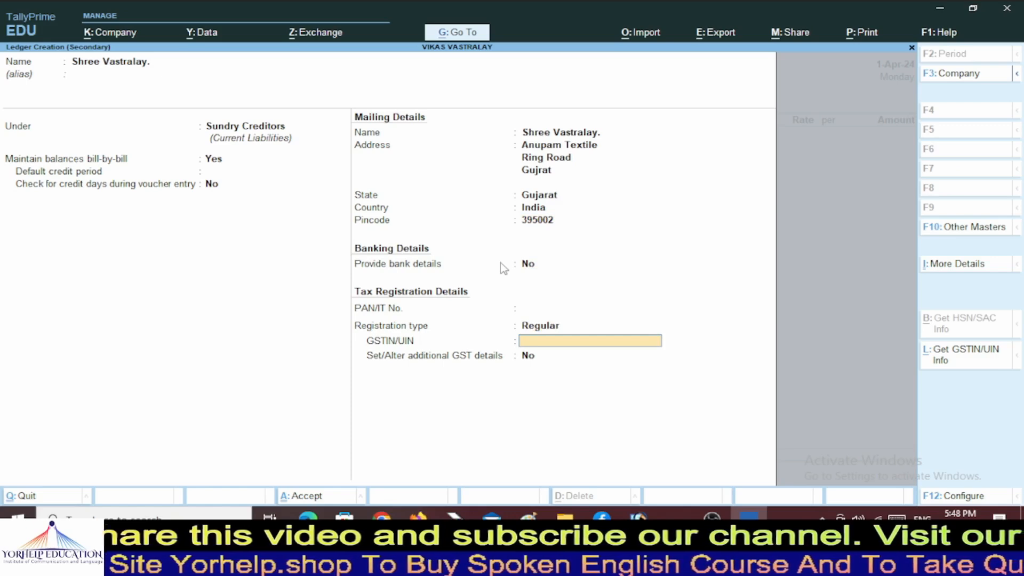
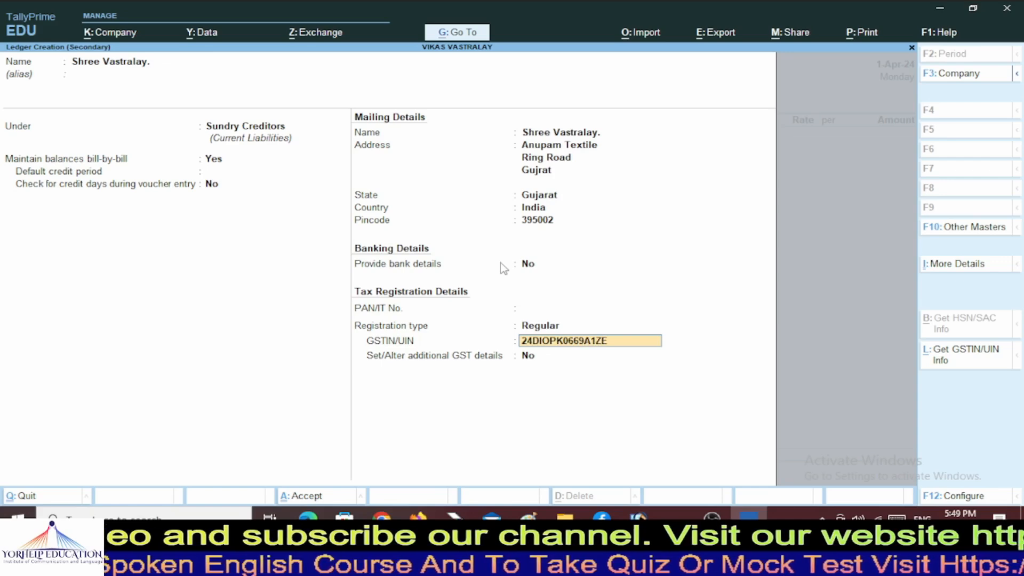
Enter the supplier's GSTIN and set additional GST details with Place of Supply Uttar Pradesh.
{"action": "key", "text": "Return"}
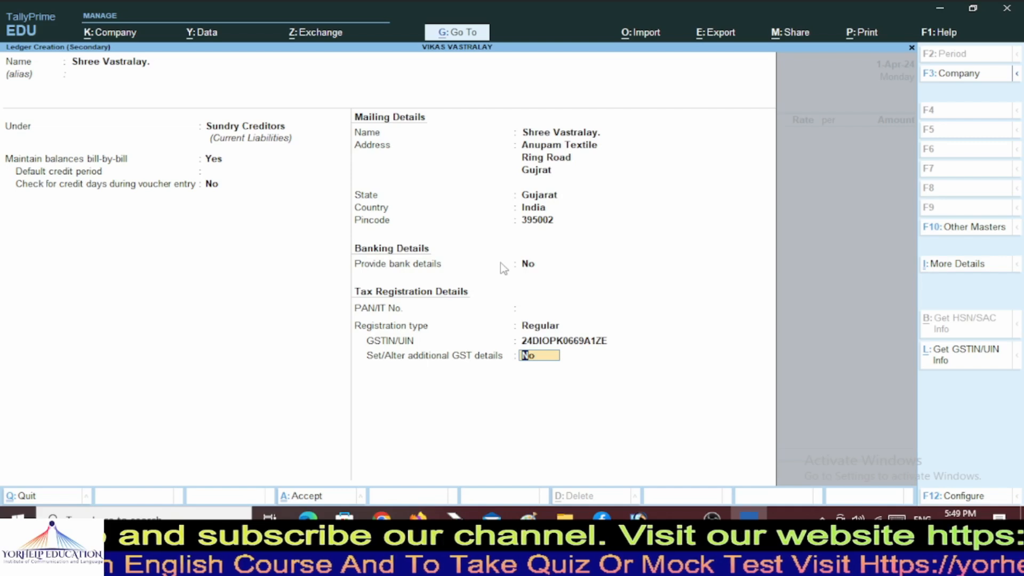
{"action": "key", "text": "y"}
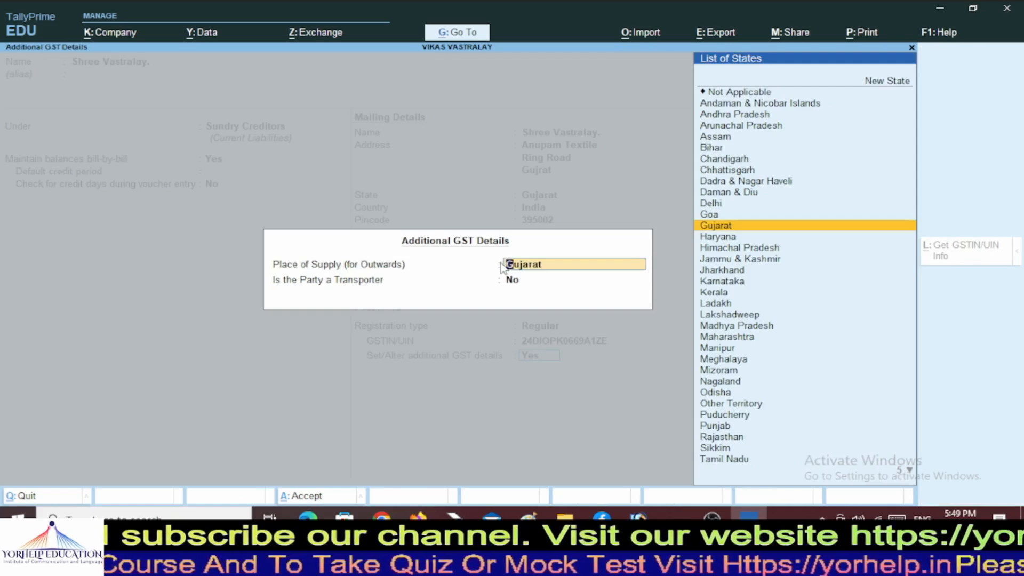
{"action": "type", "text": "U"}
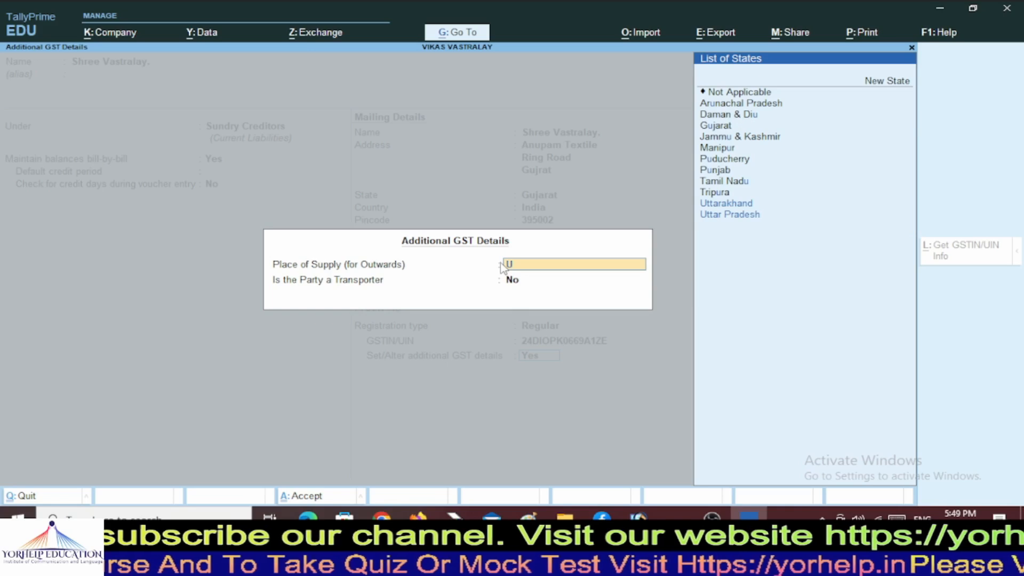
{"action": "key", "text": "Down"}
{"action": "key", "text": "Return"}
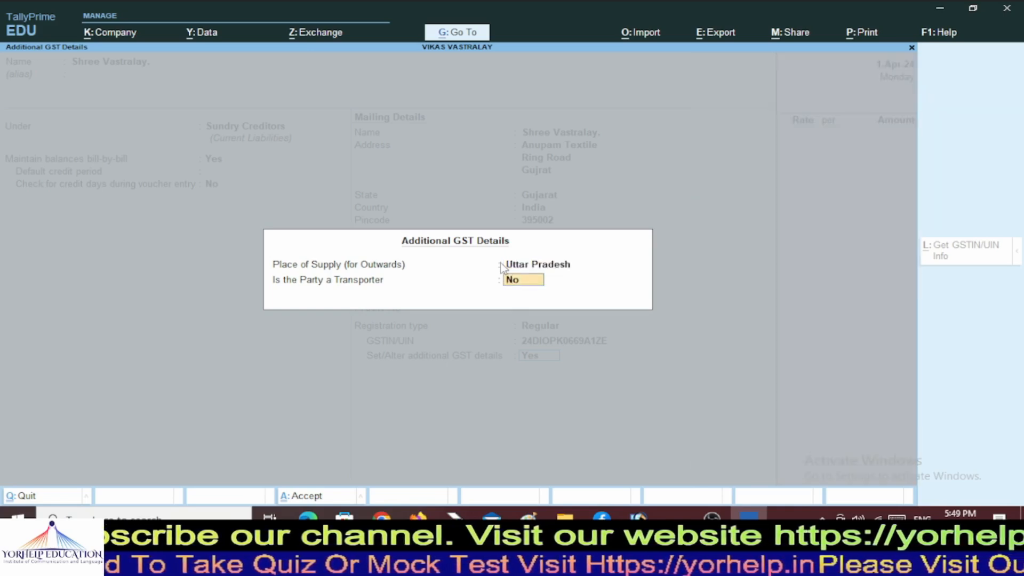
{"action": "key", "text": "Return"}
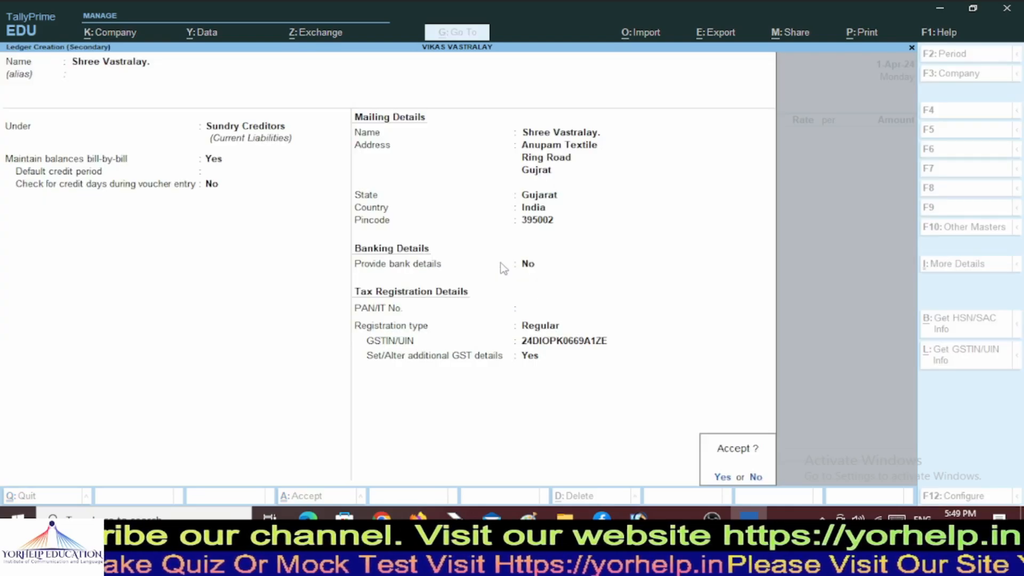
Save the Shree Vastralay. ledger and accept the receipt and party details with Regular registration.
{"action": "key", "text": "Return"}
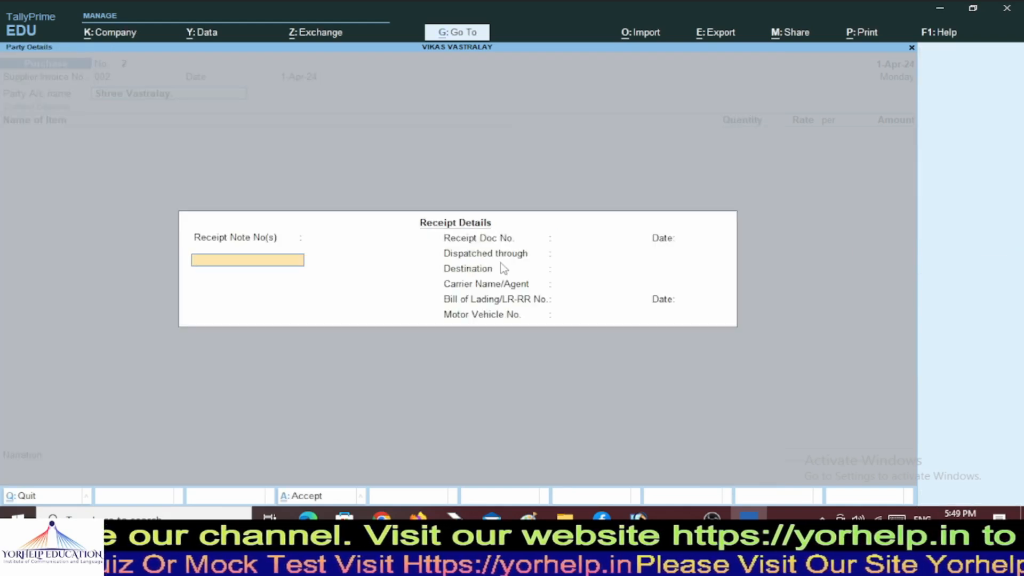
{"action": "key", "text": "Return"}
{"action": "key", "text": "Return"}
{"action": "key", "text": "Return"}
{"action": "key", "text": "Return"}
{"action": "key", "text": "Return"}
{"action": "key", "text": "Return"}
{"action": "key", "text": "Return"}
{"action": "key", "text": "Return"}
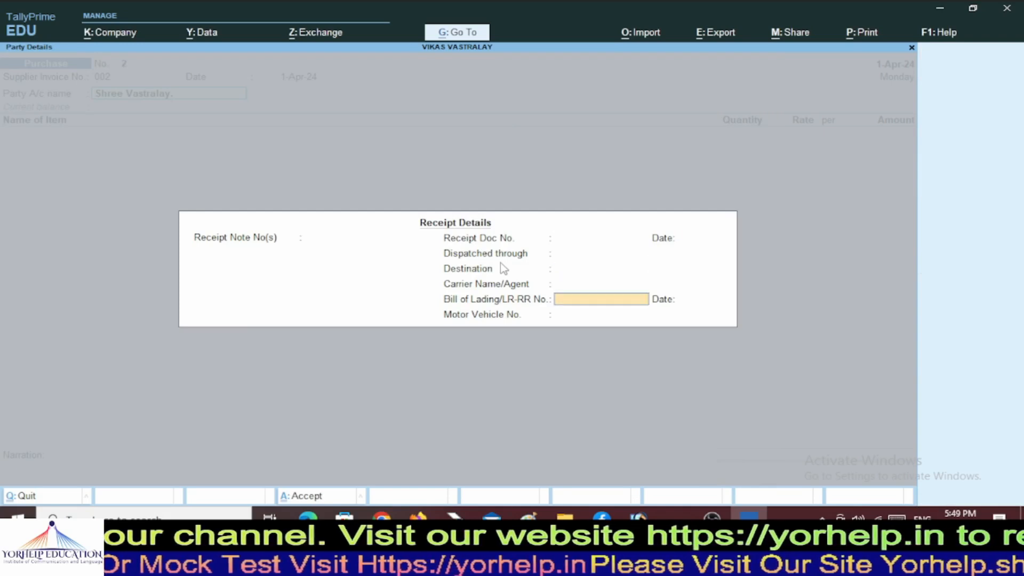
{"action": "key", "text": "Return"}
{"action": "key", "text": "Return"}
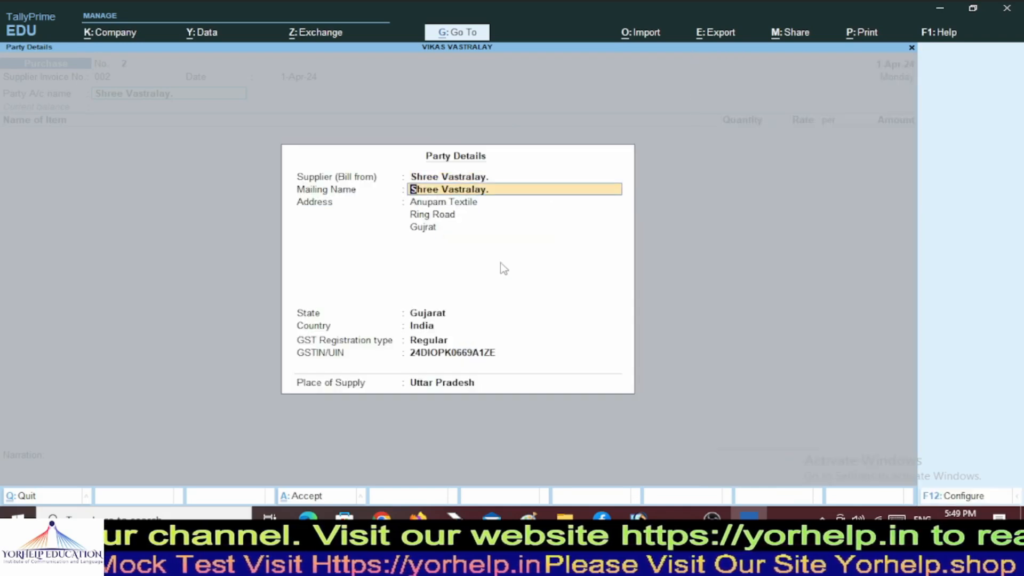
{"action": "key", "text": "Return"}
{"action": "key", "text": "Return"}
{"action": "key", "text": "Return"}
{"action": "key", "text": "Return"}
{"action": "key", "text": "Return"}
{"action": "key", "text": "Return"}
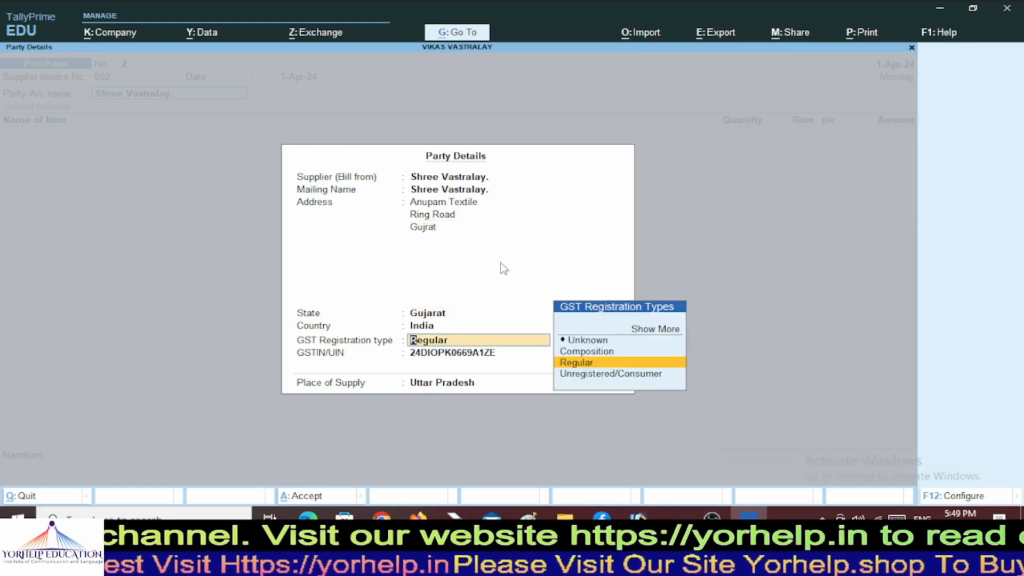
{"action": "key", "text": "Return"}
{"action": "key", "text": "Return"}
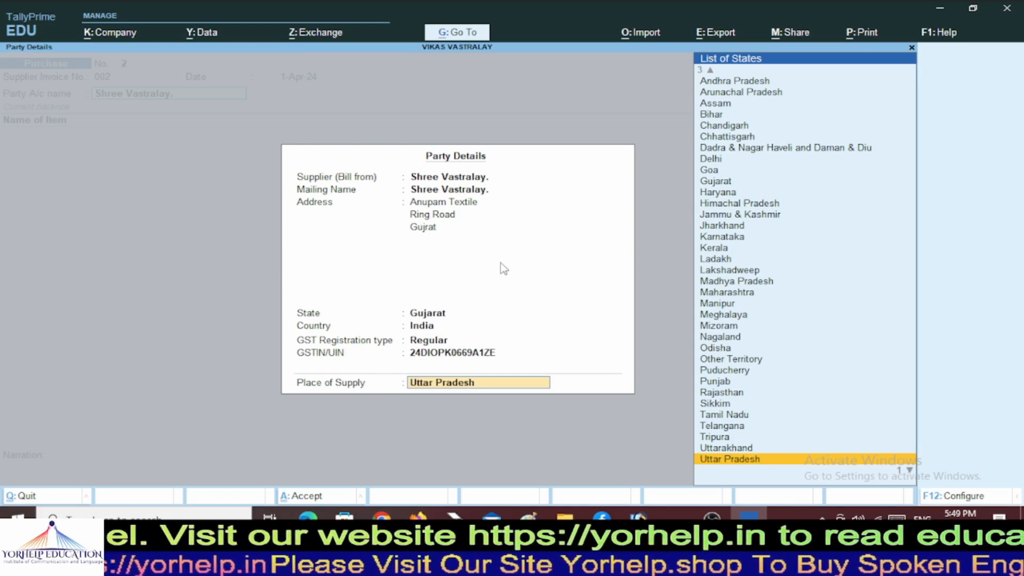
{"action": "key", "text": "Return"}
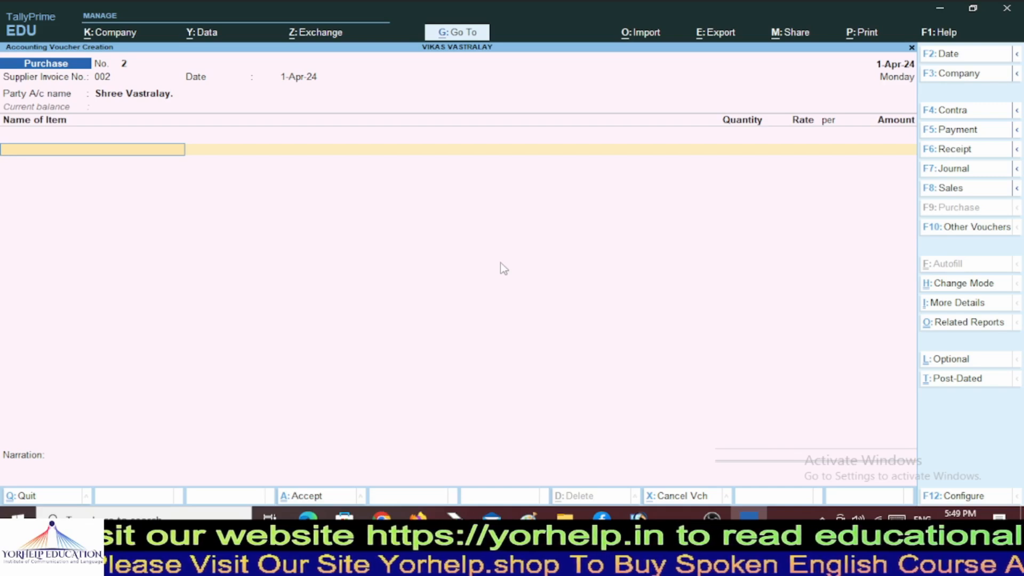
Create stock item Sparky Jeans under group Jeans with unit PCs.
{"action": "key", "text": "alt+c"}
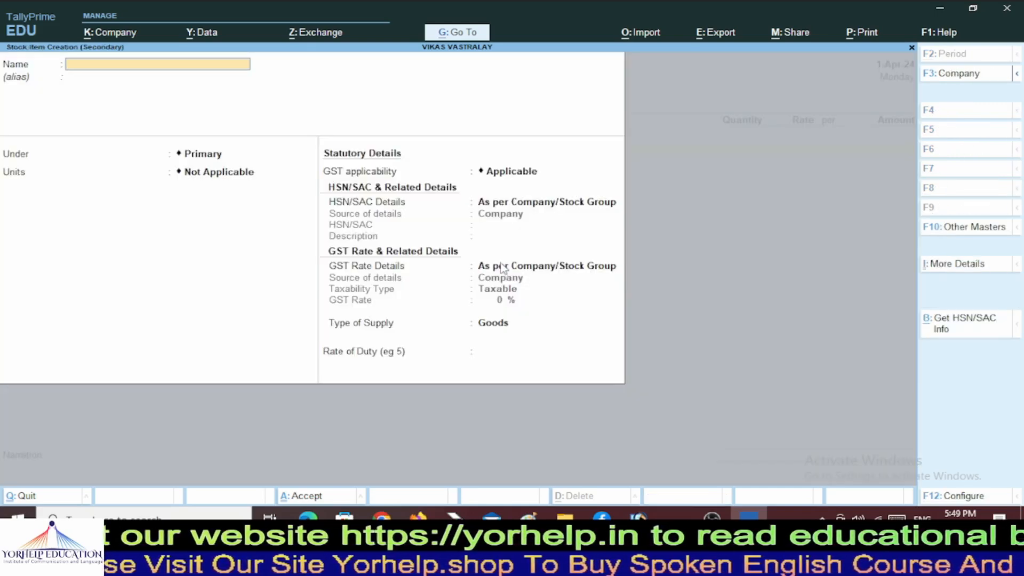
{"action": "type", "text": "Sparky"}
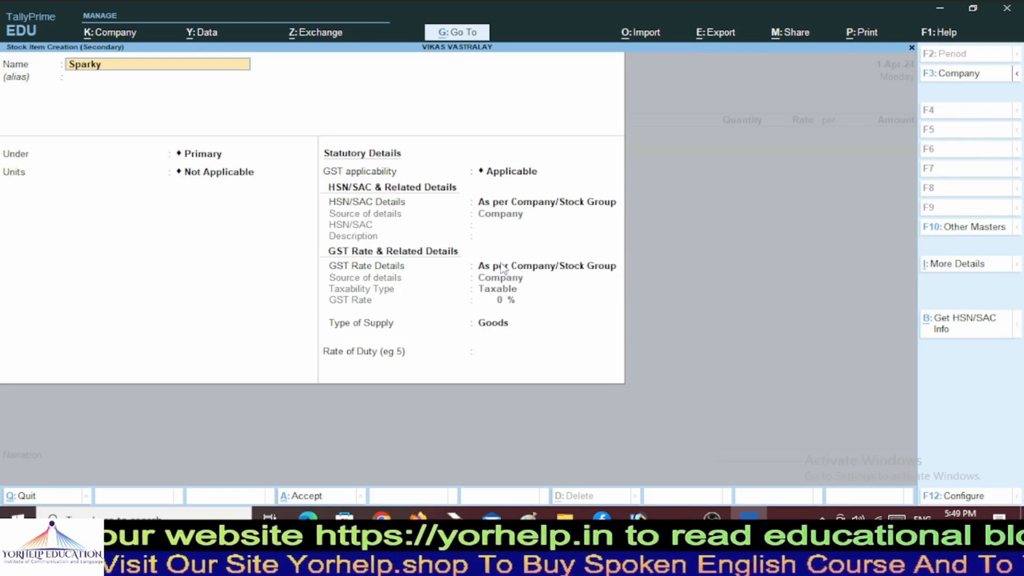
{"action": "type", "text": " Jeans"}
{"action": "key", "text": "Return"}
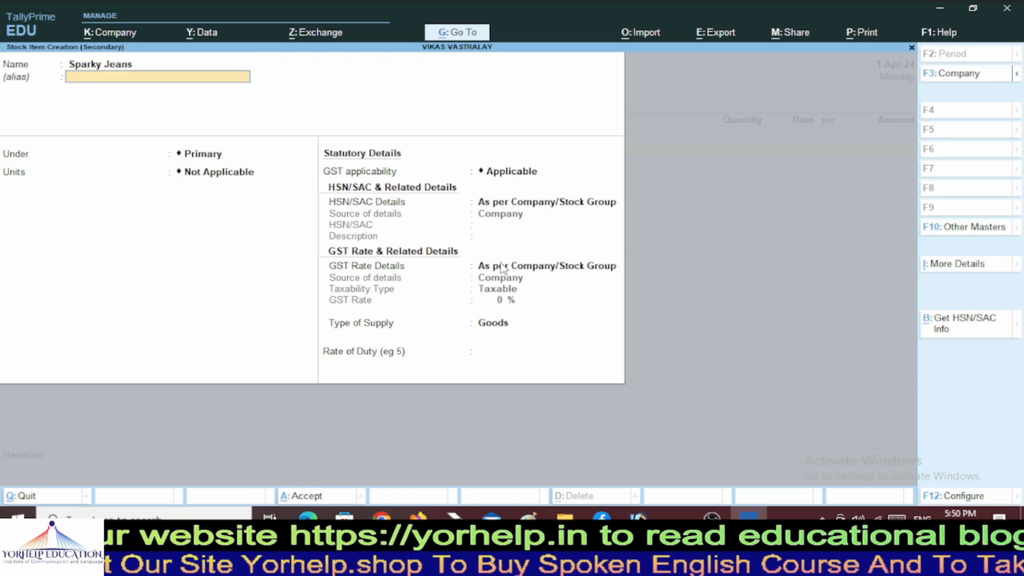
{"action": "key", "text": "Down"}
{"action": "key", "text": "Return"}
{"action": "key", "text": "Down"}
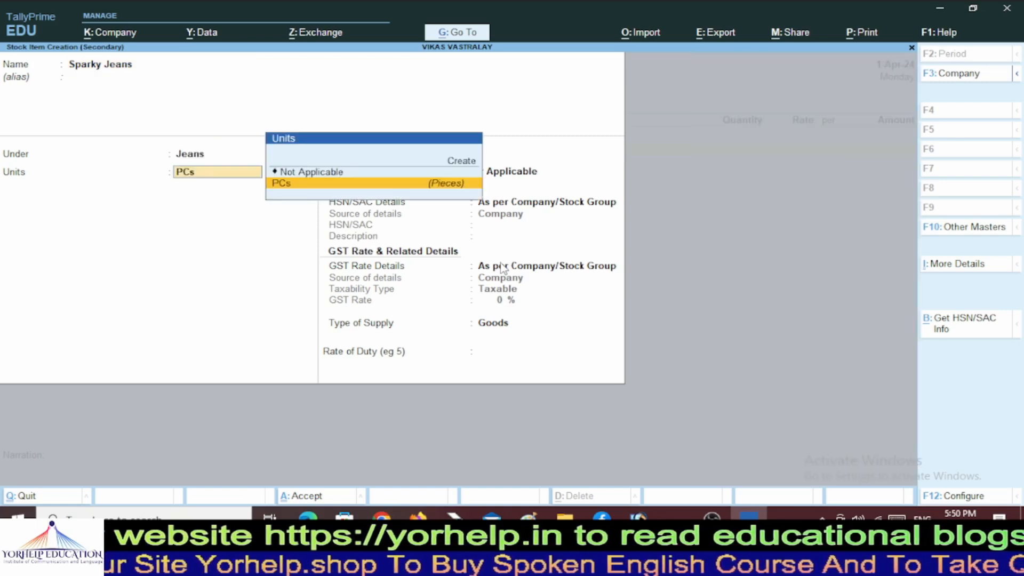
{"action": "key", "text": "Return"}
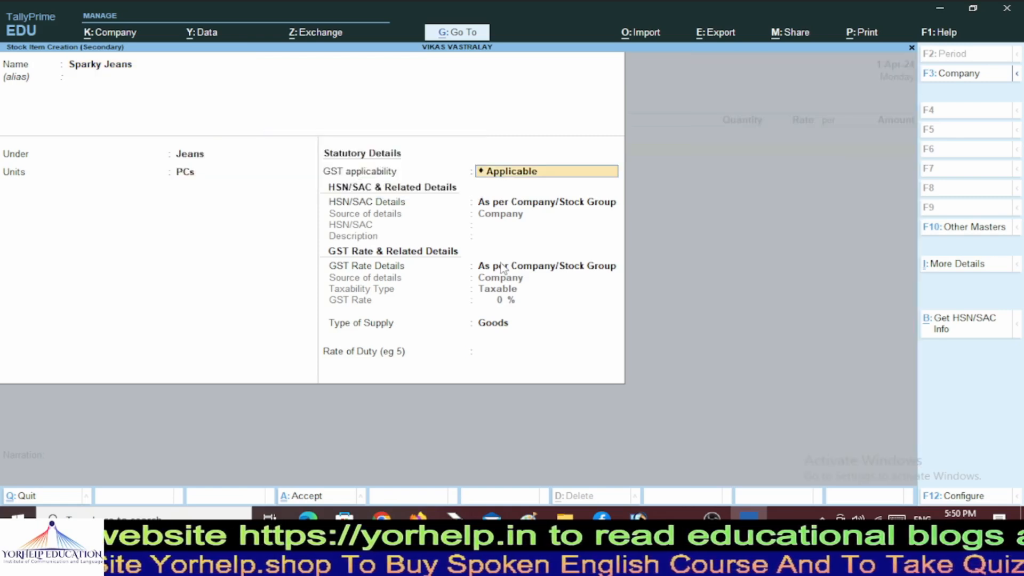
{"action": "key", "text": "Return"}
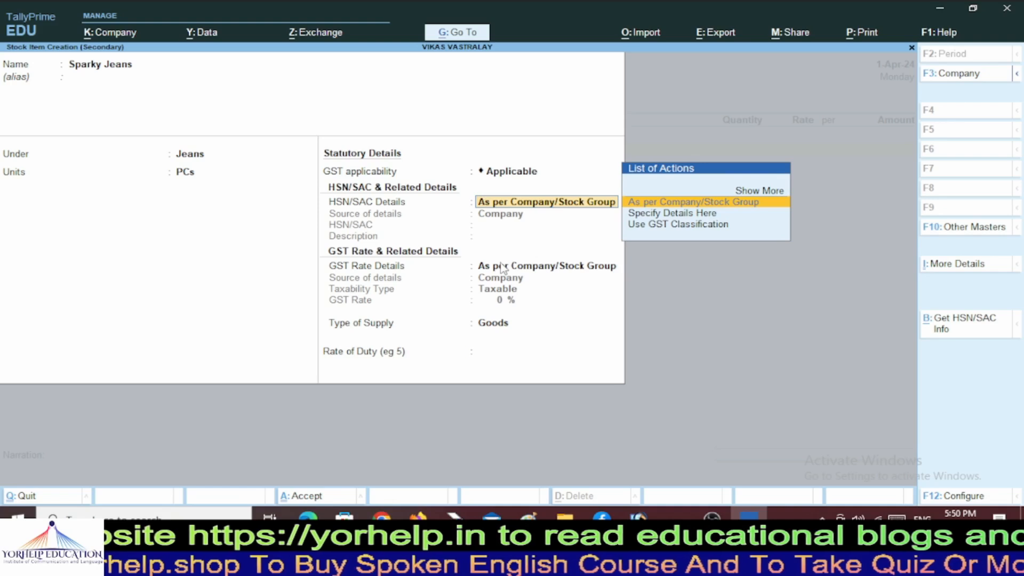
Specify HSN/SAC code 6204 for the Sparky Jeans item.
{"action": "key", "text": "Down"}
{"action": "key", "text": "Return"}
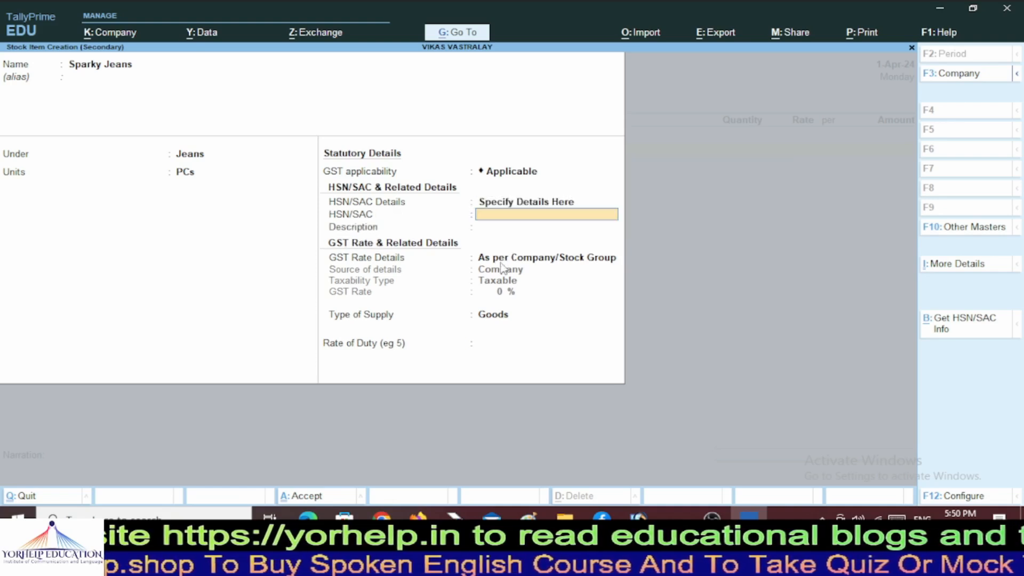
{"action": "type", "text": "6204"}
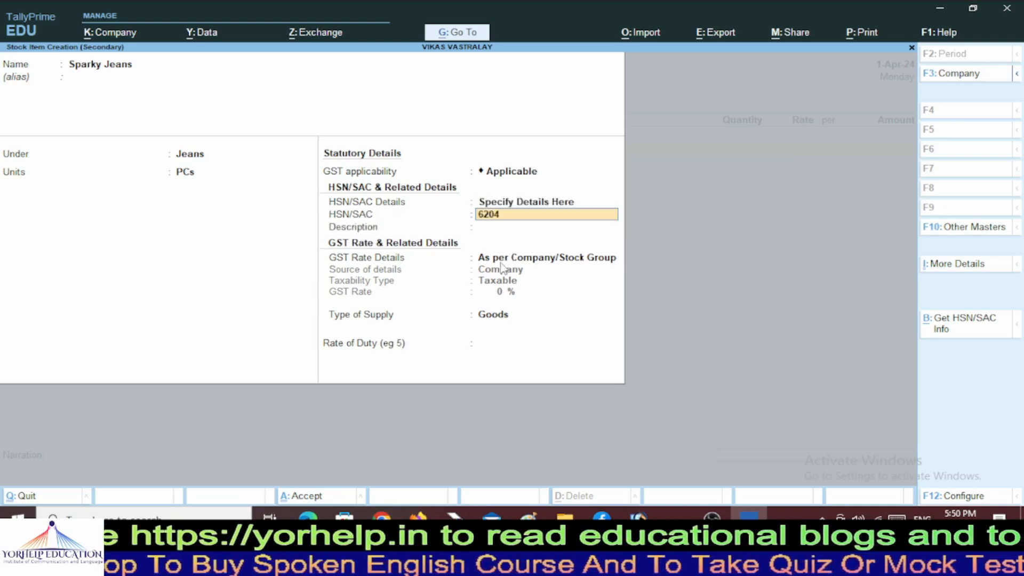
{"action": "key", "text": "Return"}
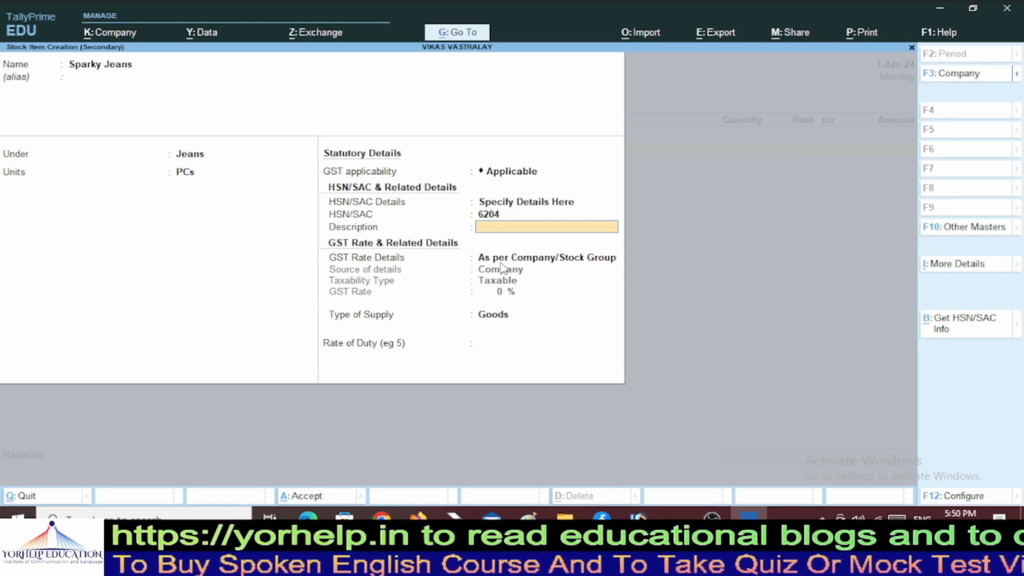
{"action": "key", "text": "Return"}
Set Sparky Jeans GST to Taxable at 5% for Goods and save the item.
{"action": "key", "text": "Down"}
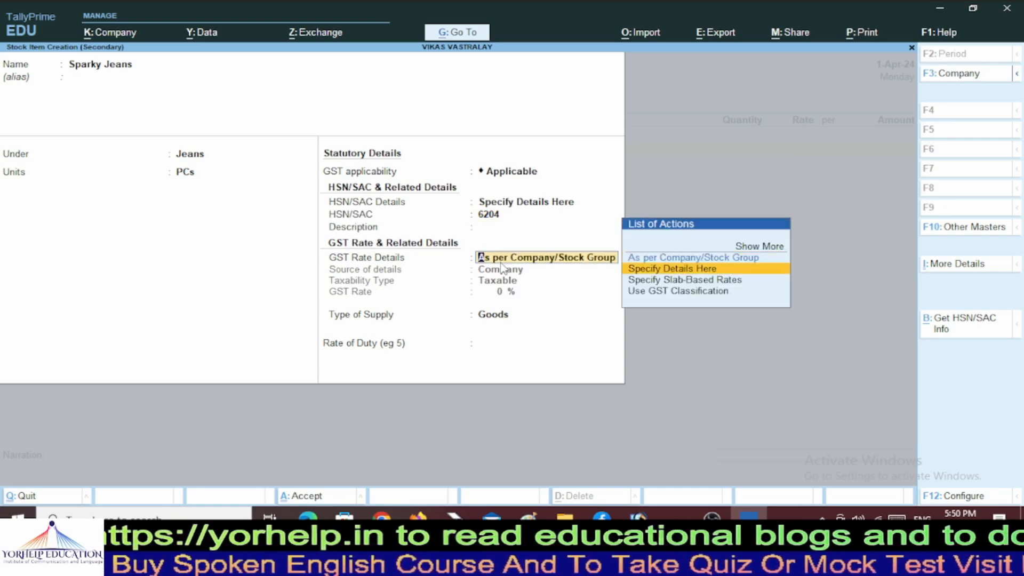
{"action": "key", "text": "Return"}
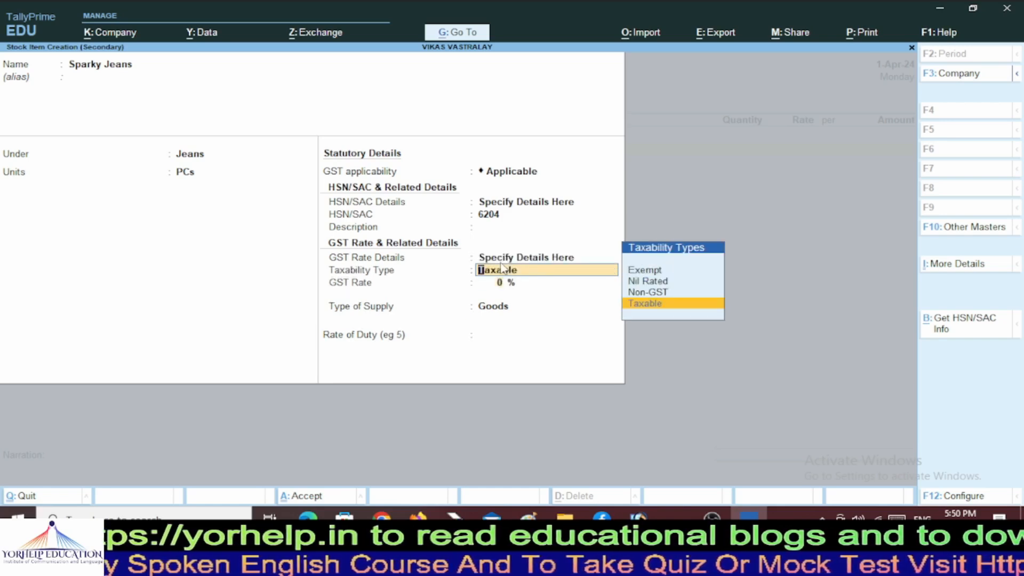
{"action": "key", "text": "Return"}
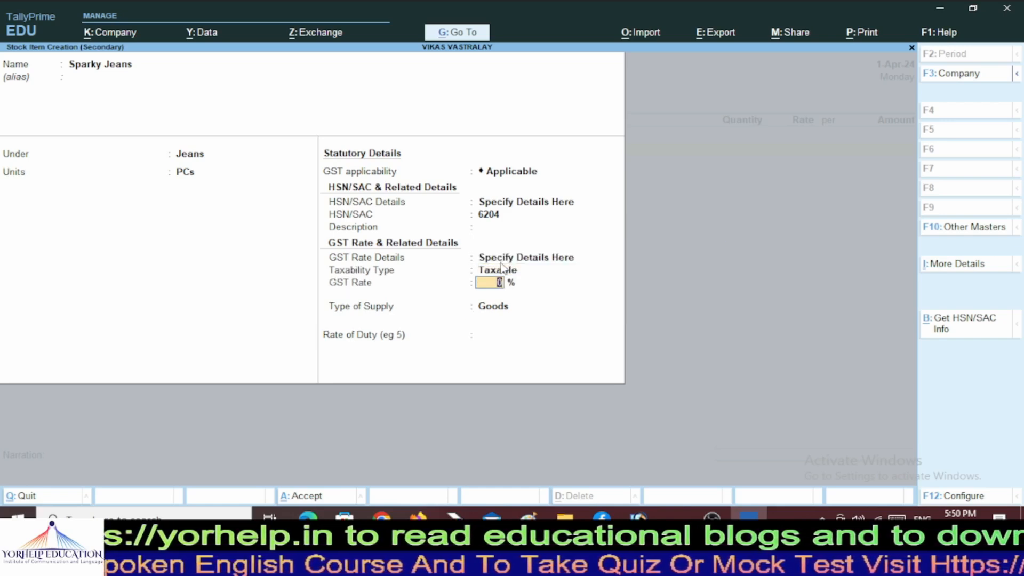
{"action": "type", "text": "5"}
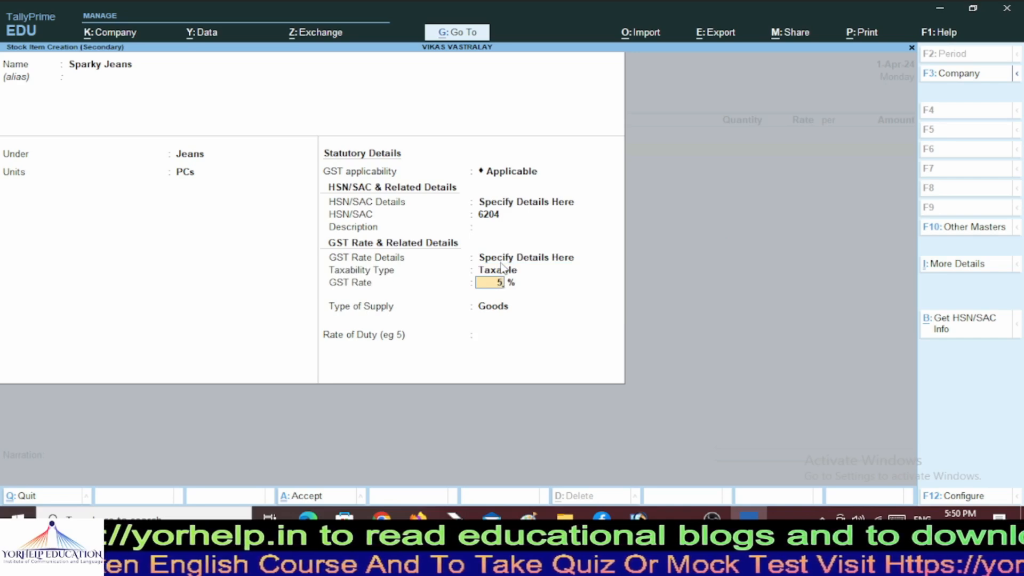
{"action": "key", "text": "Return"}
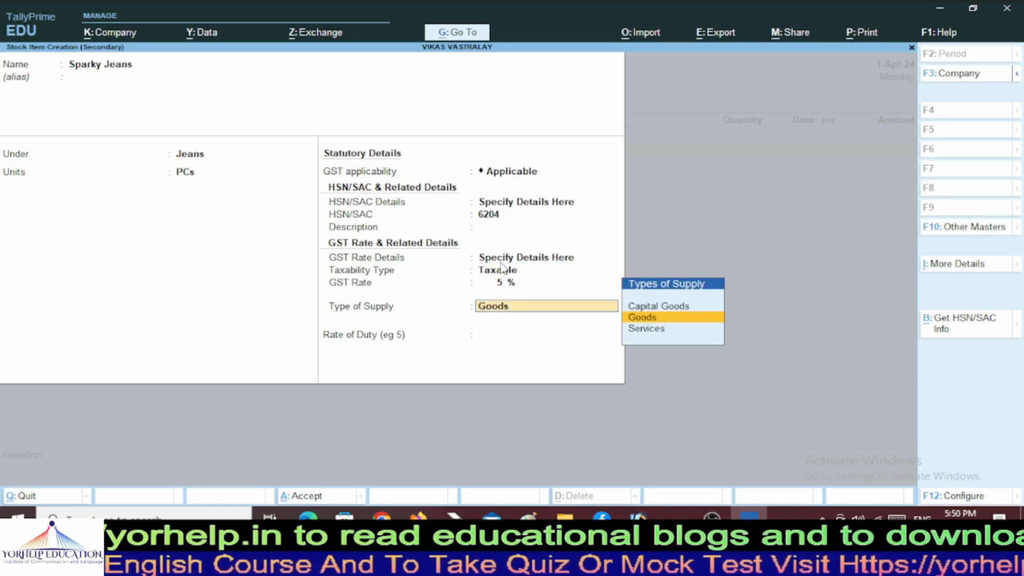
{"action": "key", "text": "Return"}
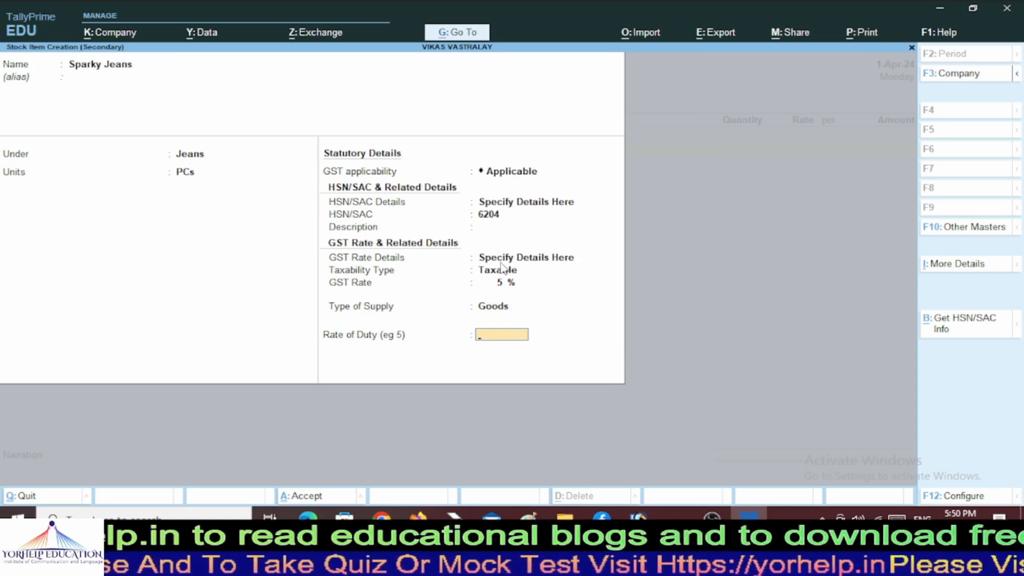
{"action": "key", "text": "Return"}
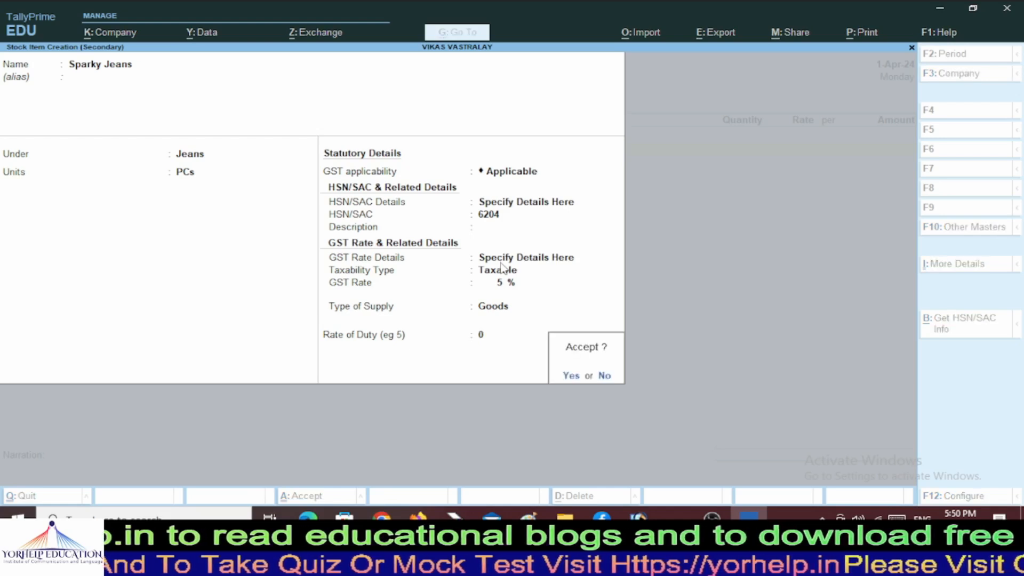
{"action": "key", "text": "Return"}
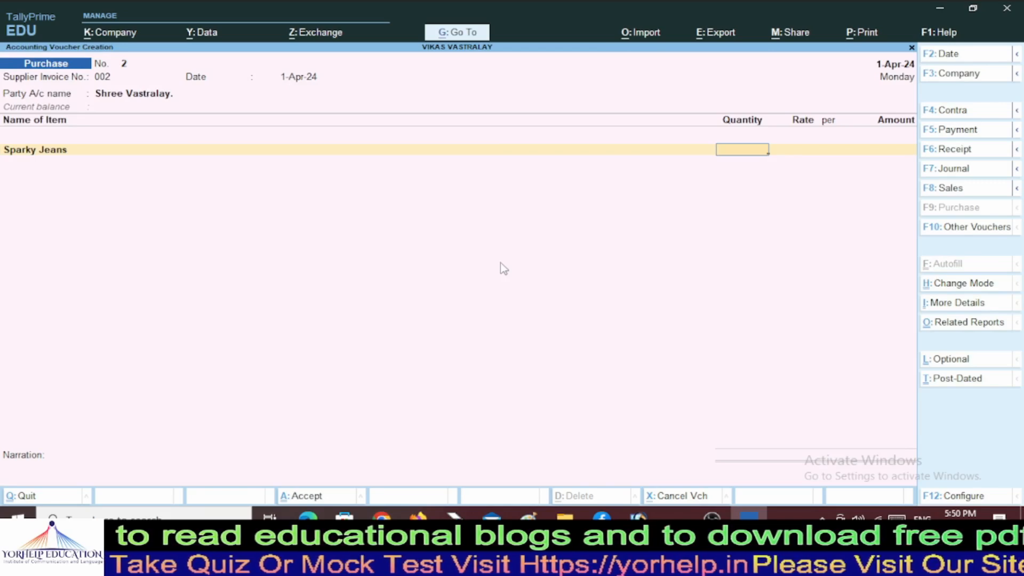
Enter the Sparky Jeans line as 20 PCs at 660 with the Purchase @5% ledger.
{"action": "type", "text": "20"}
{"action": "key", "text": "Return"}
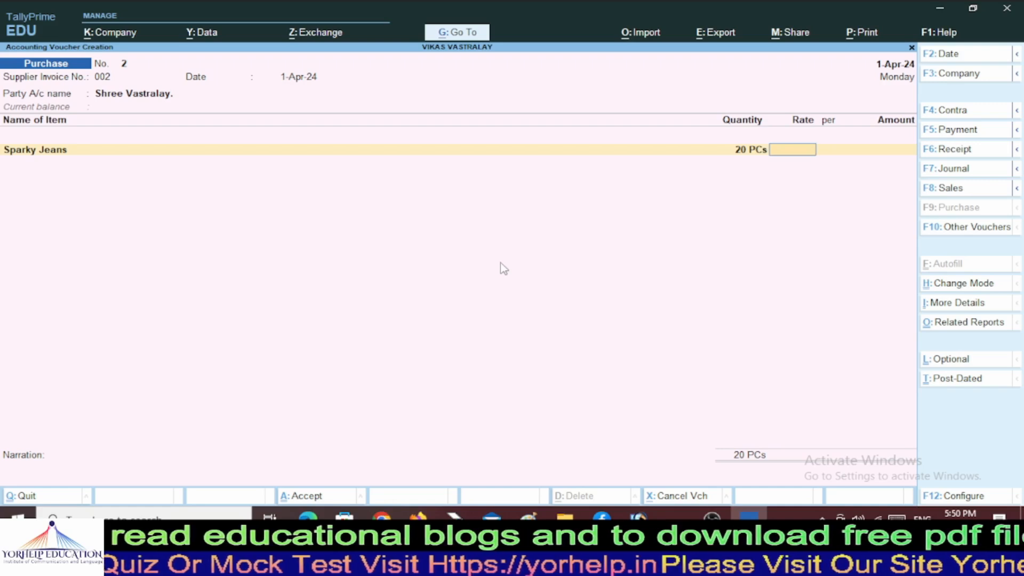
{"action": "type", "text": "660"}
{"action": "key", "text": "Return"}
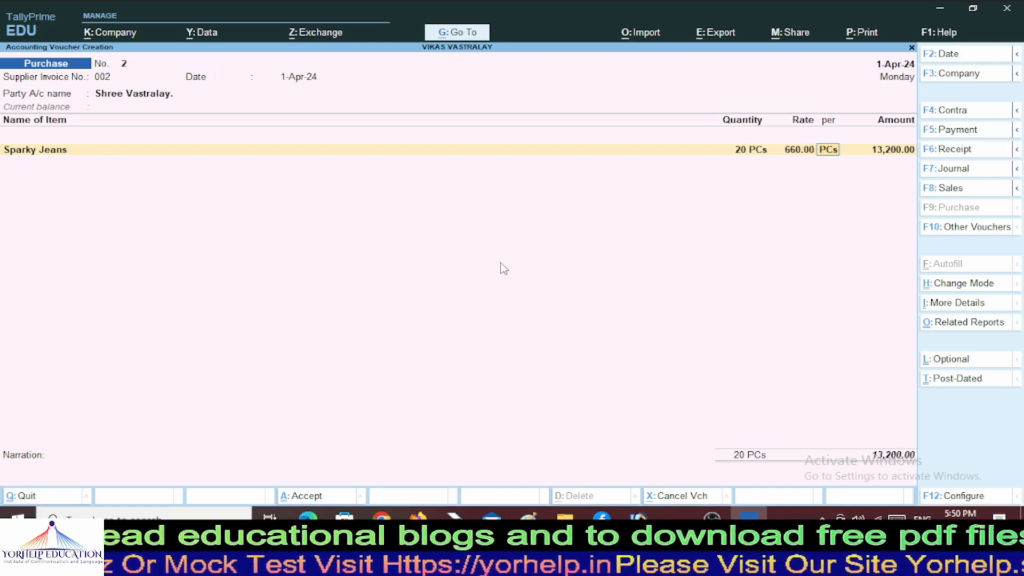
{"action": "key", "text": "Return"}
{"action": "key", "text": "Return"}
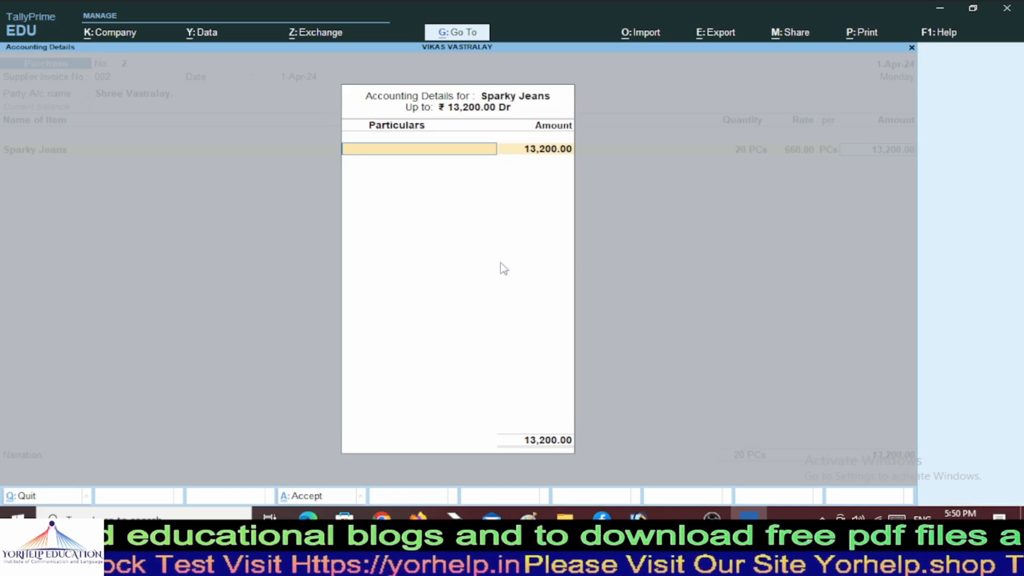
{"action": "type", "text": "Pu"}
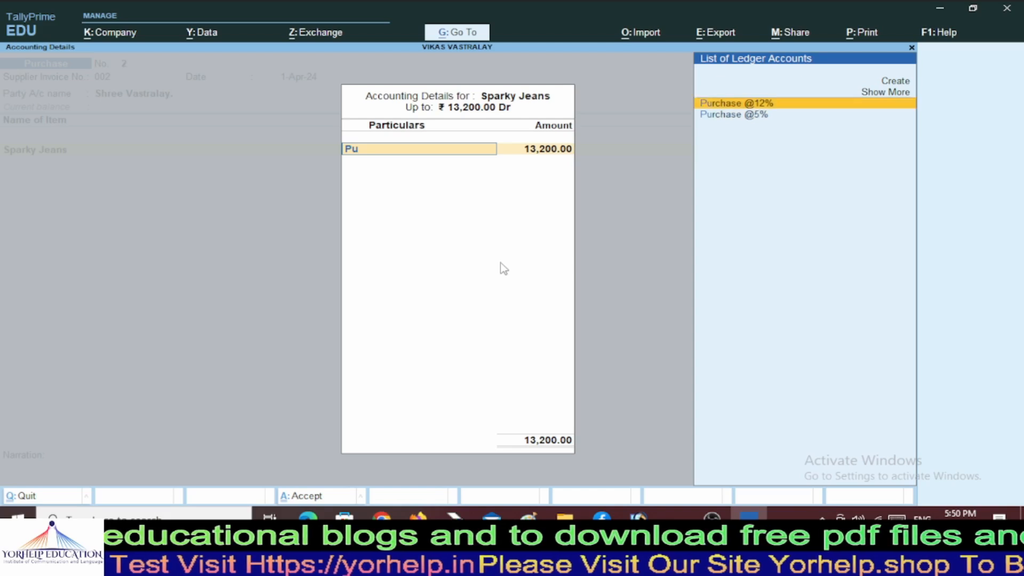
{"action": "key", "text": "Down"}
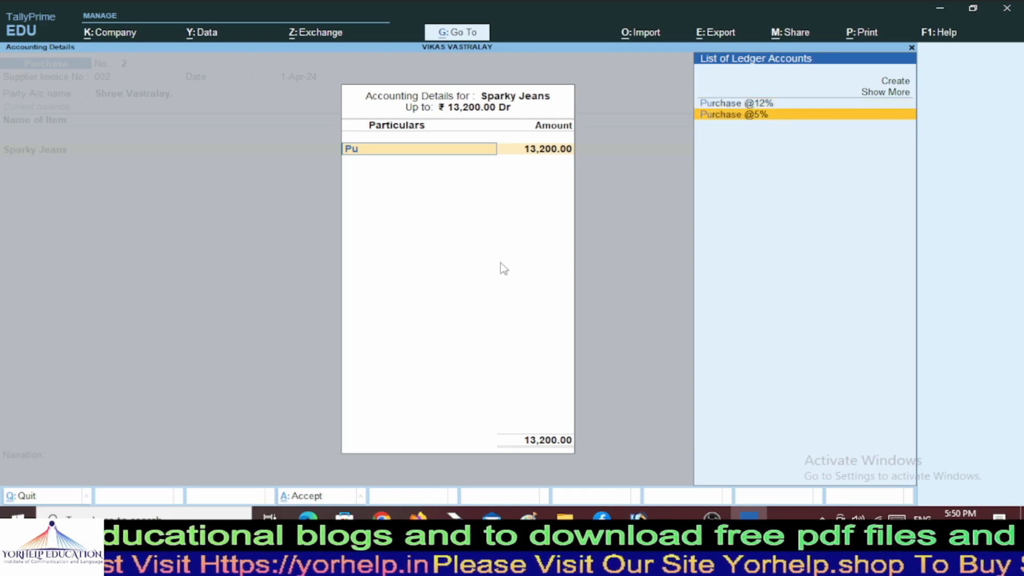
{"action": "key", "text": "Return"}
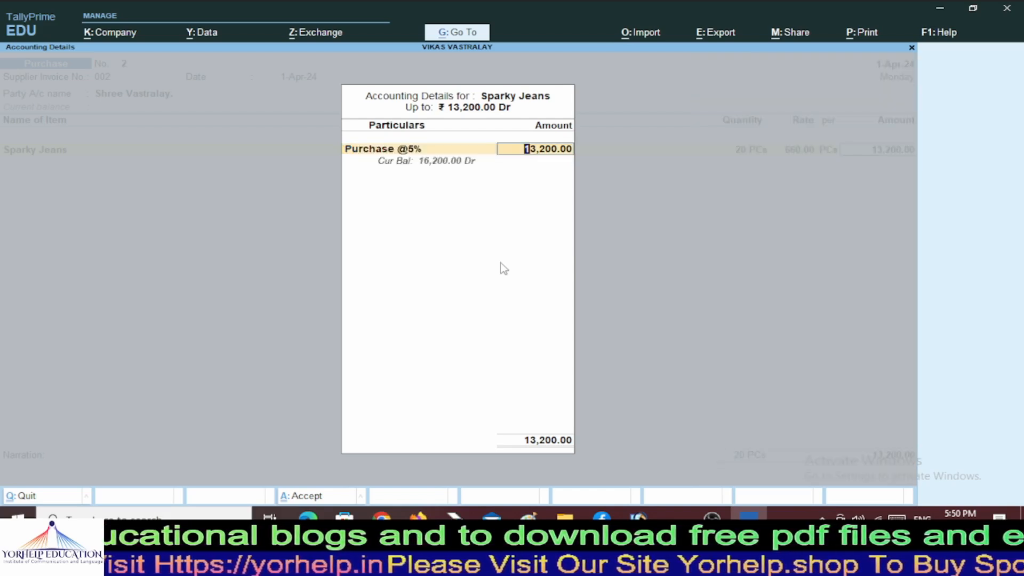
{"action": "key", "text": "Return"}
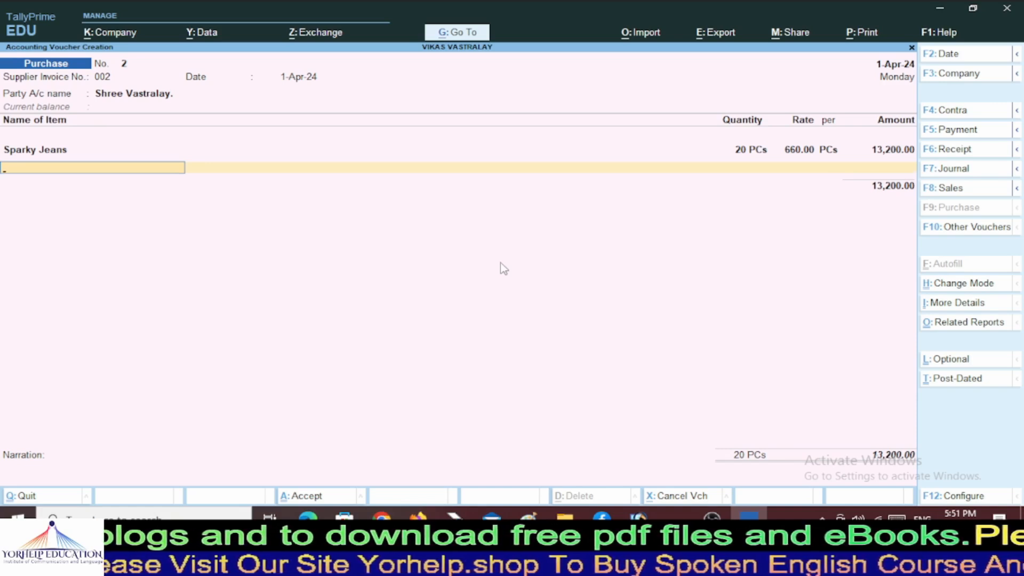
Correct the Sparky Jeans line to 200 PCs at 650, totalling 1,30,000.00 under Purchase @5%.
{"action": "key", "text": "BackSpace"}
{"action": "key", "text": "BackSpace"}
{"action": "key", "text": "BackSpace"}
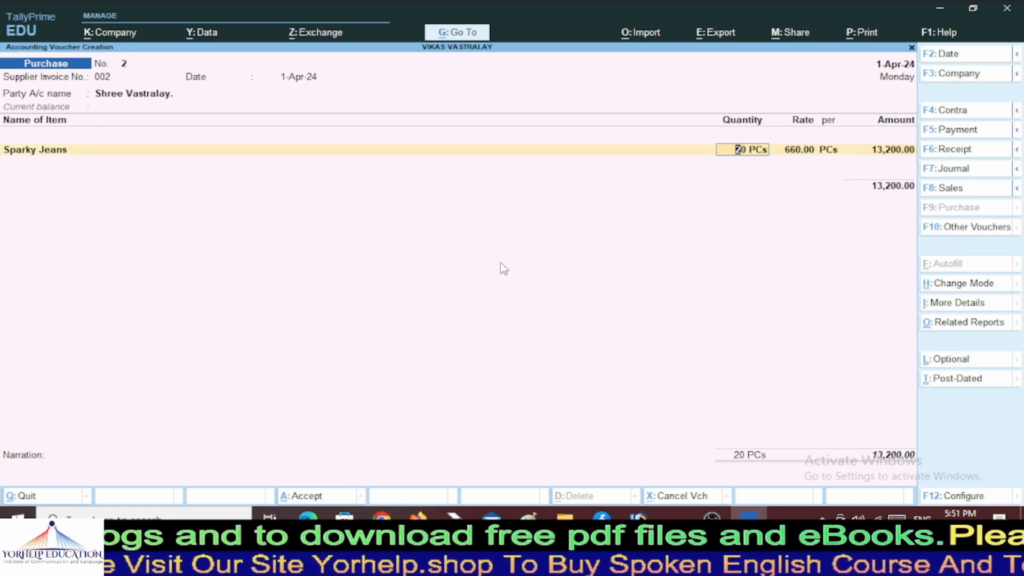
{"action": "type", "text": "200"}
{"action": "key", "text": "Return"}
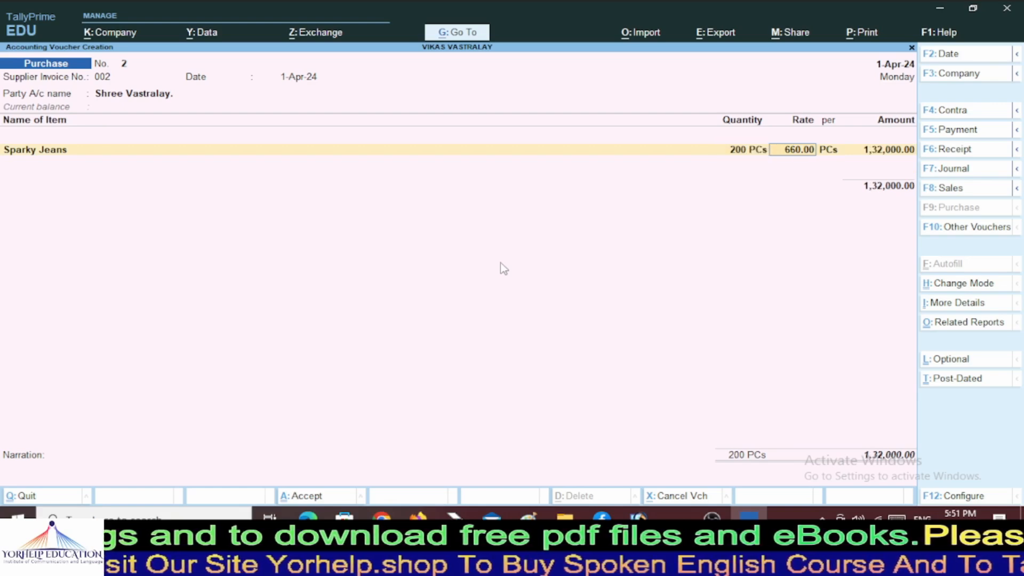
{"action": "type", "text": "650"}
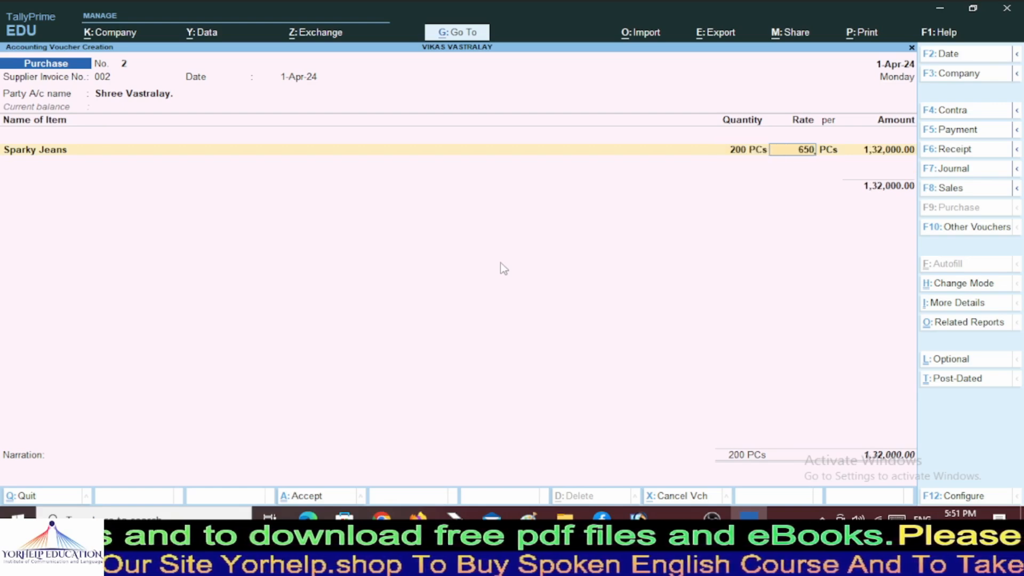
{"action": "key", "text": "Return"}
{"action": "key", "text": "Return"}
{"action": "key", "text": "Return"}
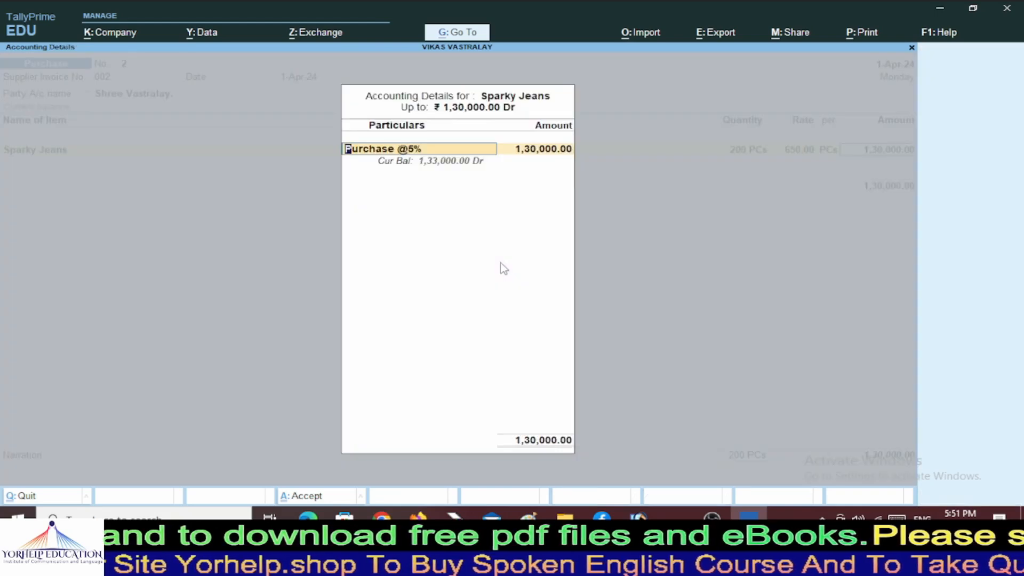
{"action": "key", "text": "Return"}
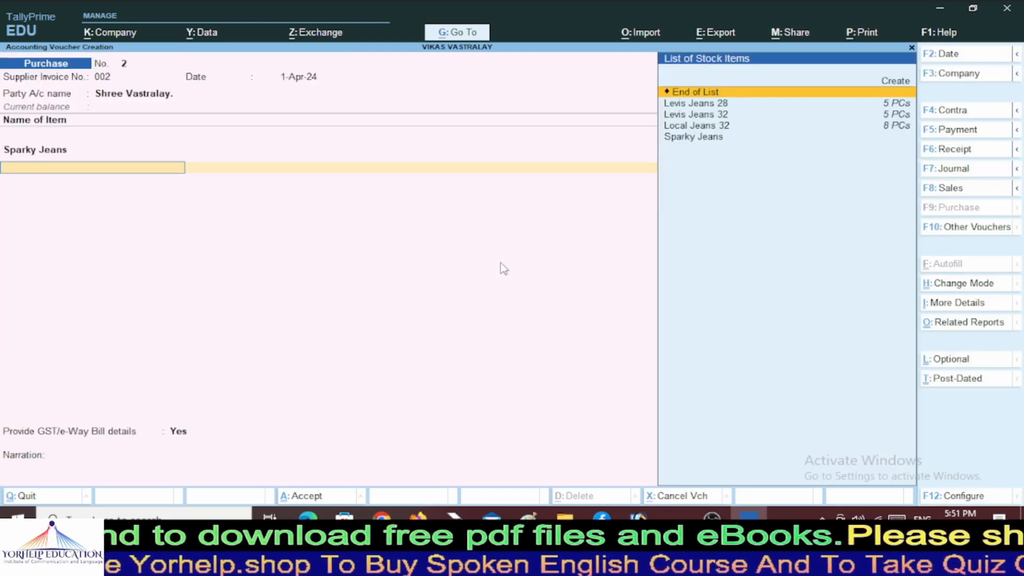
{"action": "key", "text": "Return"}
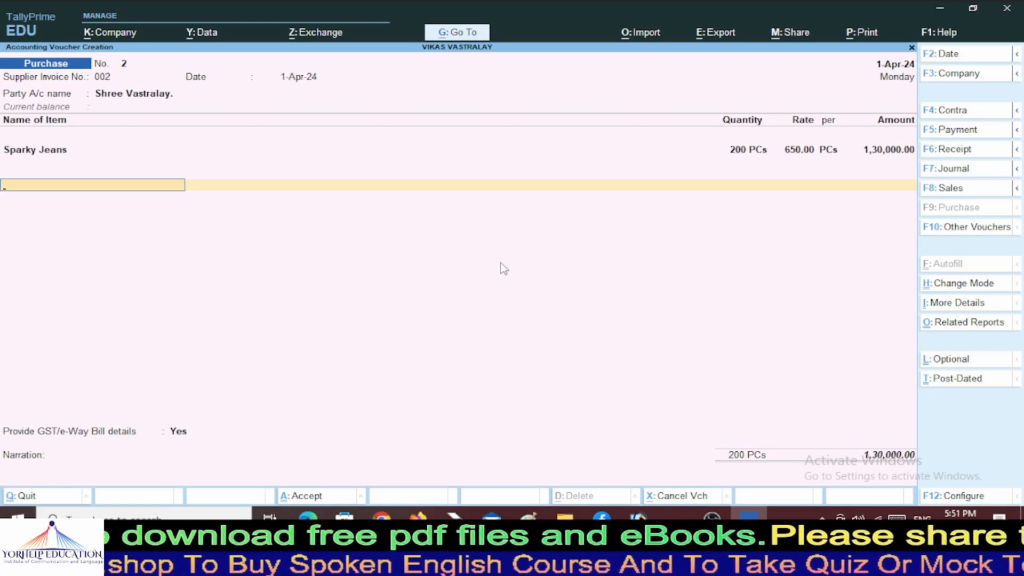
{"action": "key", "text": "alt"}
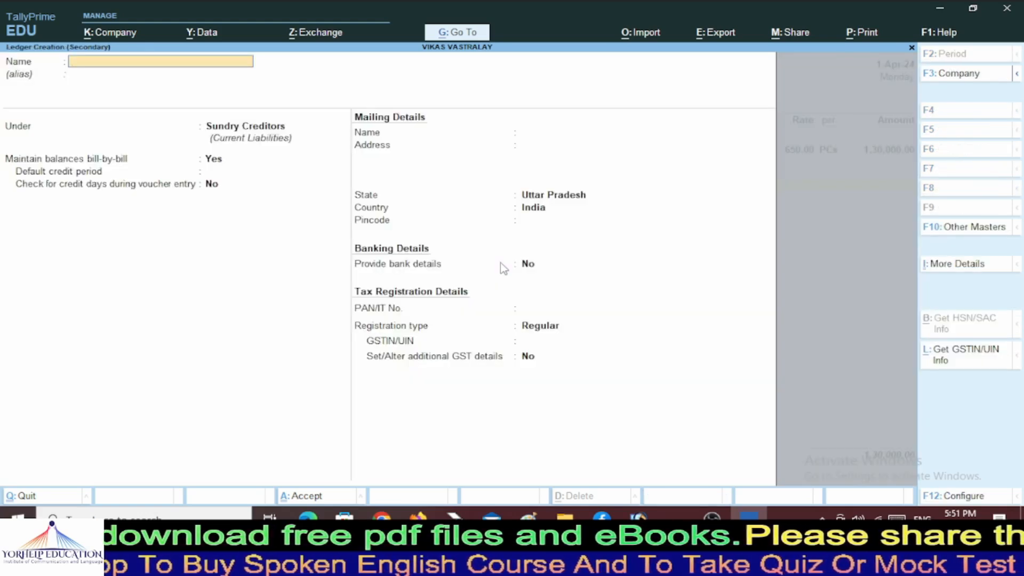
Create a new ledger named 'IGST 5%' under the Duties & Taxes group.
{"action": "type", "text": "IG"}
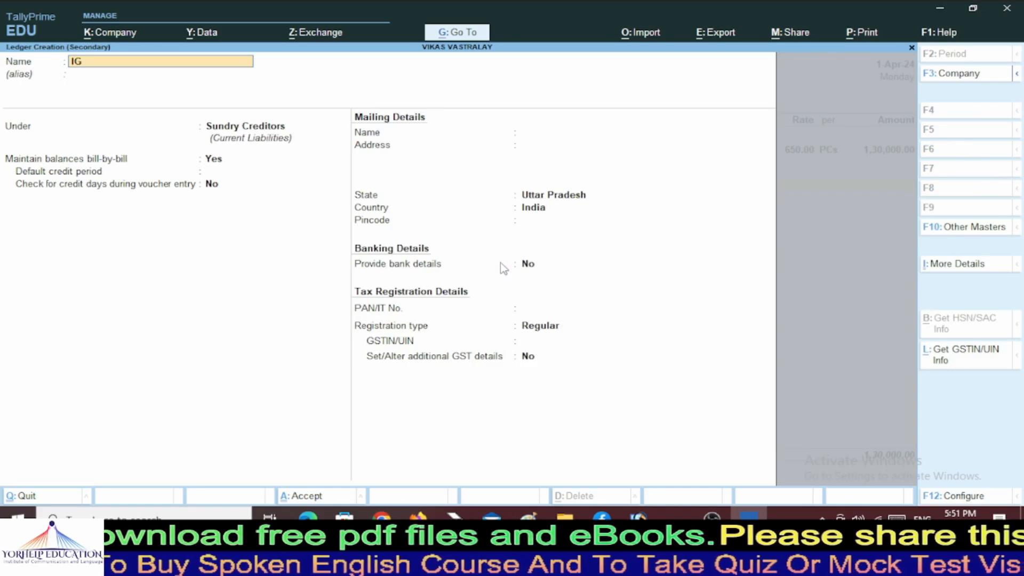
{"action": "type", "text": "ST"}
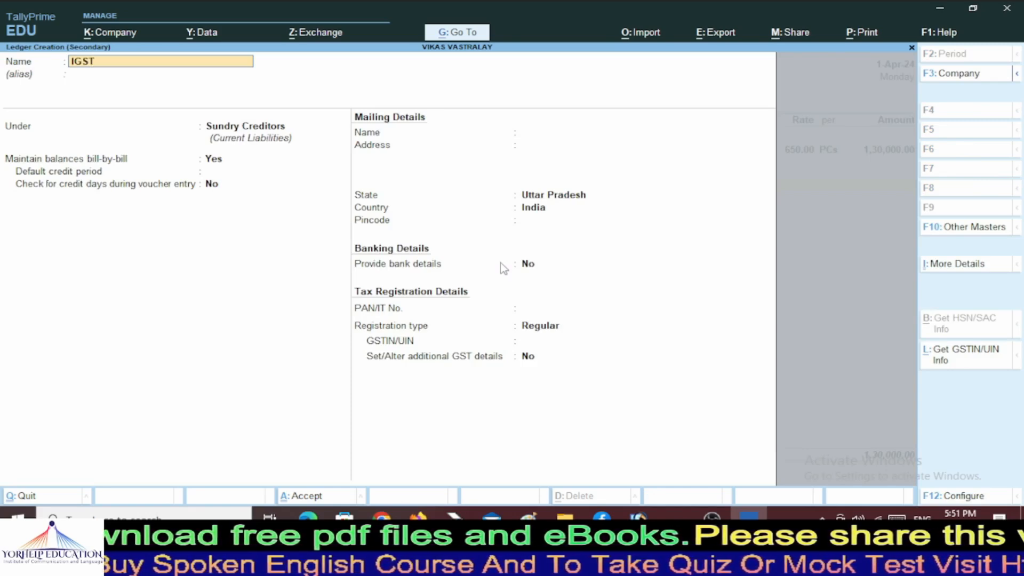
{"action": "type", "text": " 5%"}
{"action": "key", "text": "Return"}
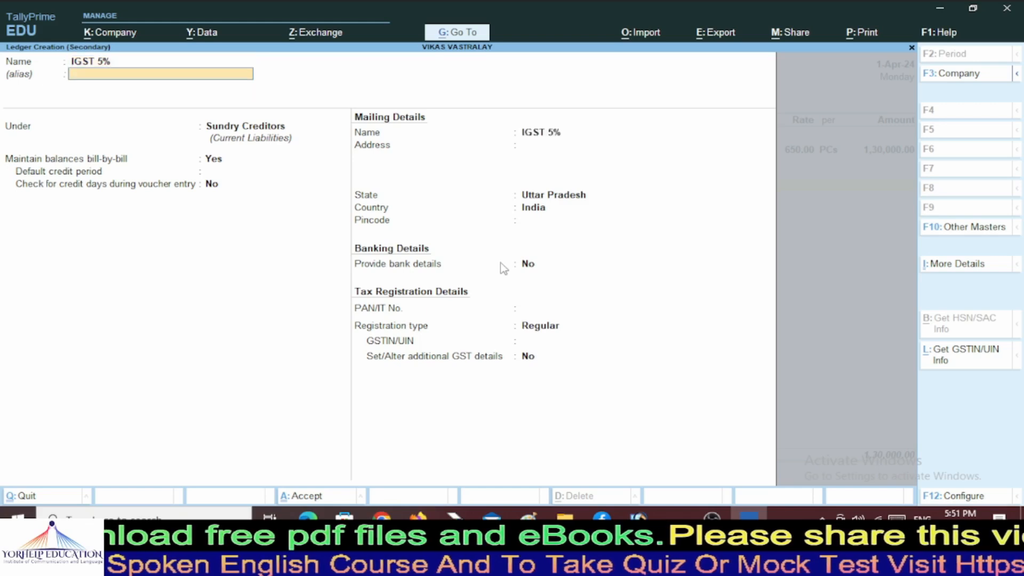
{"action": "key", "text": "Return"}
{"action": "type", "text": "D"}
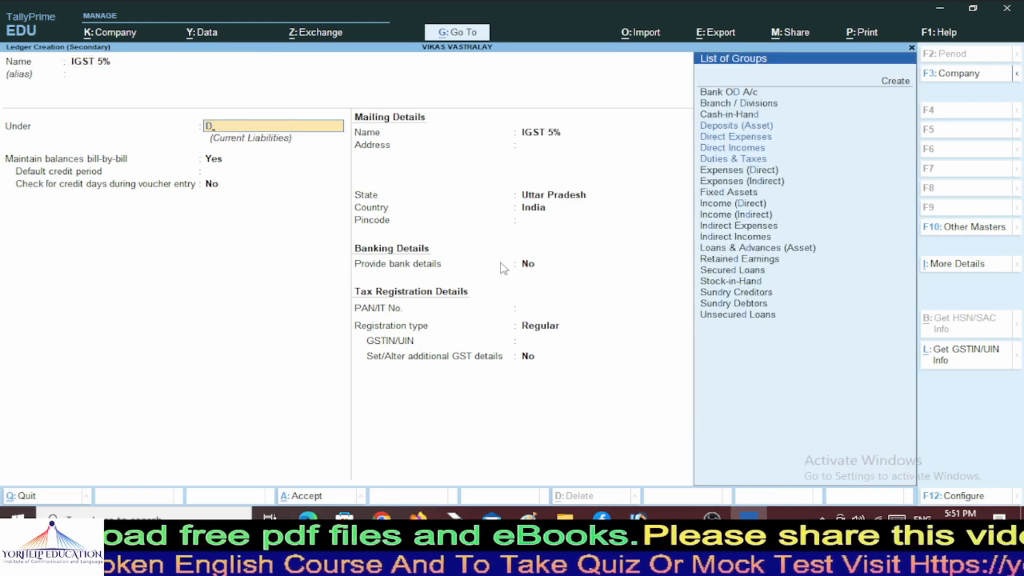
{"action": "key", "text": "Down"}
{"action": "key", "text": "Down"}
{"action": "key", "text": "Down"}
{"action": "key", "text": "Down"}
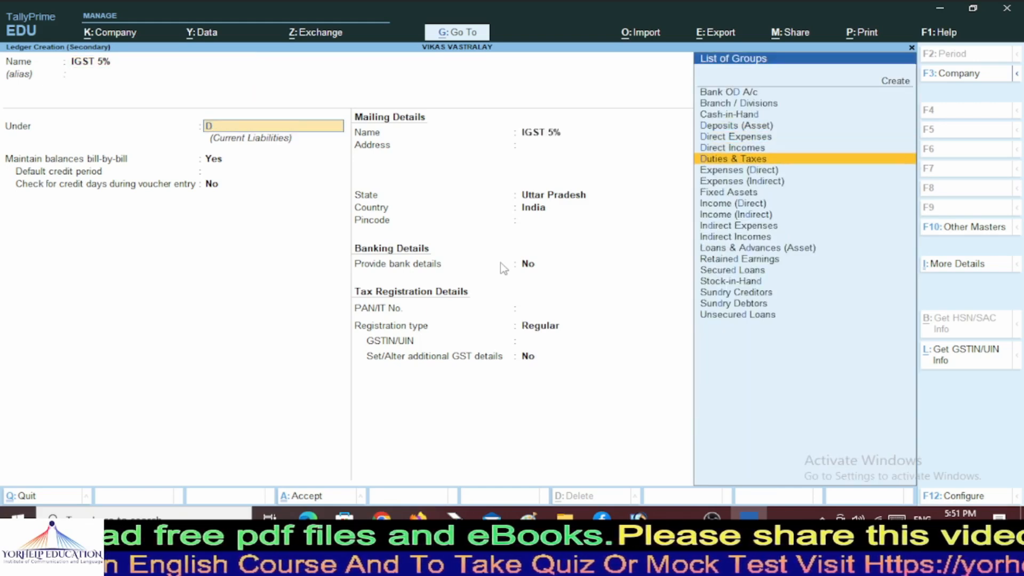
{"action": "key", "text": "Return"}
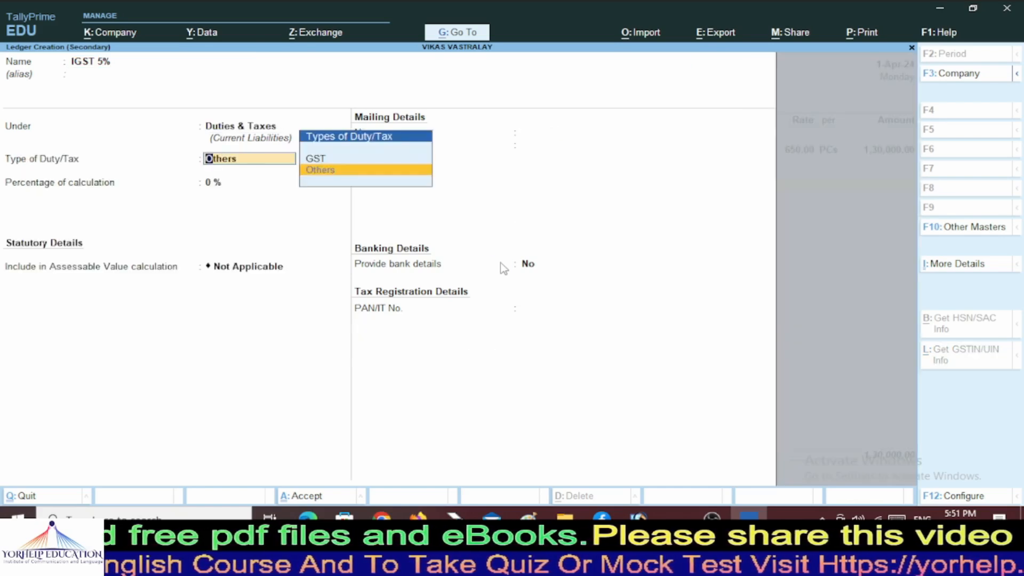
Set the ledger to GST duty, IGST tax type, 5%, rounding Not Applicable, and save it.
{"action": "key", "text": "Up"}
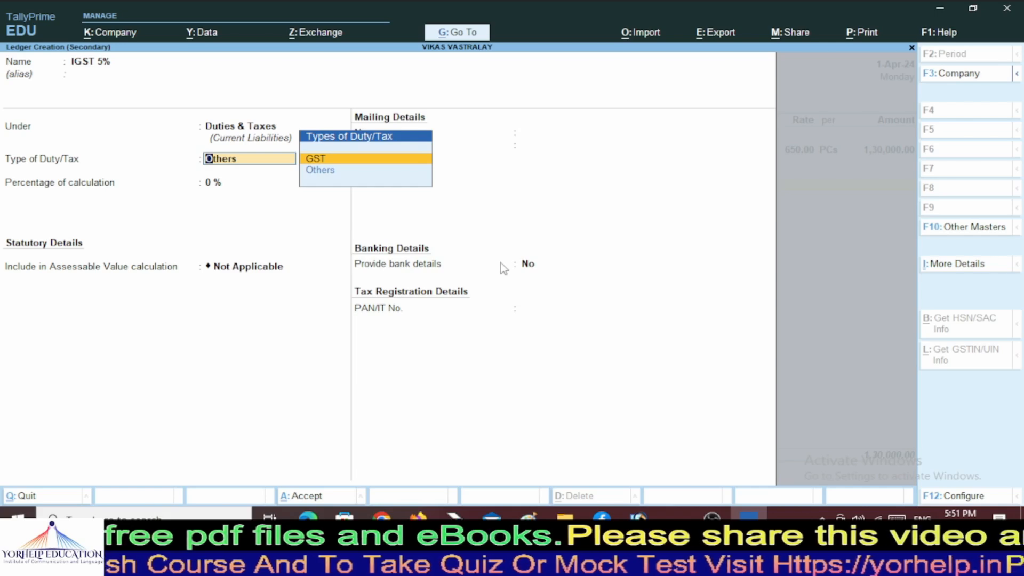
{"action": "key", "text": "Return"}
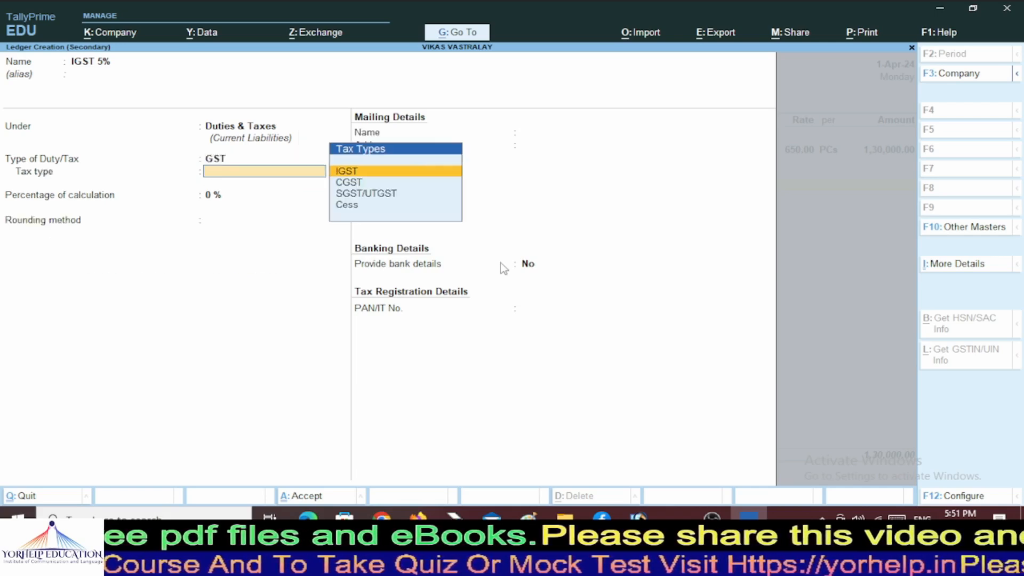
{"action": "key", "text": "Return"}
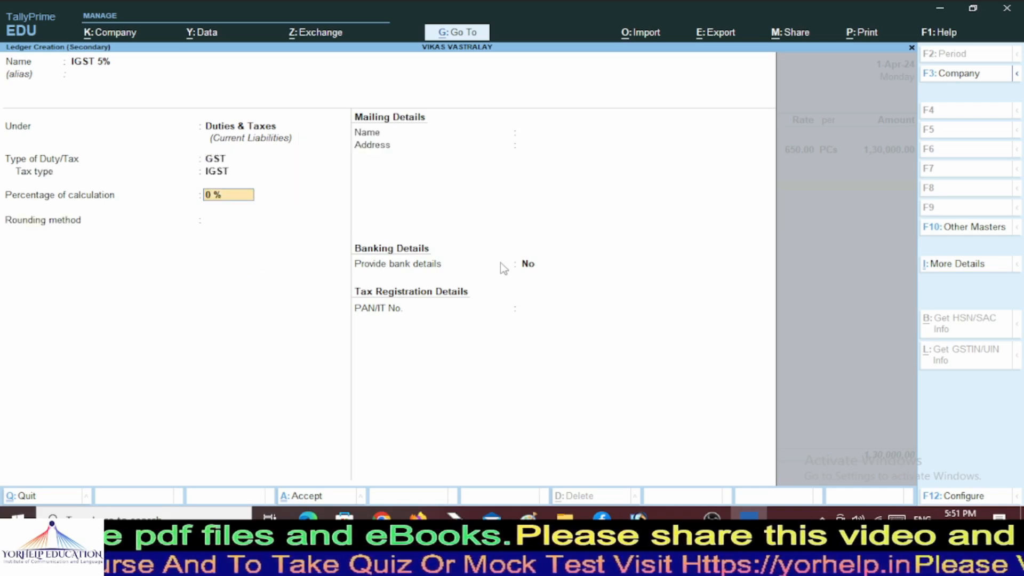
{"action": "type", "text": "5"}
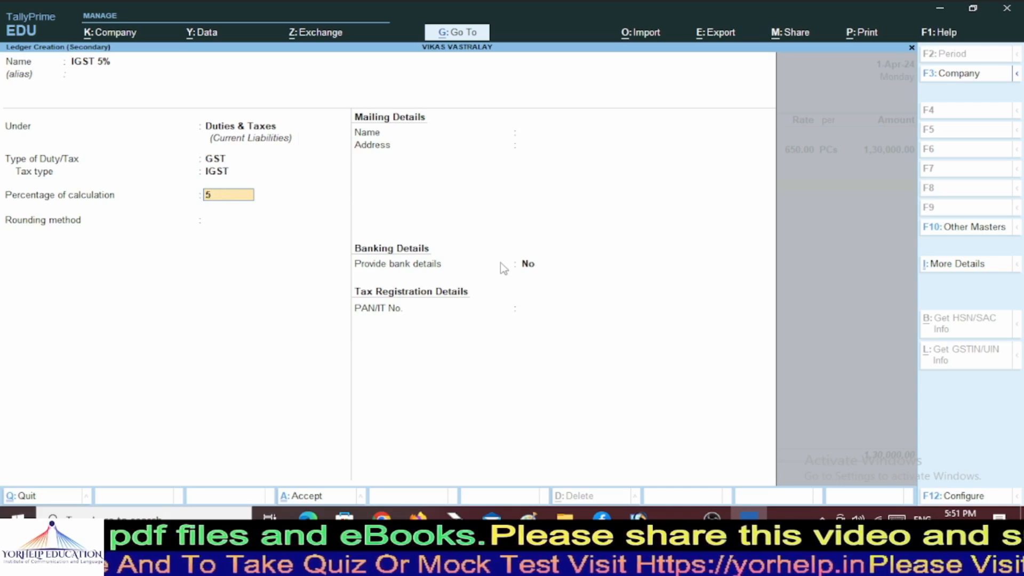
{"action": "key", "text": "Return"}
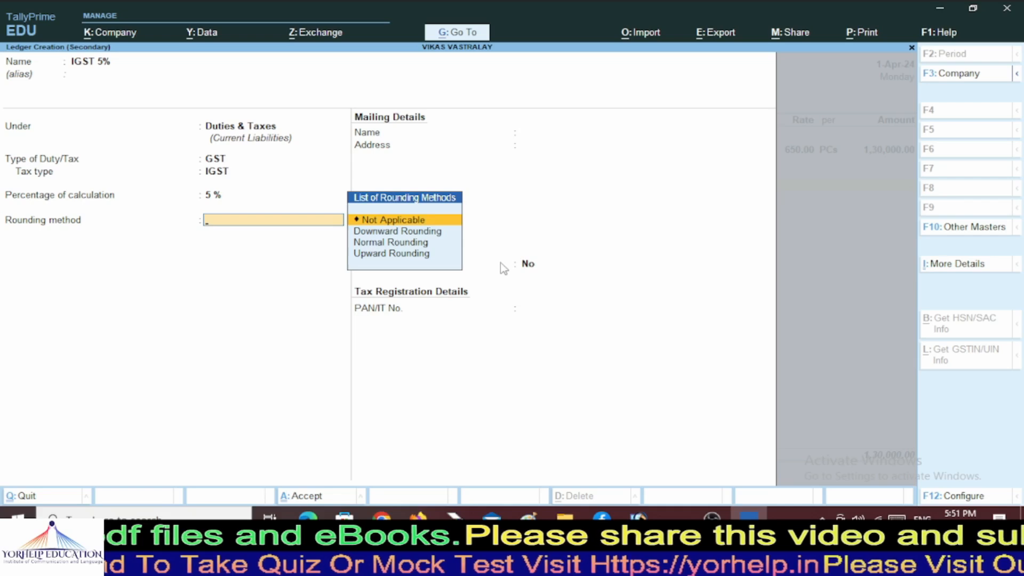
{"action": "key", "text": "Return"}
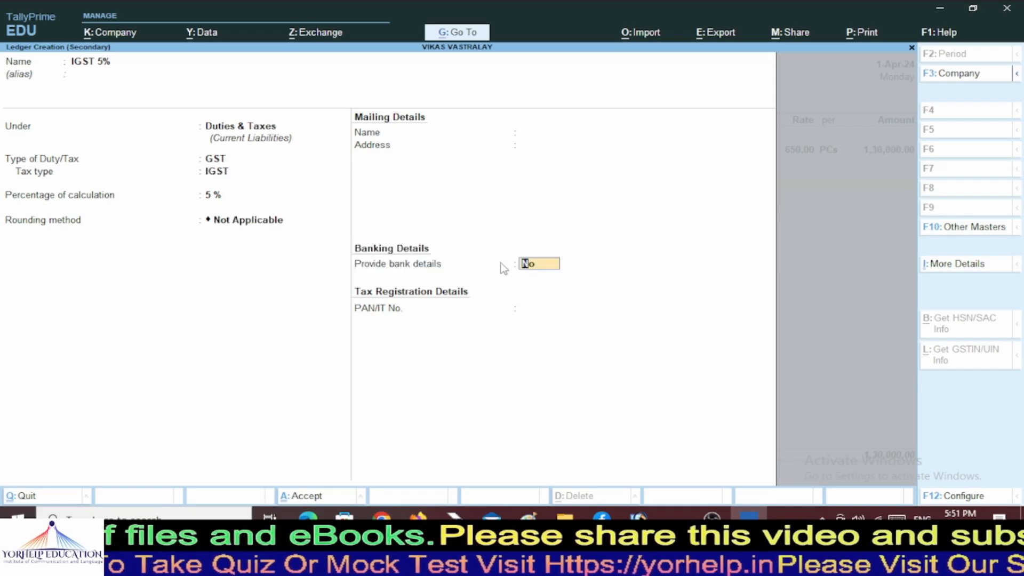
{"action": "key", "text": "Return"}
{"action": "key", "text": "Return"}
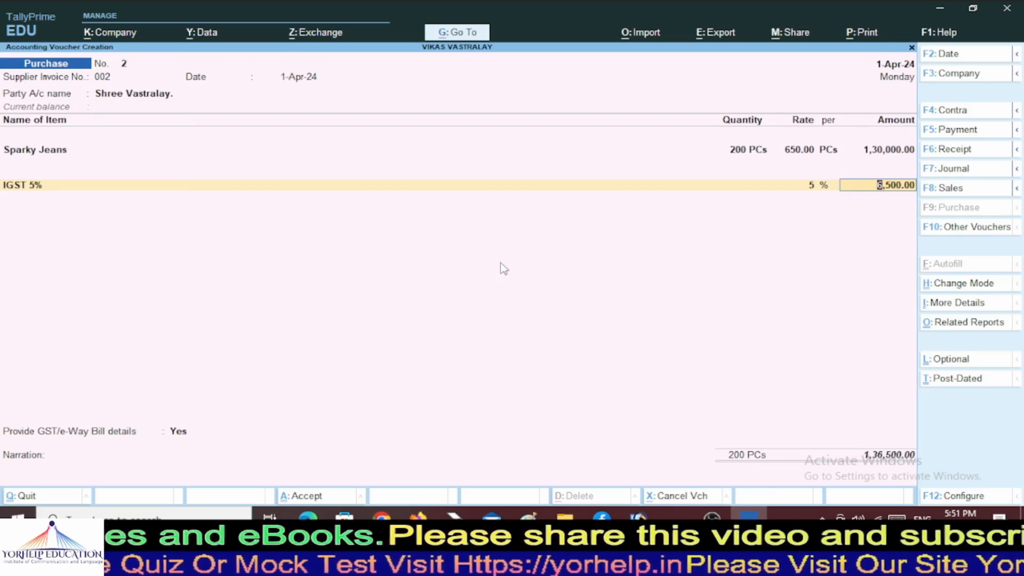
Accept the 6,500.00 IGST line, end item entry, and set GST/e-Way Bill details to No.
{"action": "key", "text": "Return"}
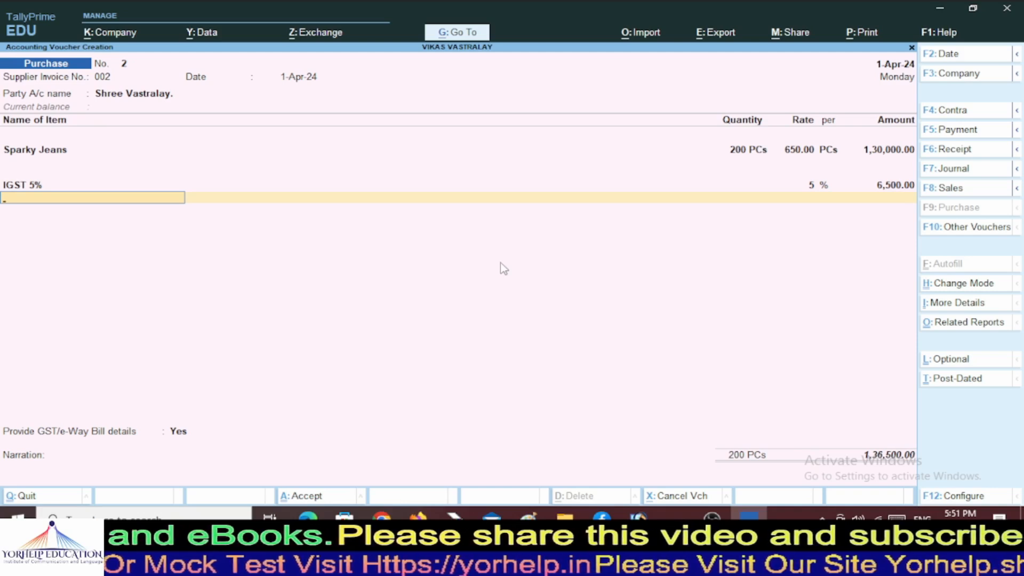
{"action": "key", "text": "Return"}
{"action": "key", "text": "Return"}
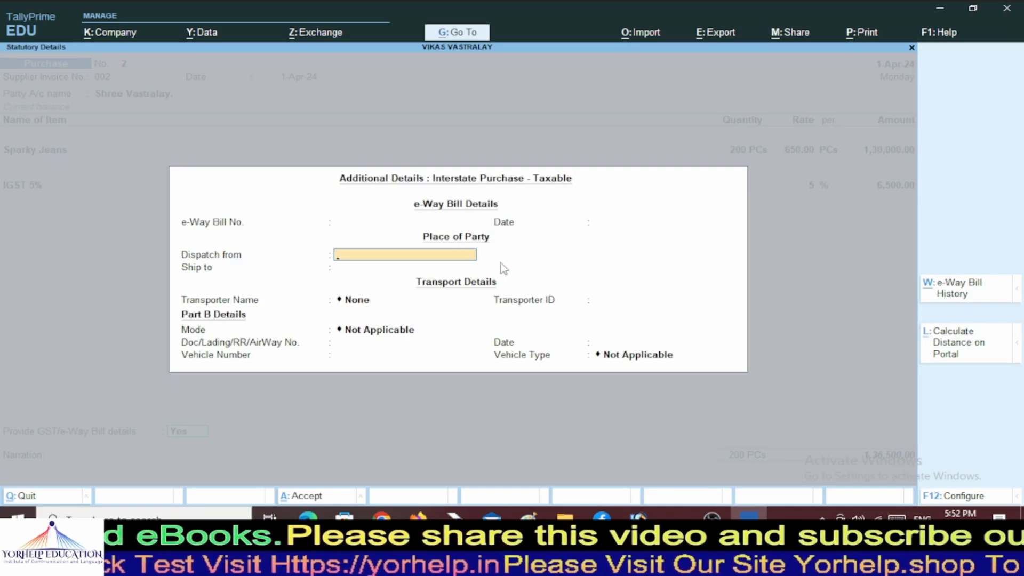
{"action": "key", "text": "BackSpace"}
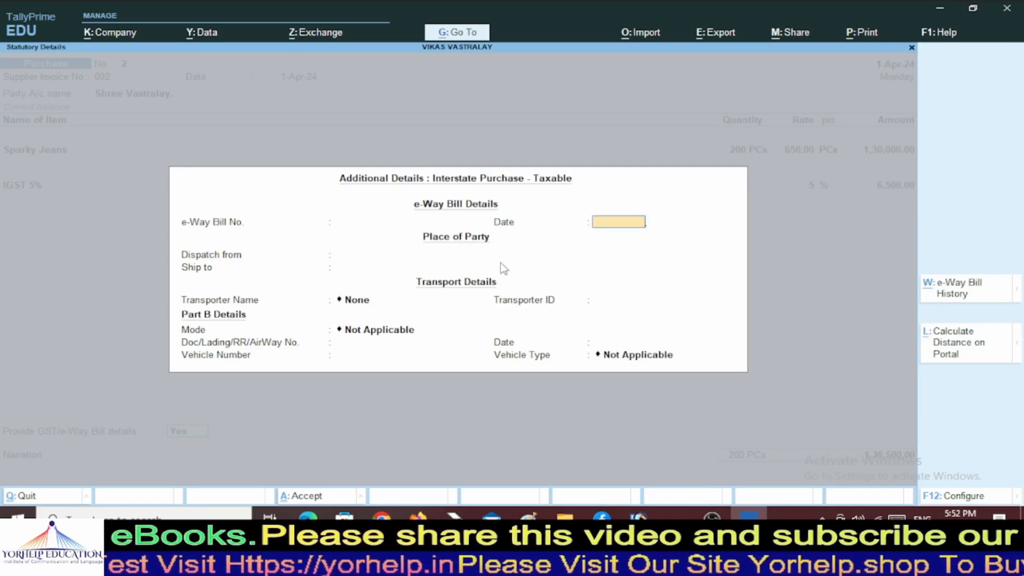
{"action": "key", "text": "BackSpace"}
{"action": "type", "text": "00"}
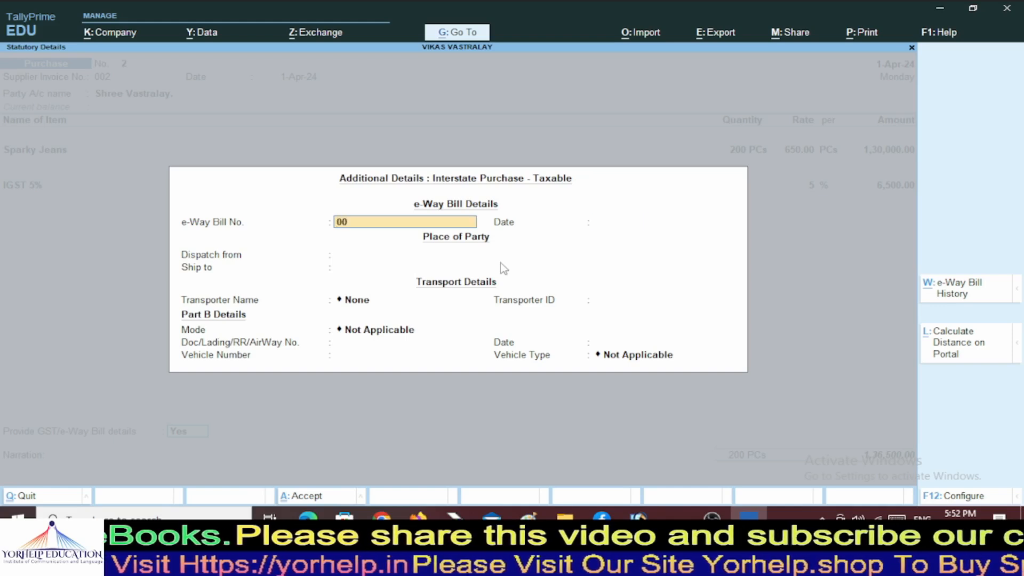
{"action": "type", "text": "12"}
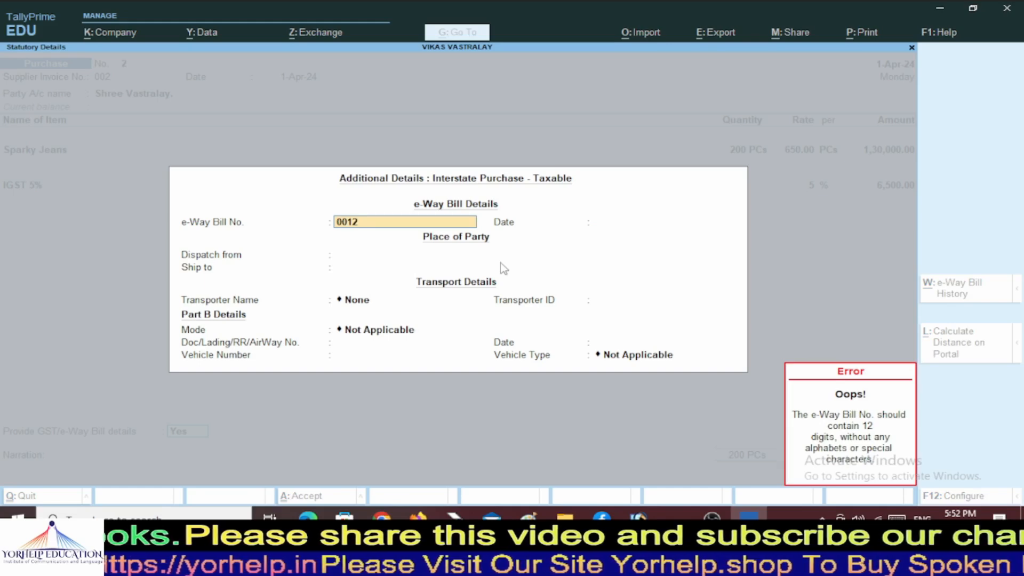
{"action": "key", "text": "Escape"}
{"action": "key", "text": "Escape"}
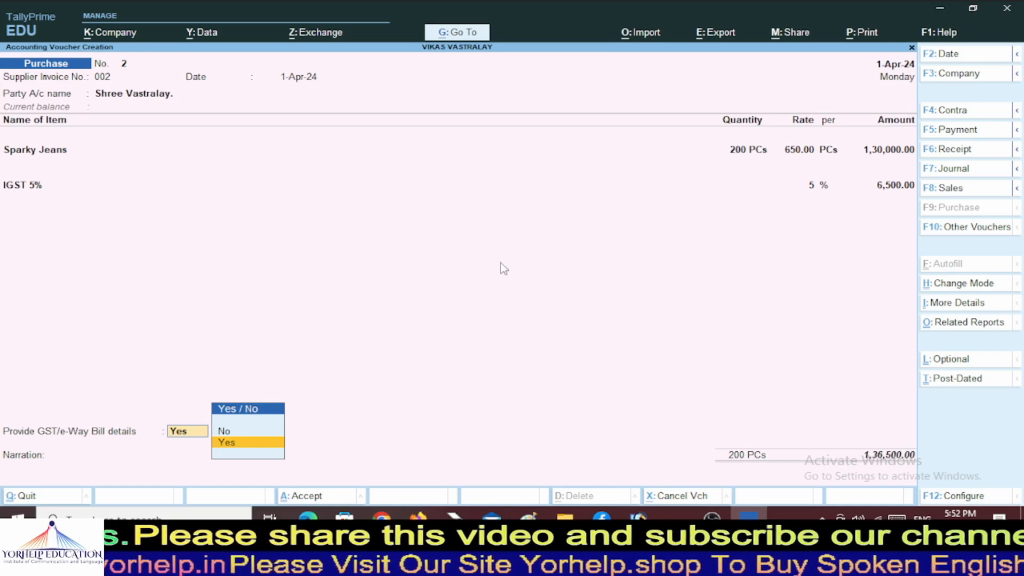
{"action": "key", "text": "Up"}
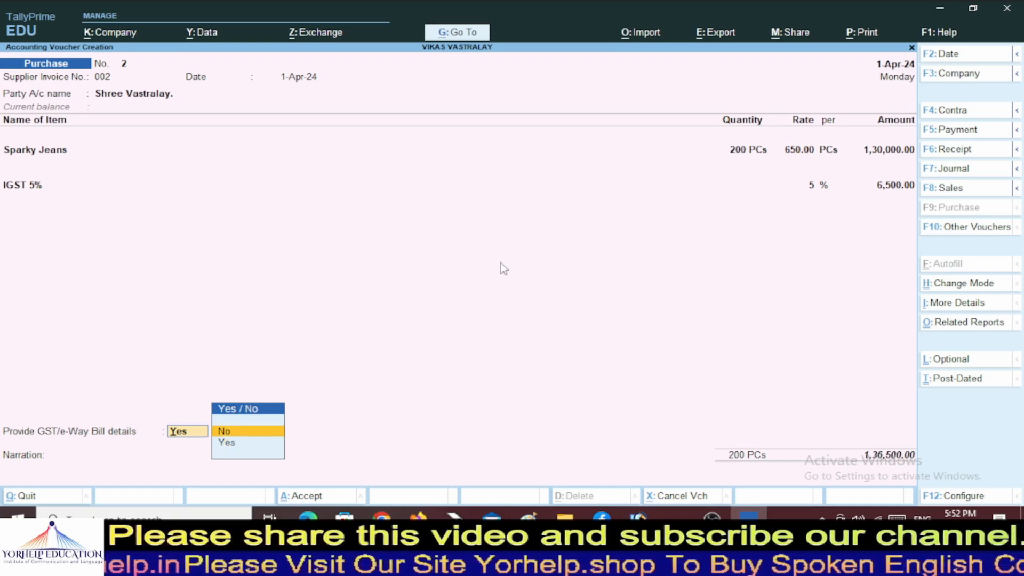
{"action": "key", "text": "Return"}
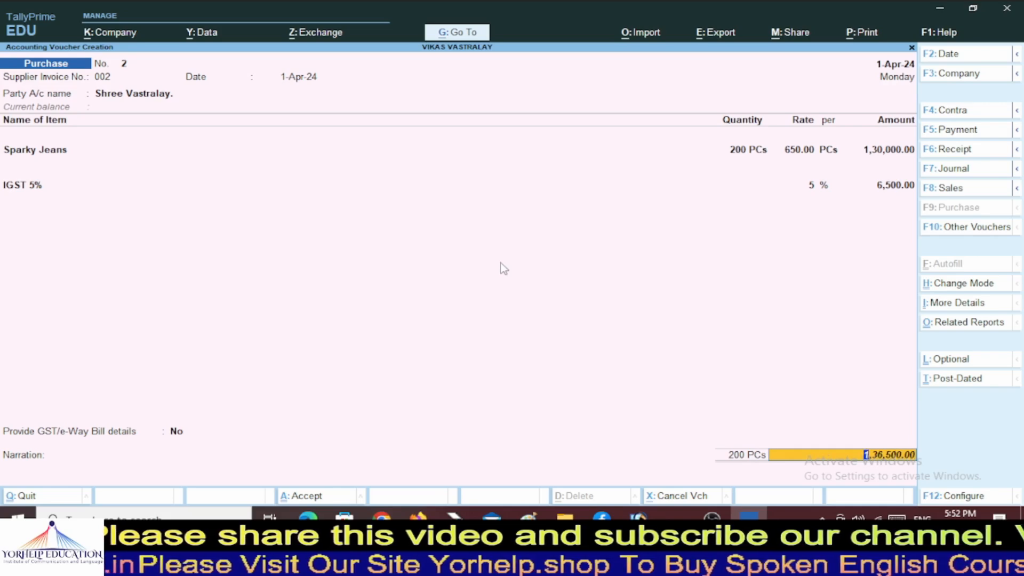